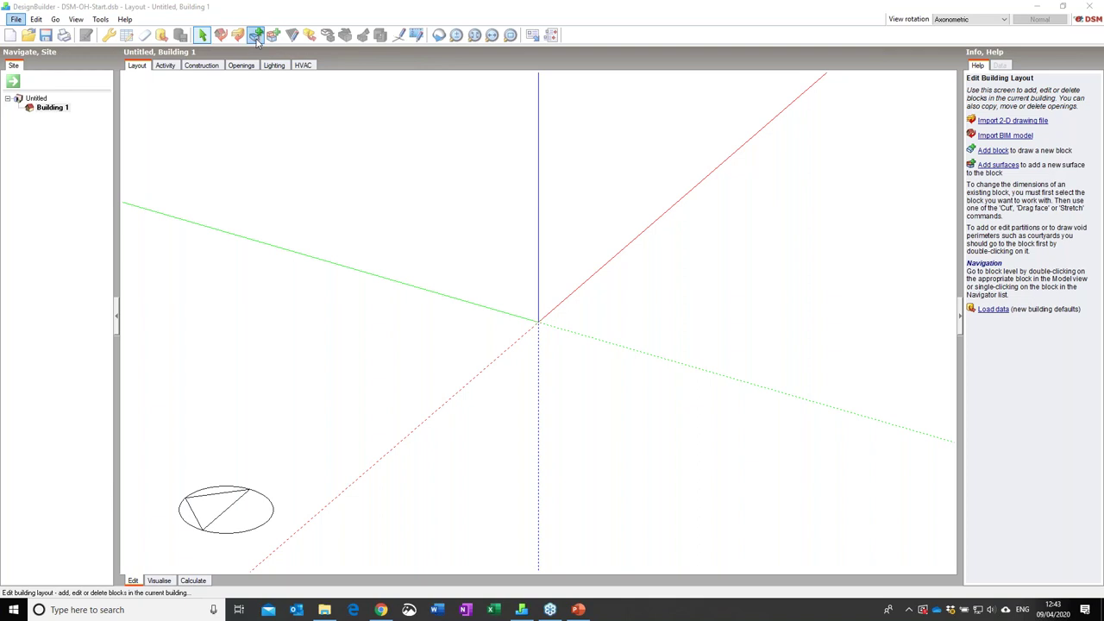
Add a 3 m high, 18 × 12 m rectangular block with windows as Block 1.
click(255, 35)
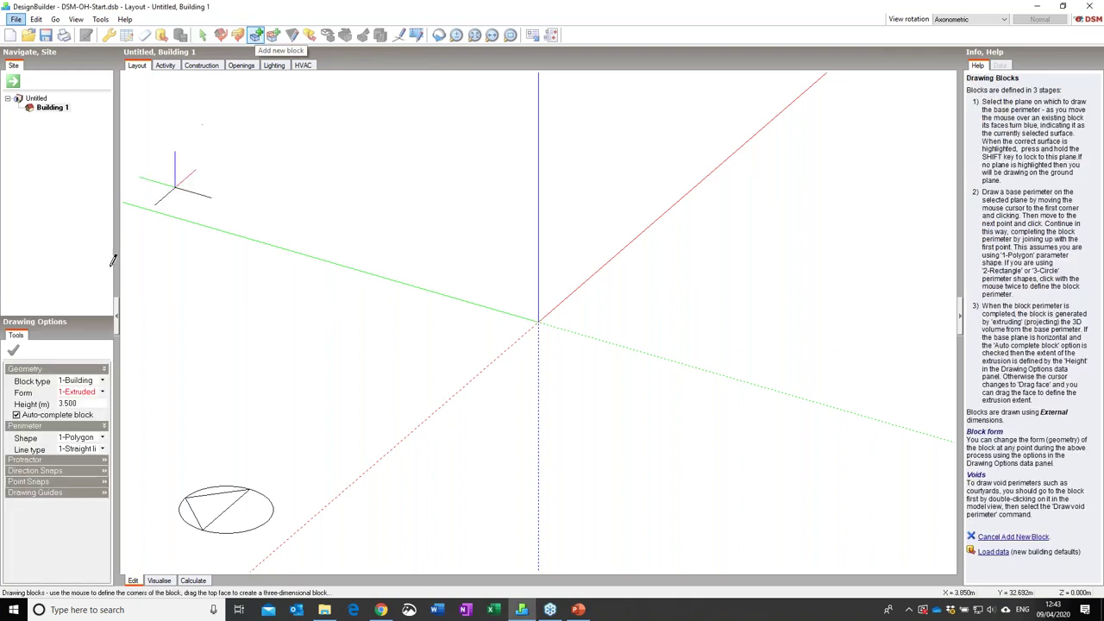
drag(65, 403, 101, 415)
key(Delete)
click(78, 439)
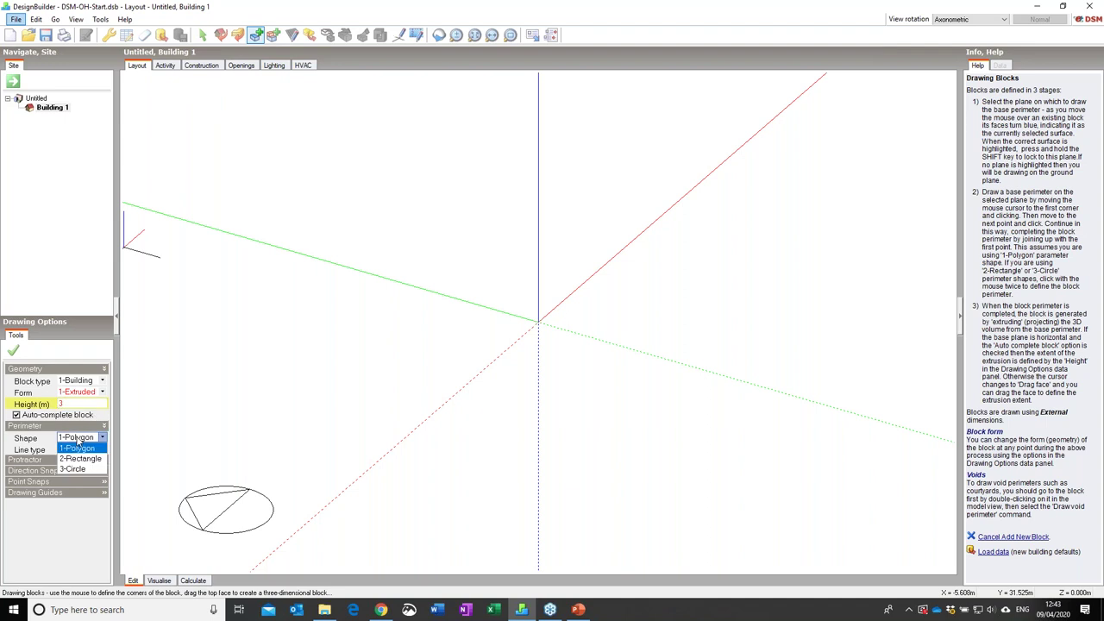
click(151, 470)
click(539, 392)
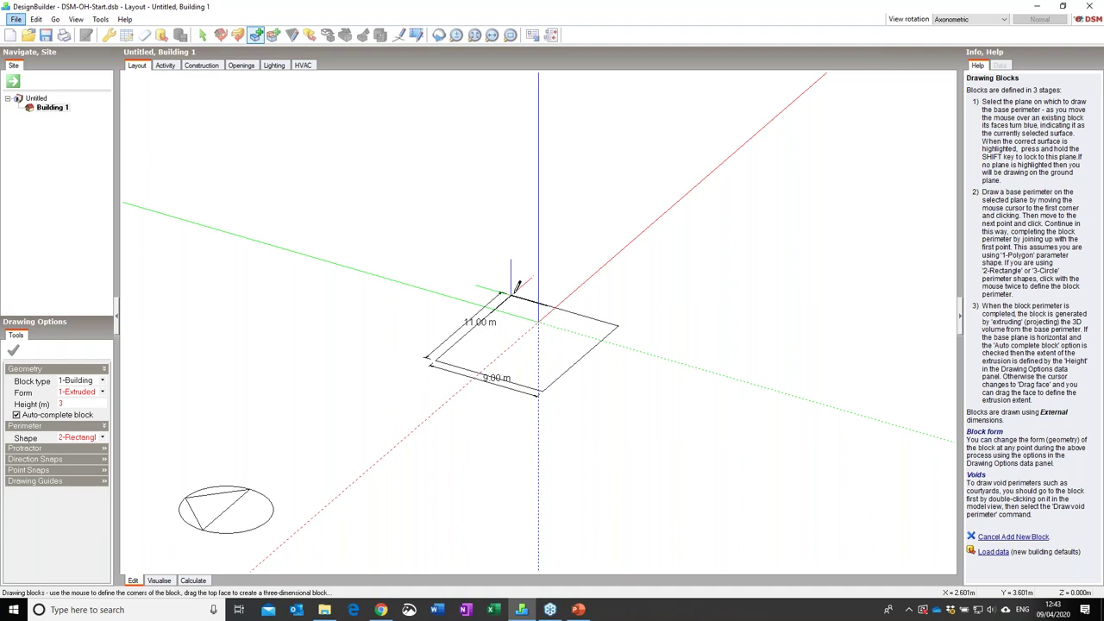
text(18.12)
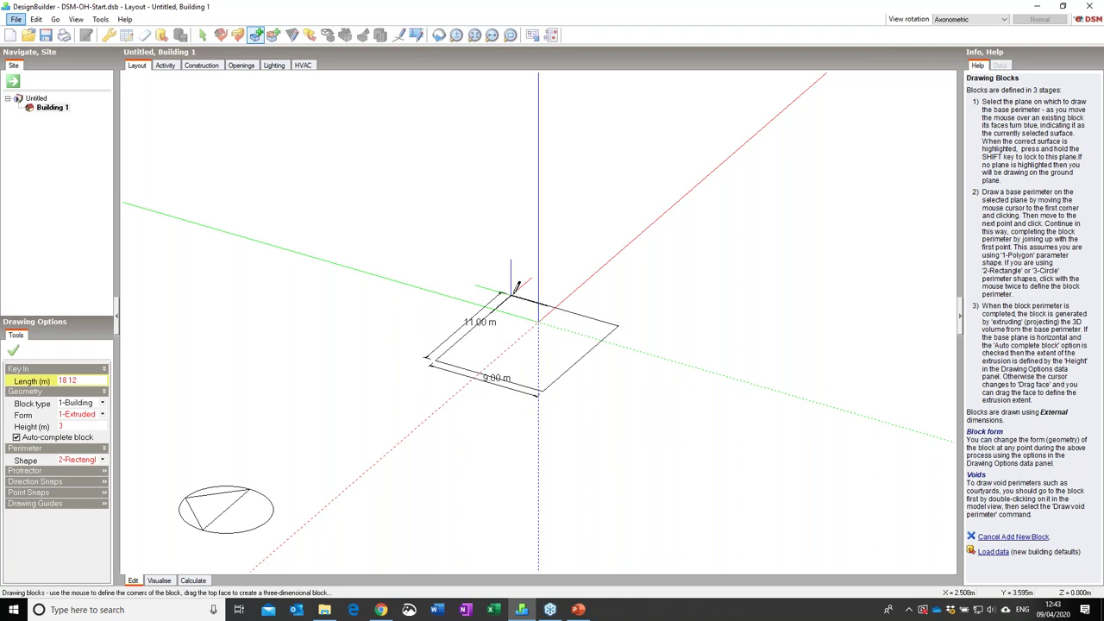
key(Return)
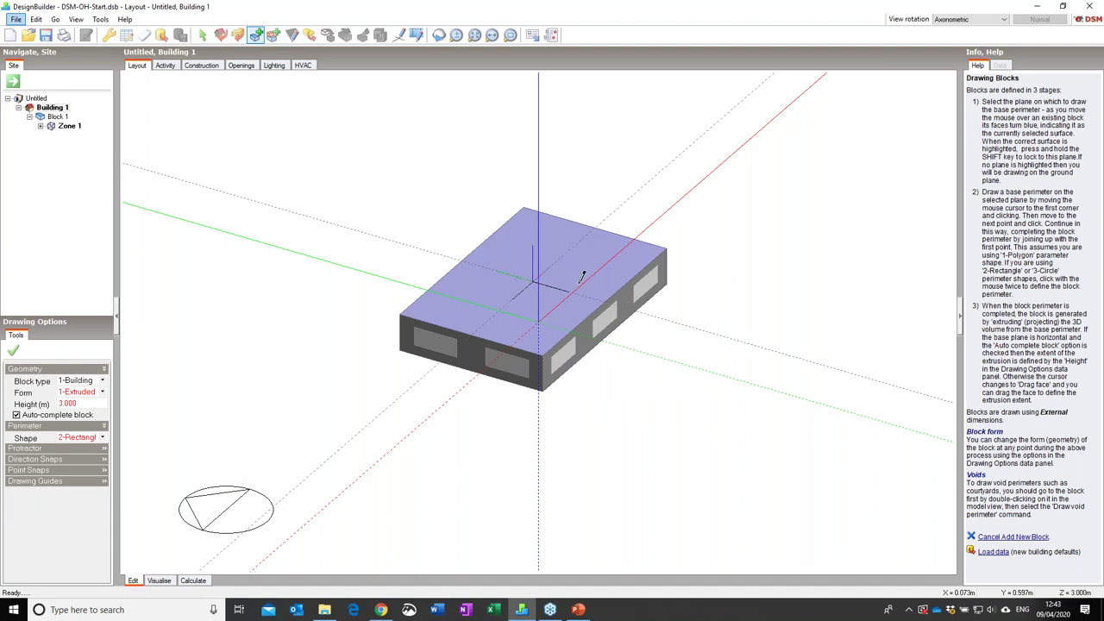
scroll(611, 296, up, 3)
scroll(611, 296, up, 3)
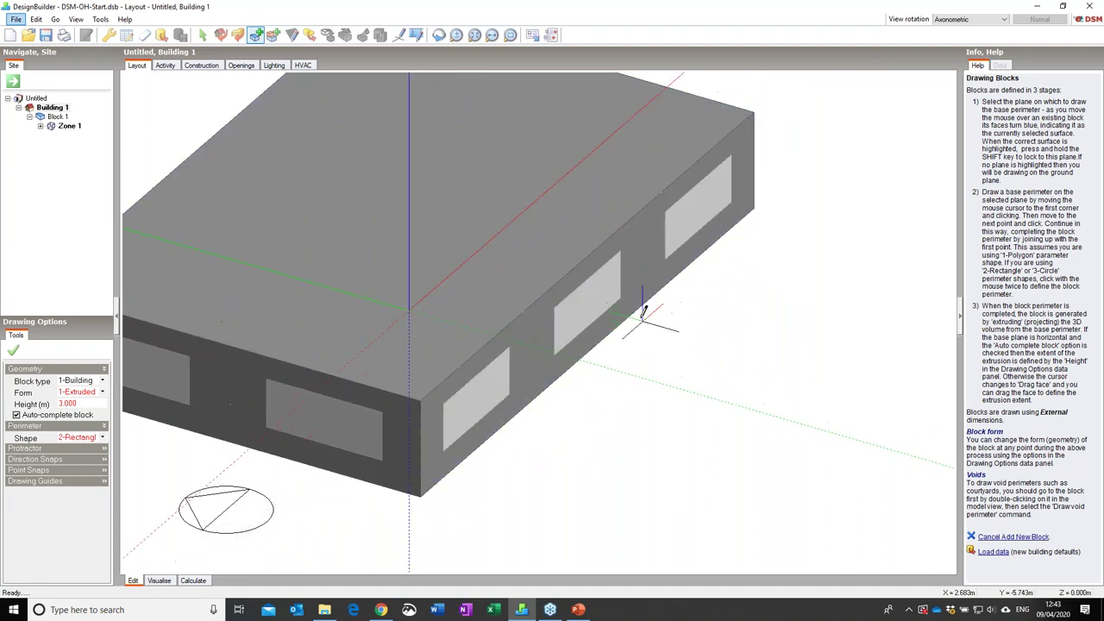
Push a 4 m wide, 2 m deep recess into the block's long side, then select Block 1.
click(272, 34)
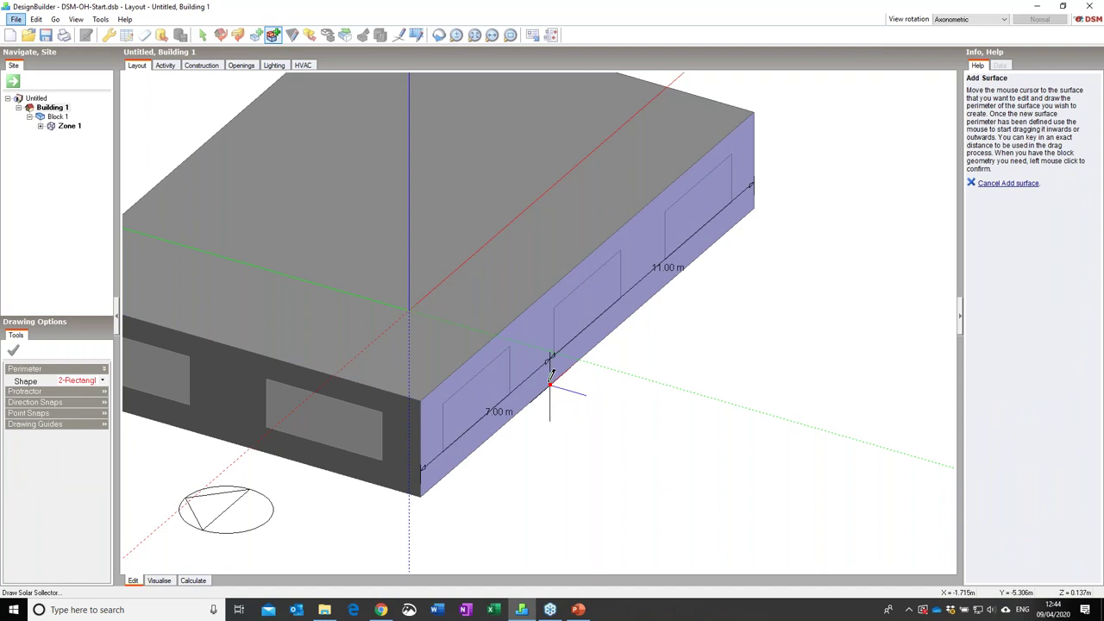
click(549, 382)
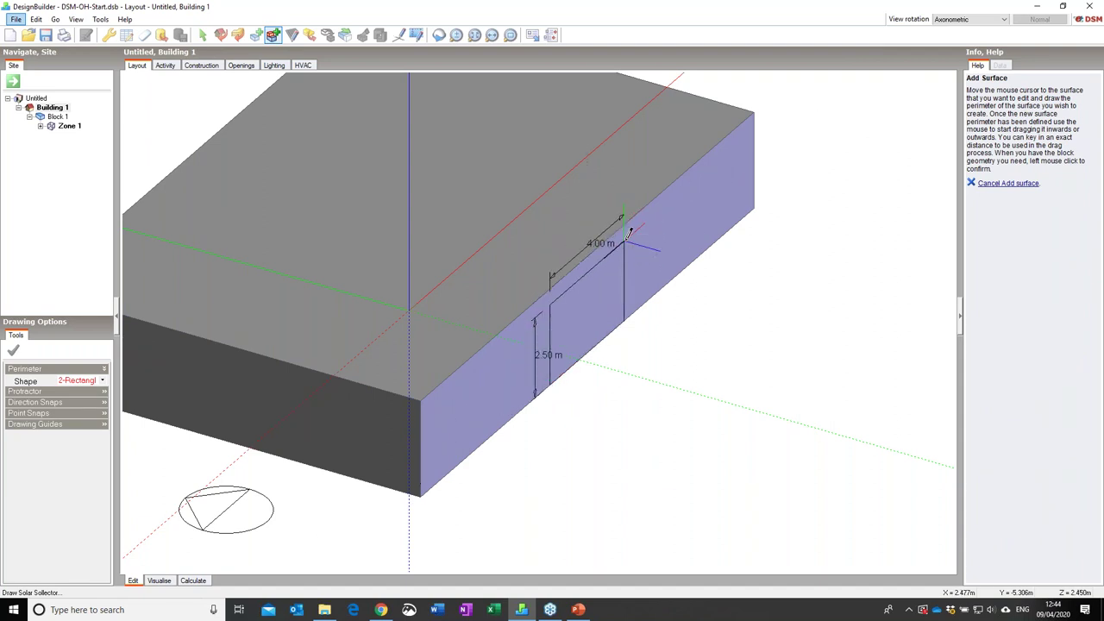
click(629, 233)
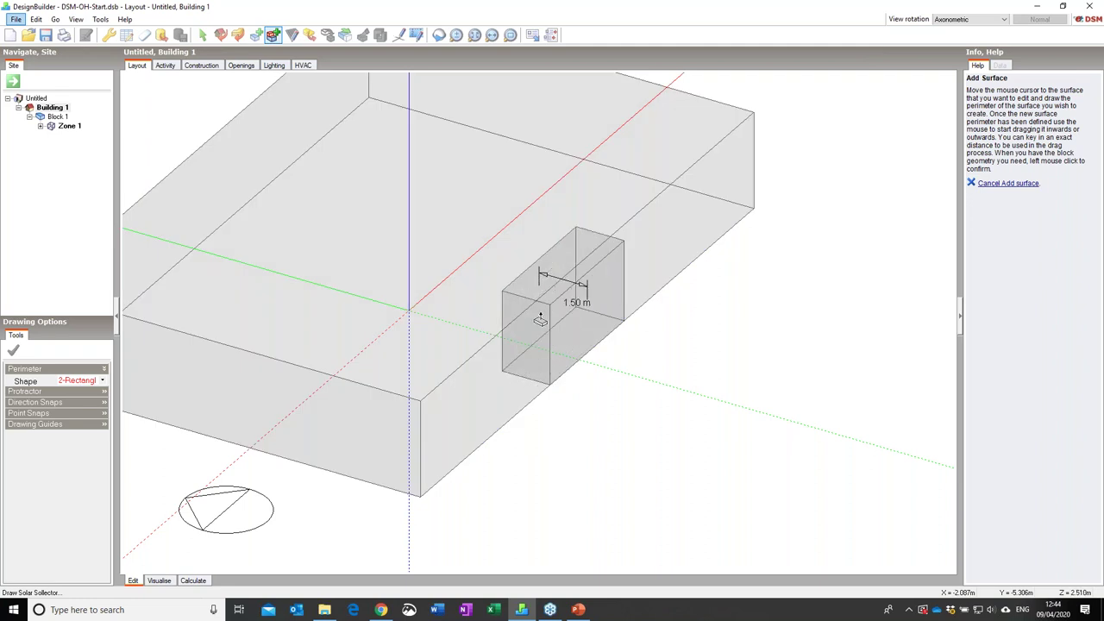
click(523, 317)
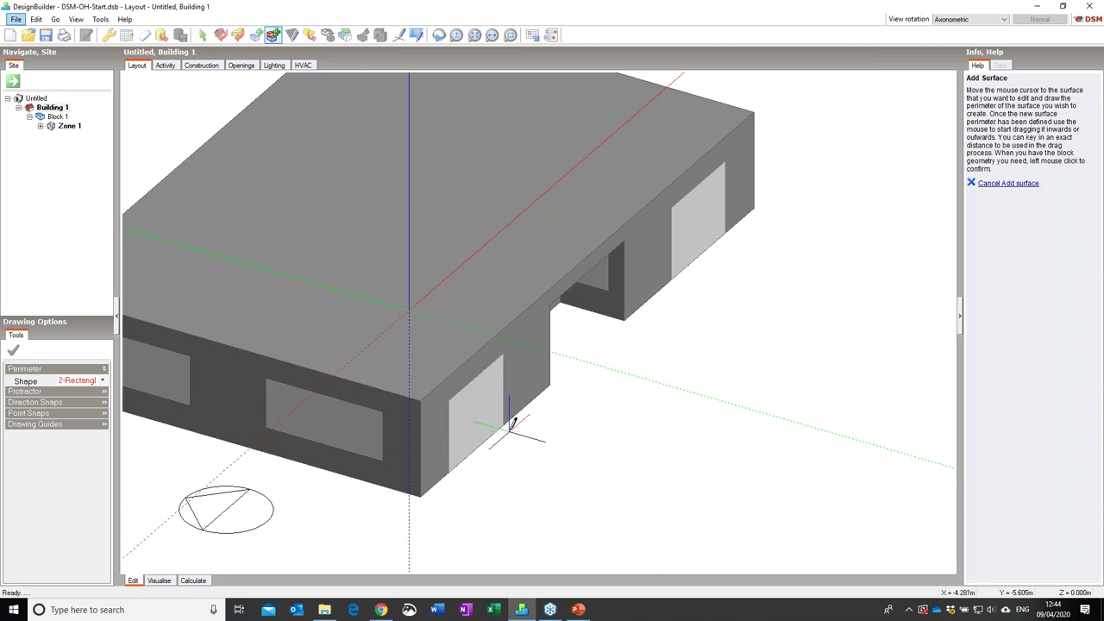
click(57, 116)
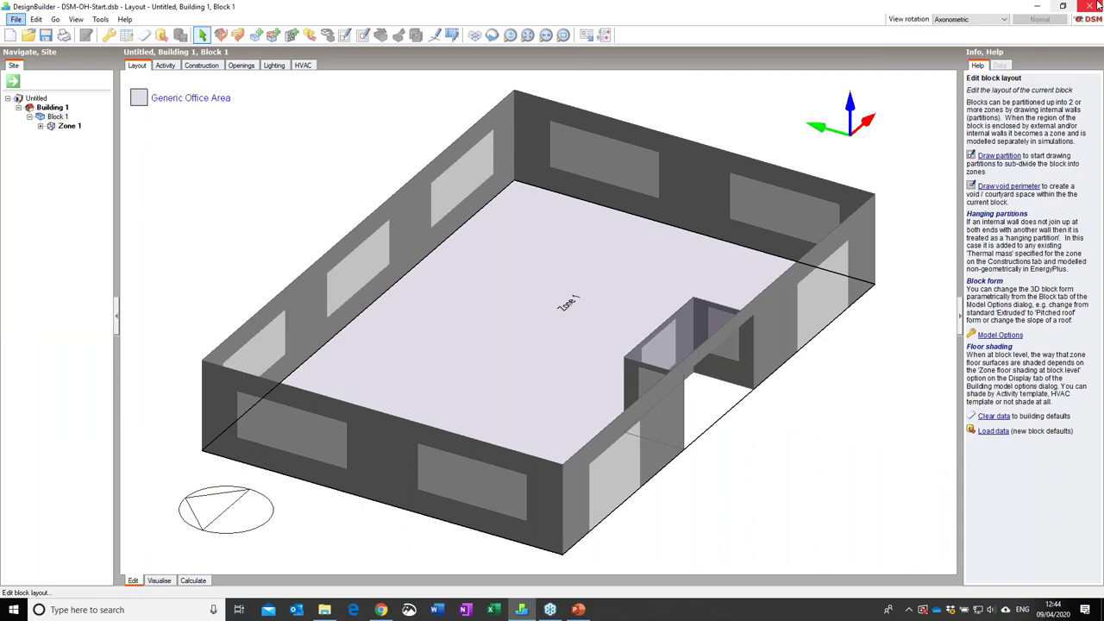
Switch to plan view and draw partitions west of the recess, creating Zones 2 and 3.
click(970, 19)
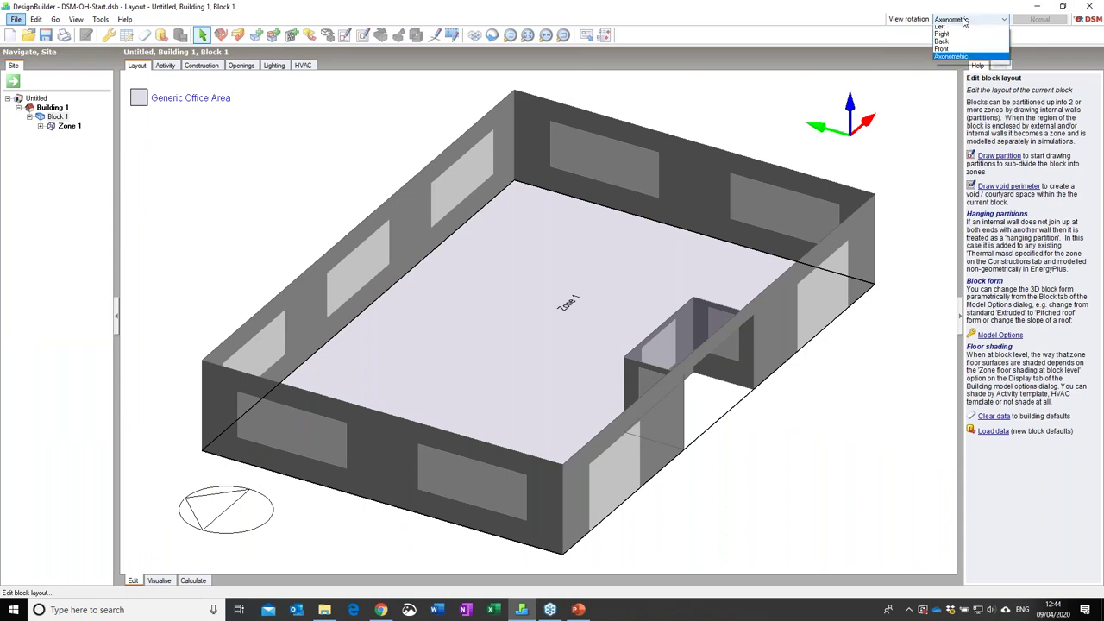
click(952, 35)
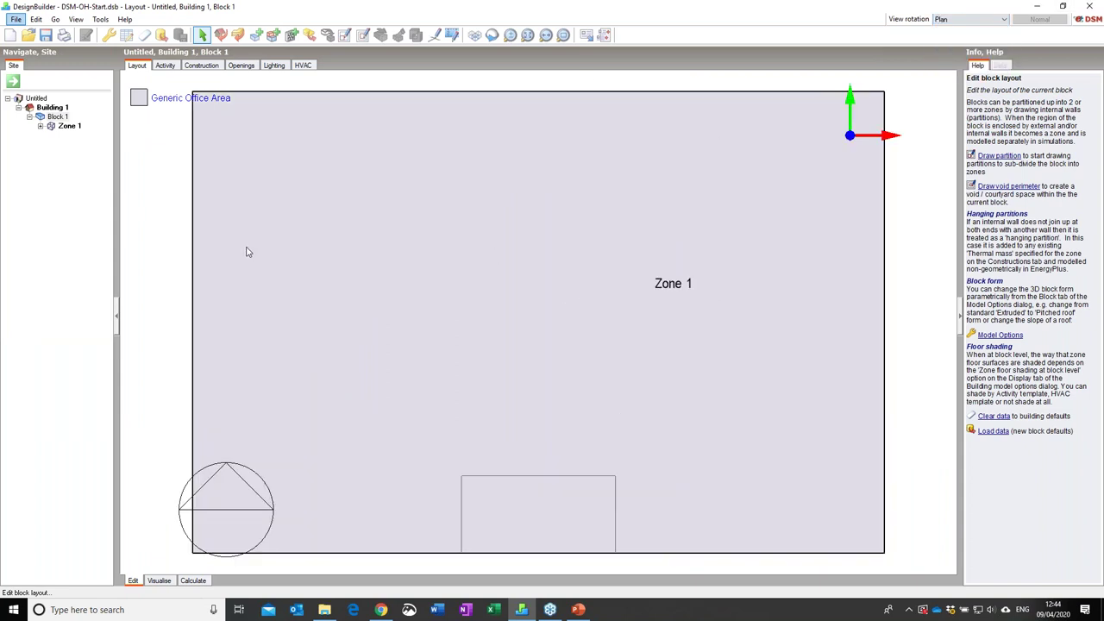
click(342, 36)
click(461, 550)
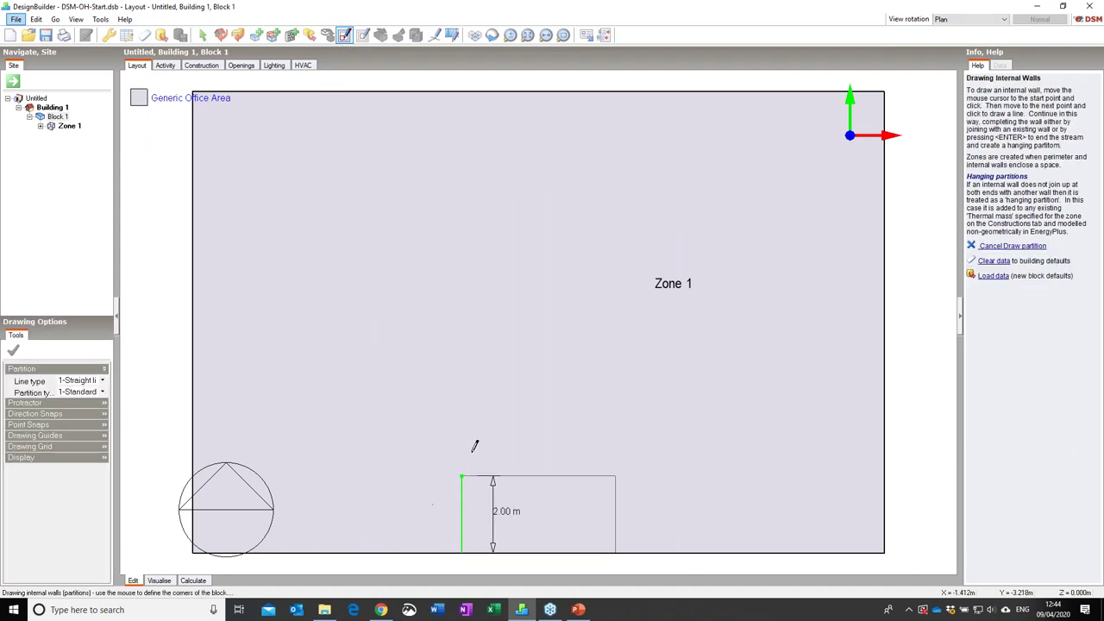
click(464, 349)
click(425, 349)
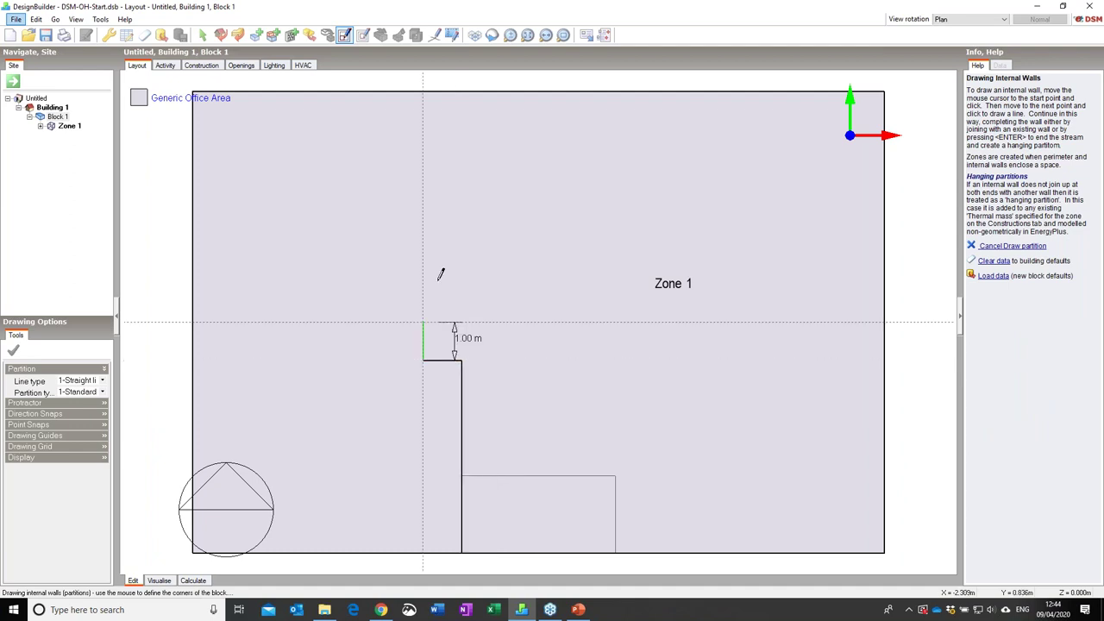
click(424, 90)
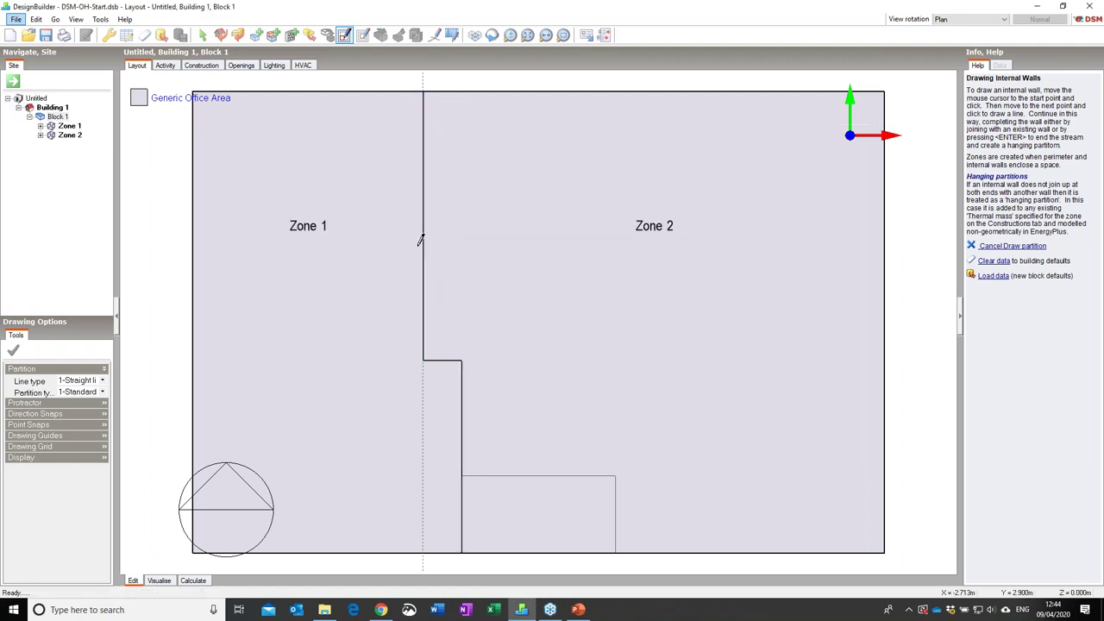
click(428, 318)
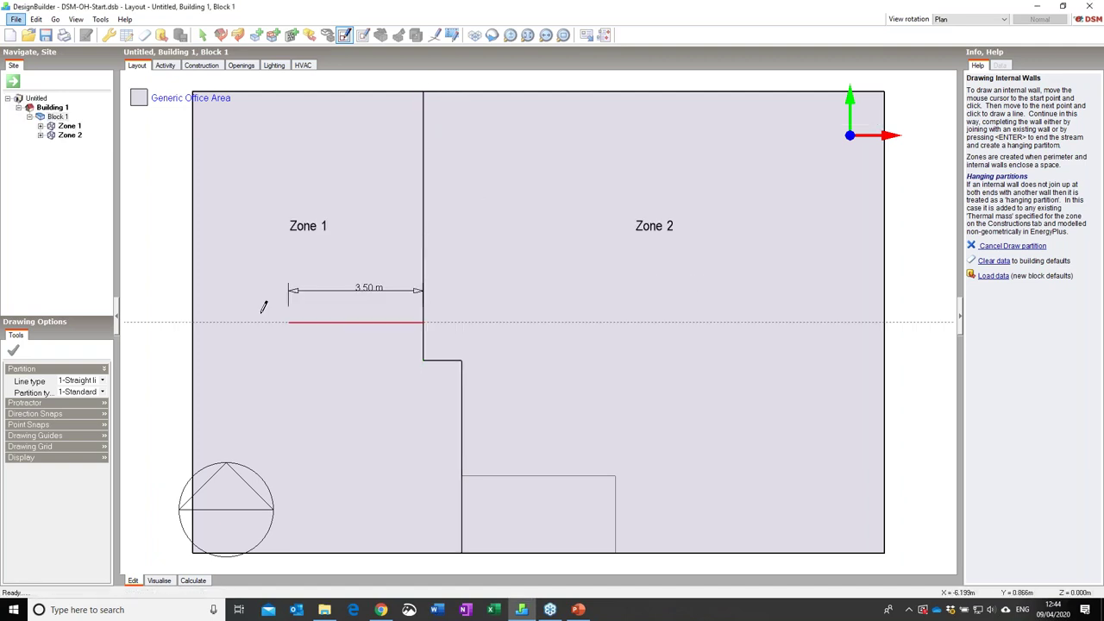
click(210, 320)
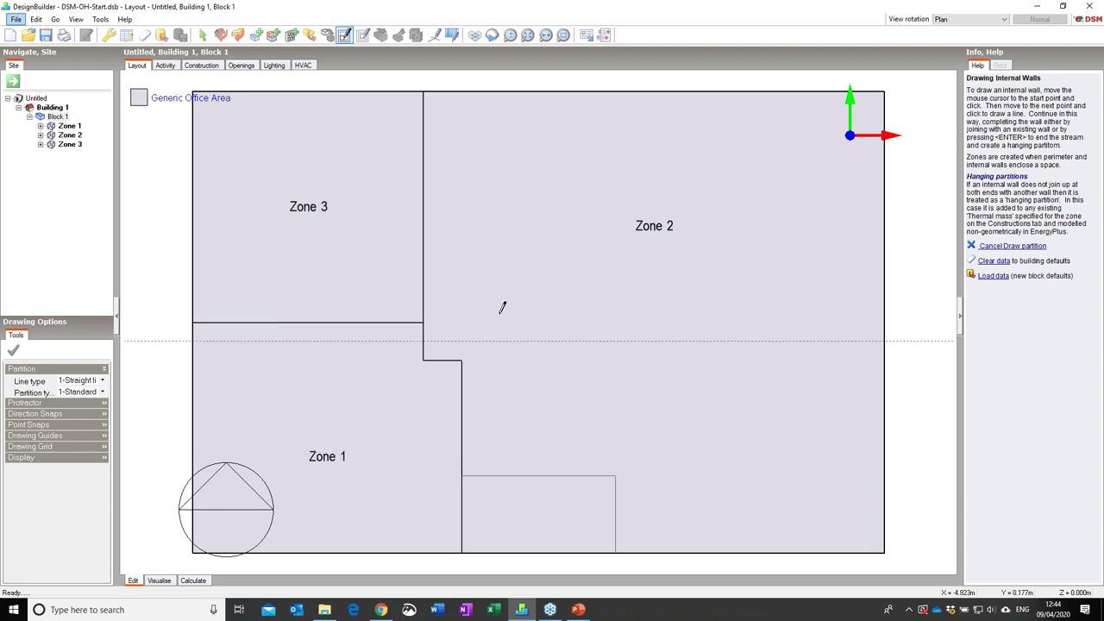
Draw partitions east of the recess and across the corridor, creating Zones 4, 5 and 6.
click(618, 543)
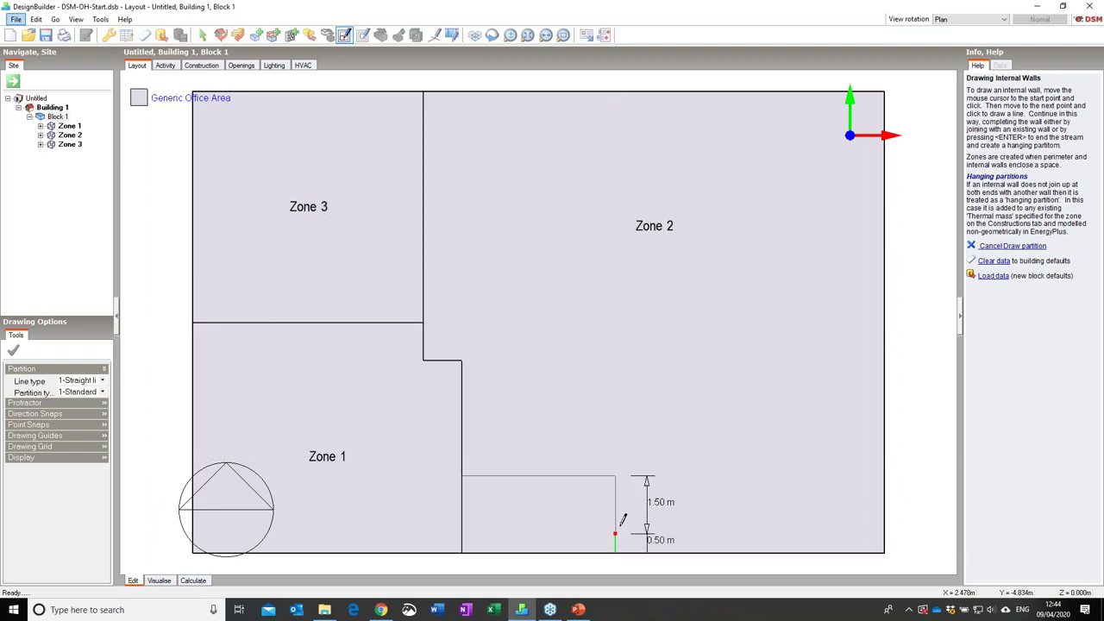
click(618, 357)
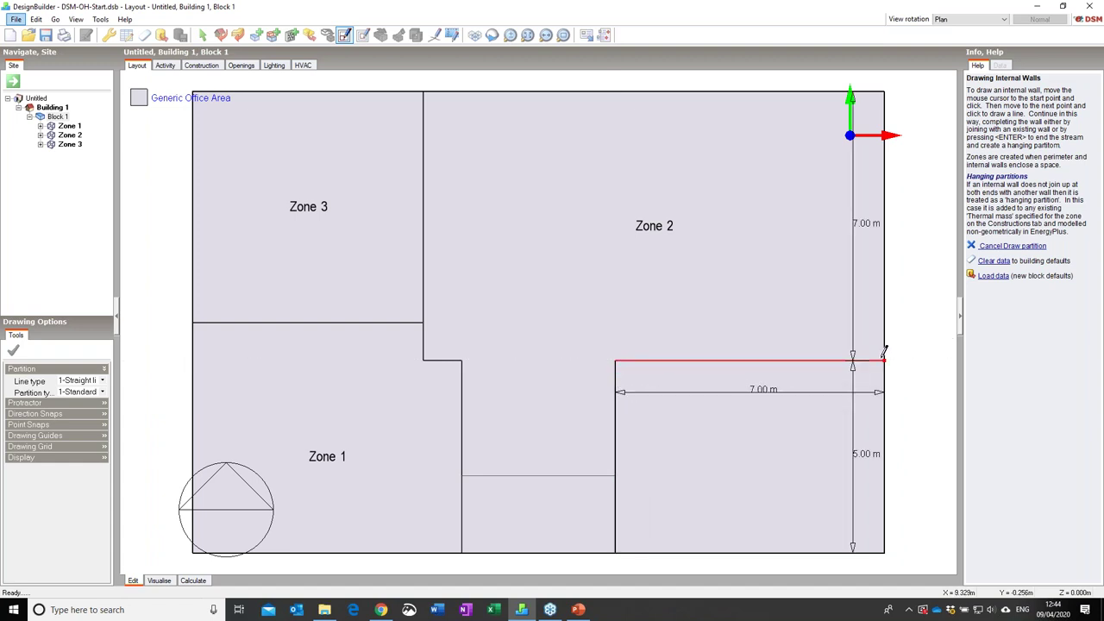
click(653, 357)
click(654, 92)
click(660, 317)
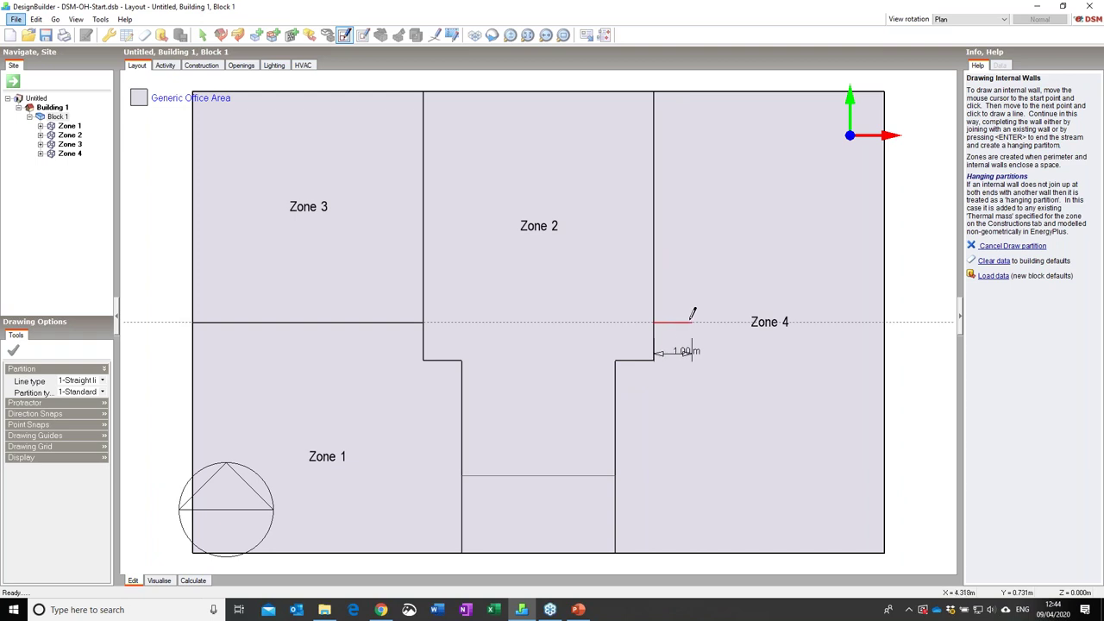
click(883, 323)
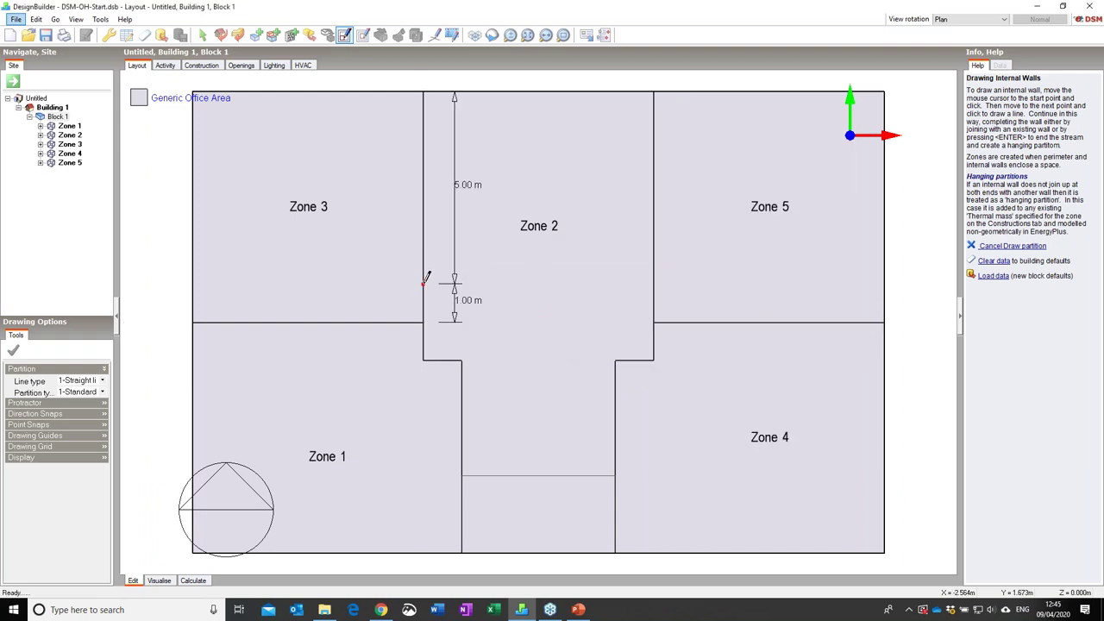
click(424, 283)
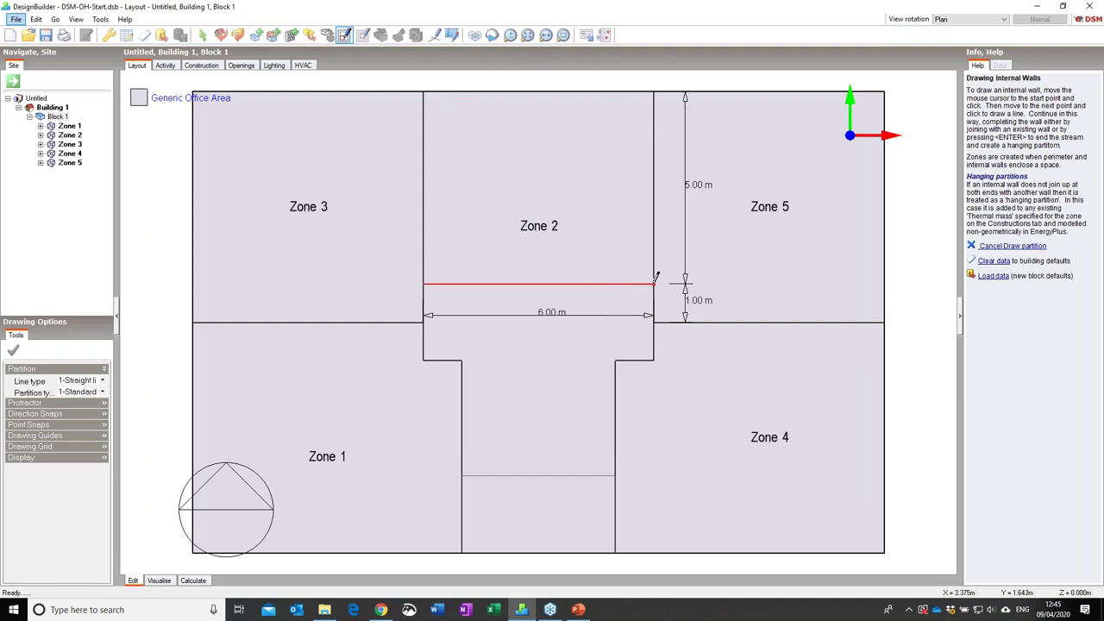
click(653, 283)
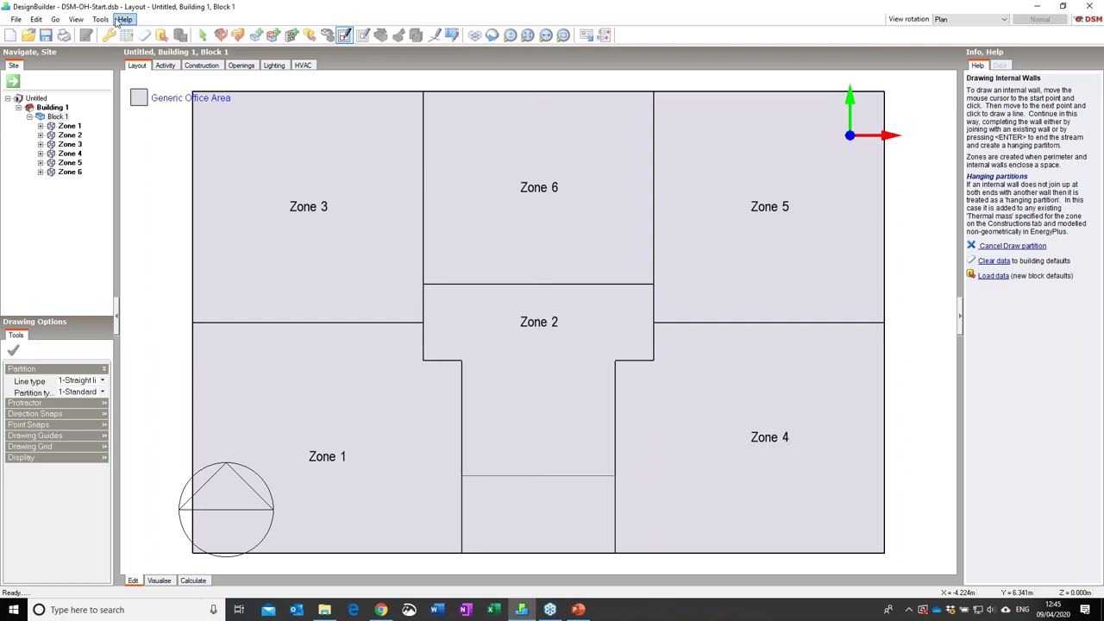
Save the project and partition off Zones 7 and 8 against the left wall.
click(44, 35)
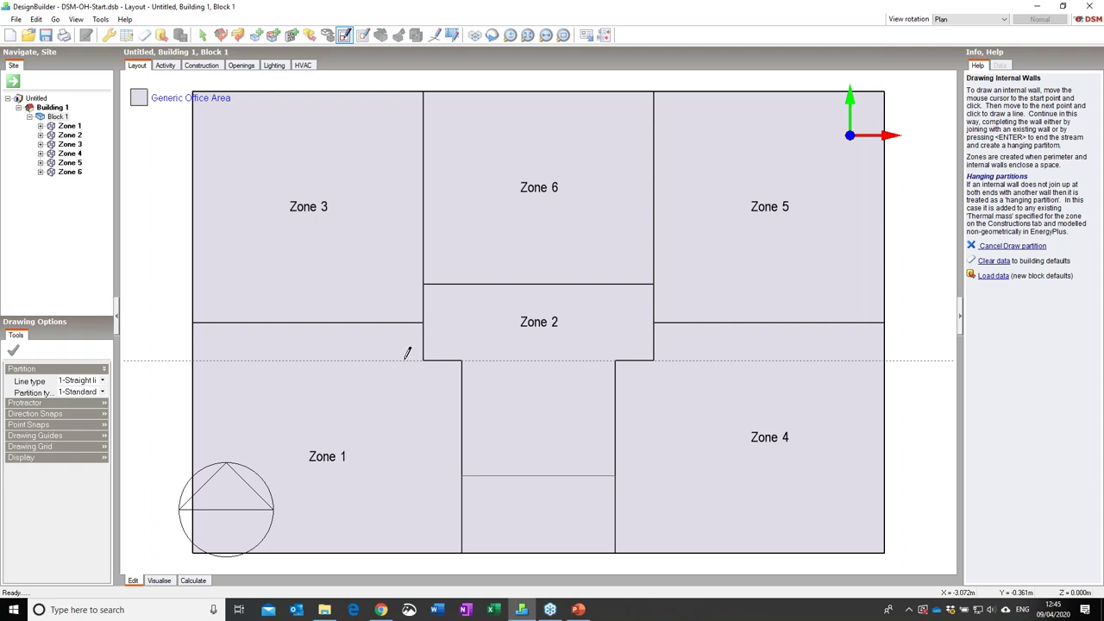
click(308, 322)
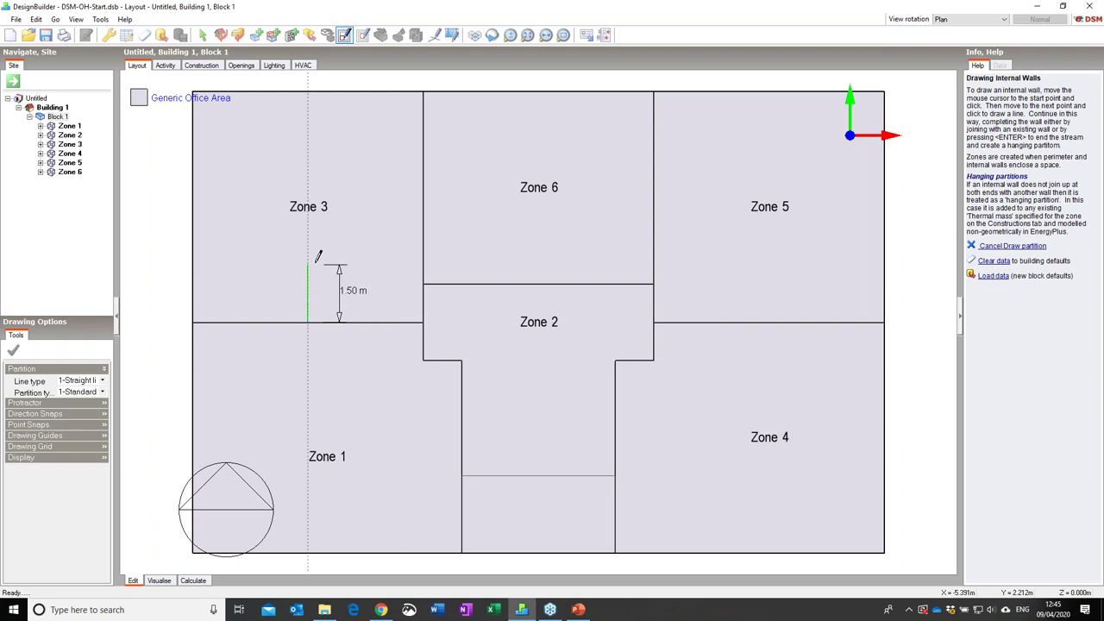
click(309, 246)
key(Return)
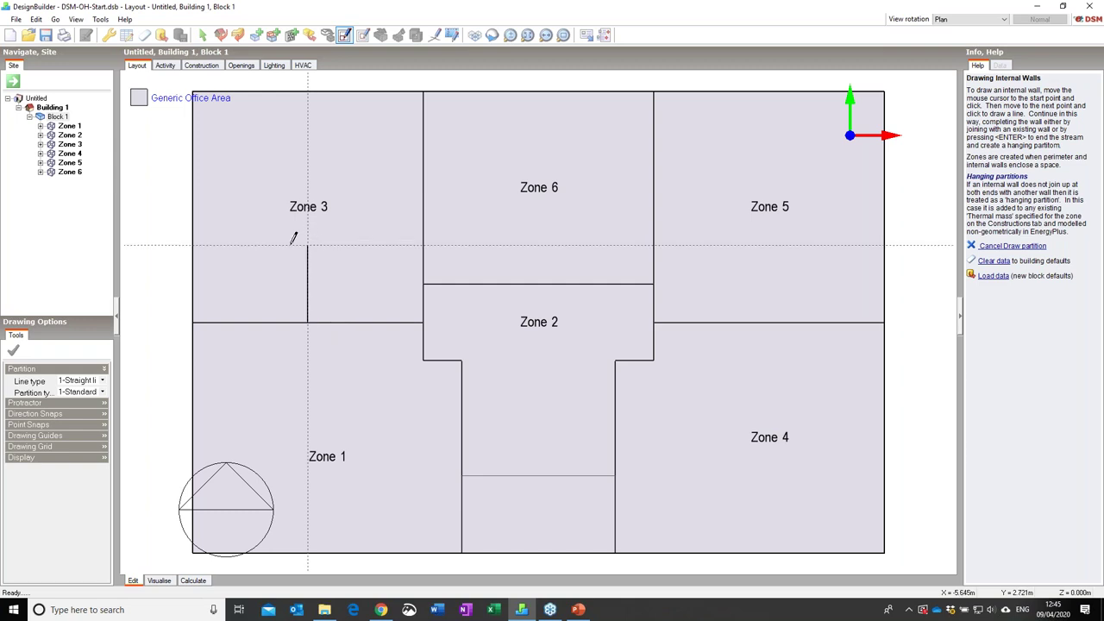
click(193, 246)
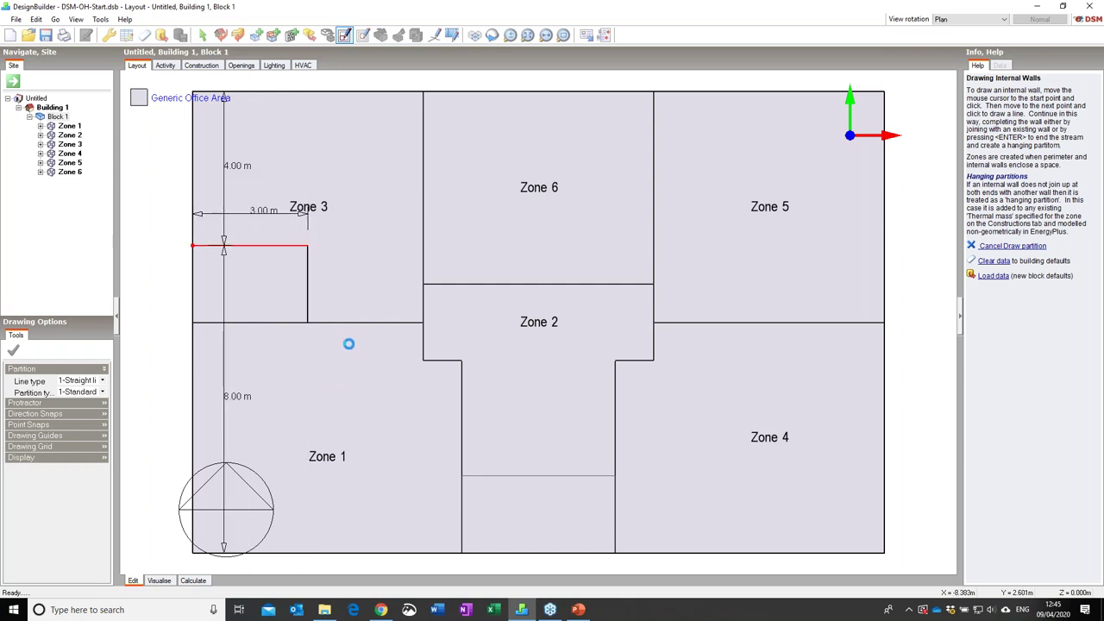
click(309, 322)
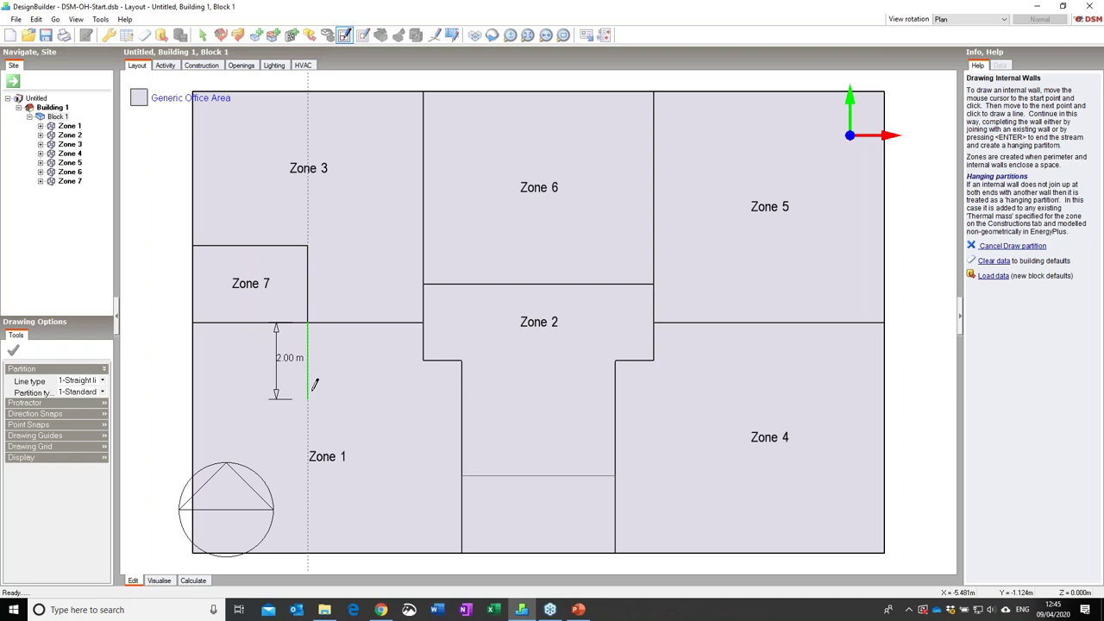
click(308, 399)
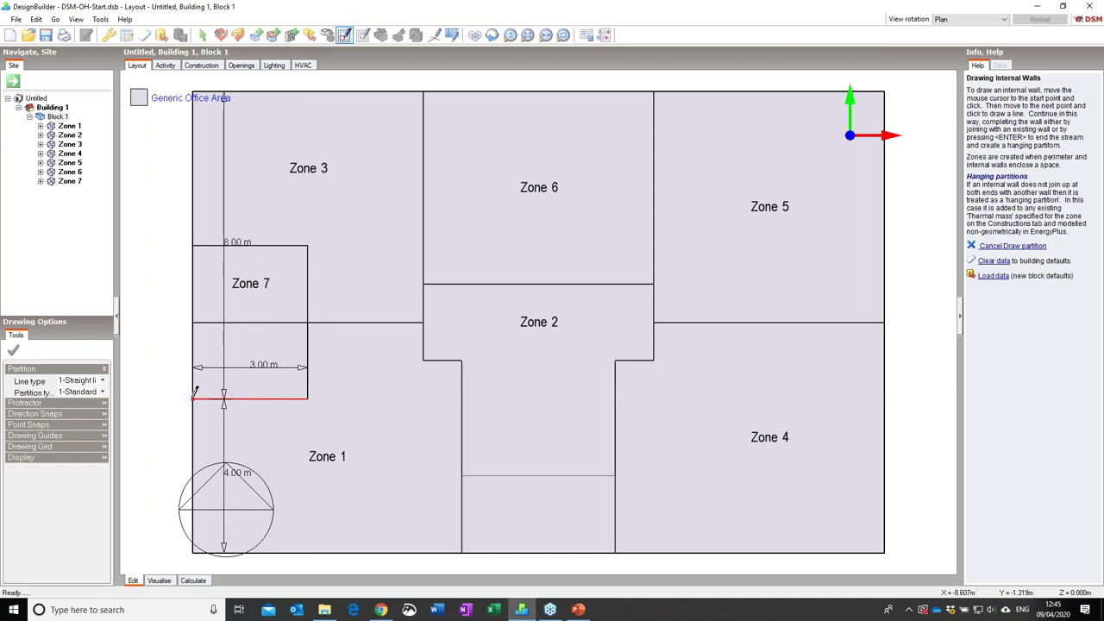
click(206, 406)
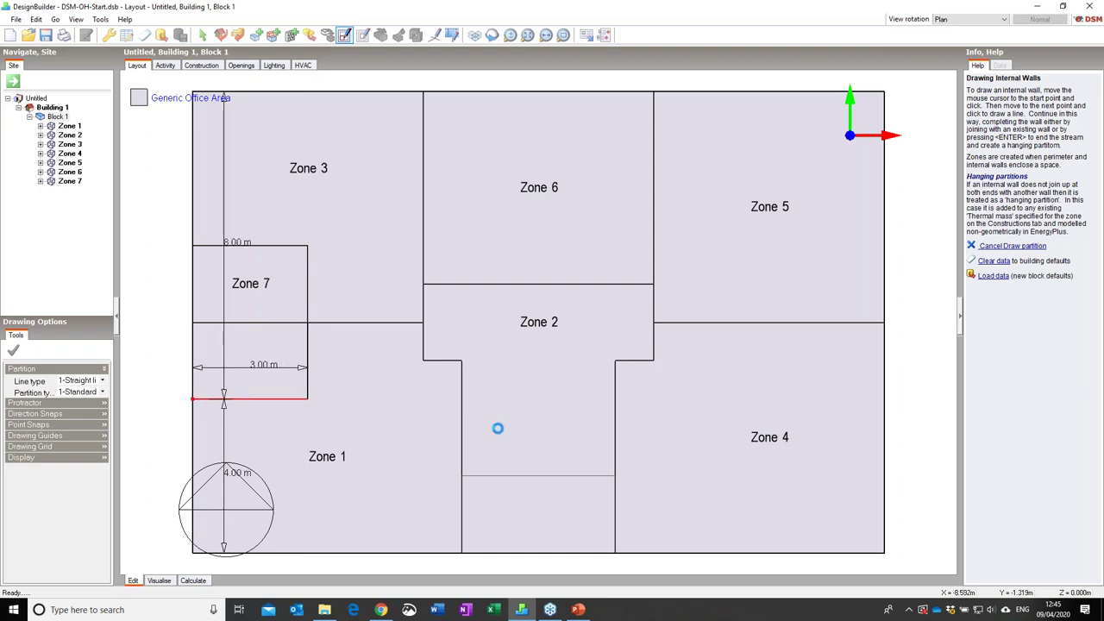
Partition off Zones 9 and 10 against the right wall, then restore the window size.
click(769, 321)
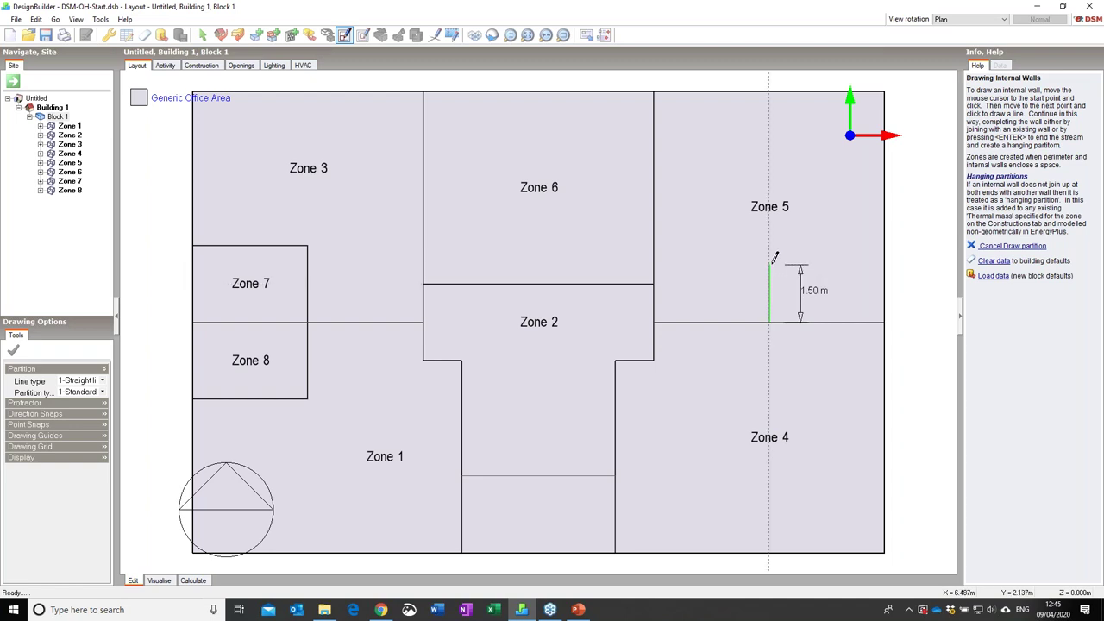
click(771, 245)
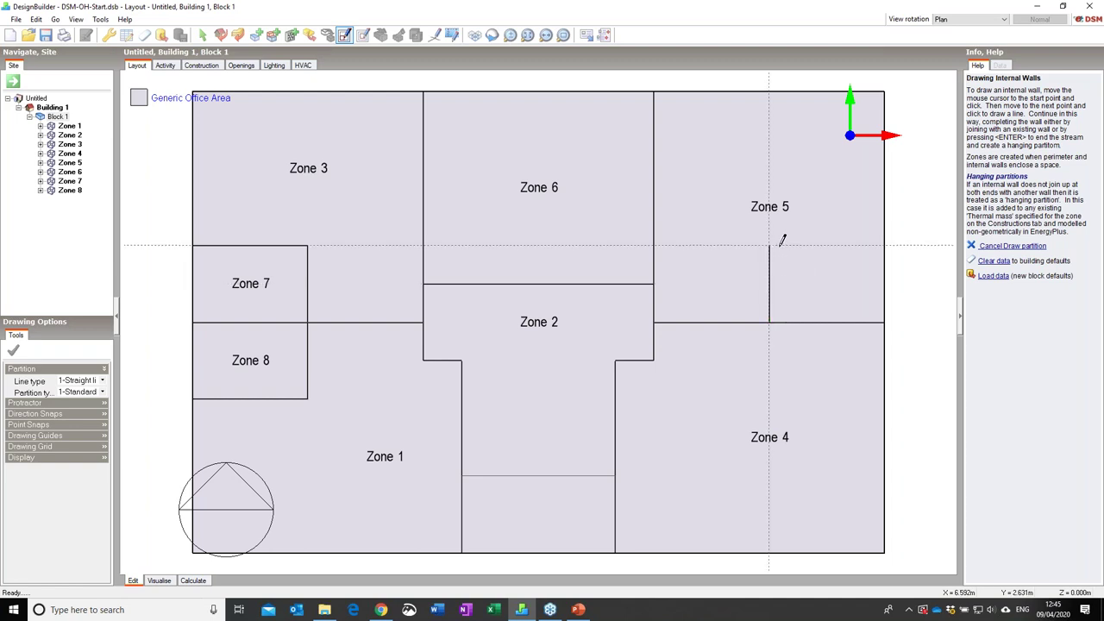
click(884, 245)
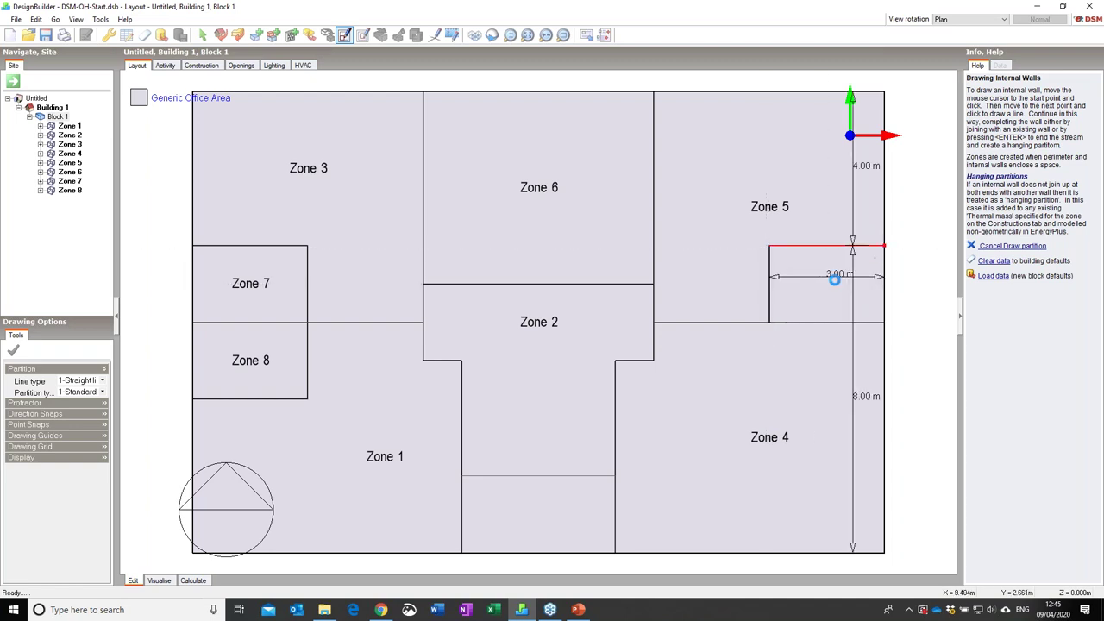
click(770, 322)
click(771, 396)
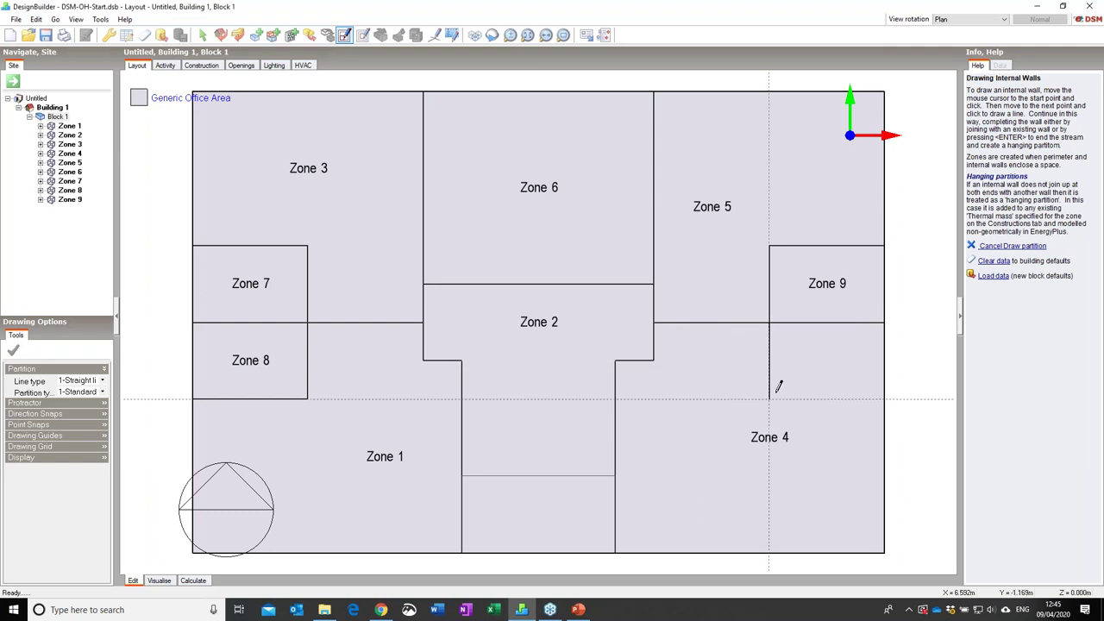
click(873, 396)
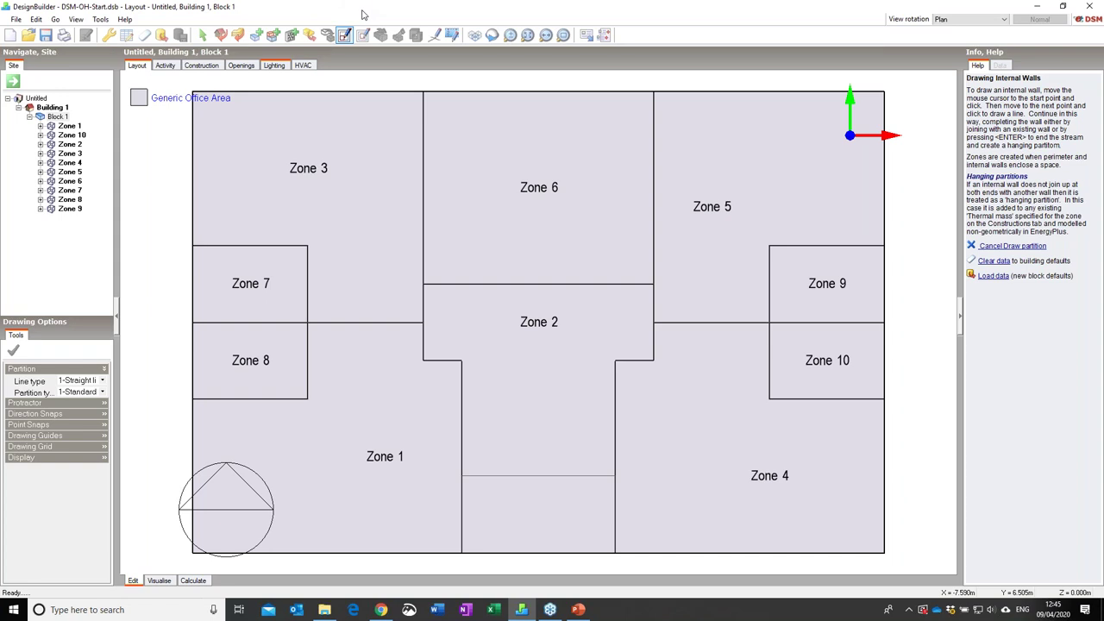
double_click(442, 11)
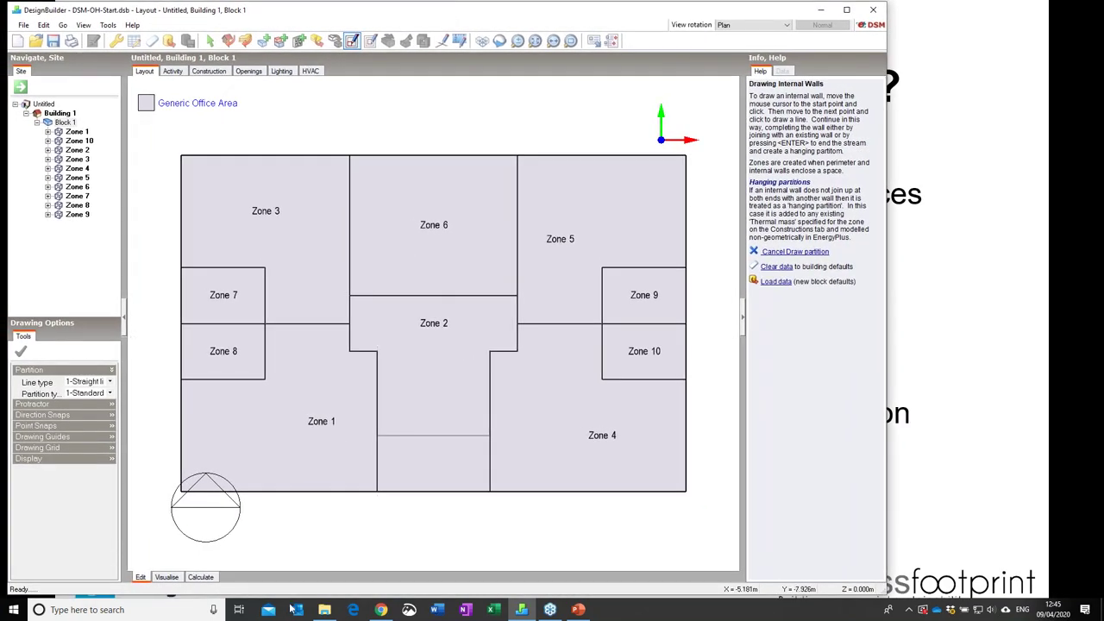
Stop partitioning and capture the ten-zone floor plan as a snip in Snip & Sketch.
click(408, 610)
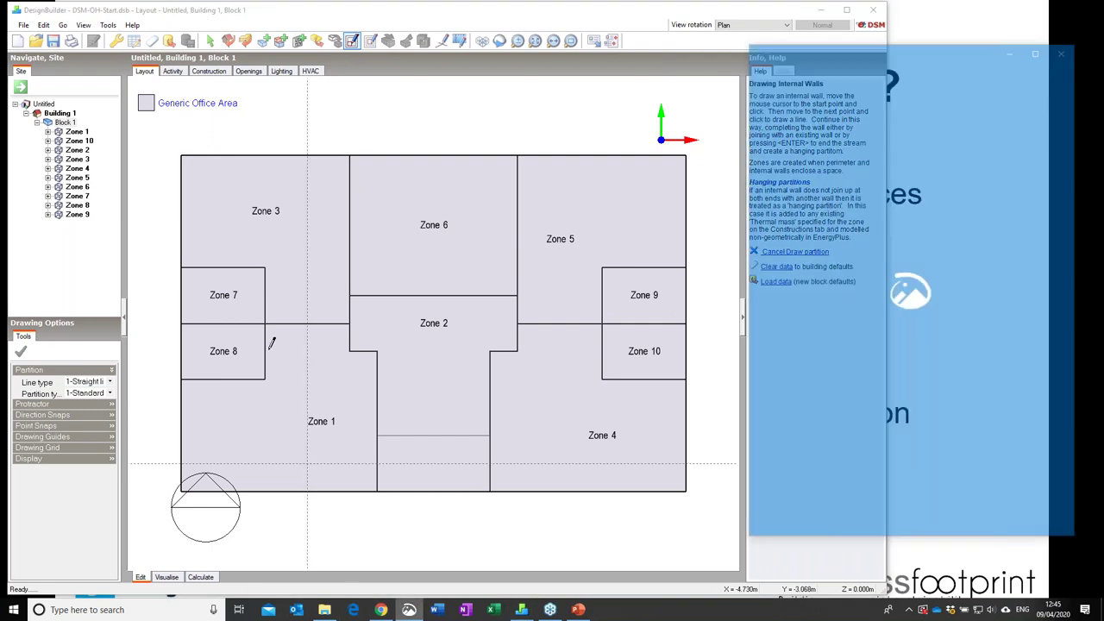
click(177, 140)
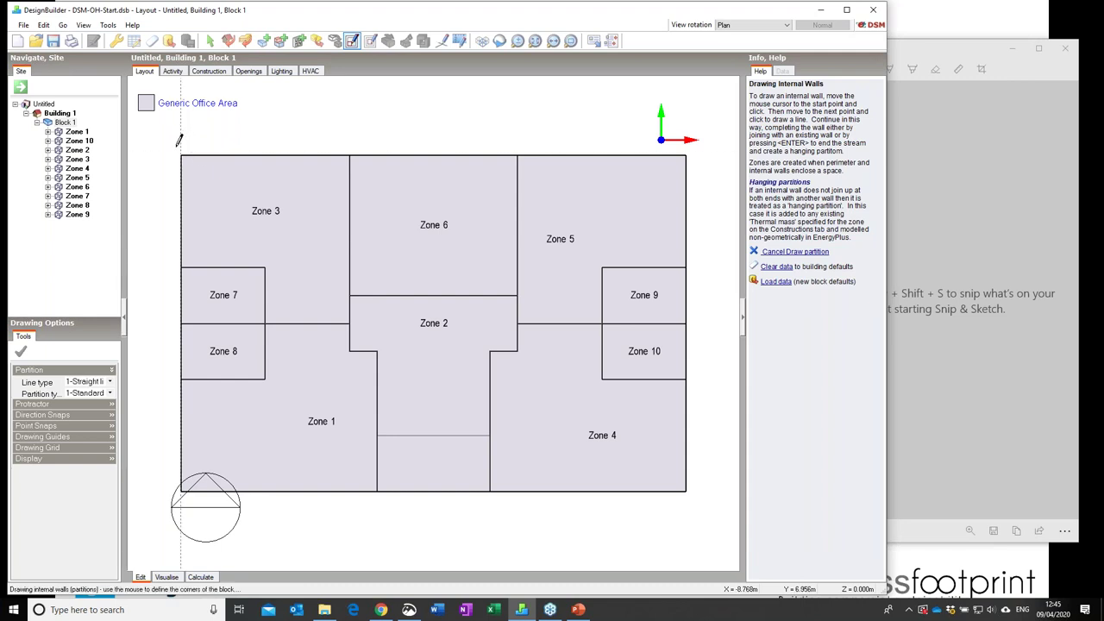
key(Escape)
click(947, 186)
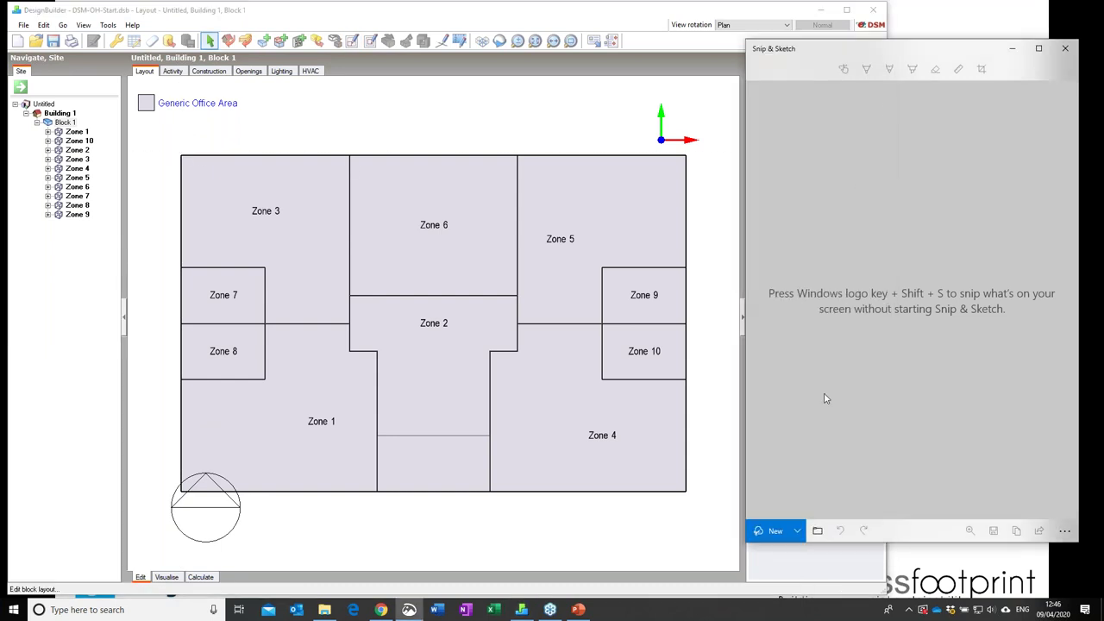
click(773, 530)
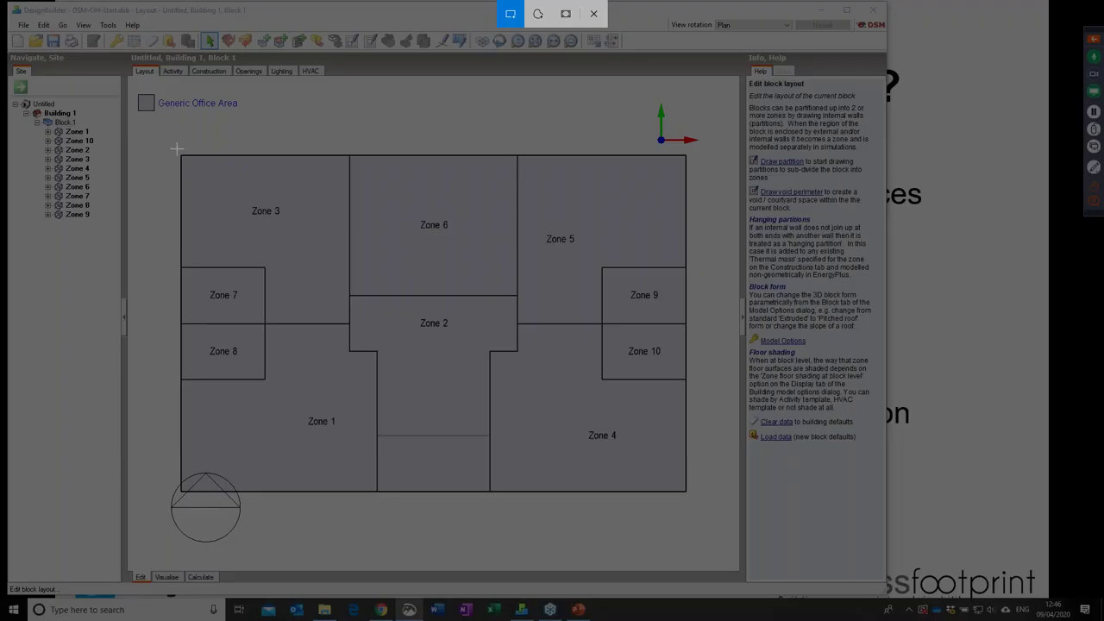
mouse_move(178, 151)
mouse_down()
mouse_move(572, 451)
mouse_move(680, 512)
mouse_move(687, 492)
mouse_up()
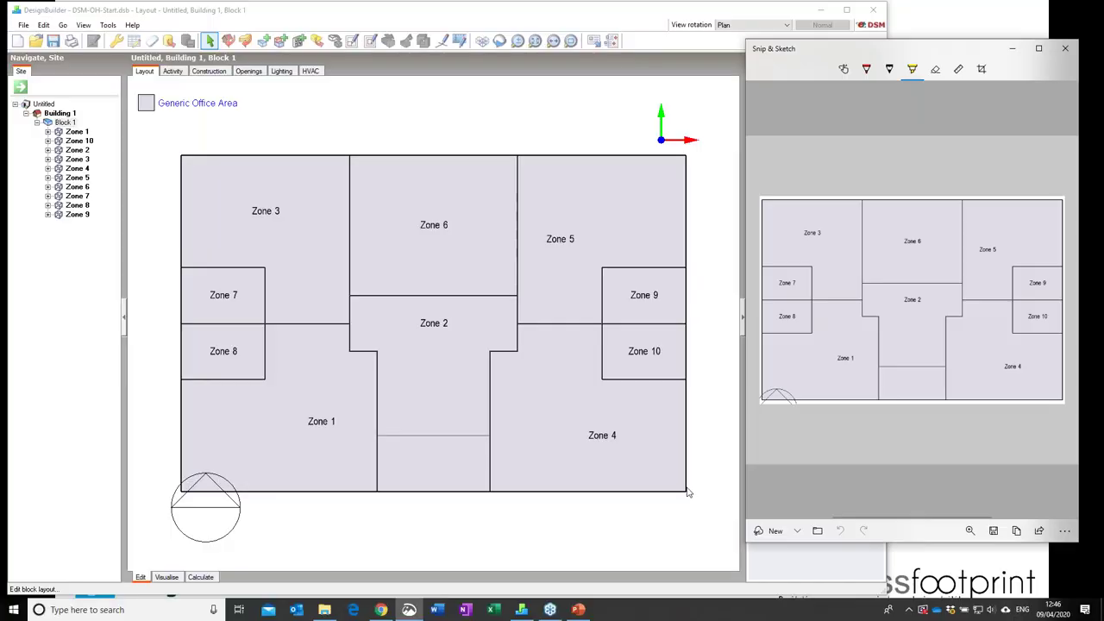
Arrange the snip and DesignBuilder windows side by side.
drag(744, 175, 788, 175)
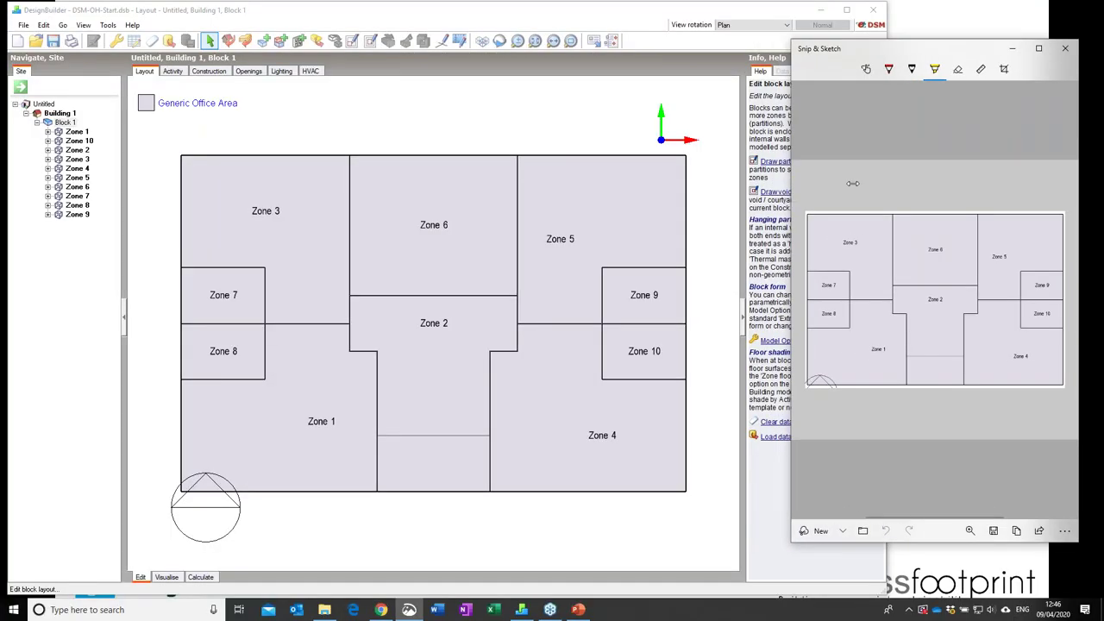
click(625, 11)
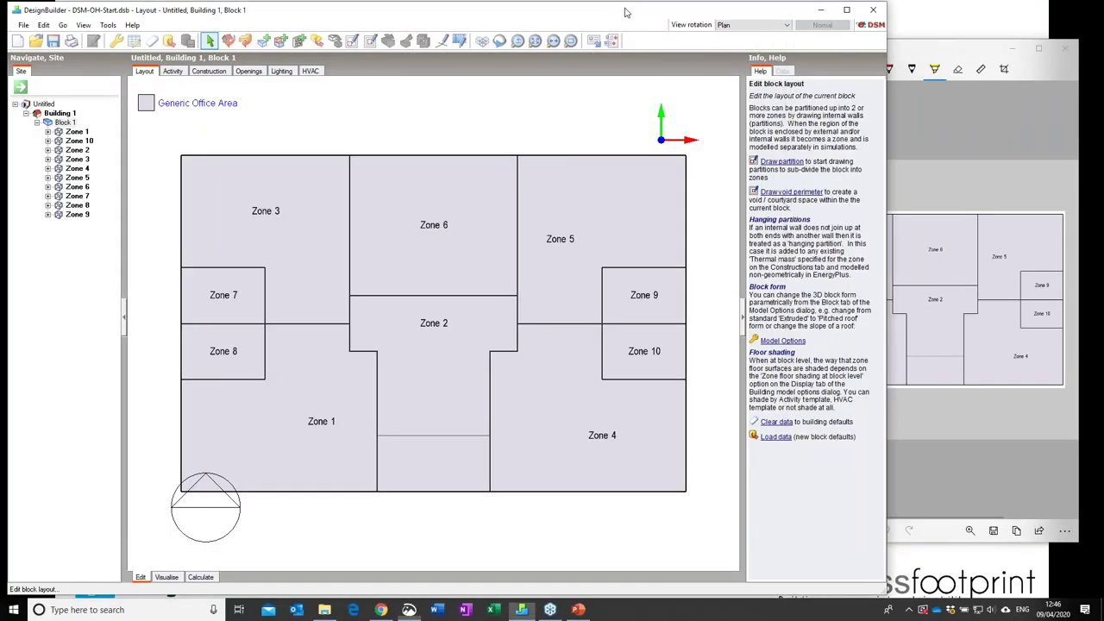
click(743, 317)
drag(880, 216, 712, 235)
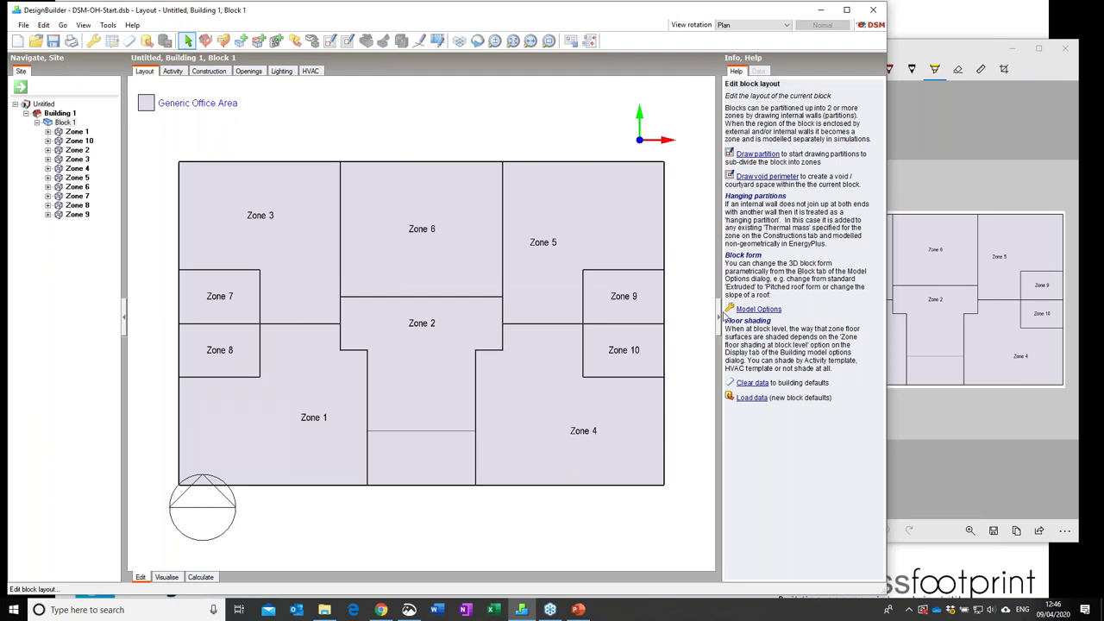
drag(888, 198, 775, 220)
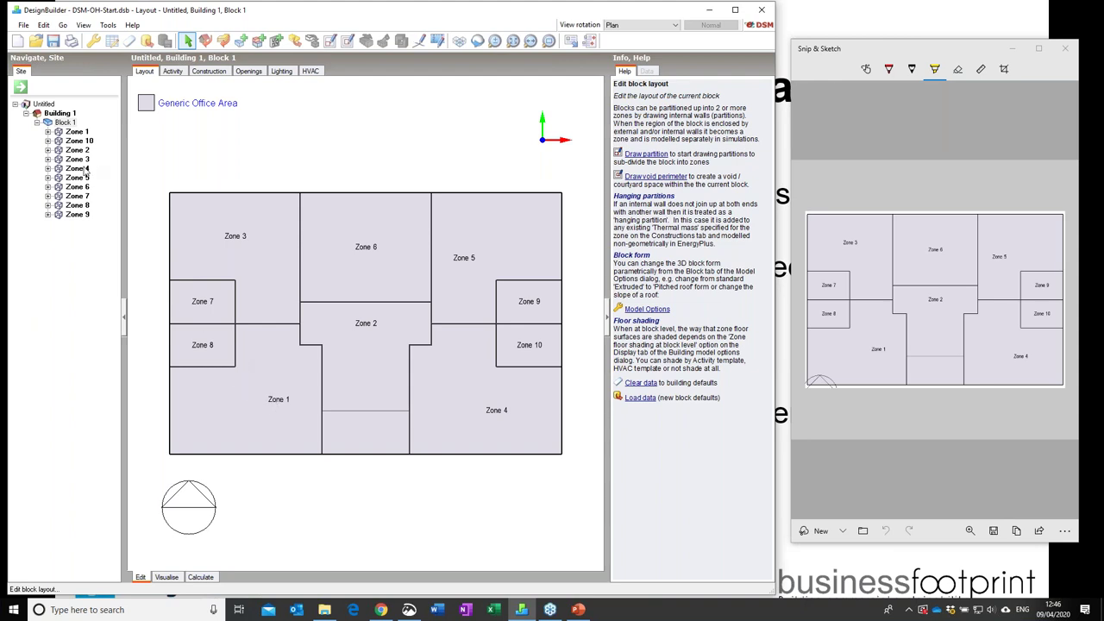
Rename Zone 1 to Flat 1 and Zone 3 to Flat 2.
click(78, 132)
click(77, 133)
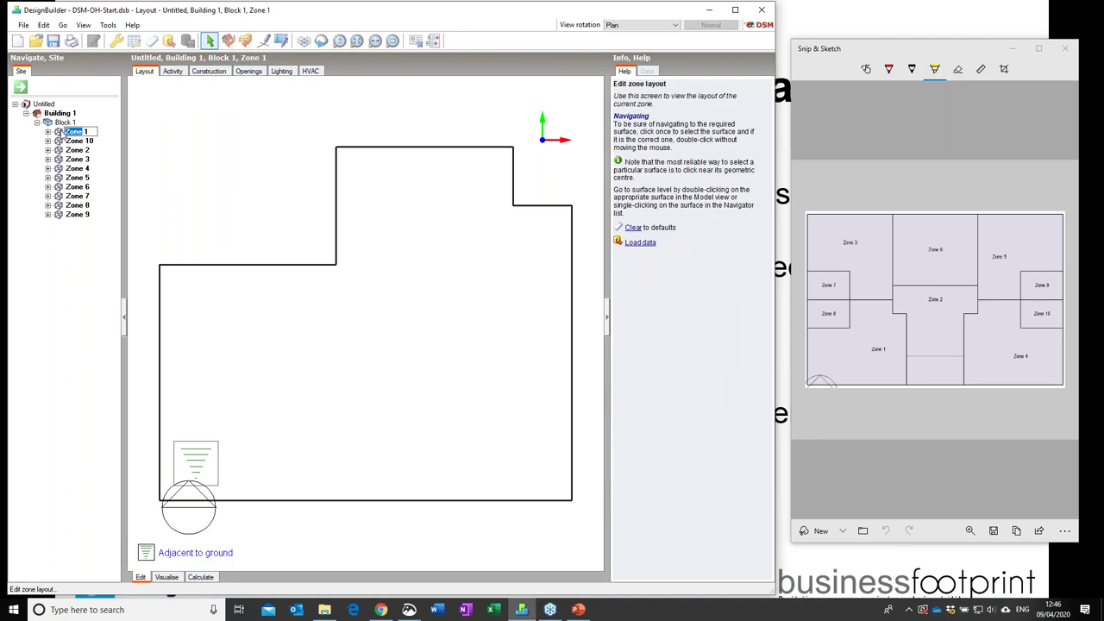
text(Fa)
key(BackSpace)
text(la)
drag(79, 132, 66, 131)
right_click(65, 131)
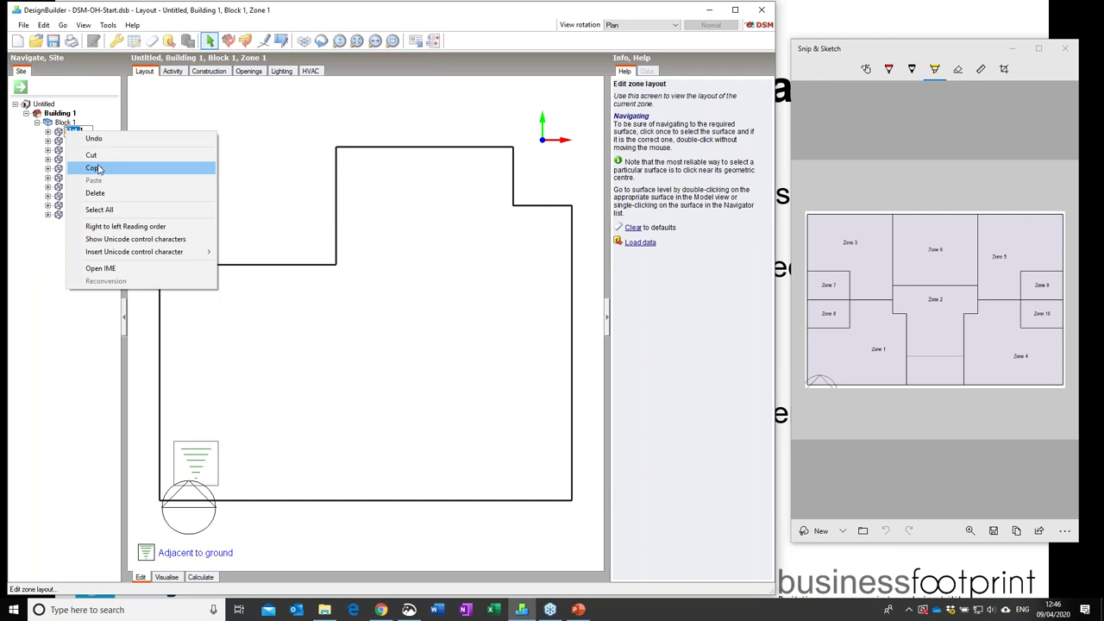
click(99, 166)
key(Return)
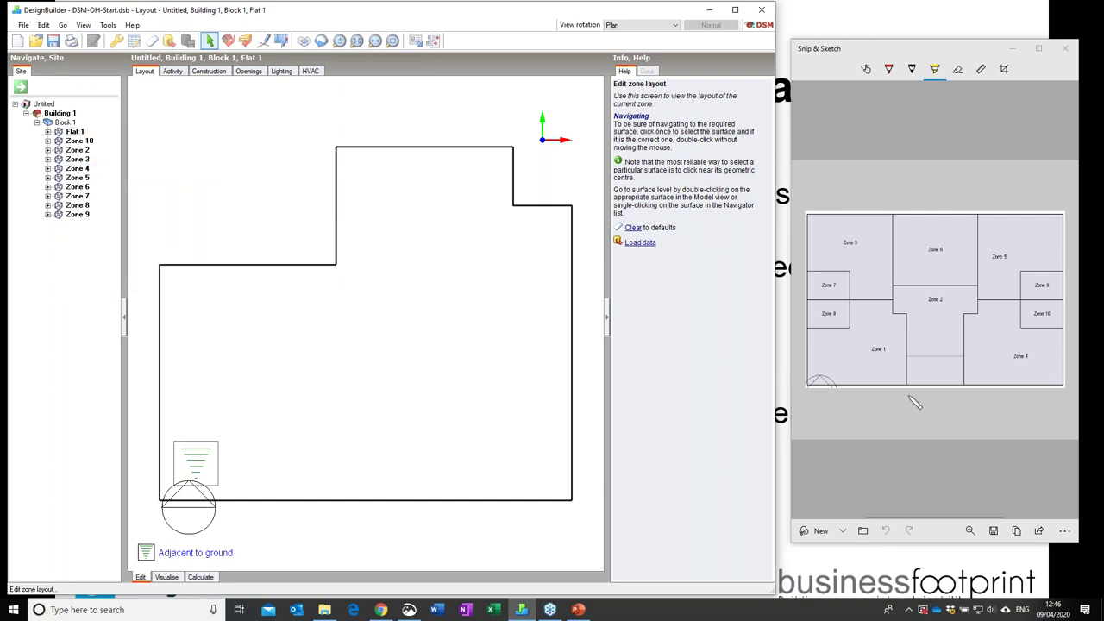
click(84, 160)
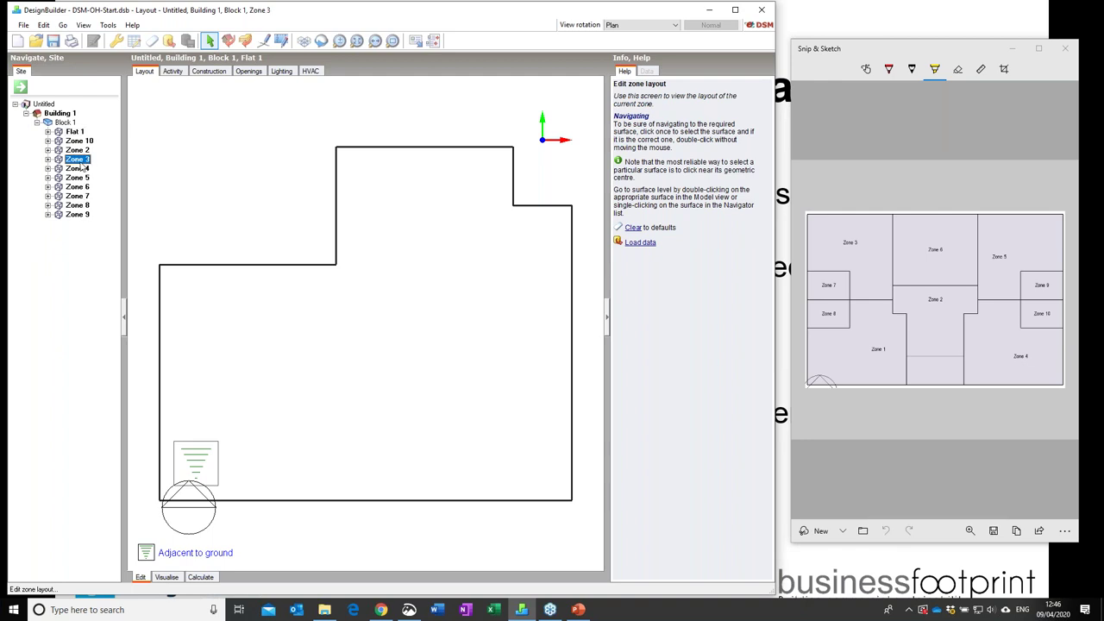
click(83, 160)
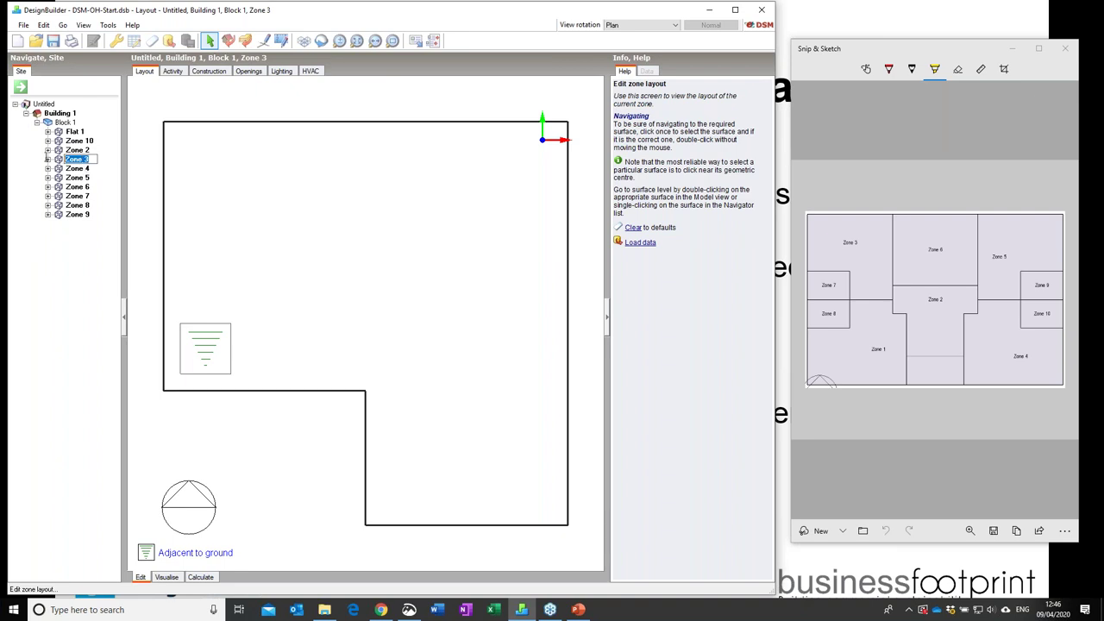
text(Flat 2)
key(Return)
Rename Zone 5 to Flat 3 and Zone 4 to Flat 4, and start naming Zone 8 Bath 1.
click(77, 176)
key(F2)
text(Flat )
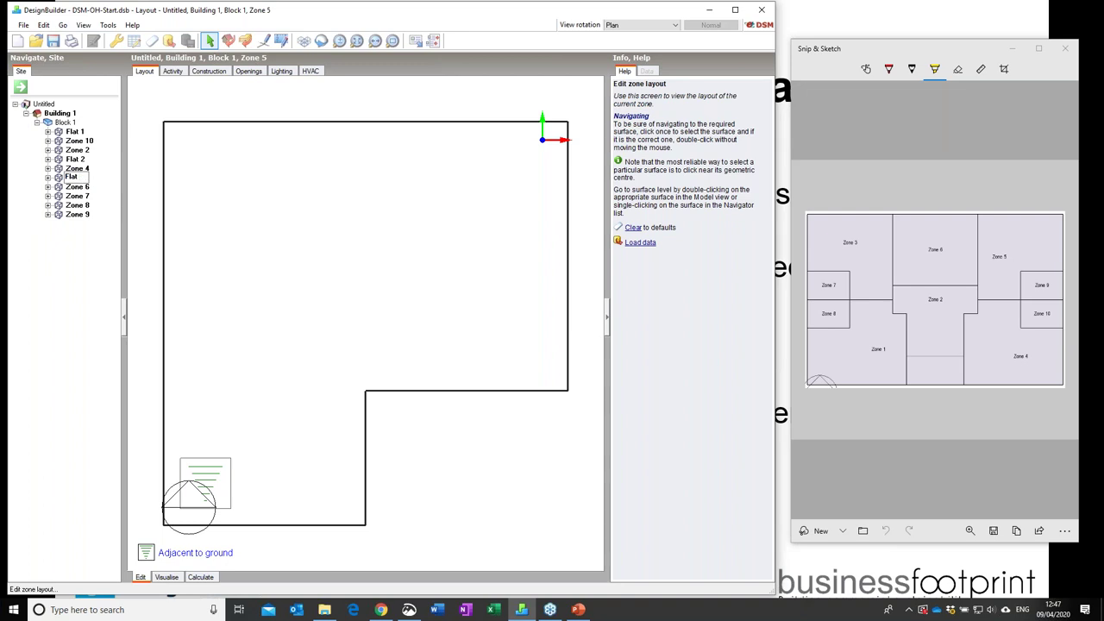
text(3)
key(Return)
click(77, 168)
click(78, 168)
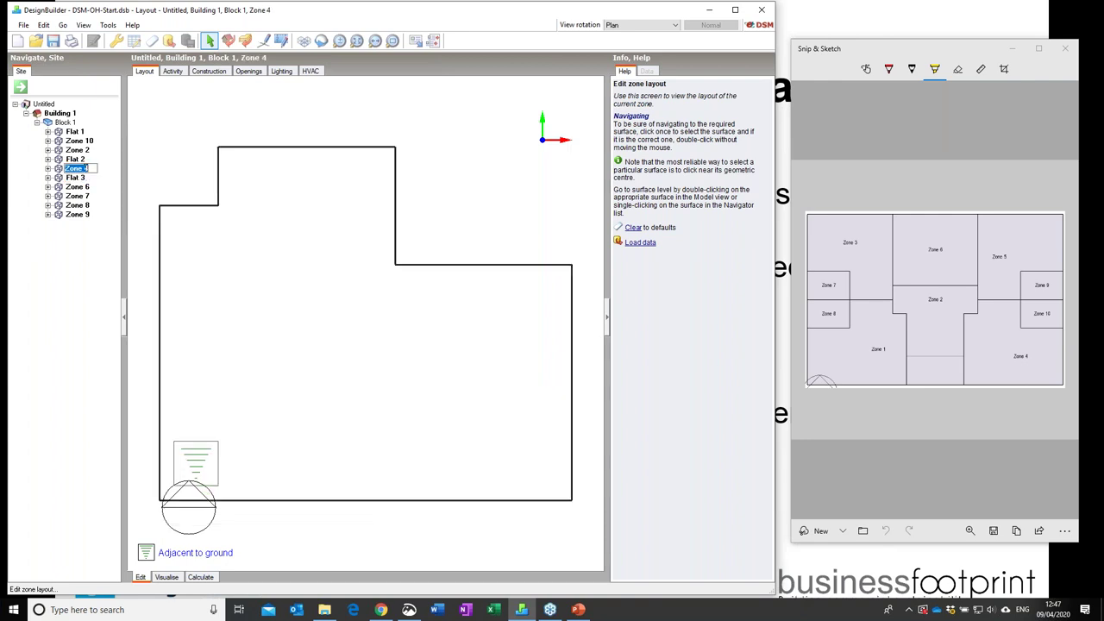
text(Flat)
key(Return)
click(76, 205)
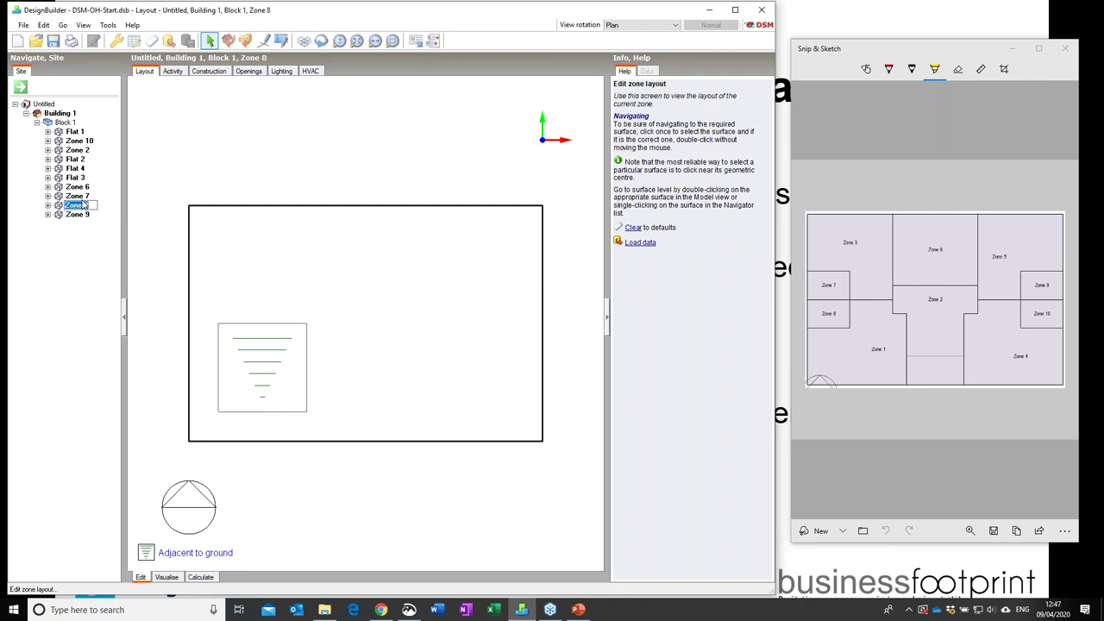
text(Bath 1)
Confirm Bath 1, then rename Zone 7 to Bath 2 and Zone 9 to Bath 3.
drag(86, 204, 62, 205)
right_click(69, 205)
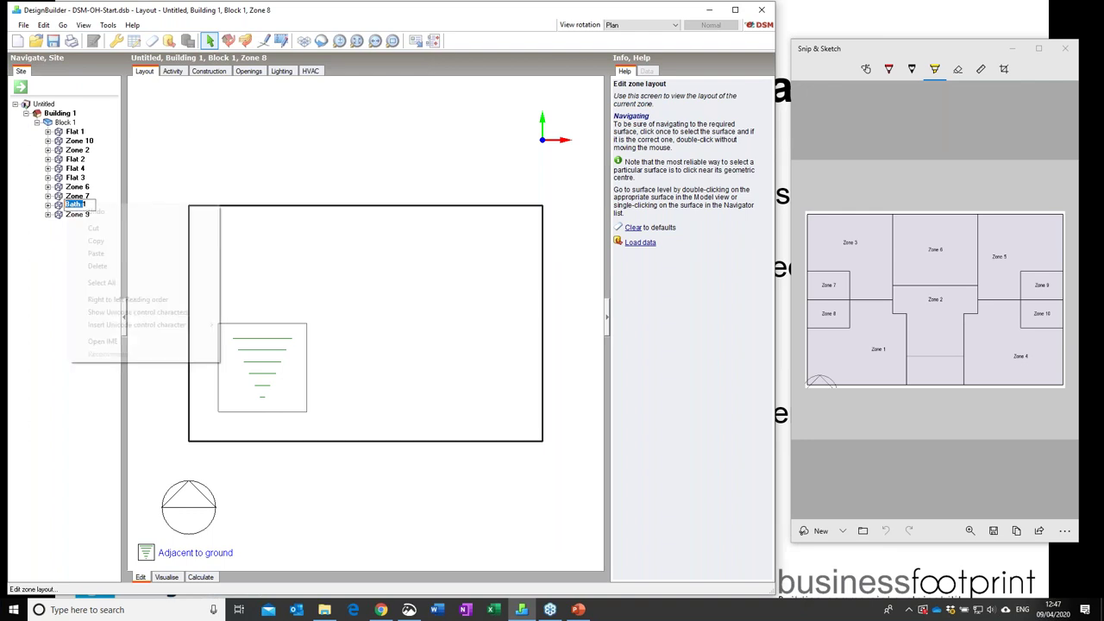
click(97, 241)
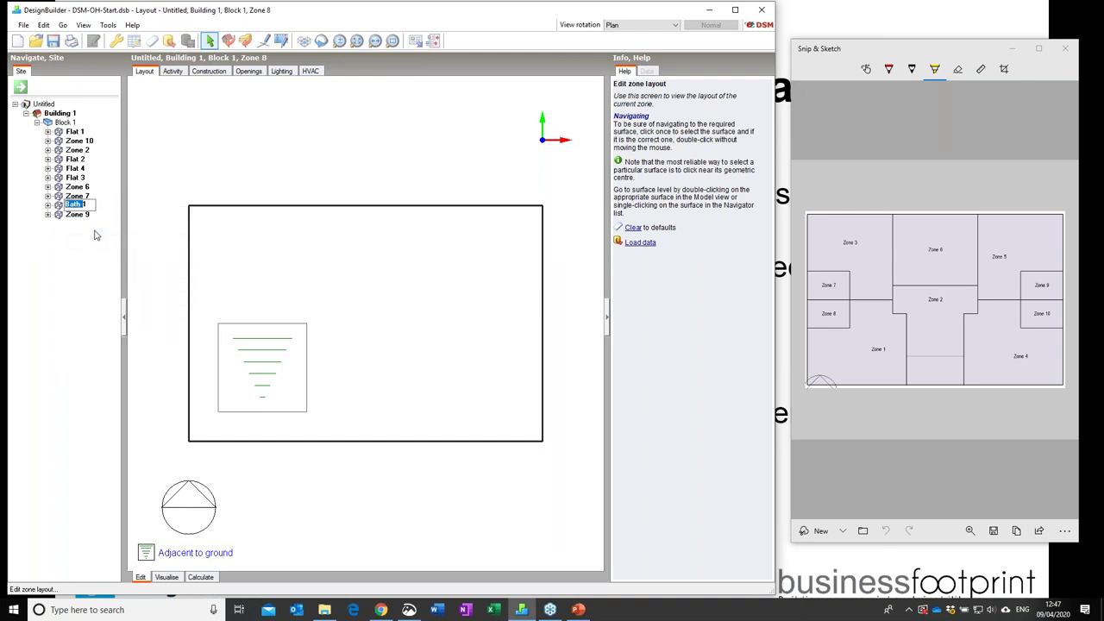
click(76, 196)
key(F2)
text(Bath 2)
key(Return)
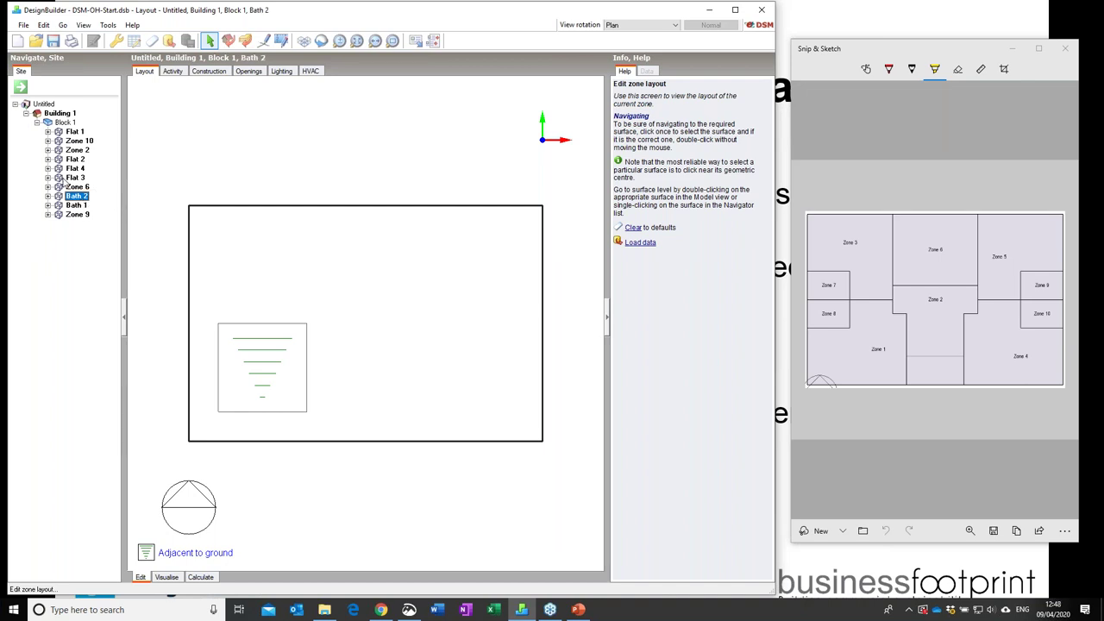
click(77, 216)
click(77, 215)
text(Bath )
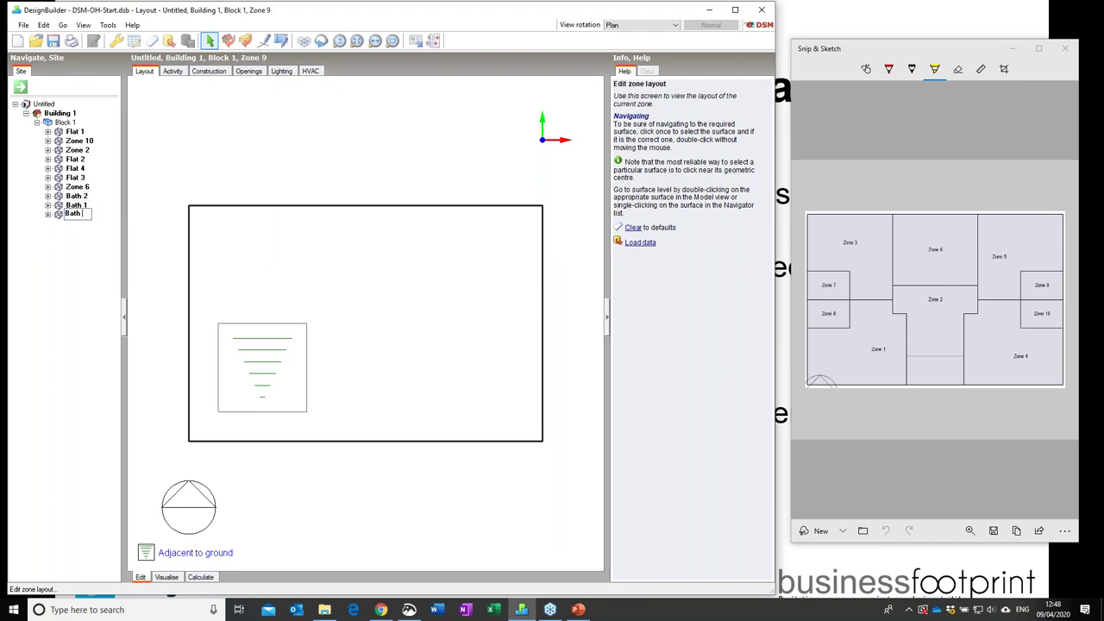
text(3)
key(Return)
Rename Zone 10 to Bath 4 and Zone 2 to Circulation.
click(79, 140)
key(F2)
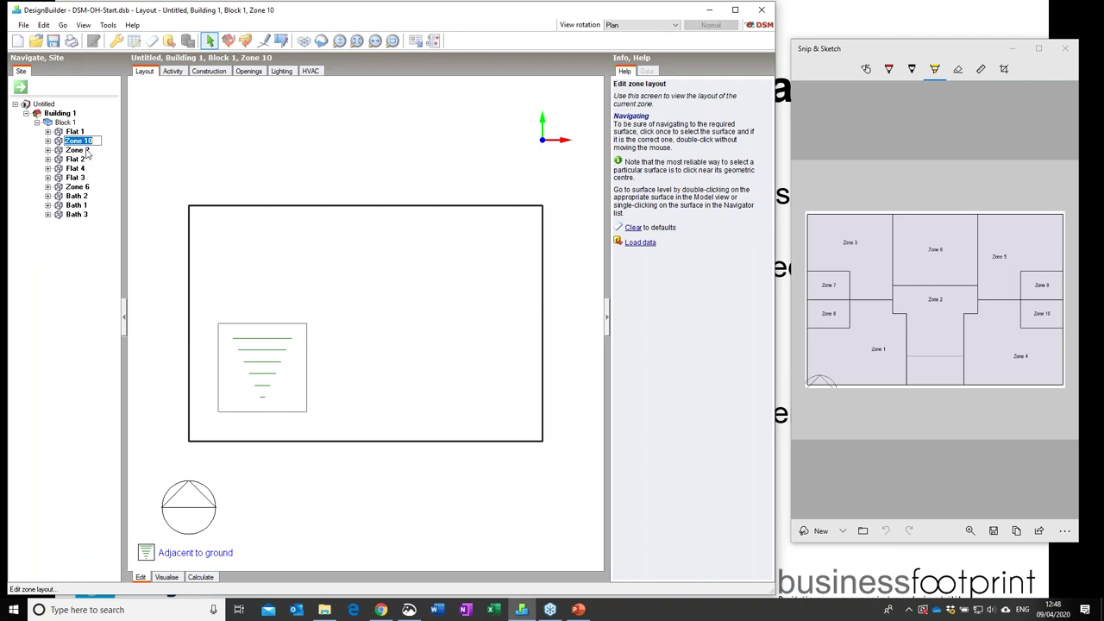
text(Bath 4)
key(Return)
click(76, 151)
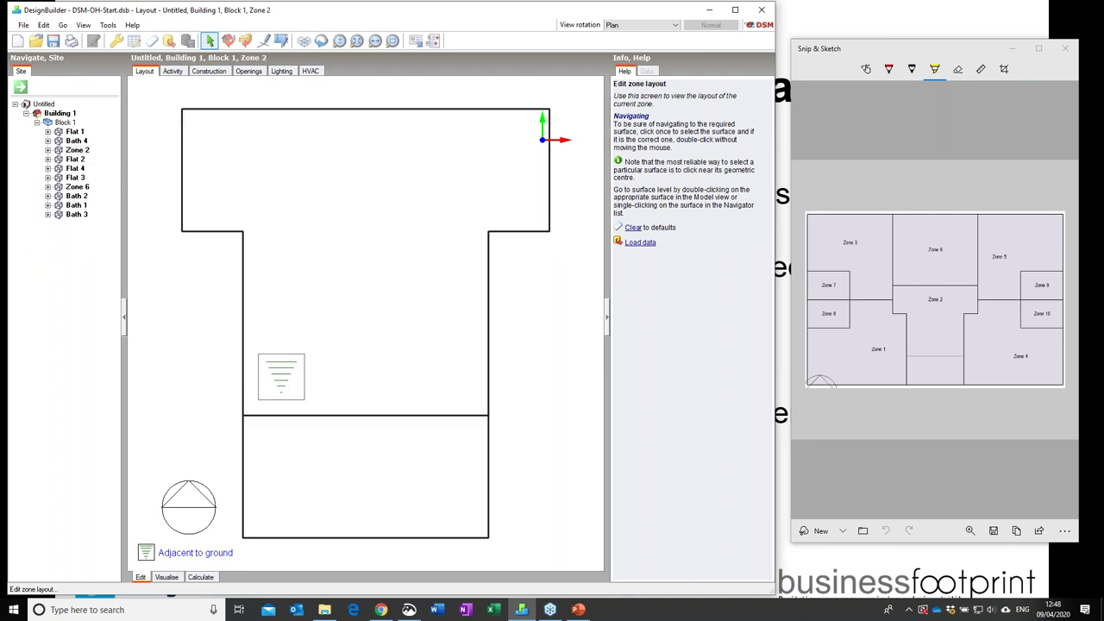
click(76, 150)
text(Circulation)
key(Return)
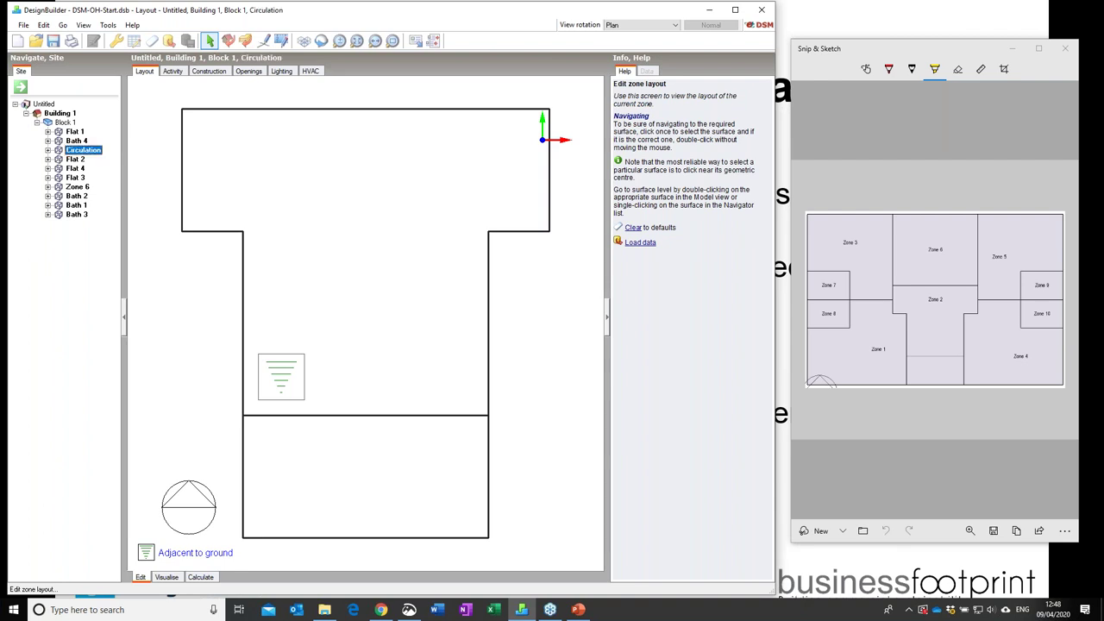
Rename Zone 6 to Kitchen and show the Block 1 plan with all zones labelled.
click(77, 187)
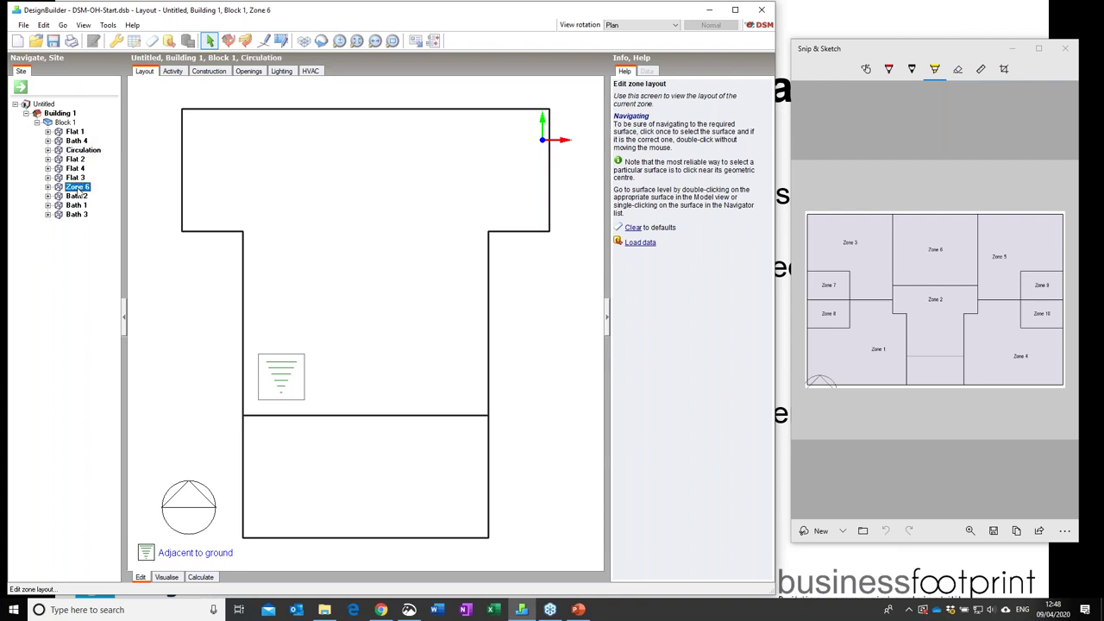
click(77, 187)
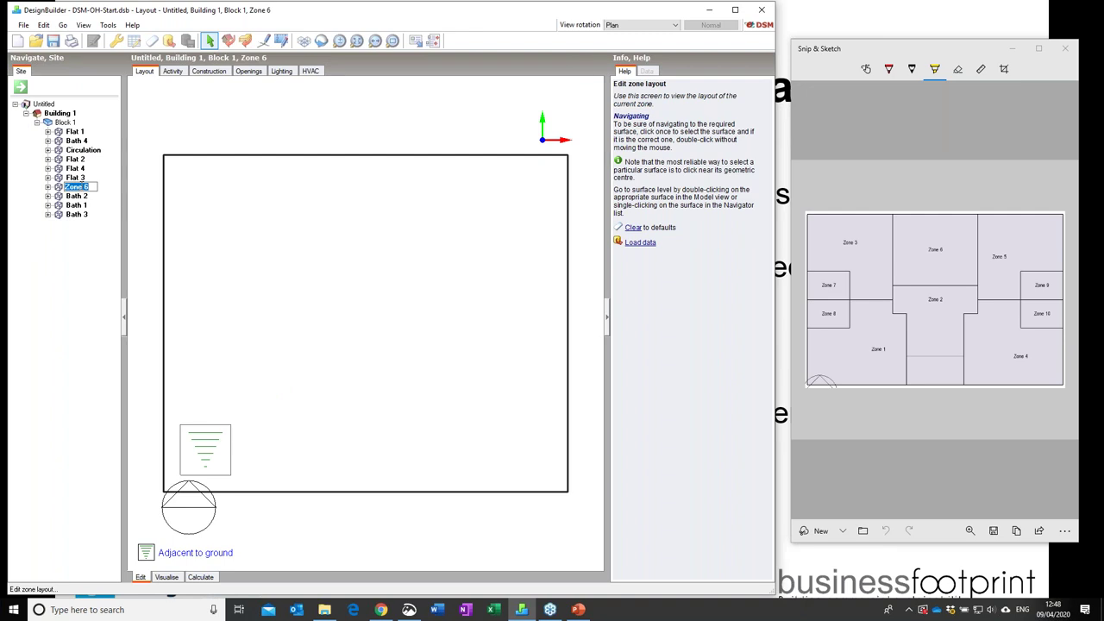
text(Kitchen)
key(Return)
click(62, 114)
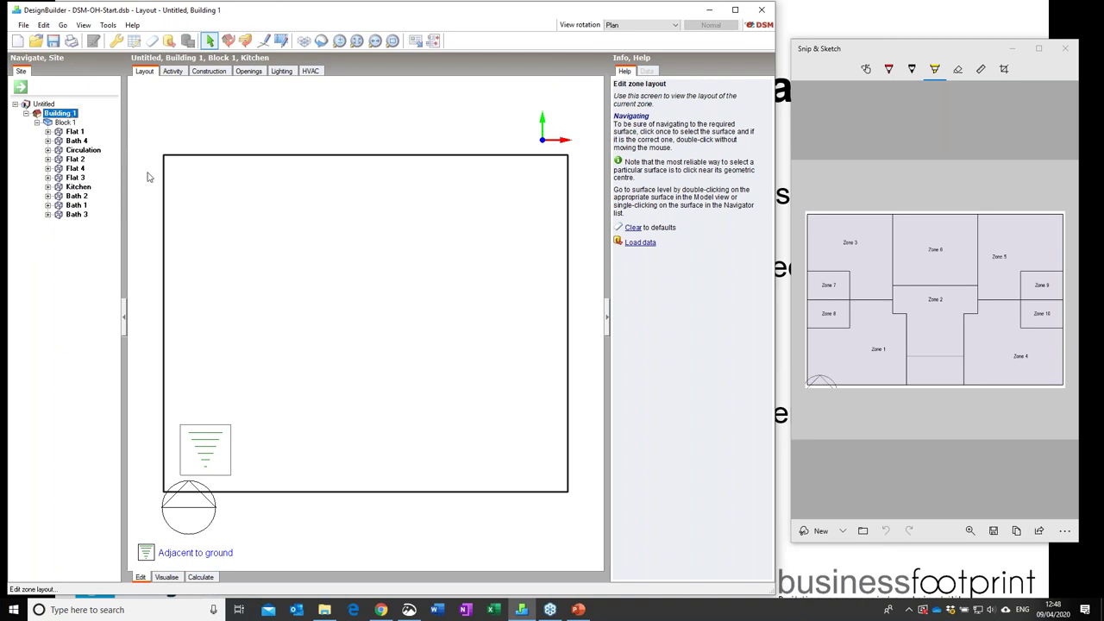
click(62, 124)
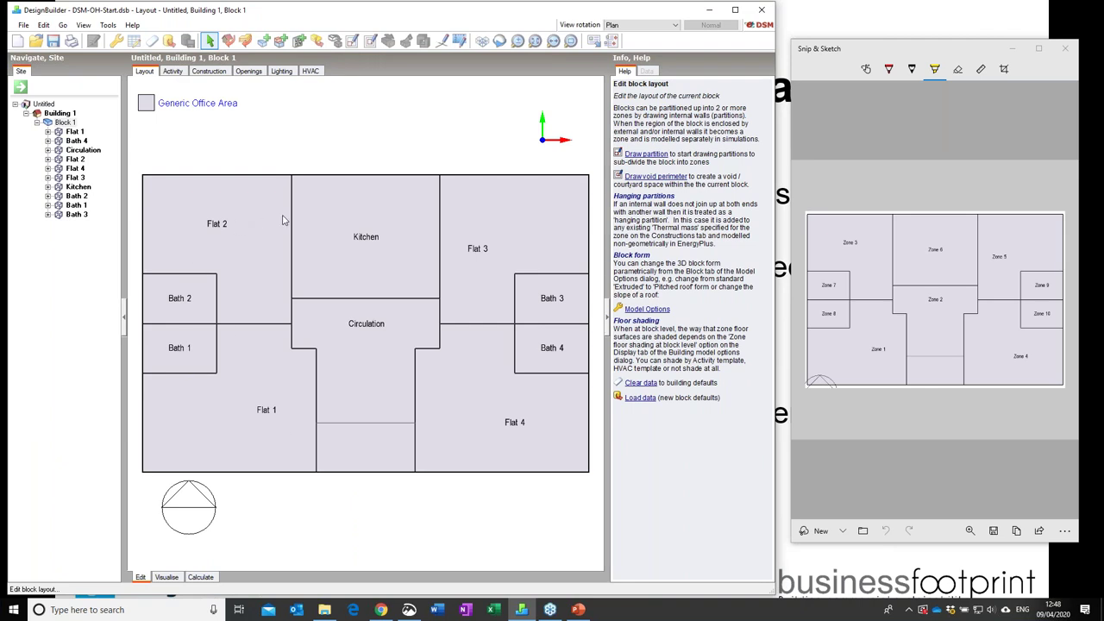
Close the Snip & Sketch snip, maximize DesignBuilder and select the whole building.
click(1070, 52)
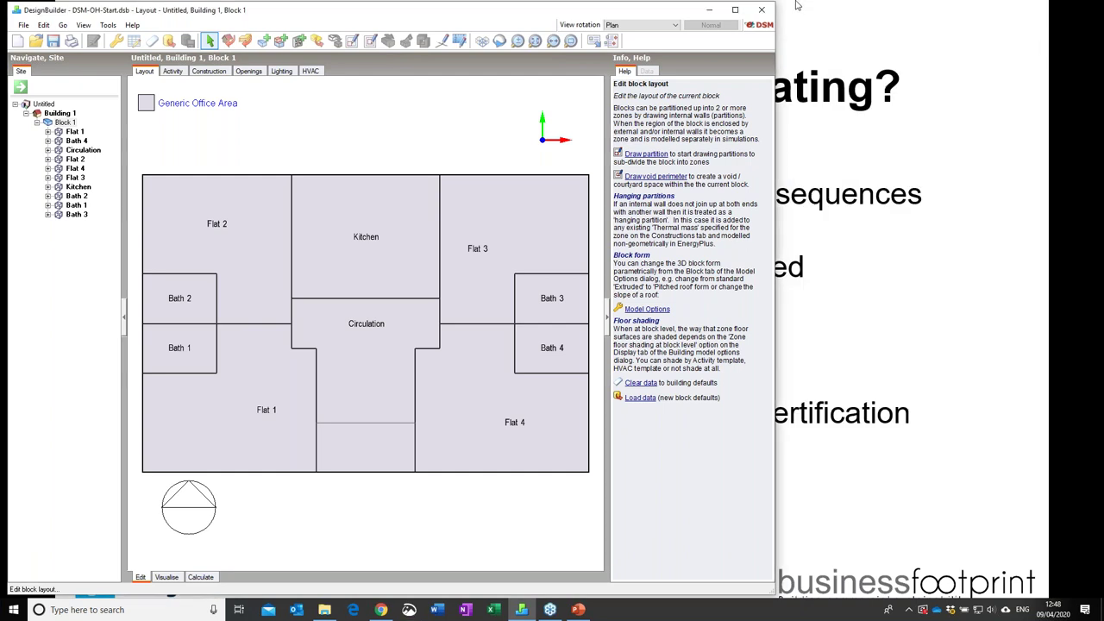
click(734, 10)
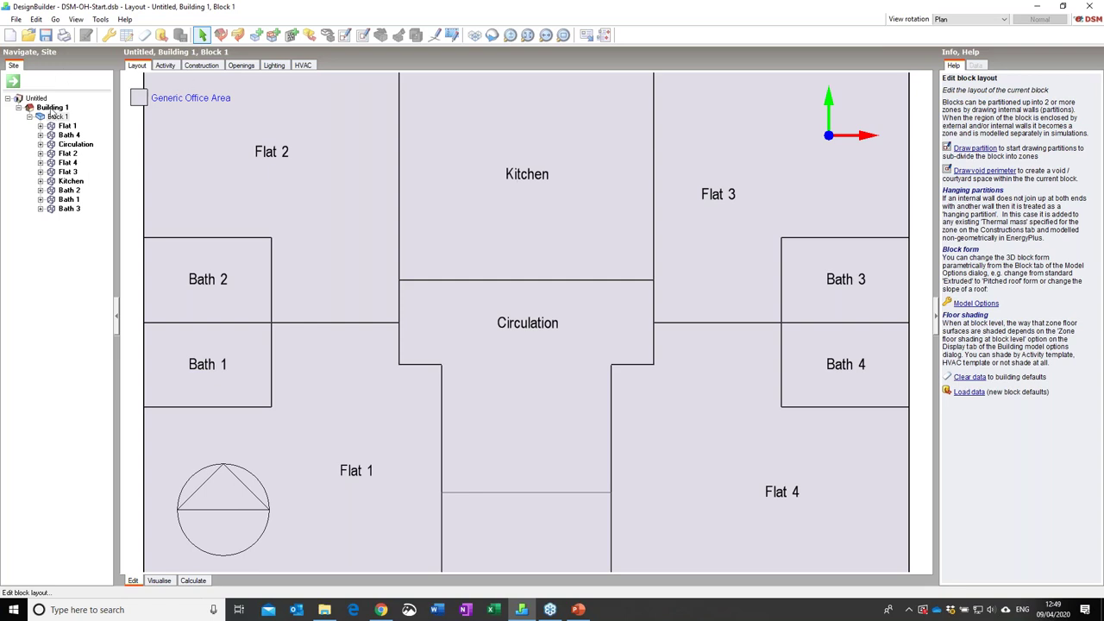
click(51, 107)
Set Building 1's activity template to Bedroom from the Universities and colleges group.
click(164, 68)
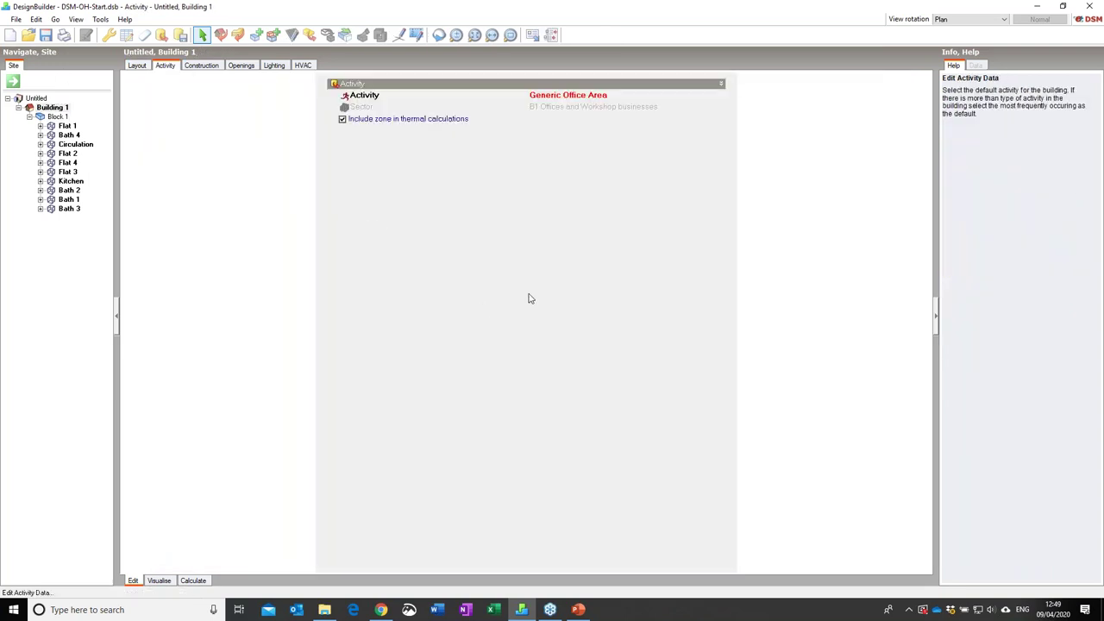
click(534, 96)
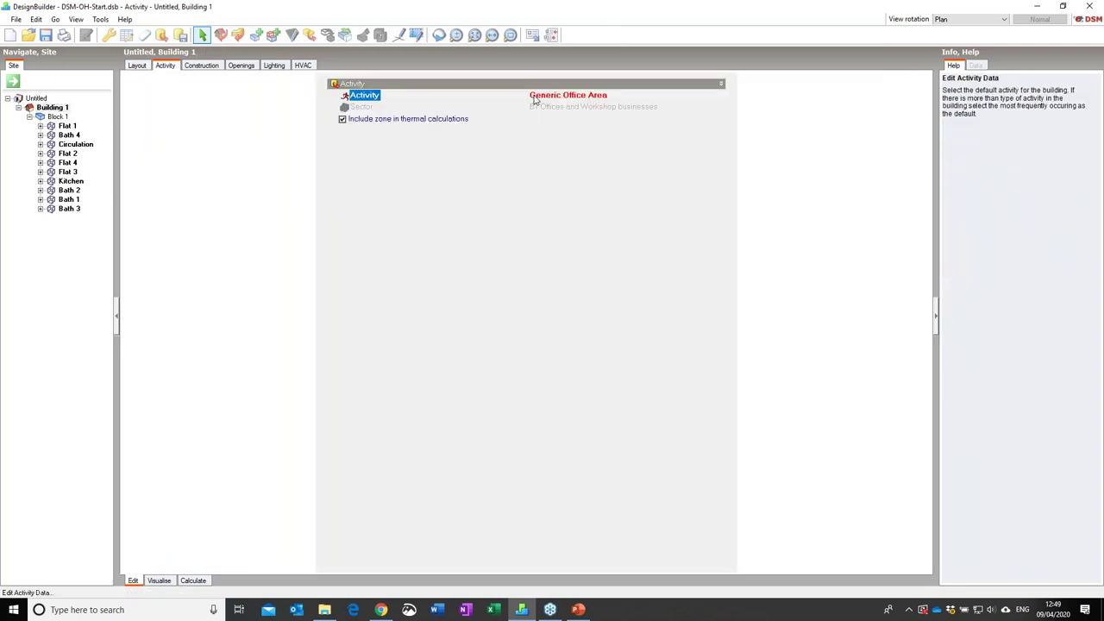
click(719, 98)
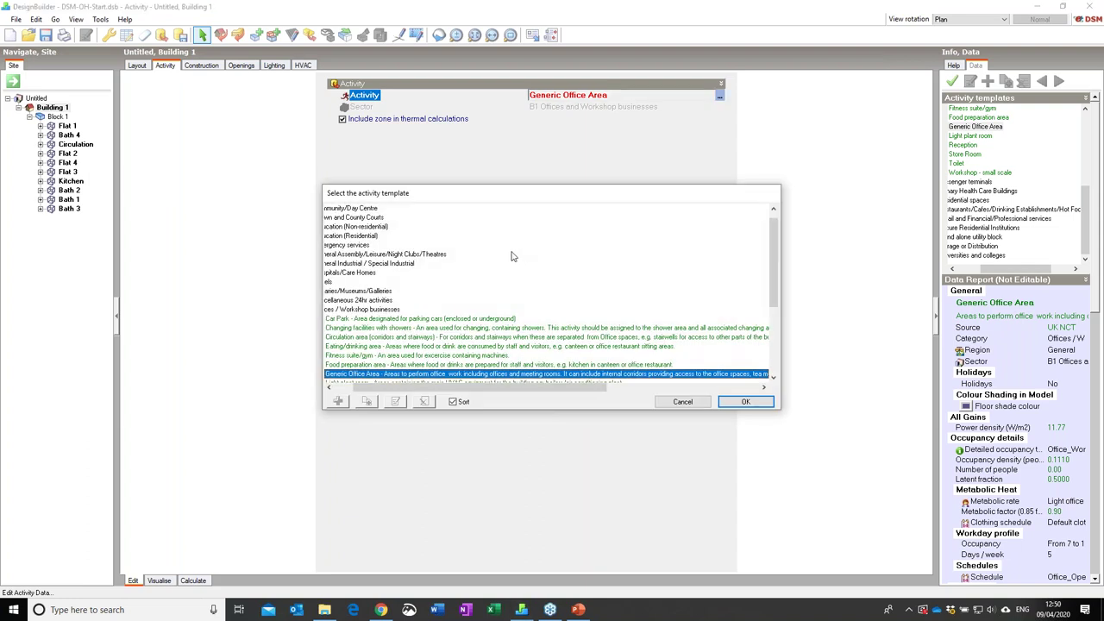
drag(417, 394, 399, 394)
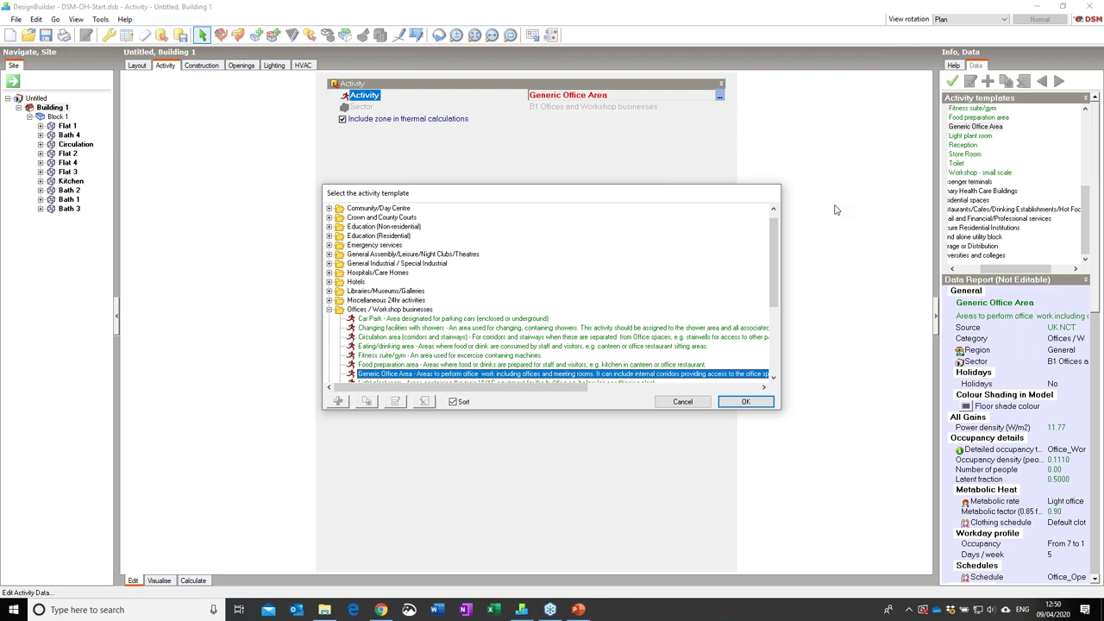
click(329, 309)
scroll(340, 380, down, 1)
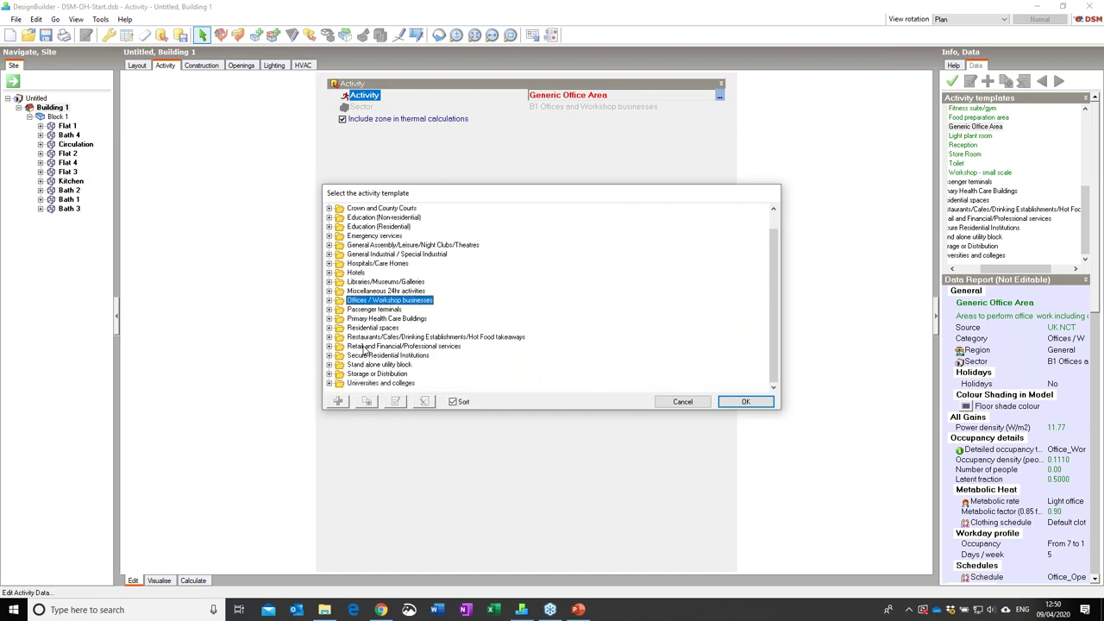
click(328, 383)
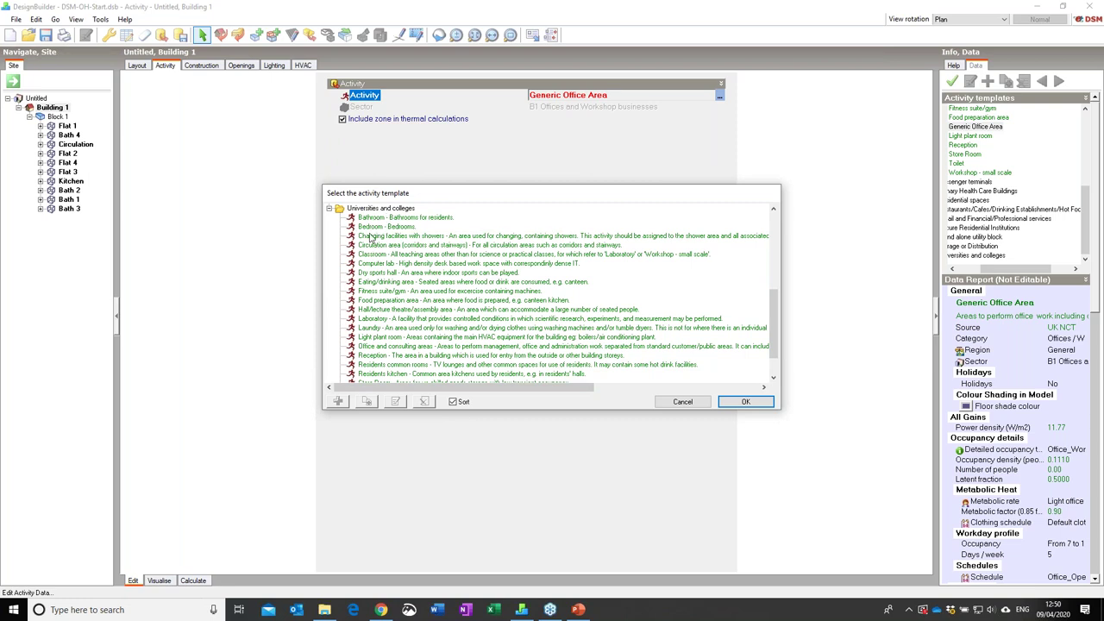
click(380, 227)
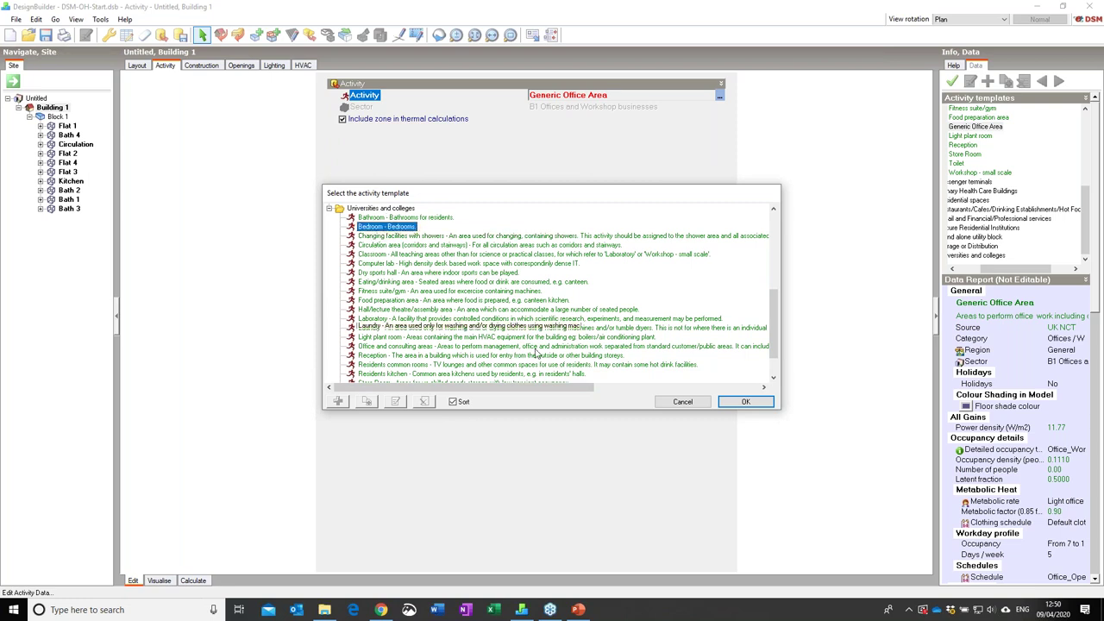
click(747, 403)
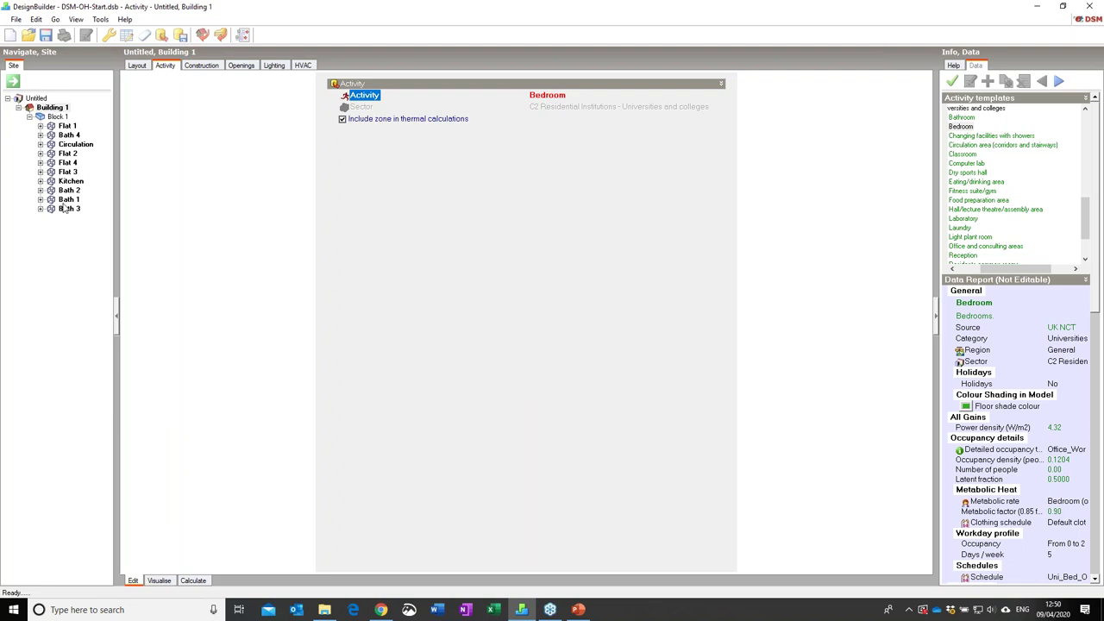
click(60, 118)
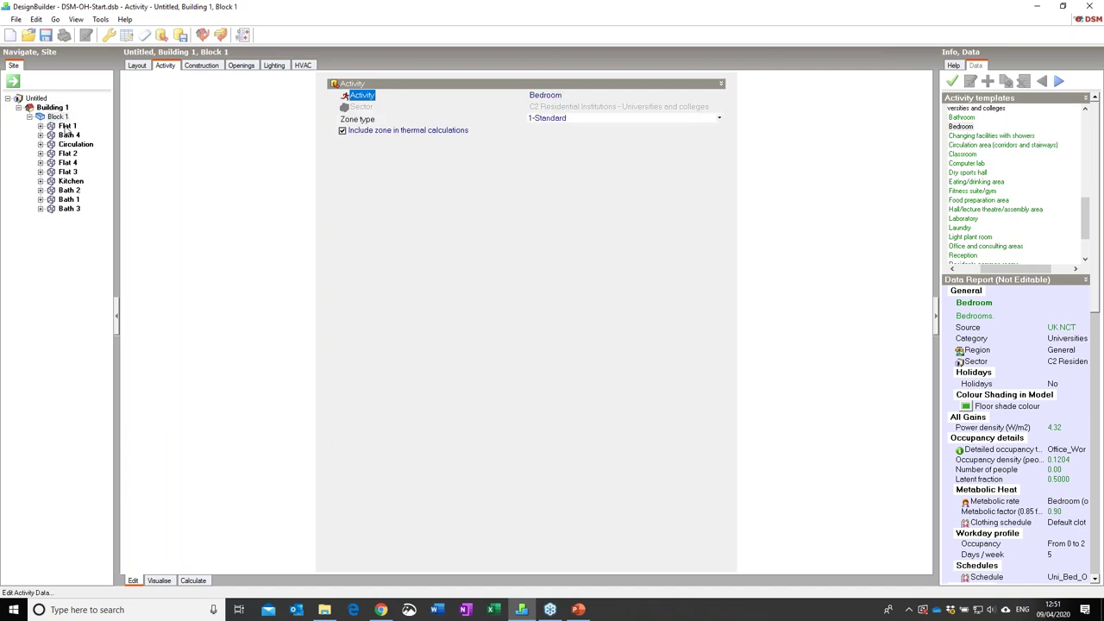
Give the Circulation zone the Circulation area (corridors and stairways) activity template.
click(67, 128)
click(69, 135)
click(78, 145)
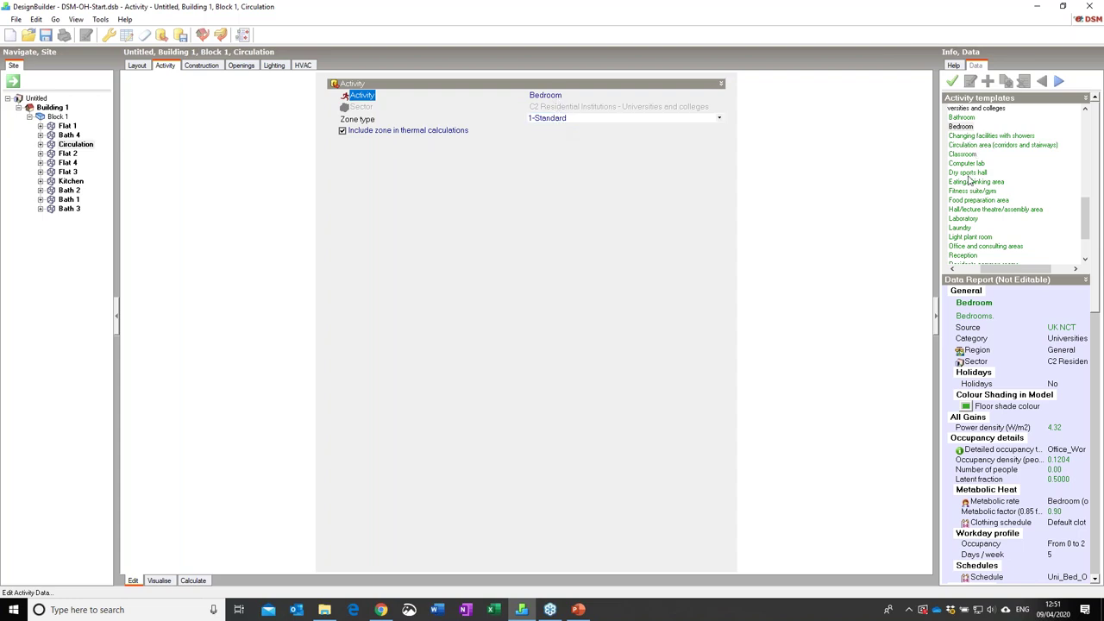
click(971, 145)
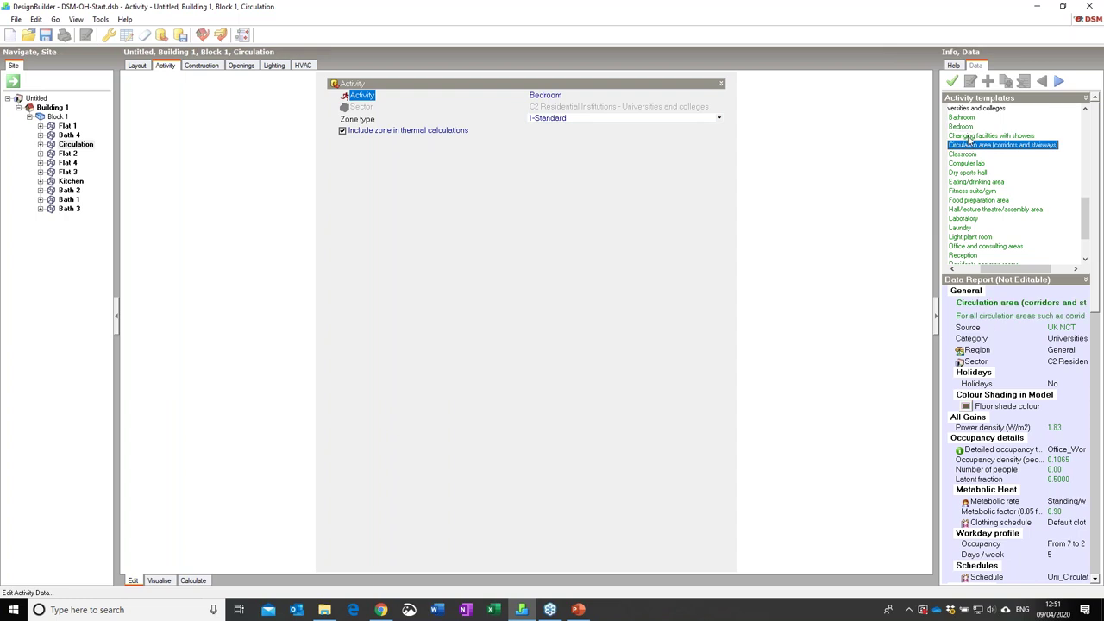
click(951, 80)
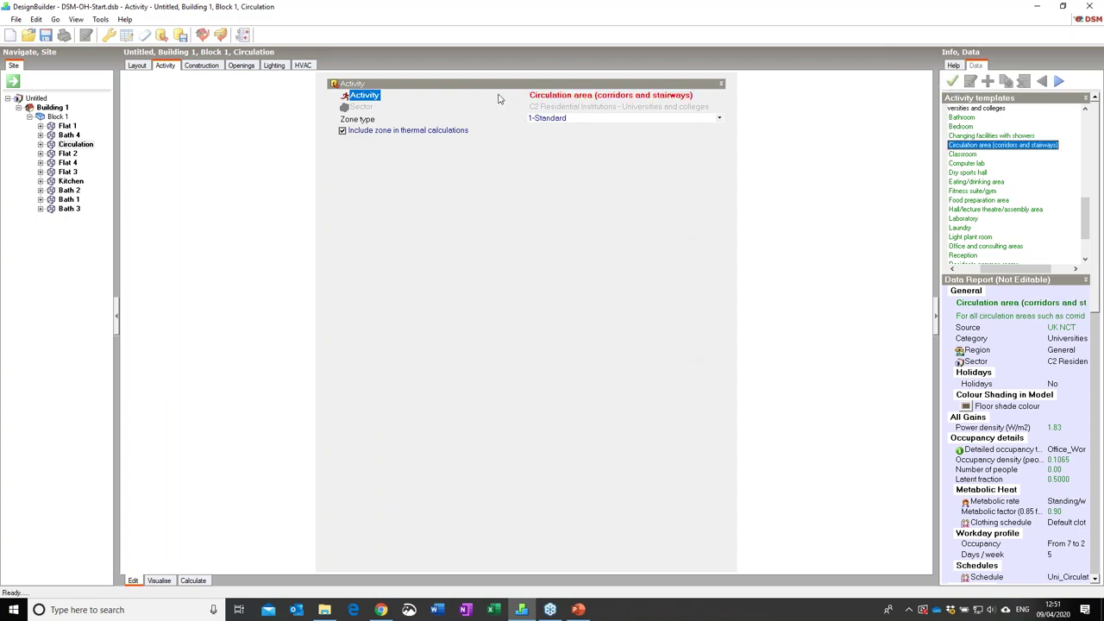
Give the Kitchen zone the Residents kitchen activity template.
click(82, 182)
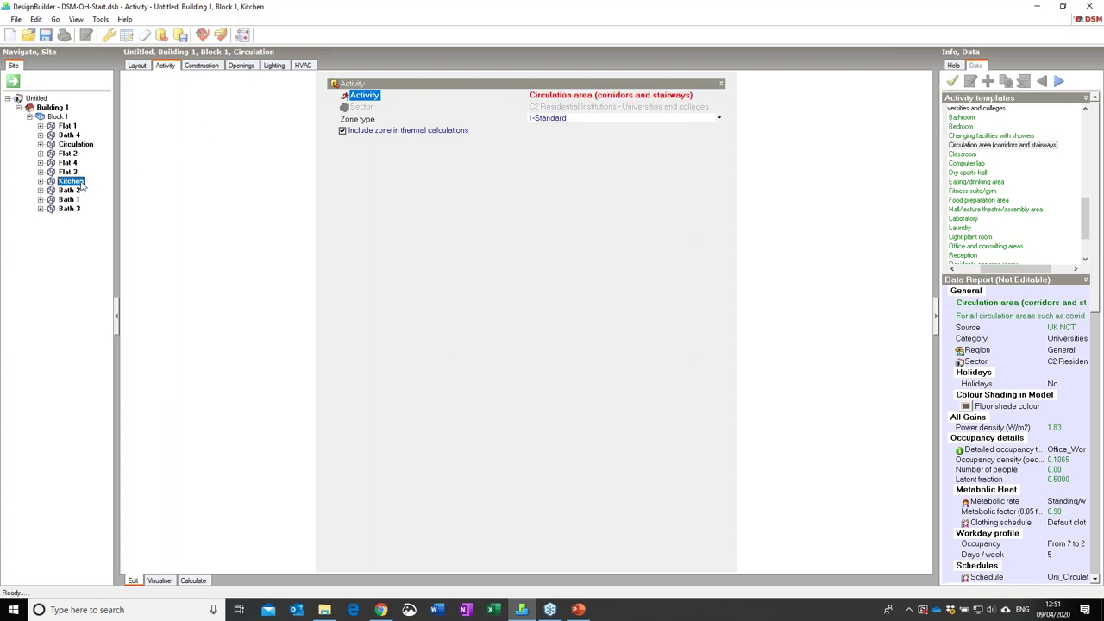
scroll(1026, 182, down, 2)
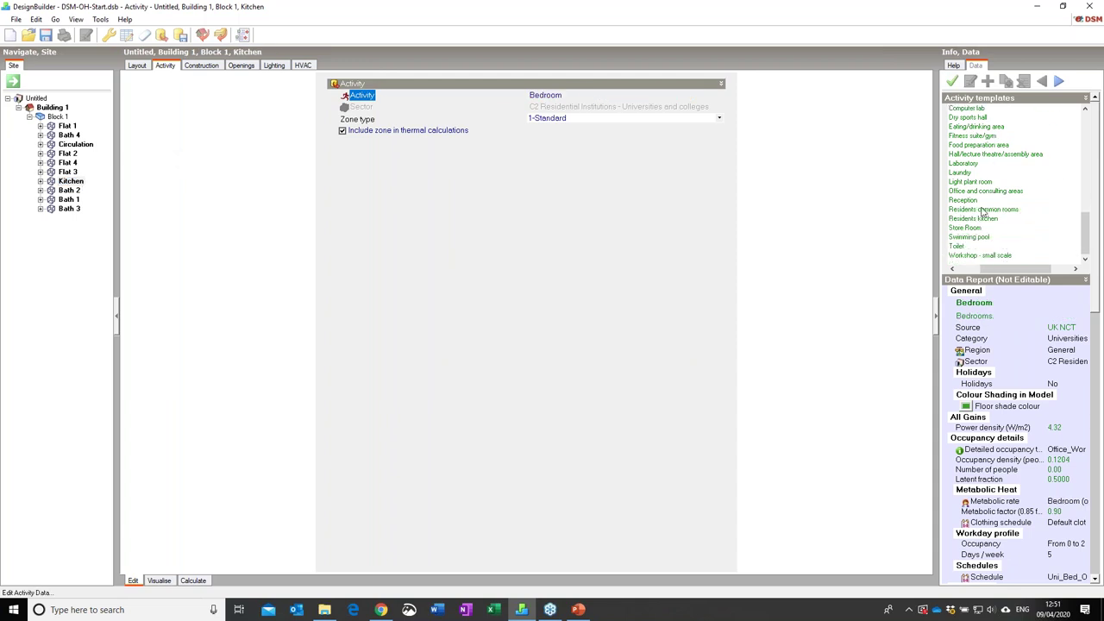
click(975, 219)
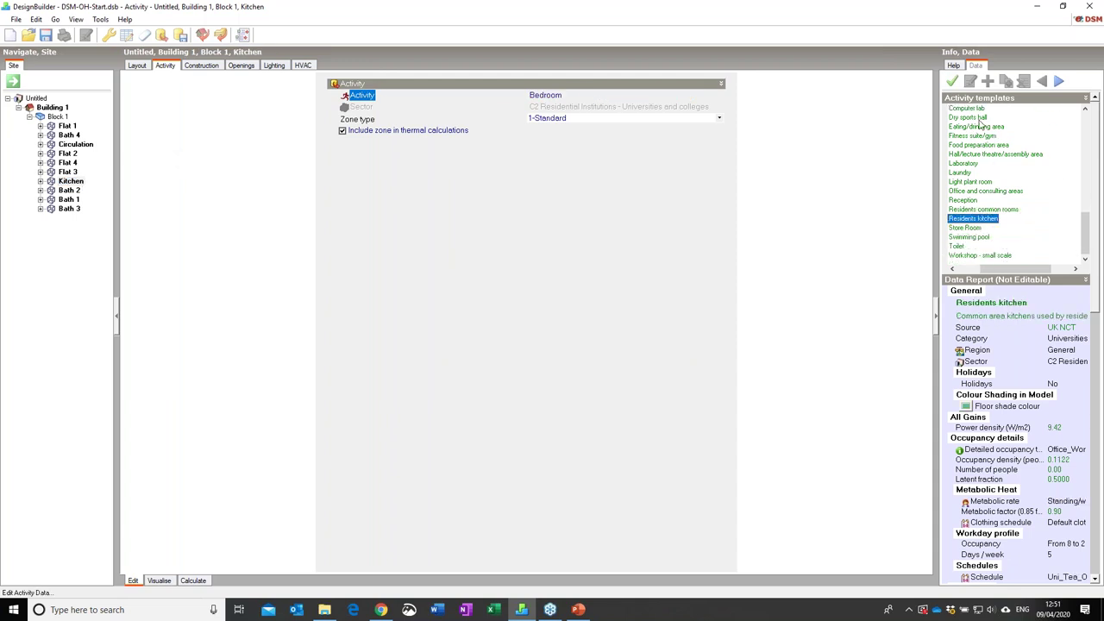
click(951, 81)
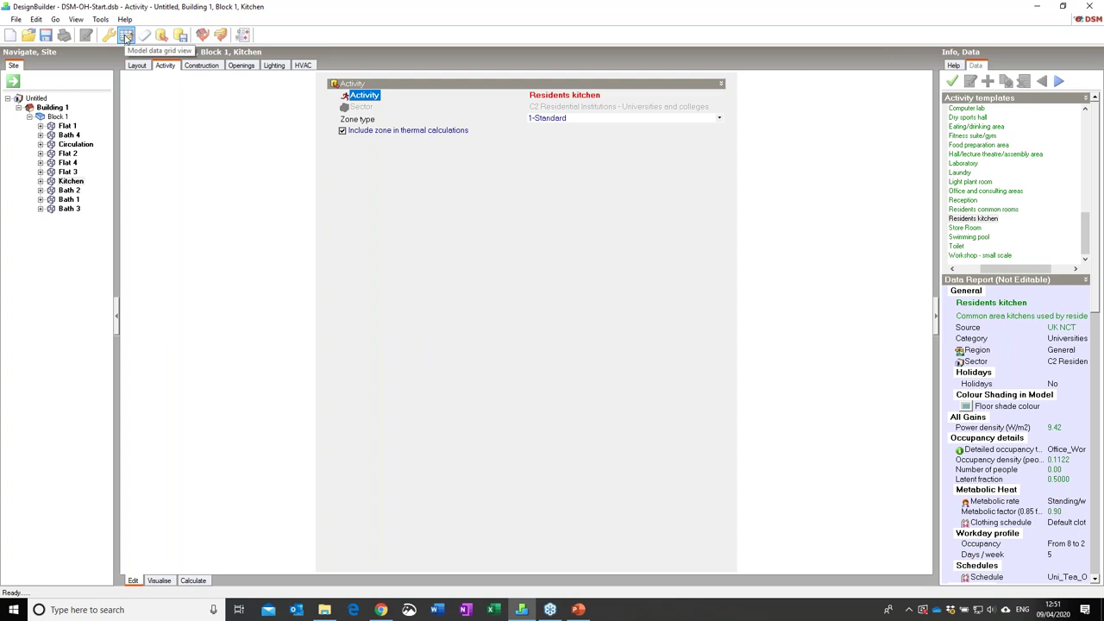
click(126, 36)
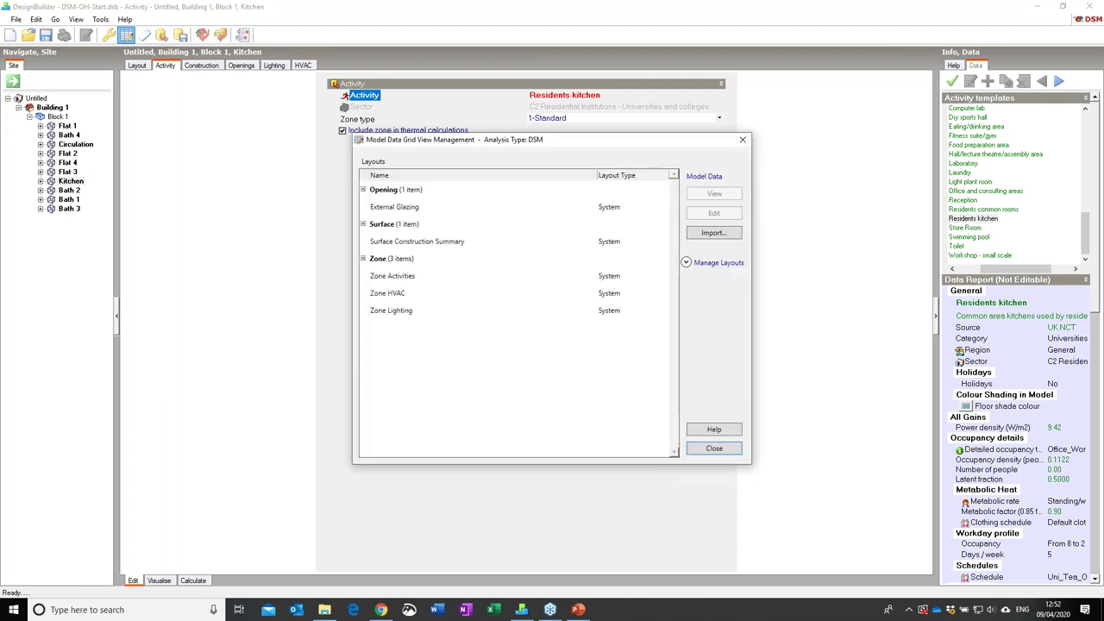
In the Zone Activities grid, select Bath 1–4 and bulk-change their template to Bathroom.
click(397, 277)
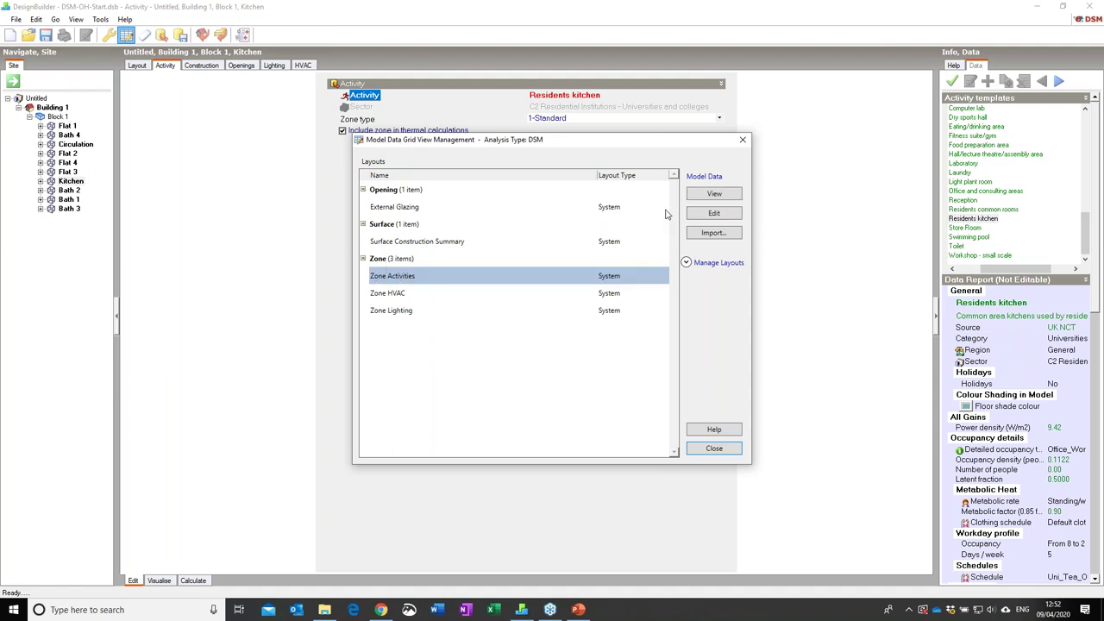
click(724, 215)
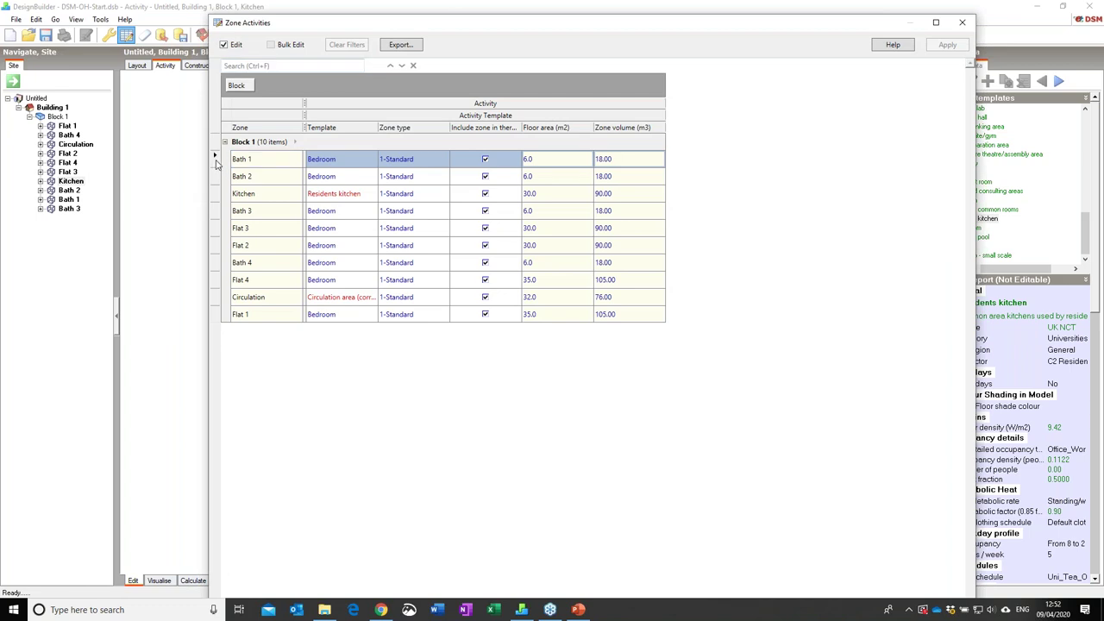
shift+click(217, 178)
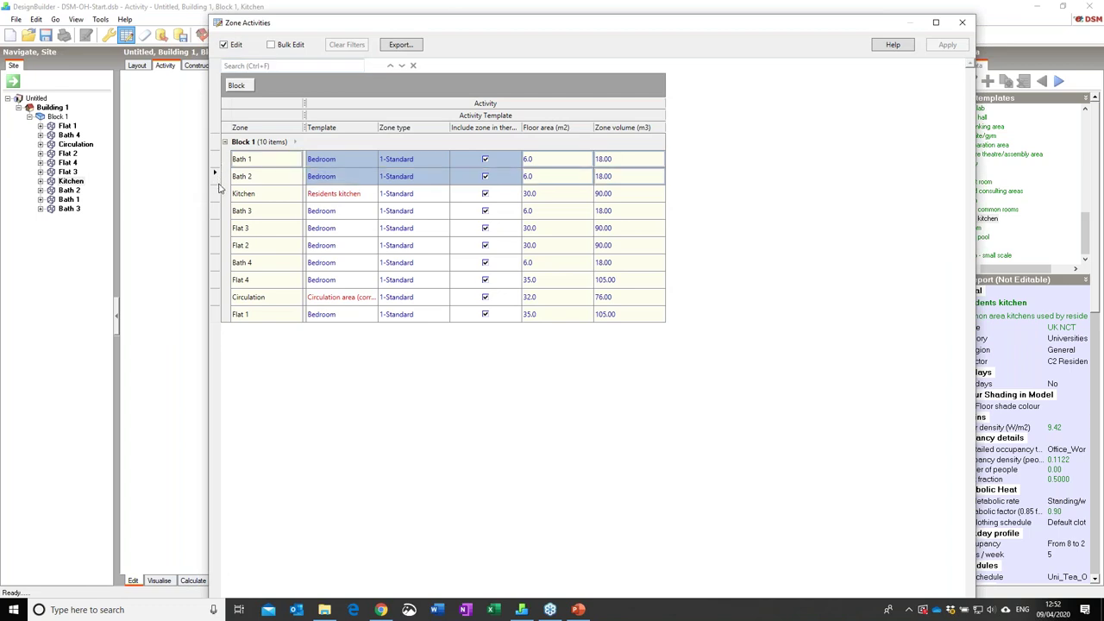
ctrl+click(216, 213)
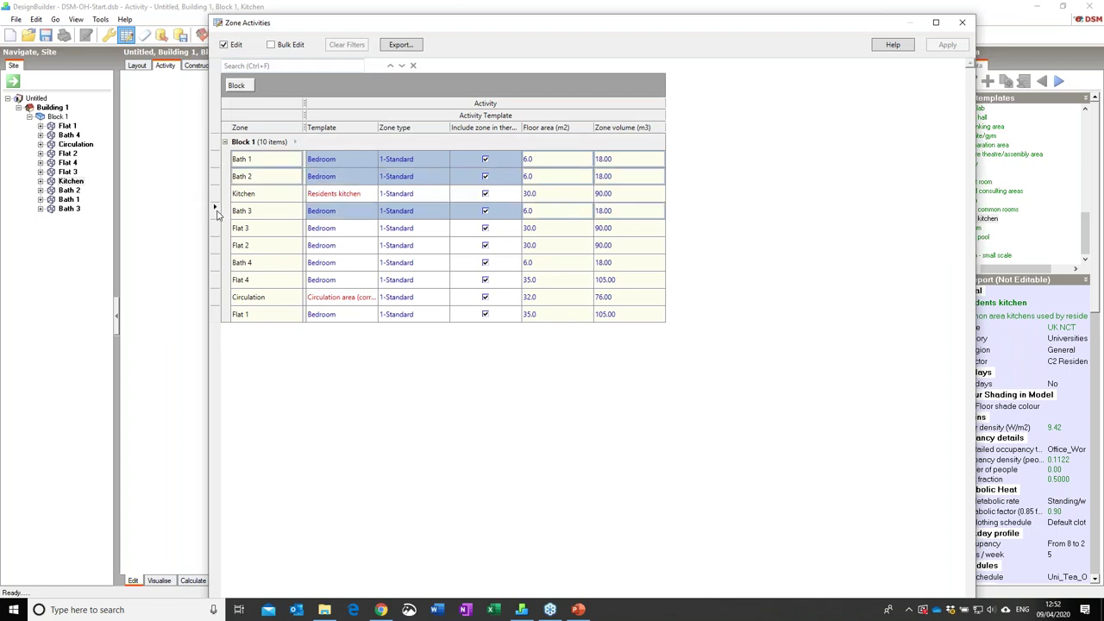
ctrl+click(220, 263)
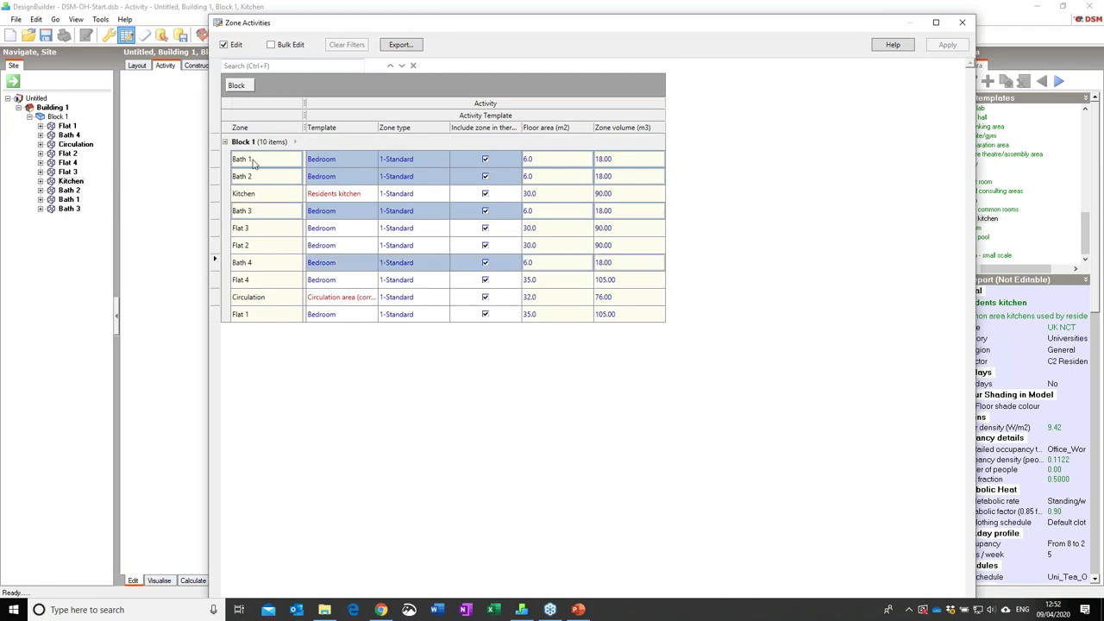
click(271, 45)
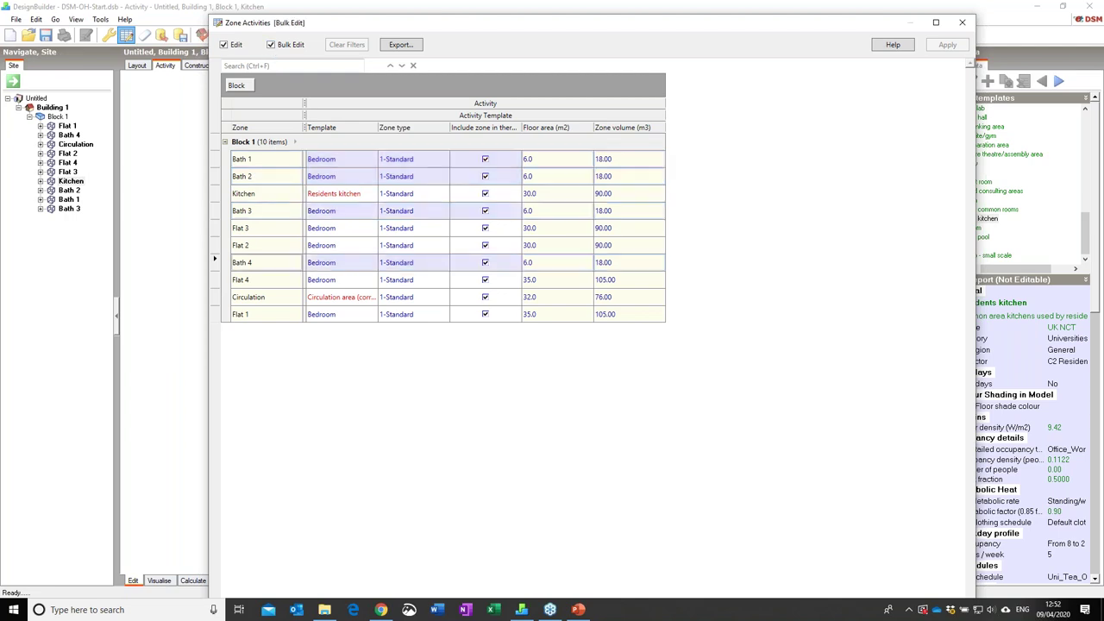
double_click(321, 162)
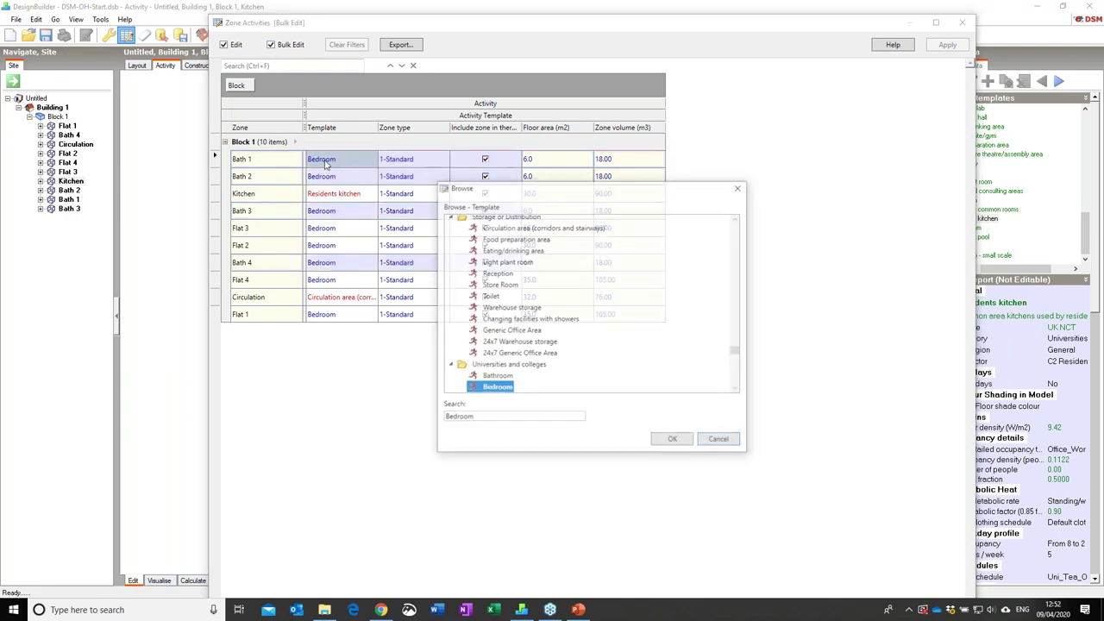
click(508, 377)
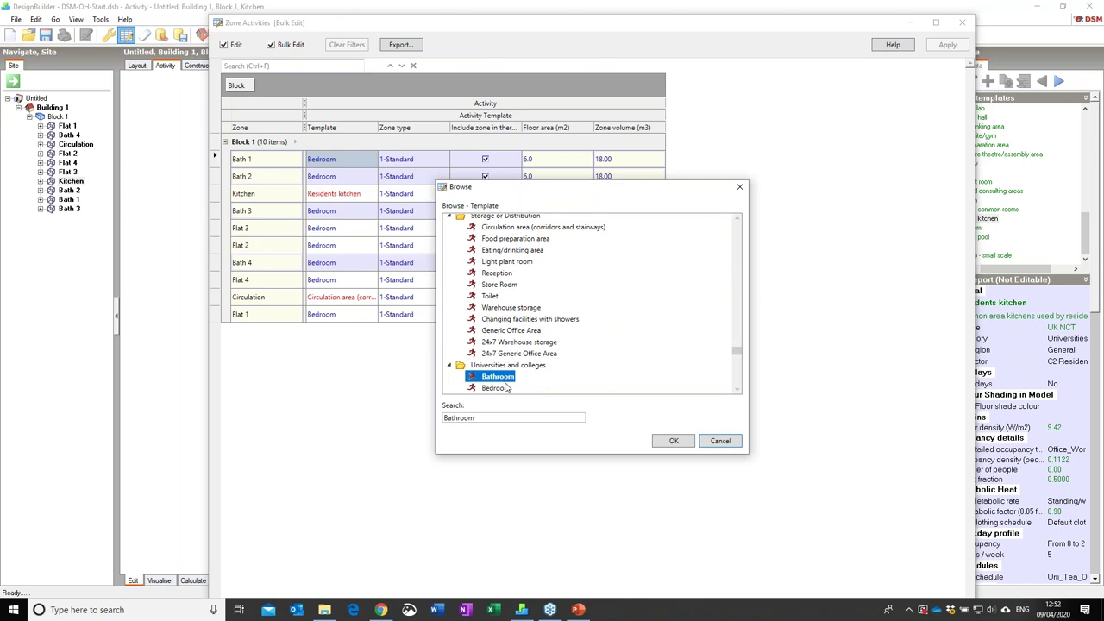
click(675, 440)
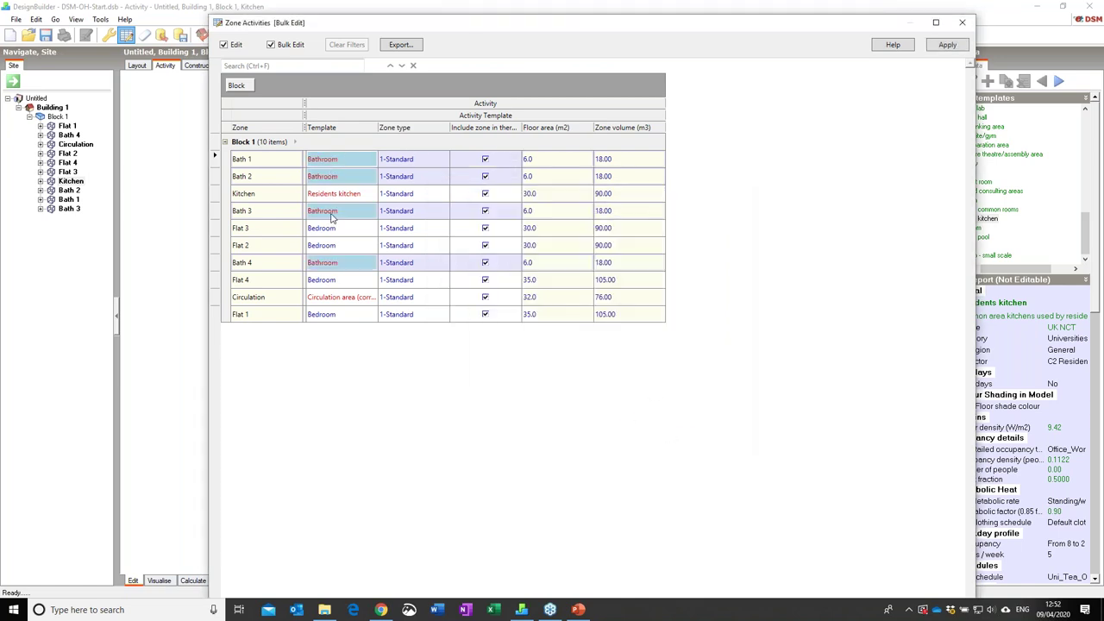
Apply the Bathroom template change to the model and close the bulk-edit grid.
click(946, 44)
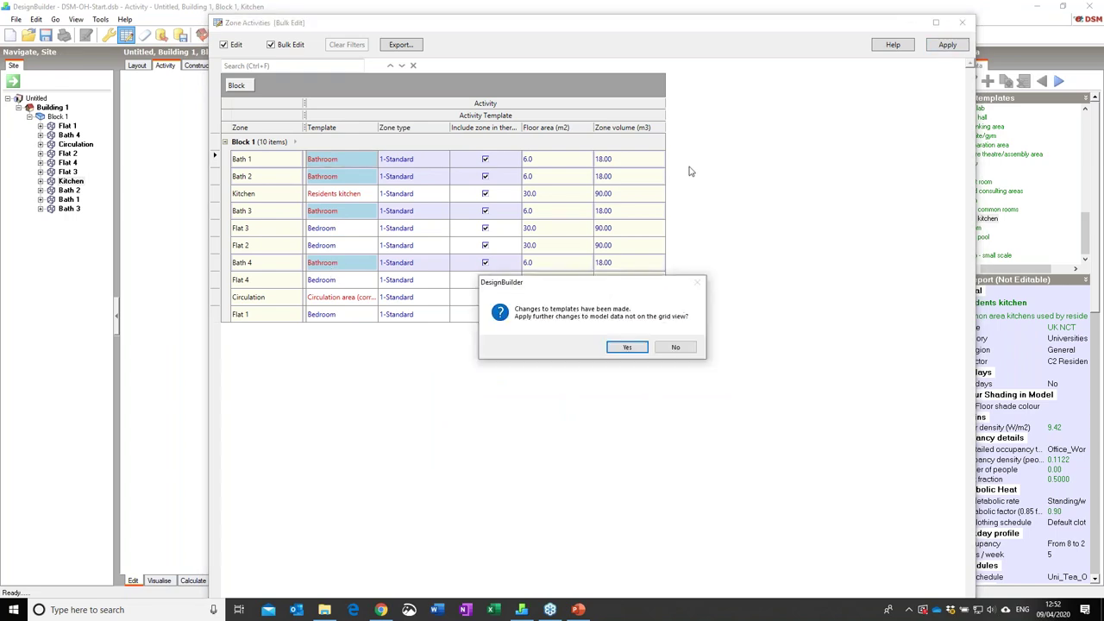
click(622, 348)
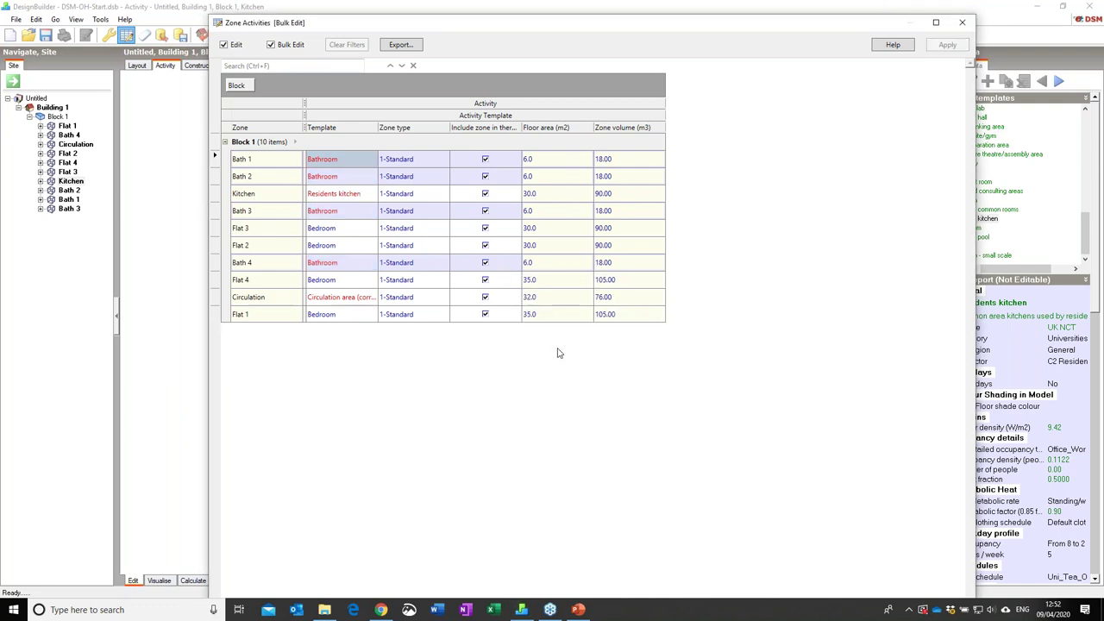
click(961, 23)
click(713, 448)
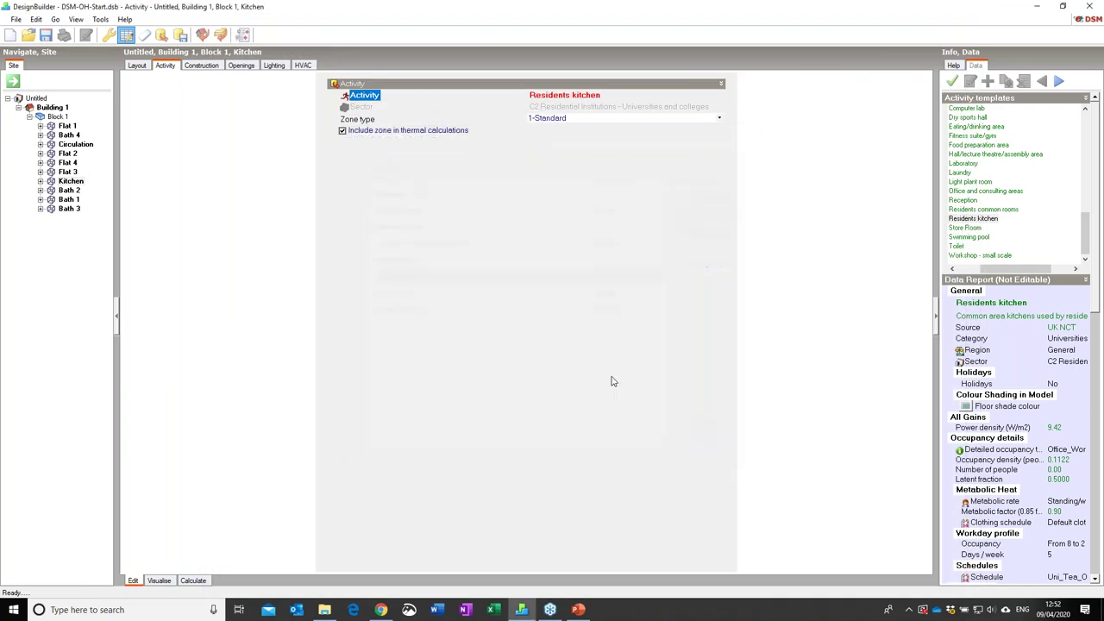
Save DSM-OH-Start.dsb and show Building 1's layout in axonometric view.
click(137, 66)
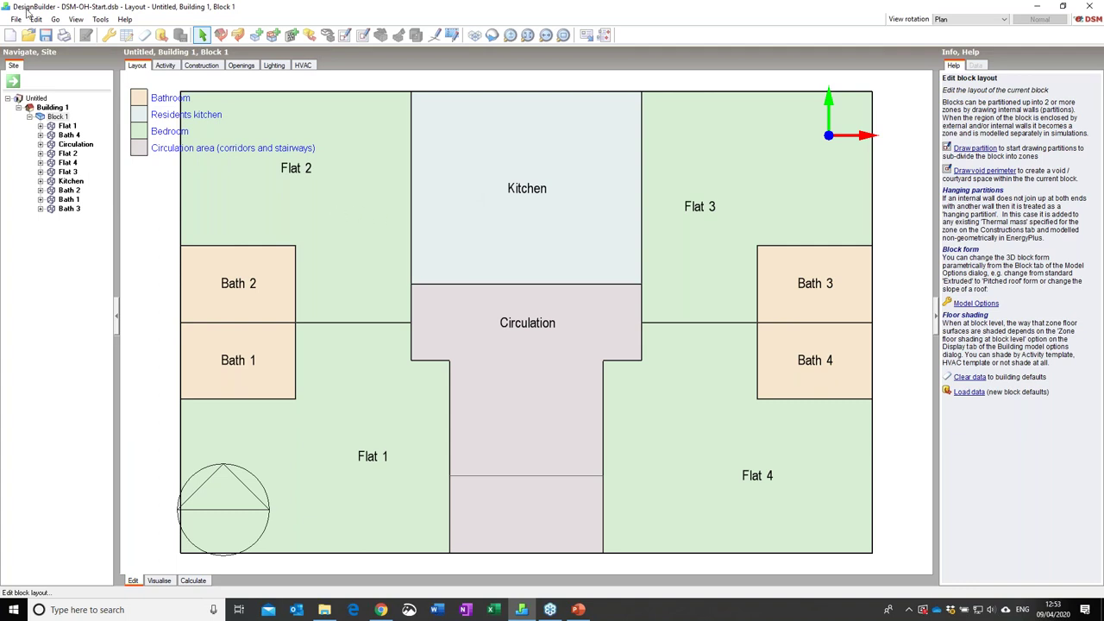
click(46, 35)
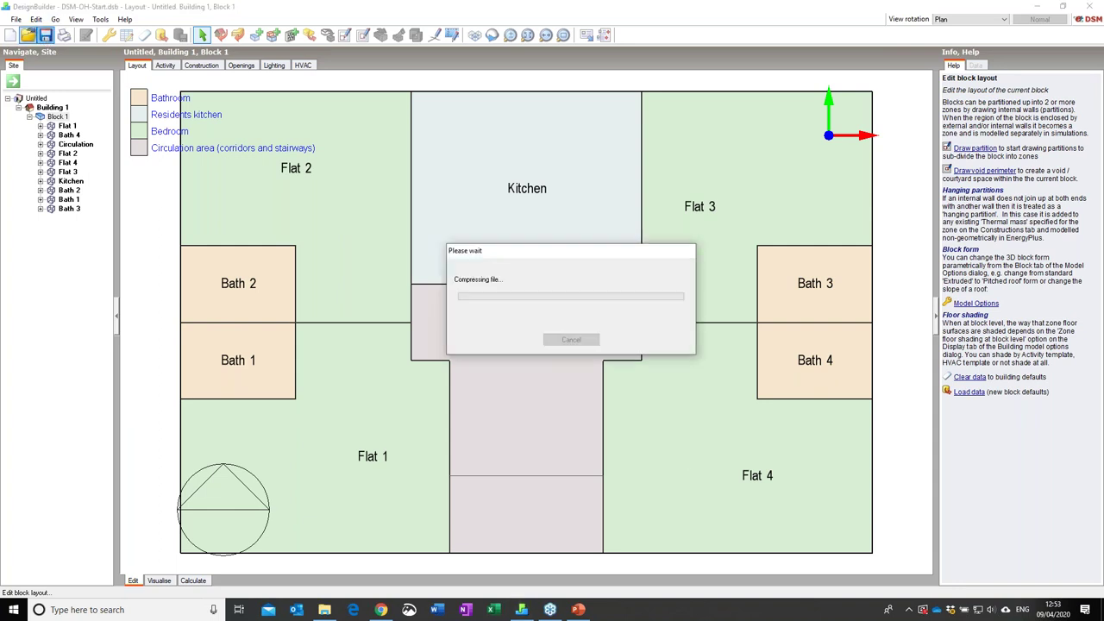
click(54, 108)
click(1000, 19)
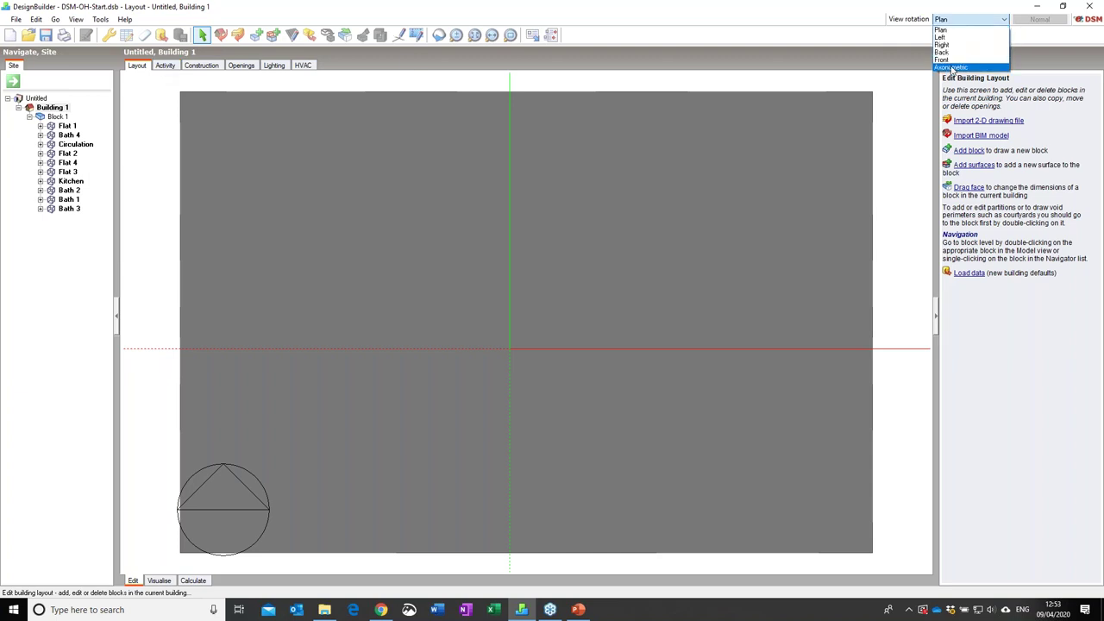
click(952, 67)
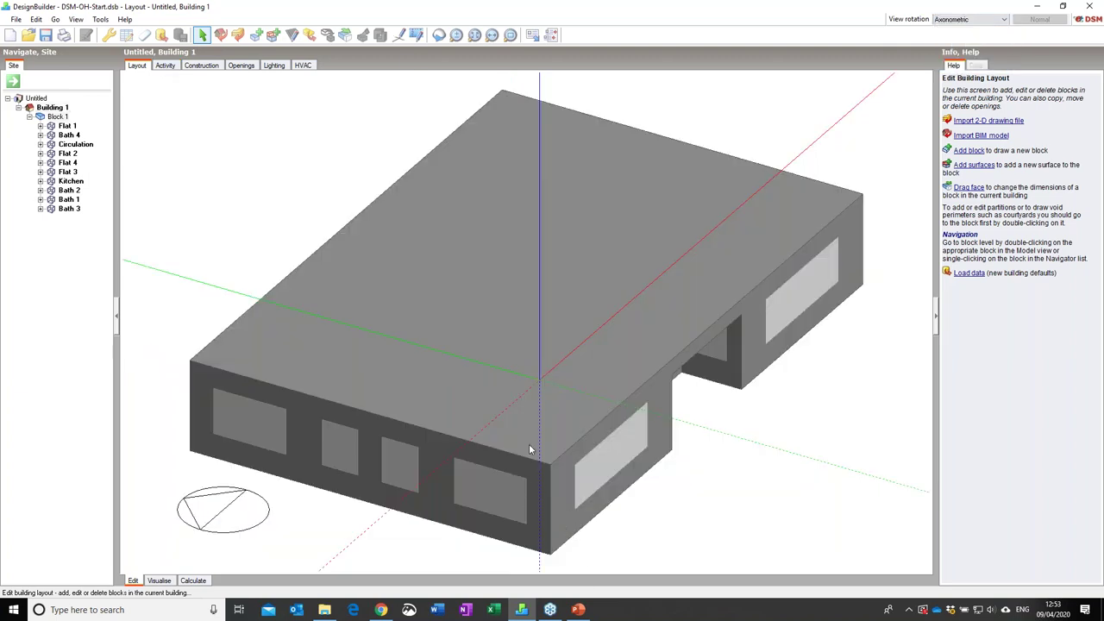
Clone the block from its bottom corner onto its top, creating Block 2, and select its Kitchen zone.
click(545, 520)
right_click(545, 520)
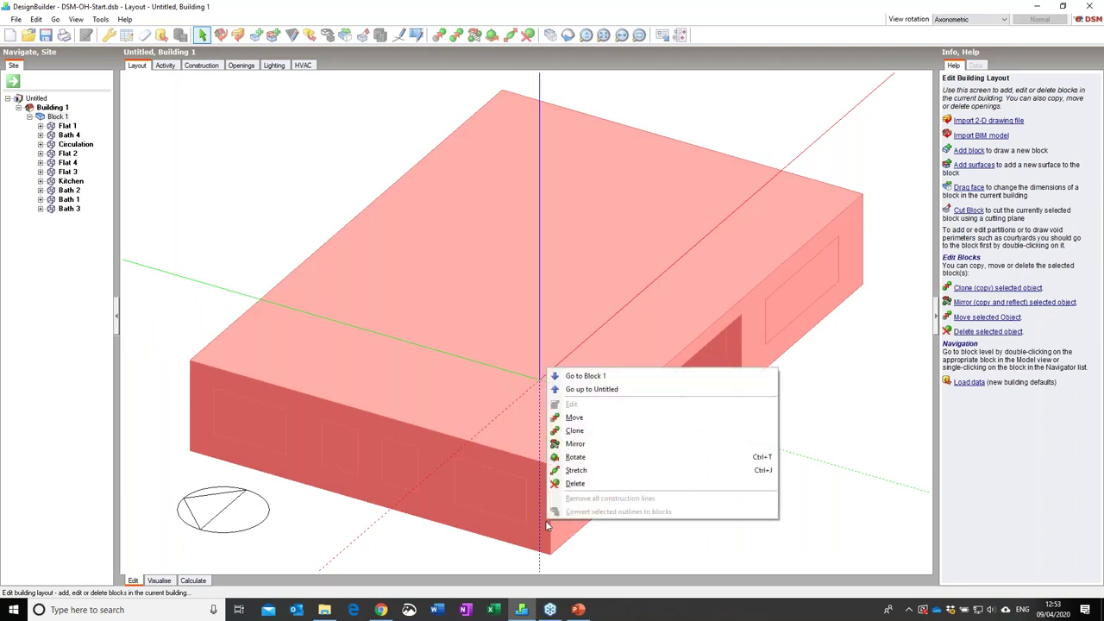
click(580, 430)
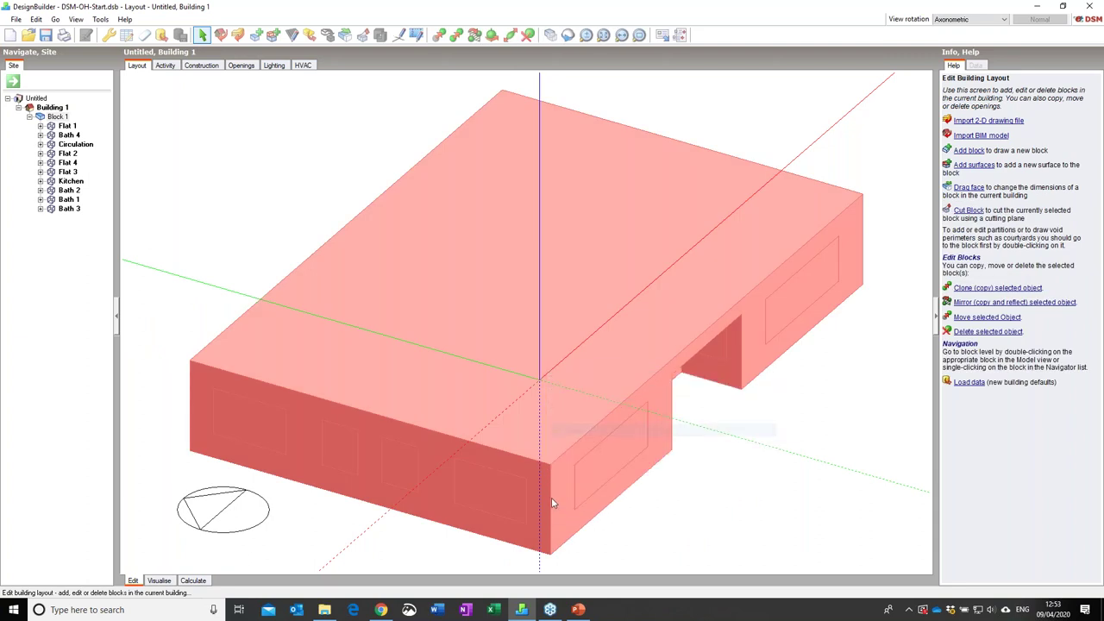
click(550, 555)
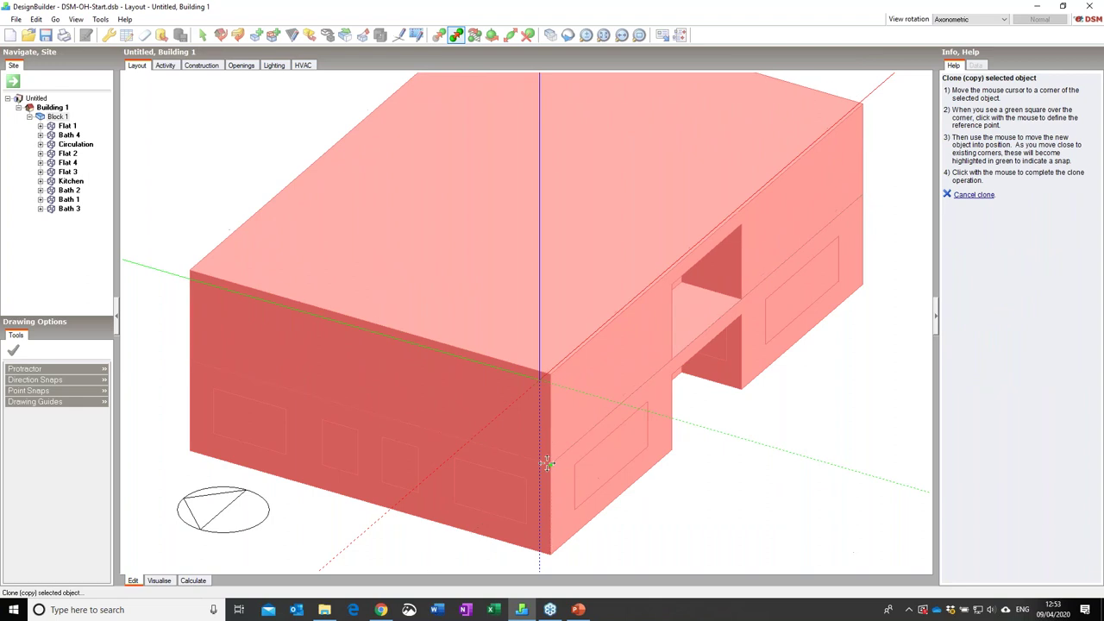
click(548, 466)
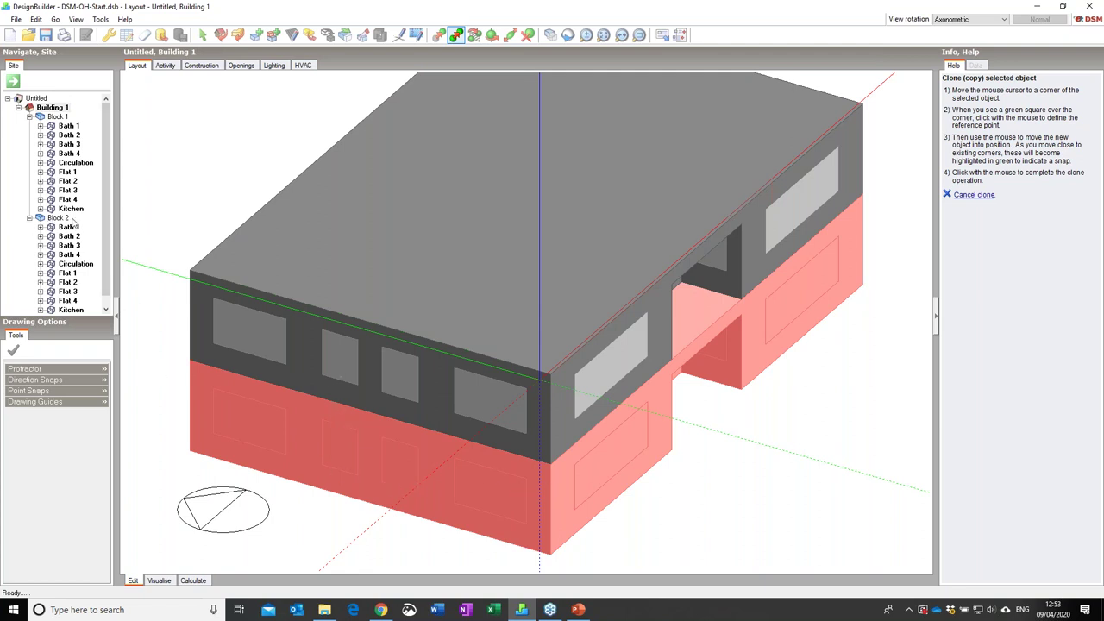
mouse_move(104, 226)
mouse_down()
mouse_move(108, 258)
mouse_move(109, 246)
mouse_up()
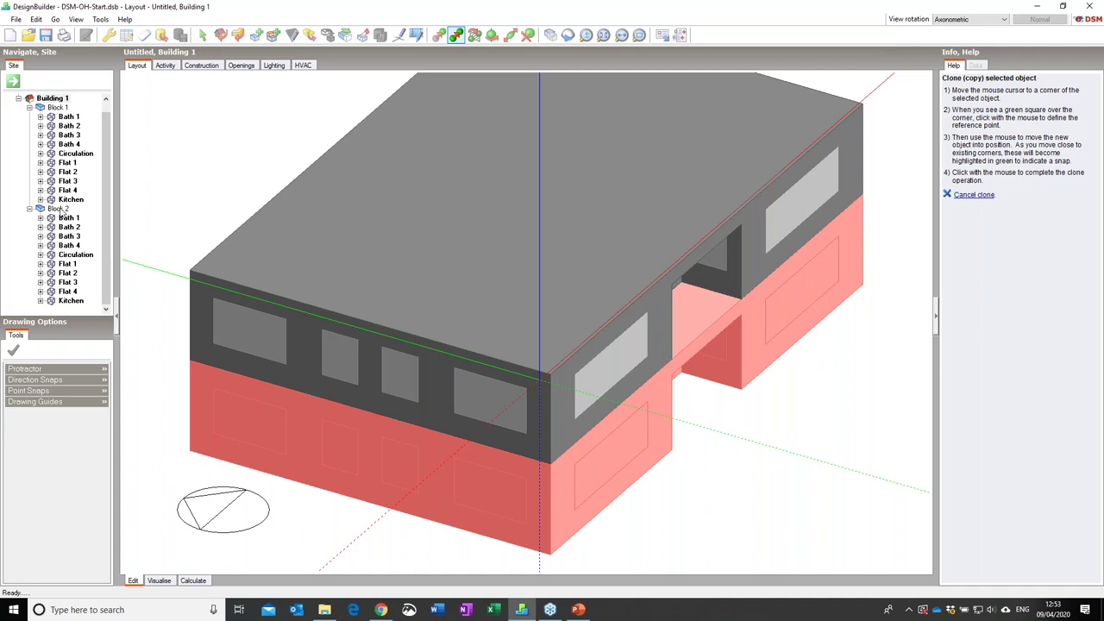
click(72, 302)
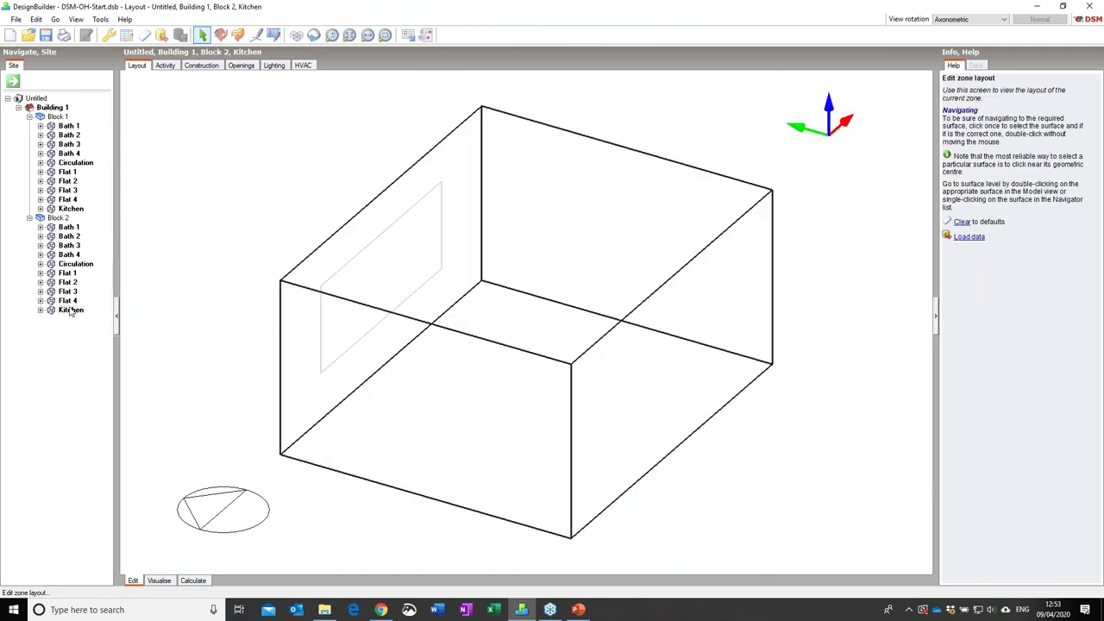
Rename Block 2's Kitchen zone to Common and assign the Residents common rooms activity template.
text(Common)
key(Return)
click(165, 66)
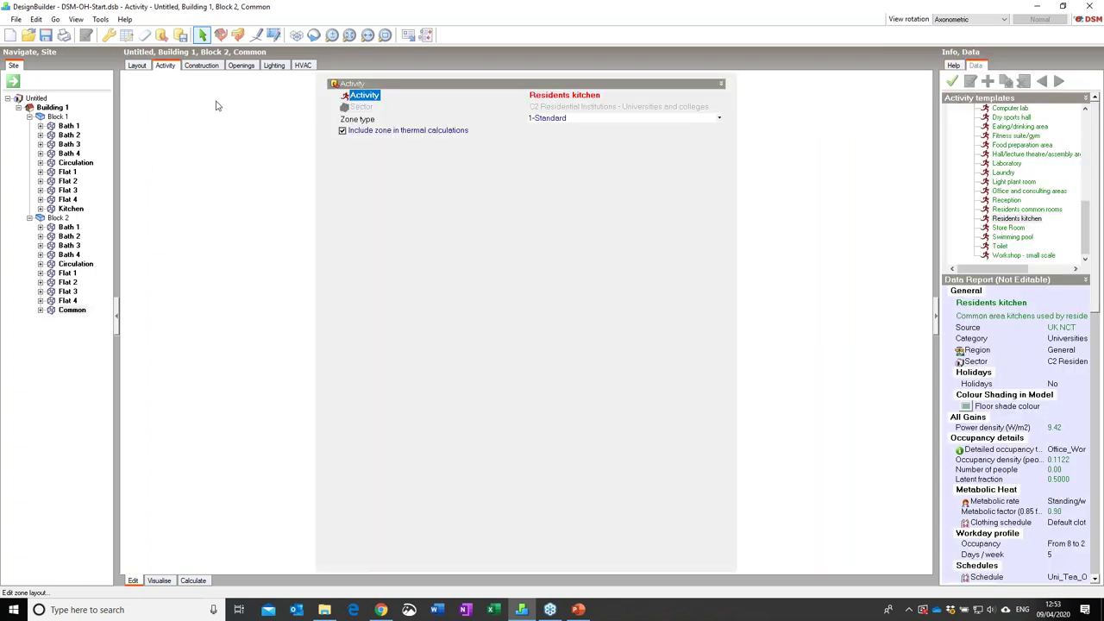
click(1014, 211)
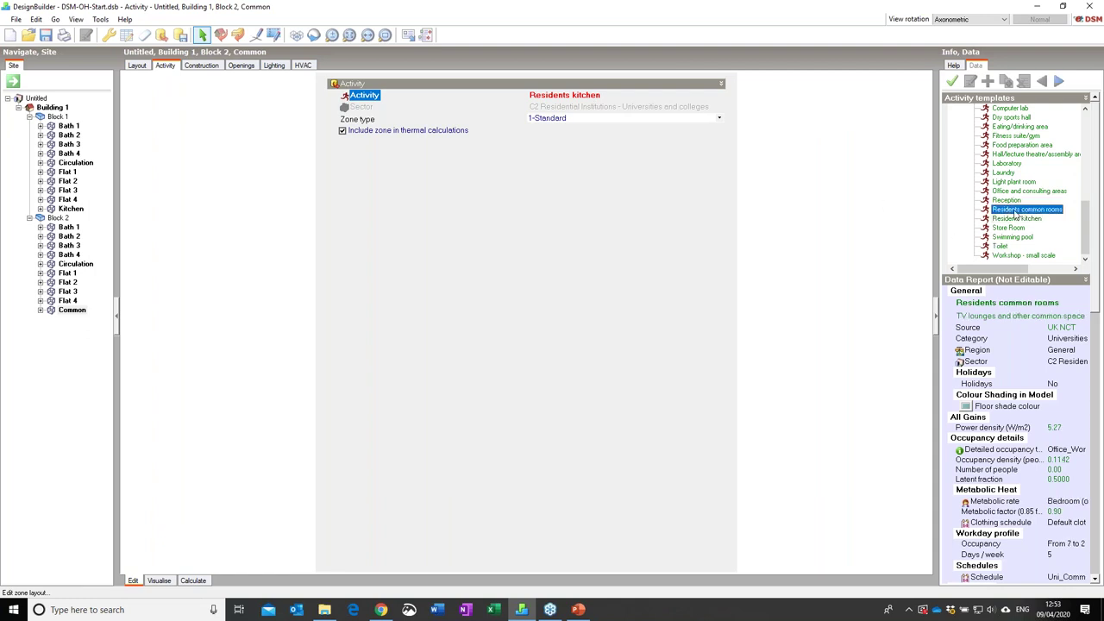
click(951, 80)
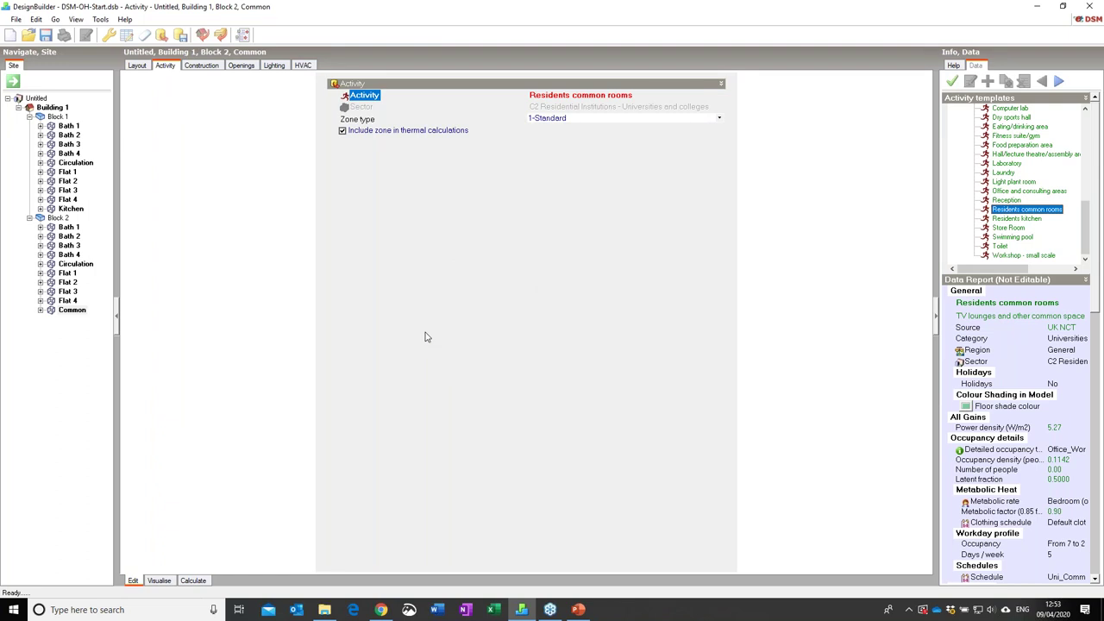
click(59, 218)
click(136, 69)
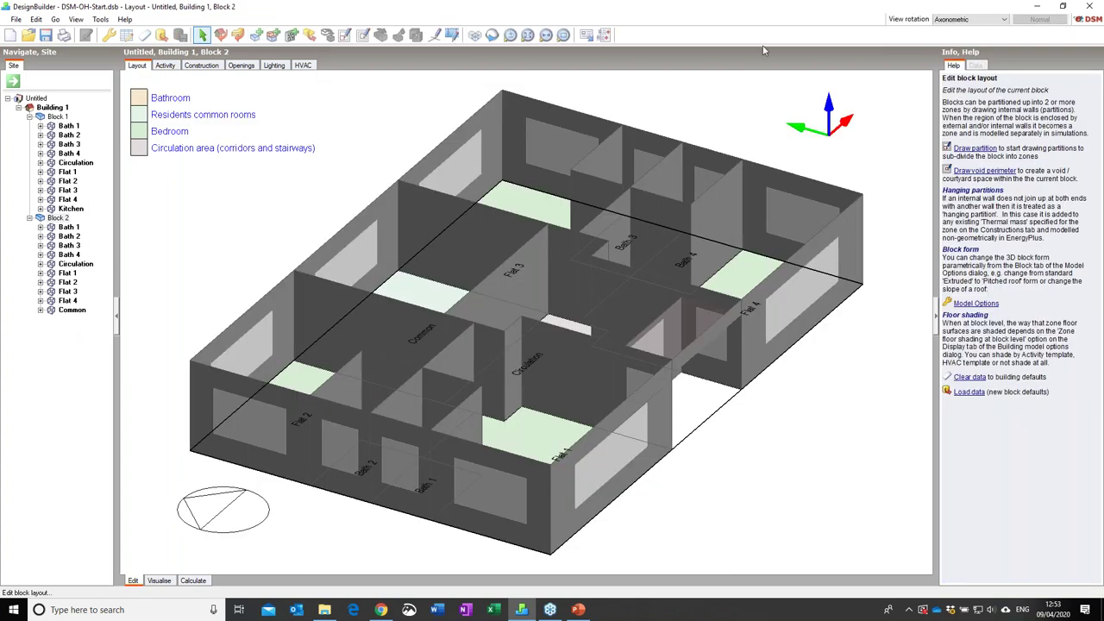
View Block 2 in plan, then return to Building 1's Construction settings.
click(970, 19)
click(959, 36)
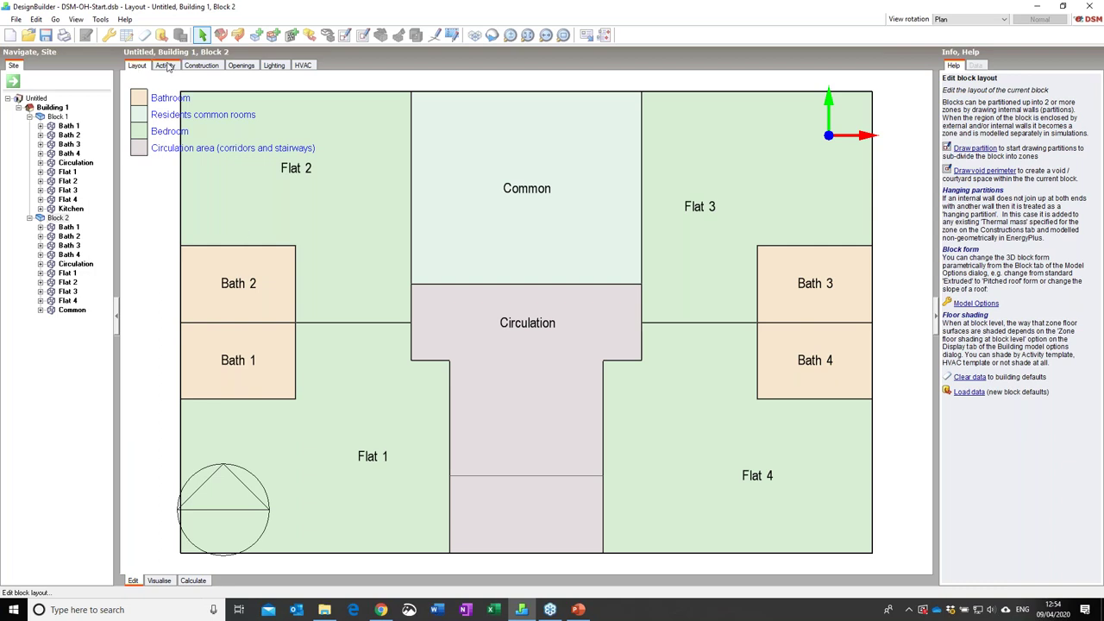
click(53, 108)
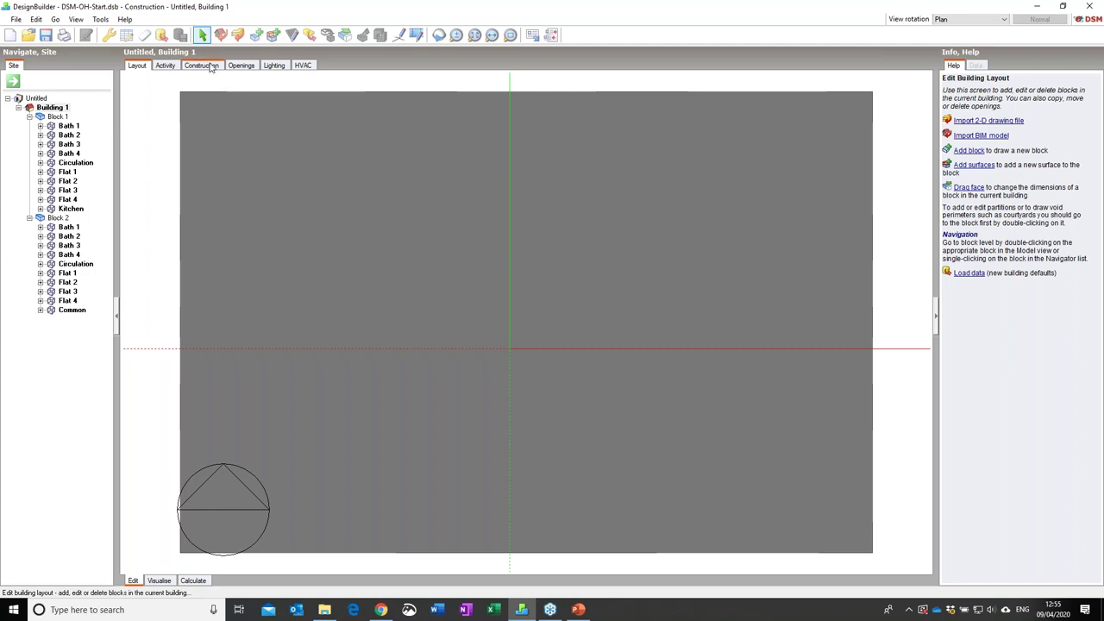
click(200, 66)
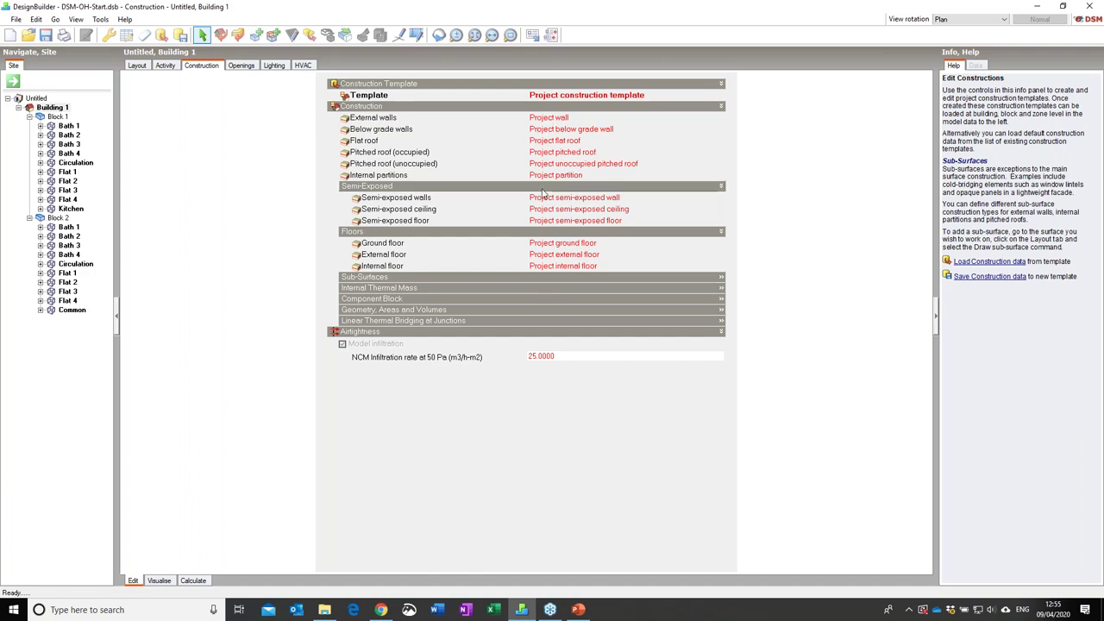
Load the Timber frame - superinsulated construction template for Building 1, then go to Openings.
click(556, 97)
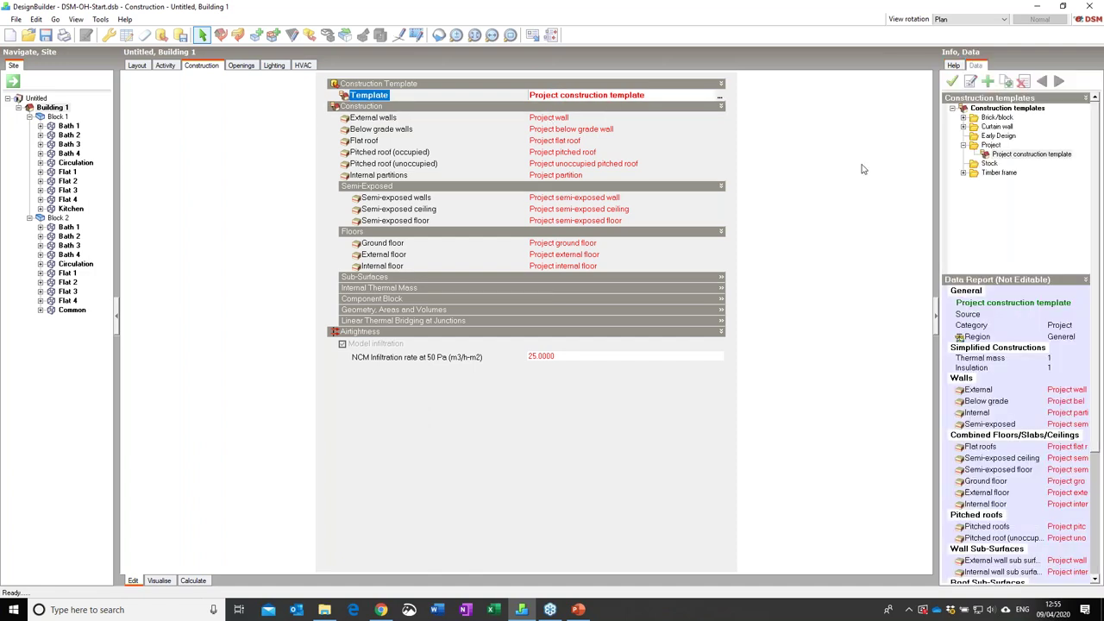
click(963, 172)
click(1003, 182)
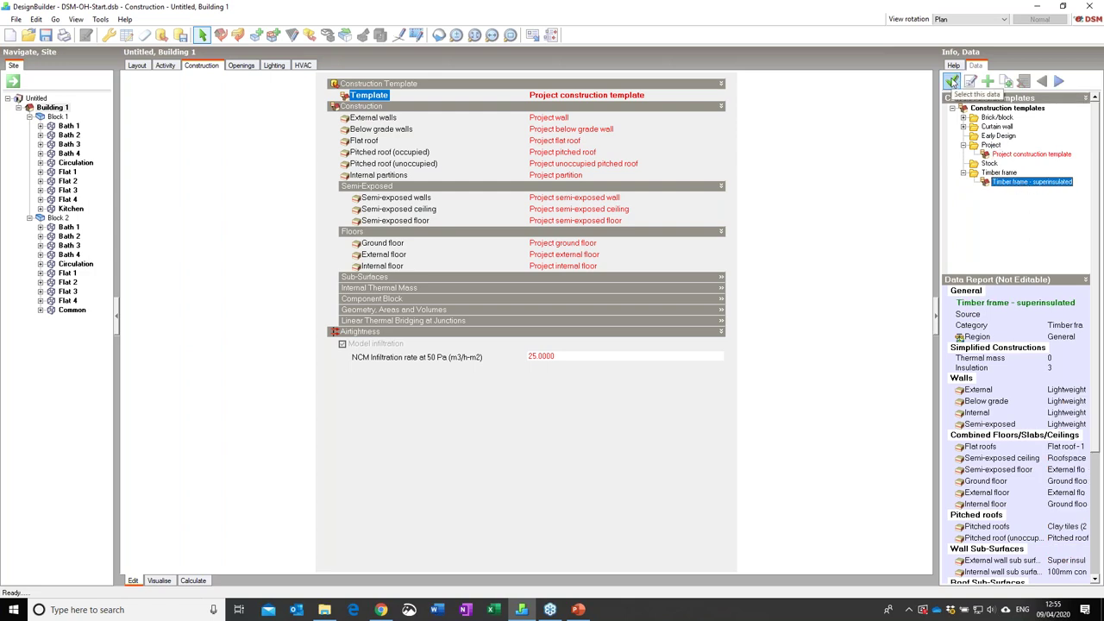
click(951, 82)
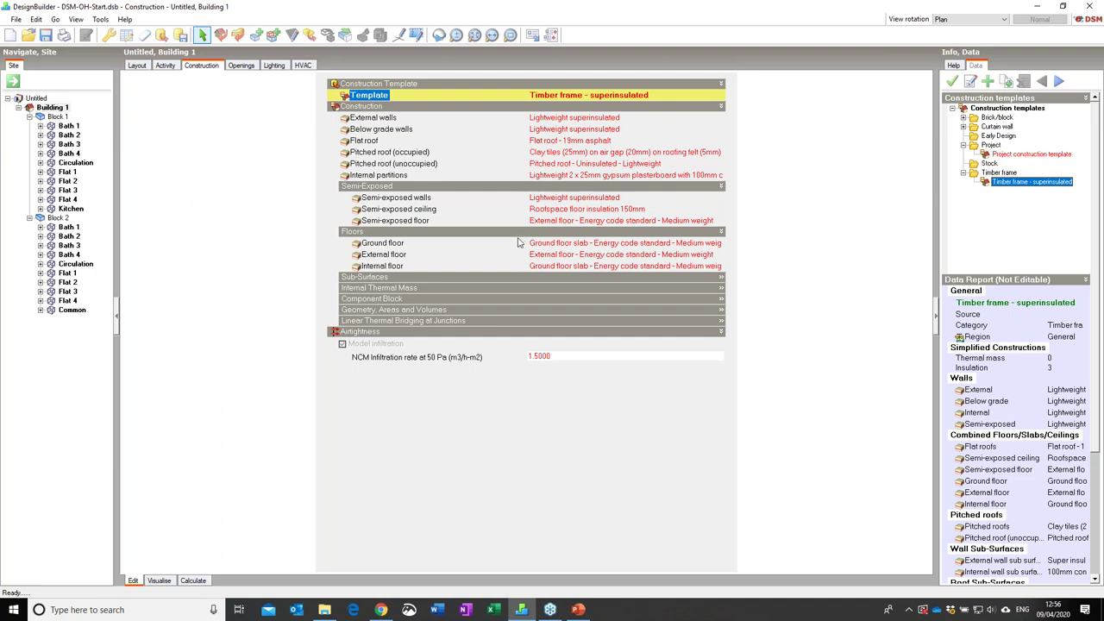
click(241, 67)
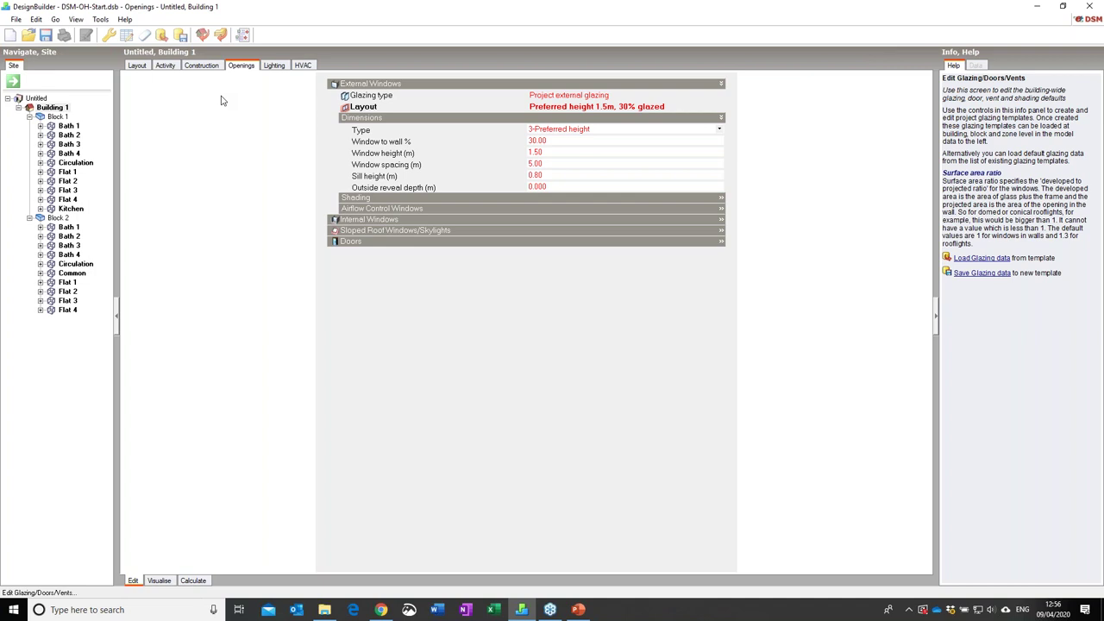
Create a new project external glazing named Webinar and review its definition method.
click(388, 97)
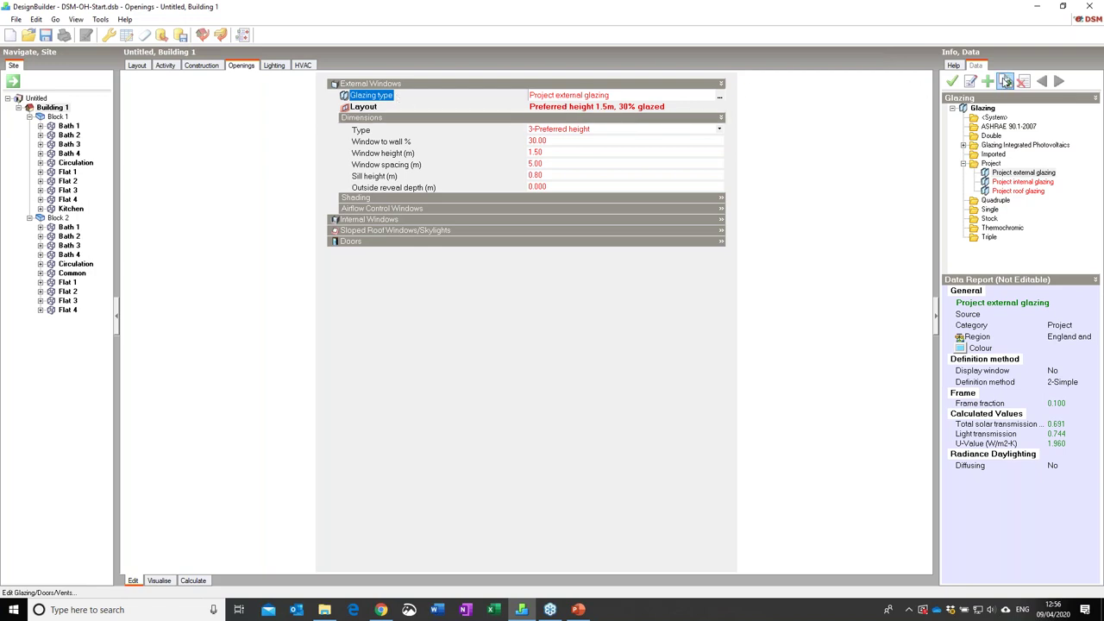
click(988, 81)
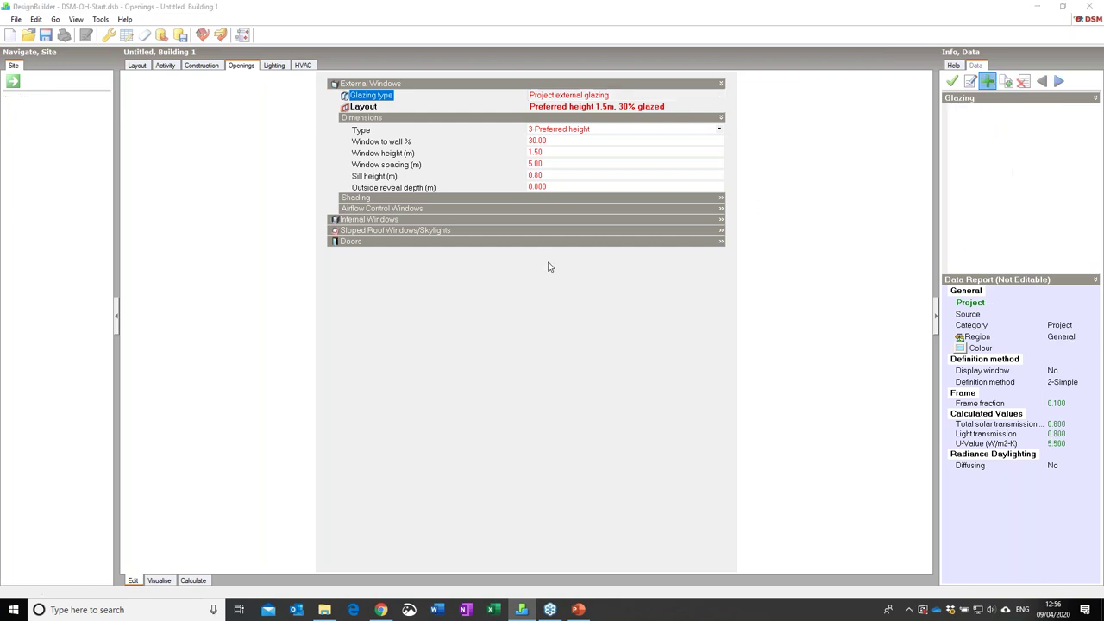
text(Wen)
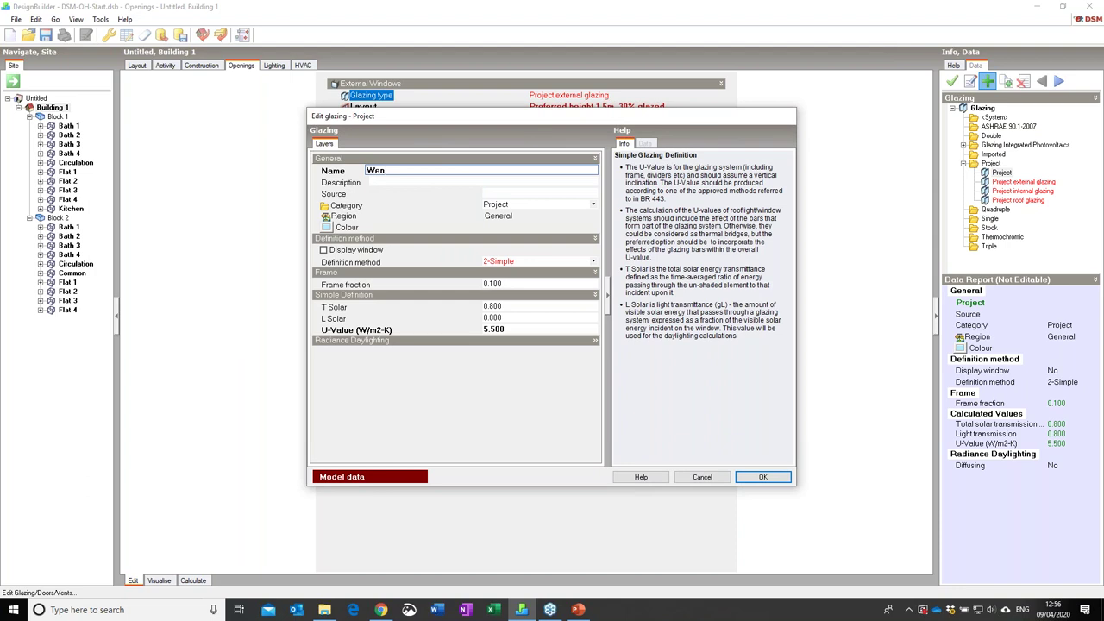
text(binar)
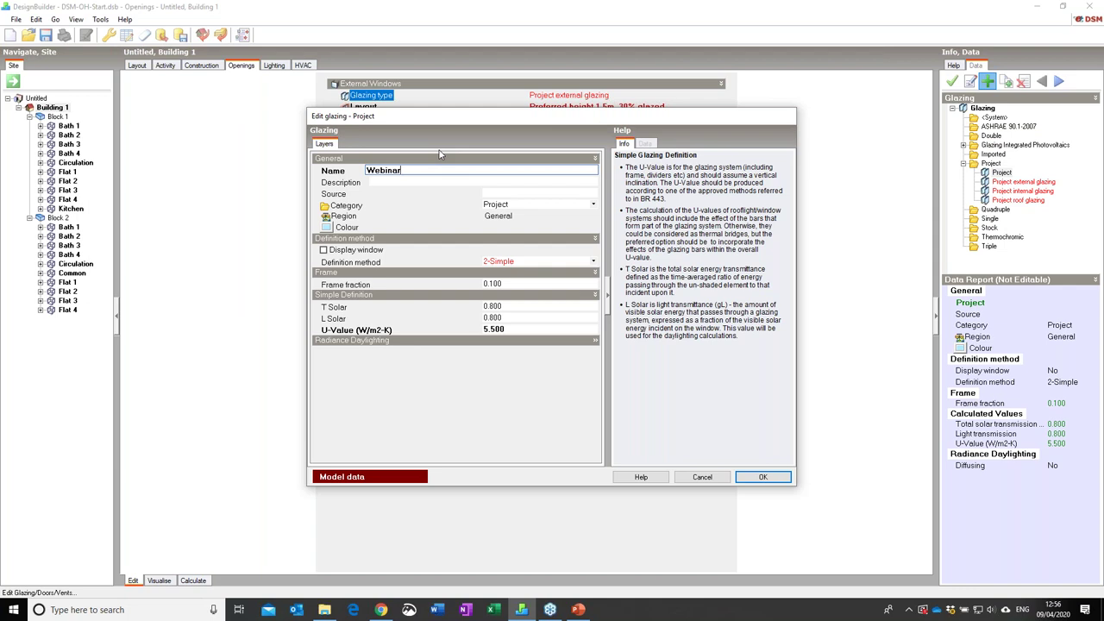
click(509, 261)
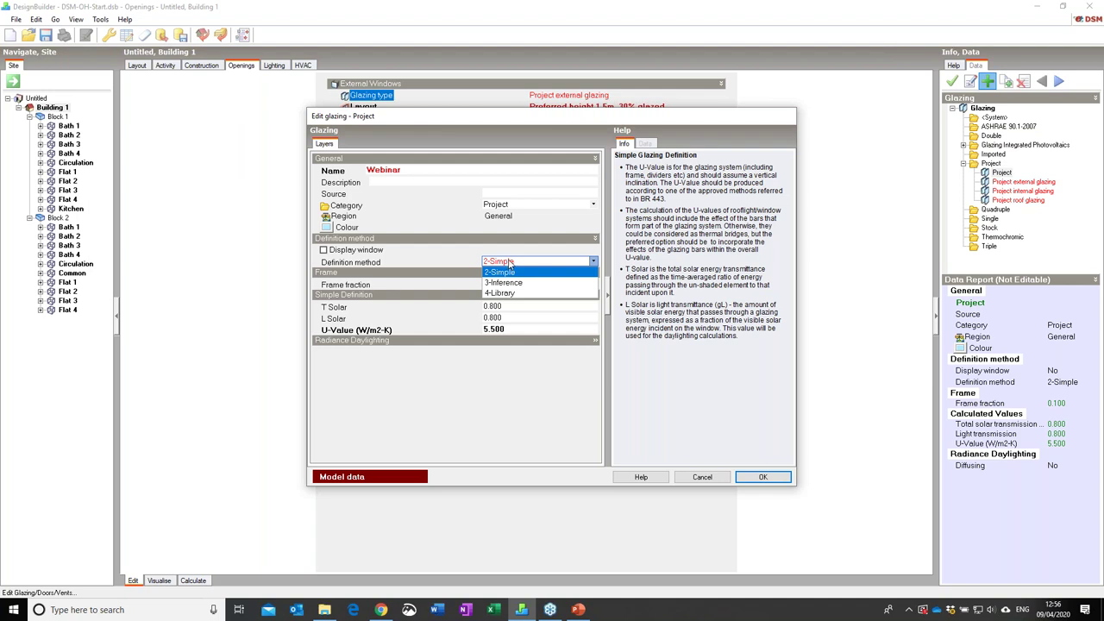
Keep the Webinar glazing's definition method at 2-Simple.
click(512, 265)
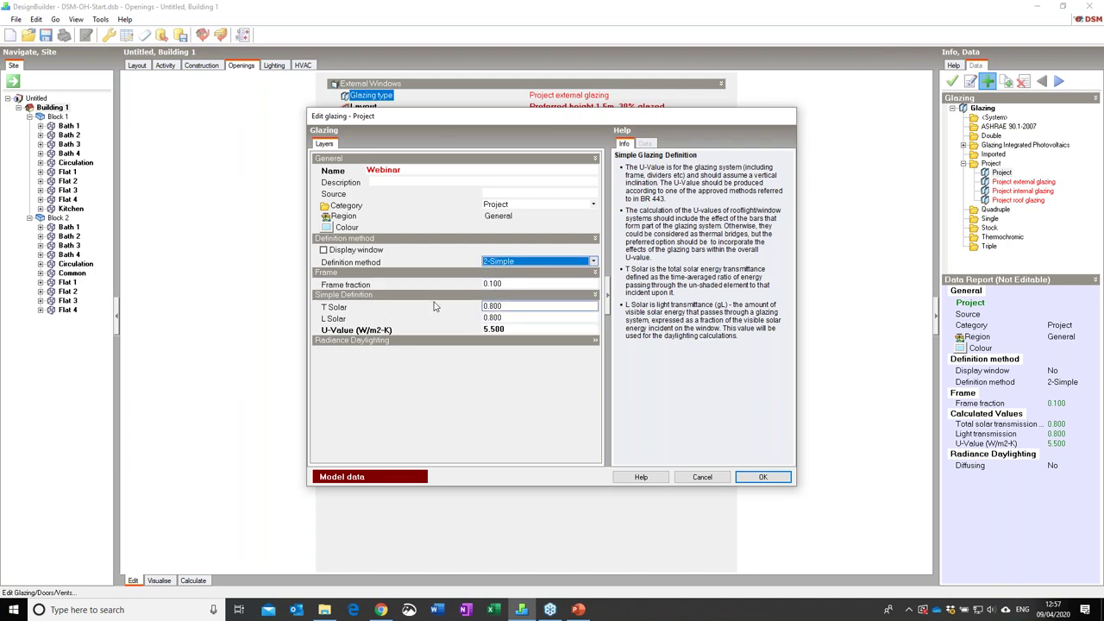
click(483, 319)
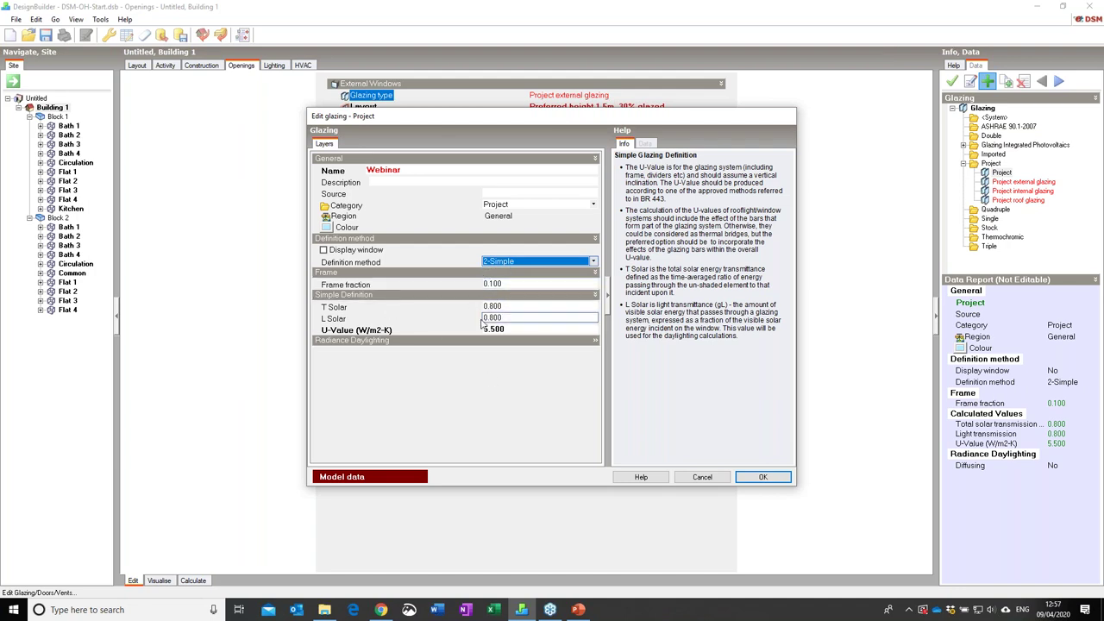
click(501, 267)
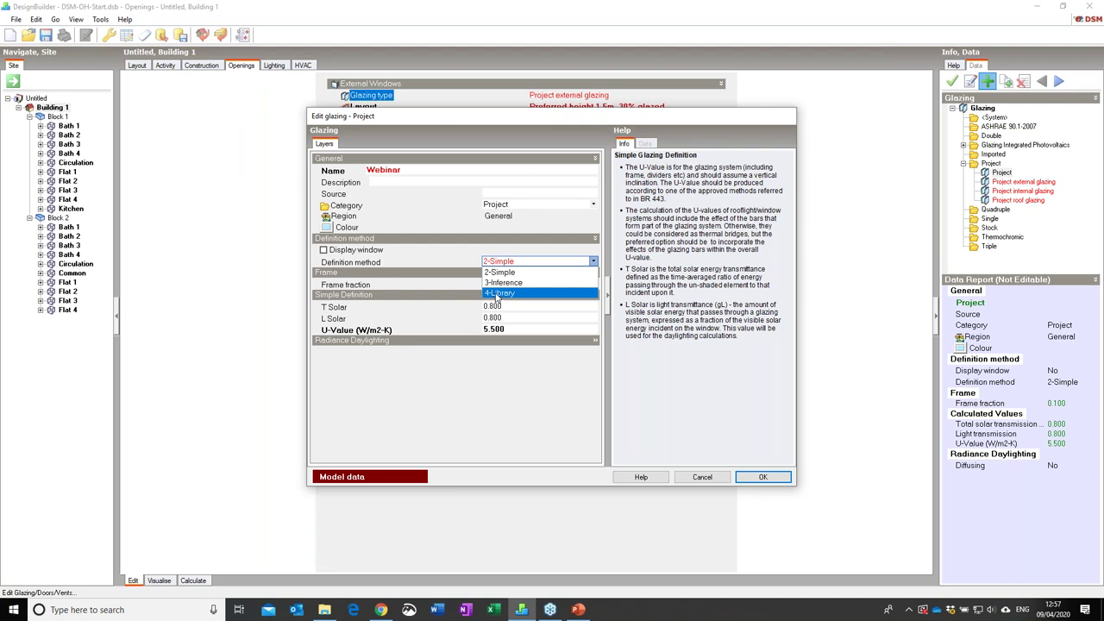
click(487, 271)
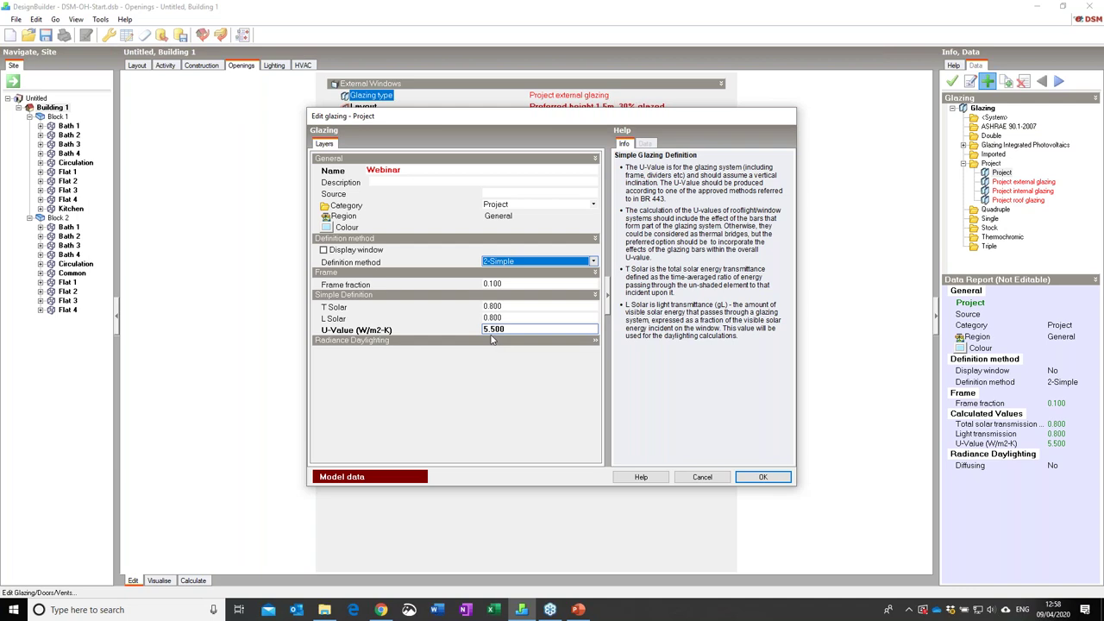
Set the Webinar glazing's T Solar to 0.4, L Solar to 0.7 and U-Value to 0.8.
click(491, 307)
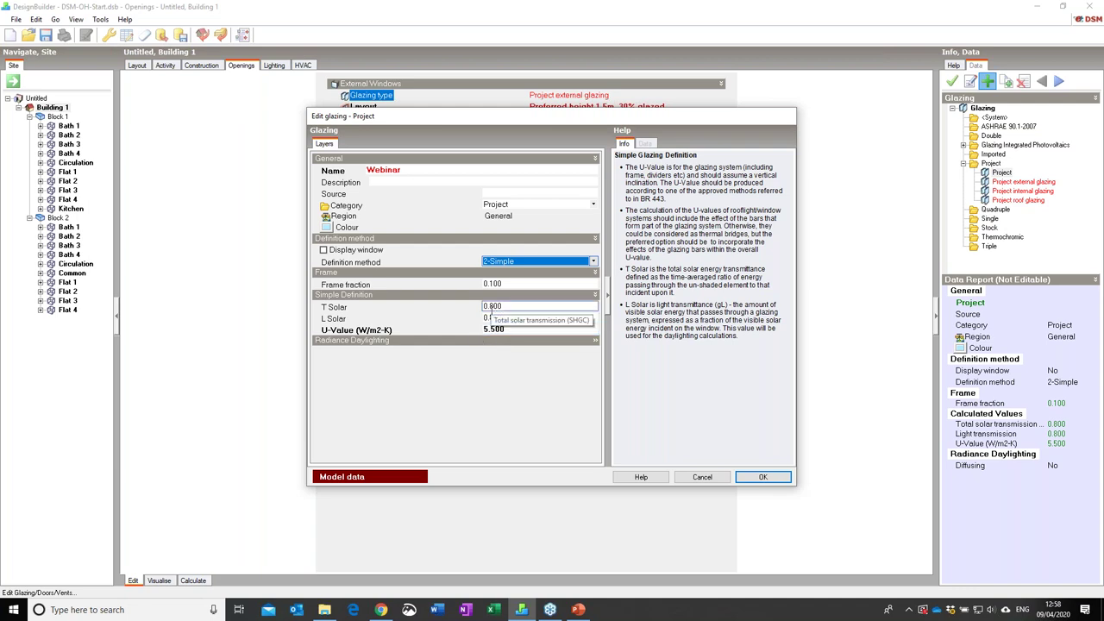
drag(491, 307, 528, 308)
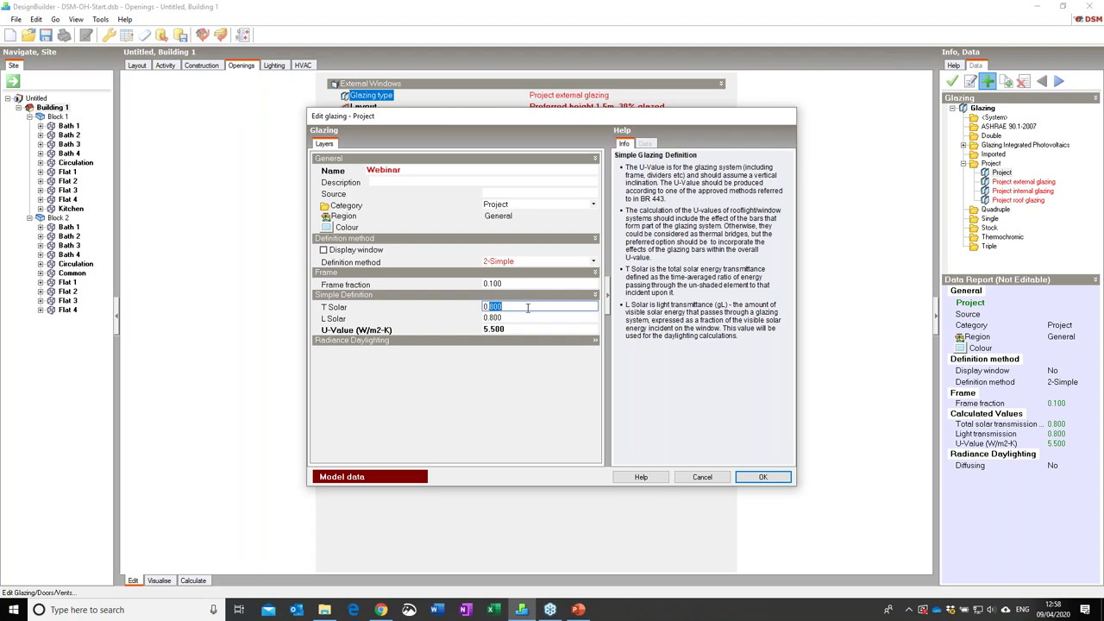
text(4)
click(492, 317)
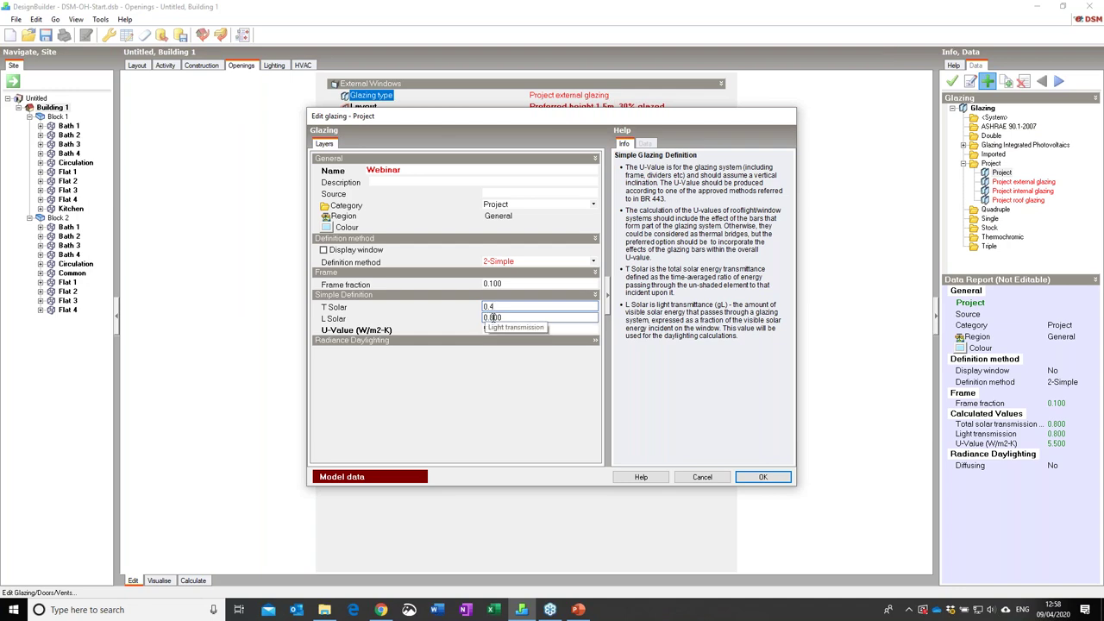
drag(492, 317, 519, 318)
text(7)
drag(505, 329, 481, 330)
key(BackSpace)
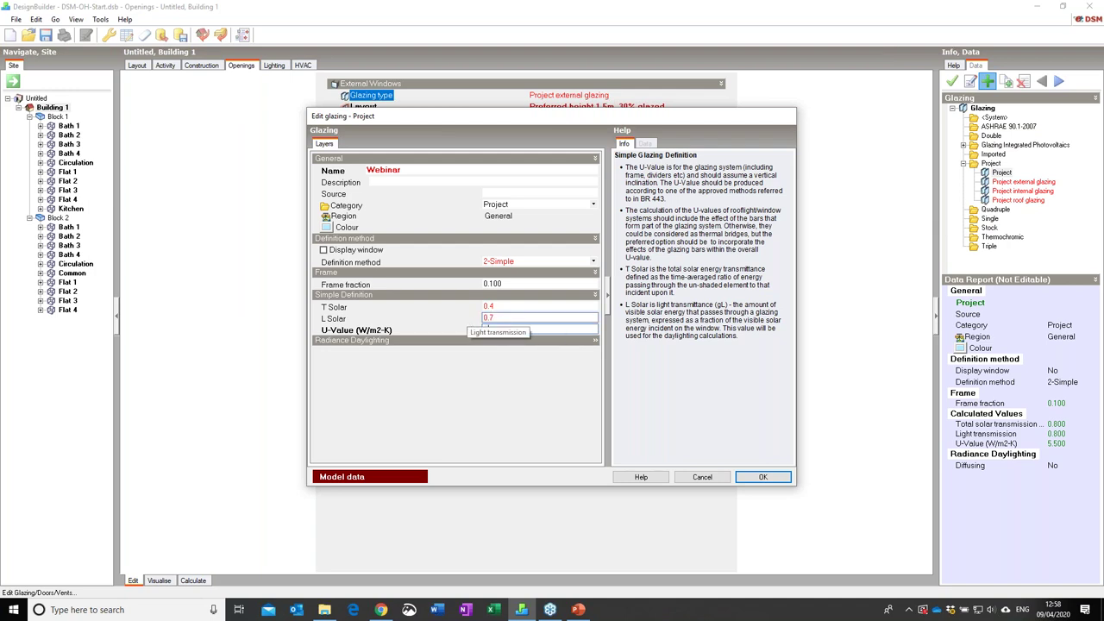
text(0.8)
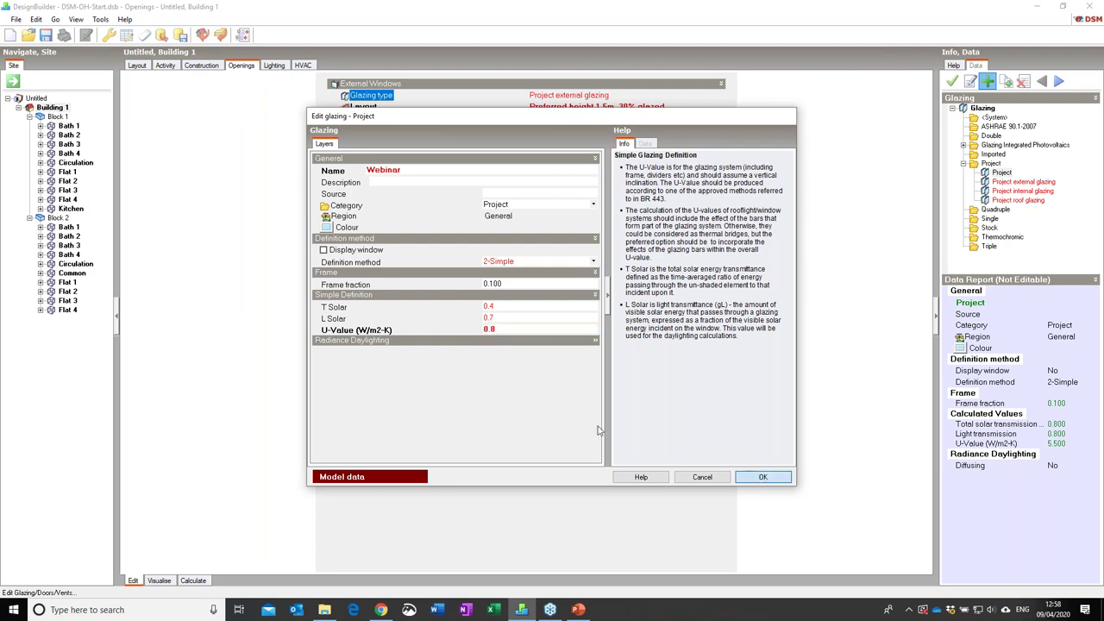
Save Webinar as Building 1's external glazing and check Block 1 and Bath 1 inherit it.
click(762, 479)
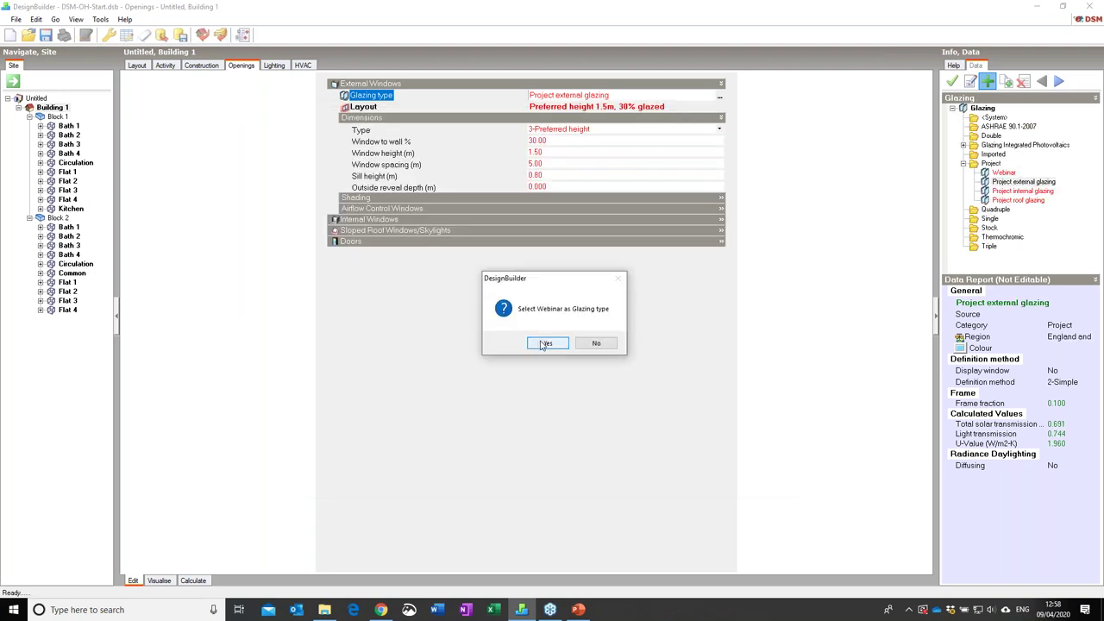
click(544, 343)
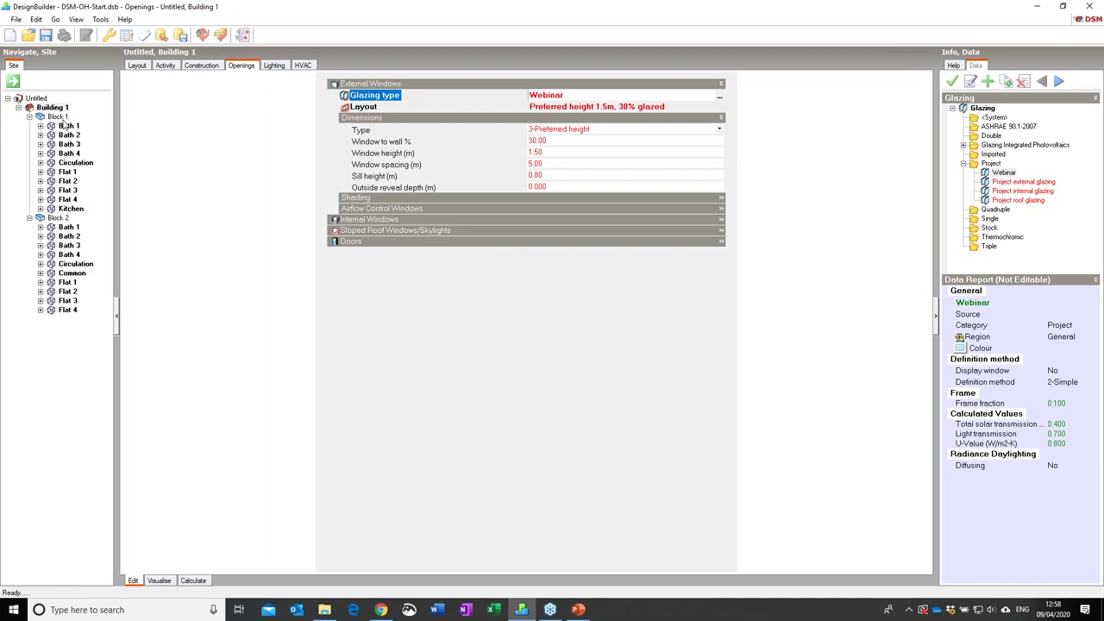
click(60, 117)
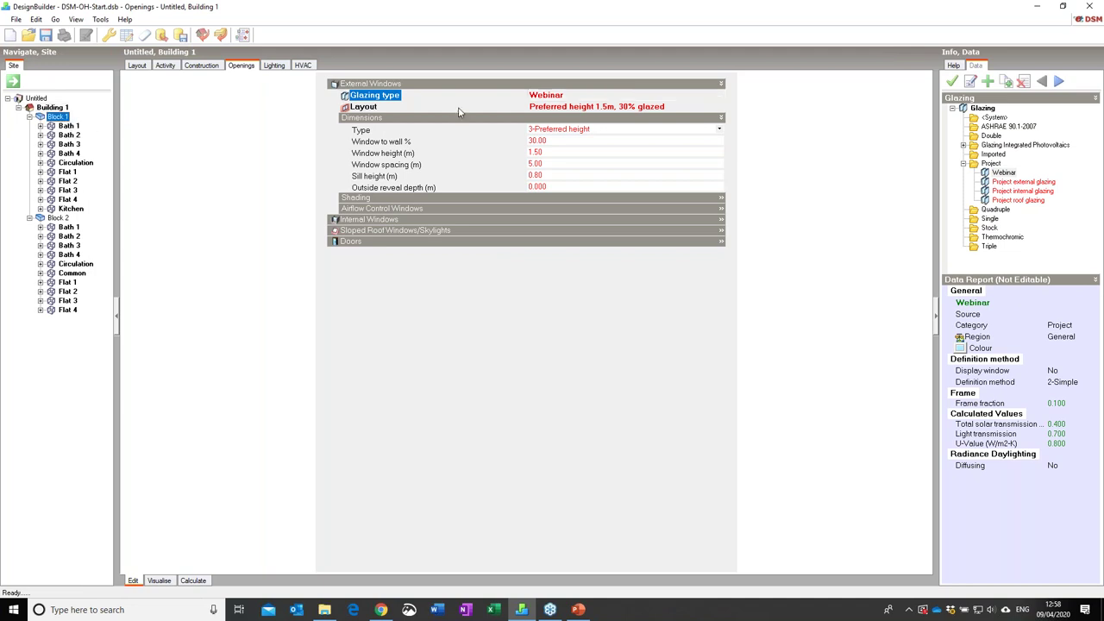
click(69, 126)
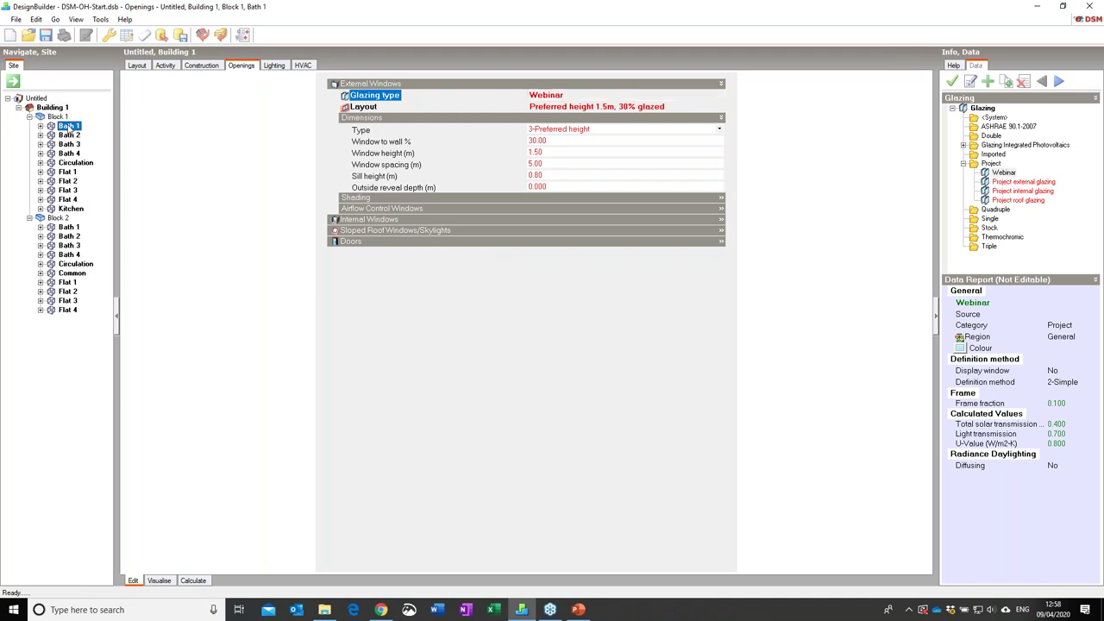
click(54, 107)
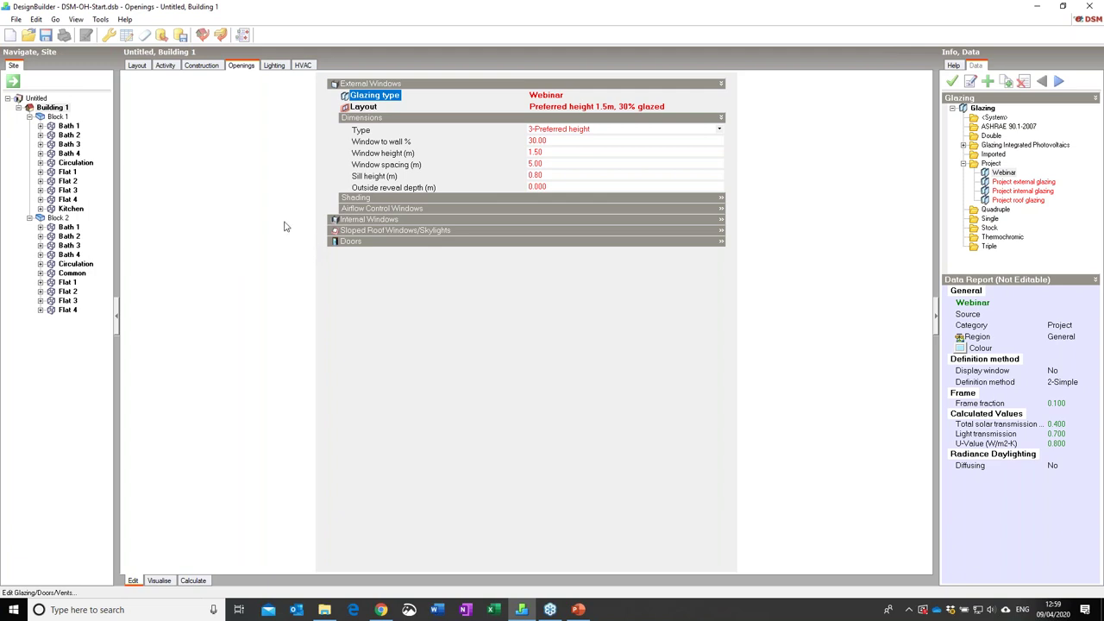
Set Building 1's lamp type to LED and enable photoelectric lighting control.
click(274, 66)
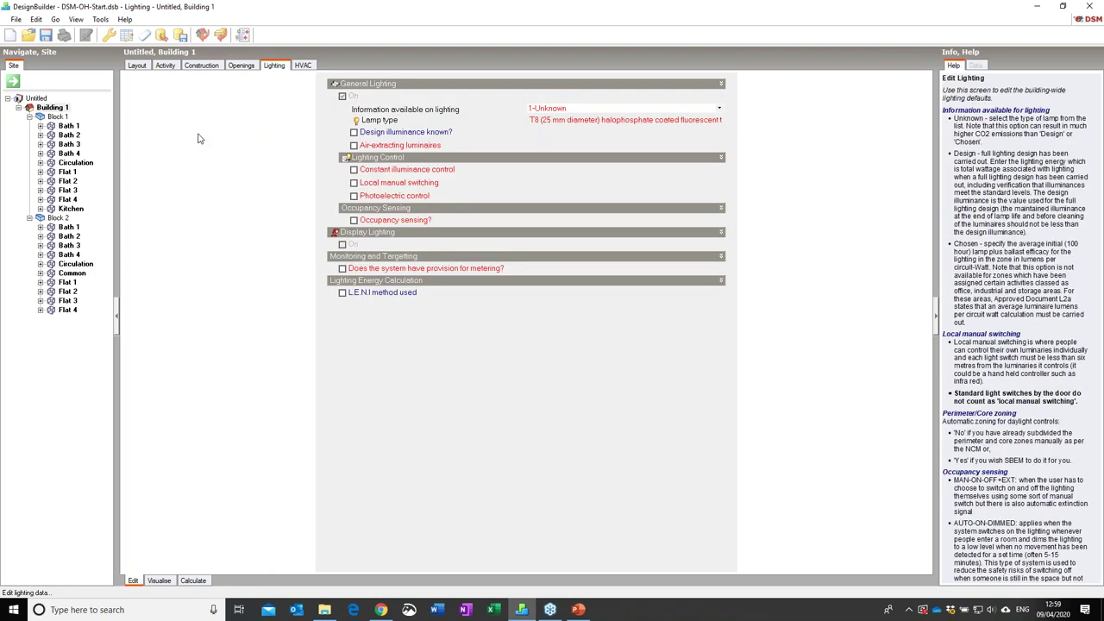
click(546, 110)
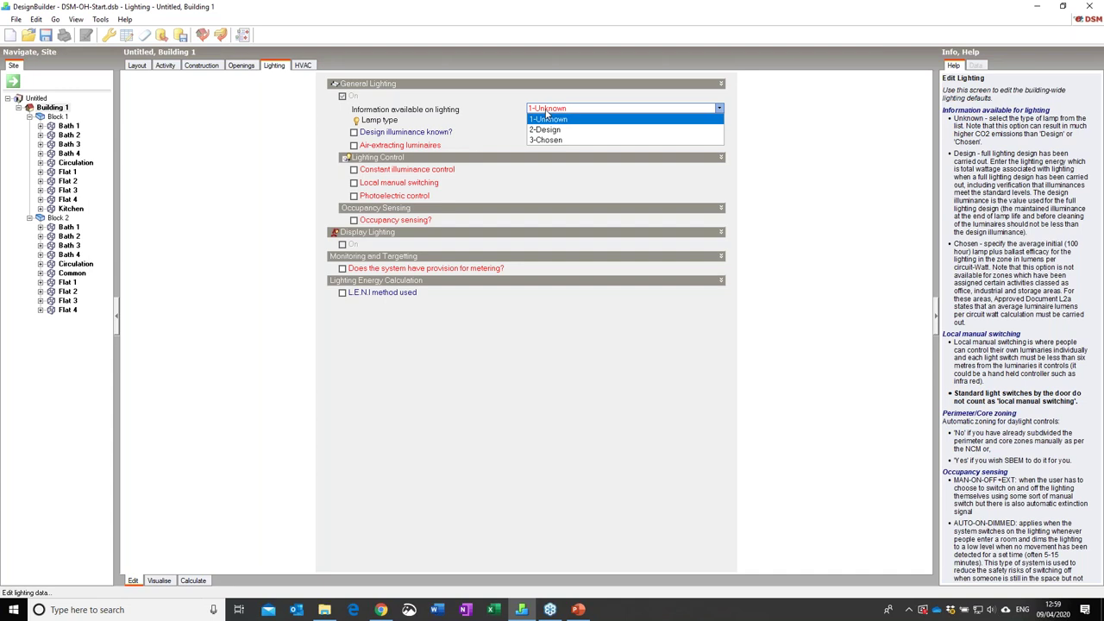
click(557, 111)
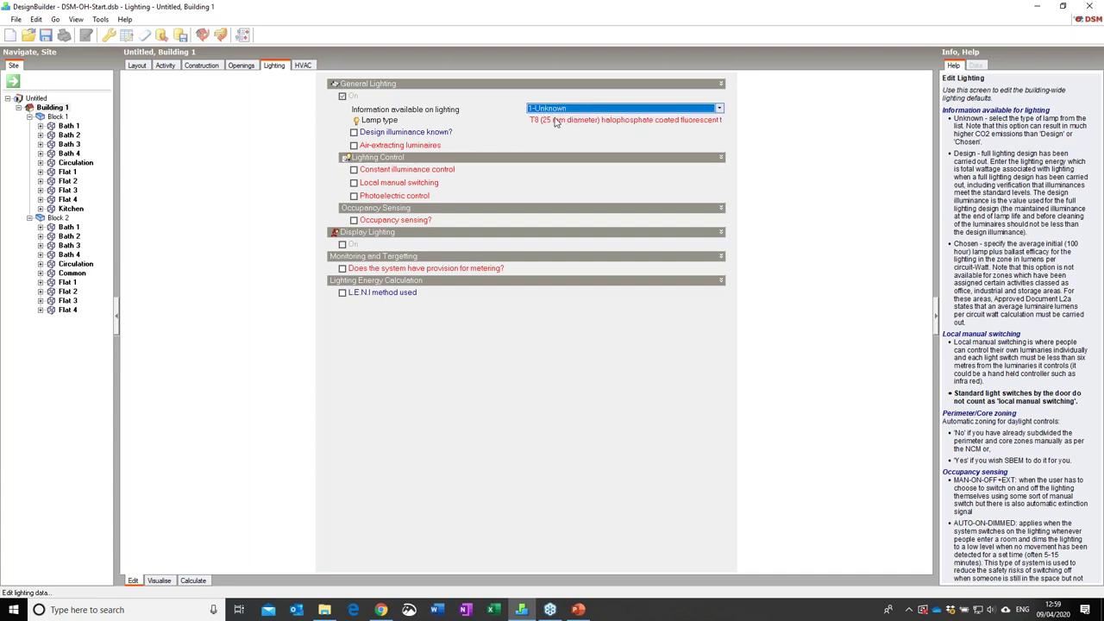
click(556, 121)
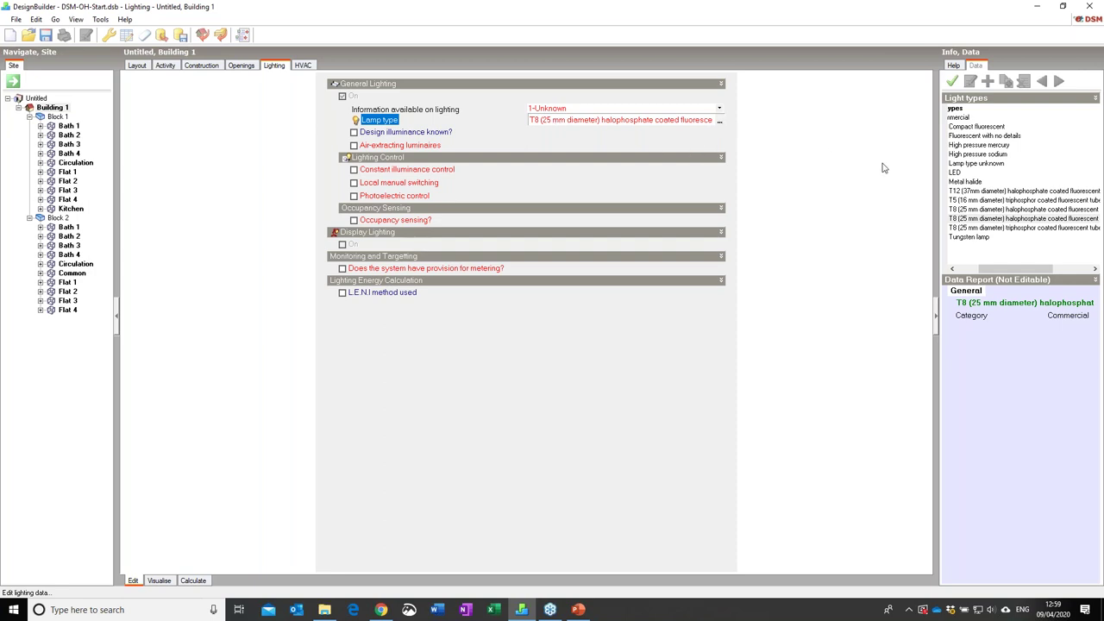
click(954, 172)
click(951, 80)
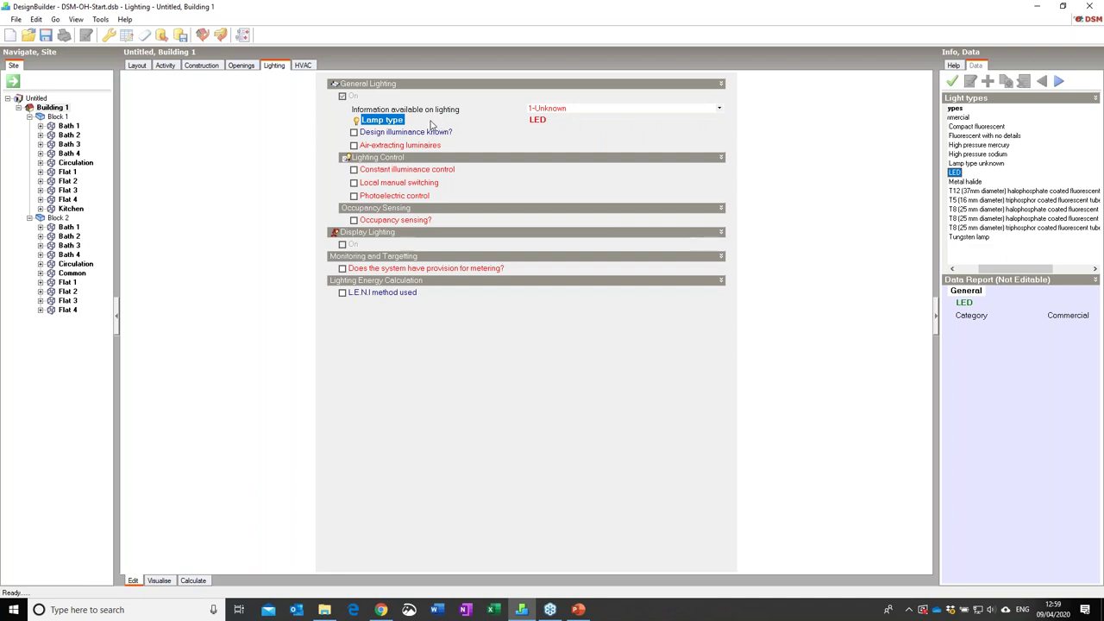
click(353, 196)
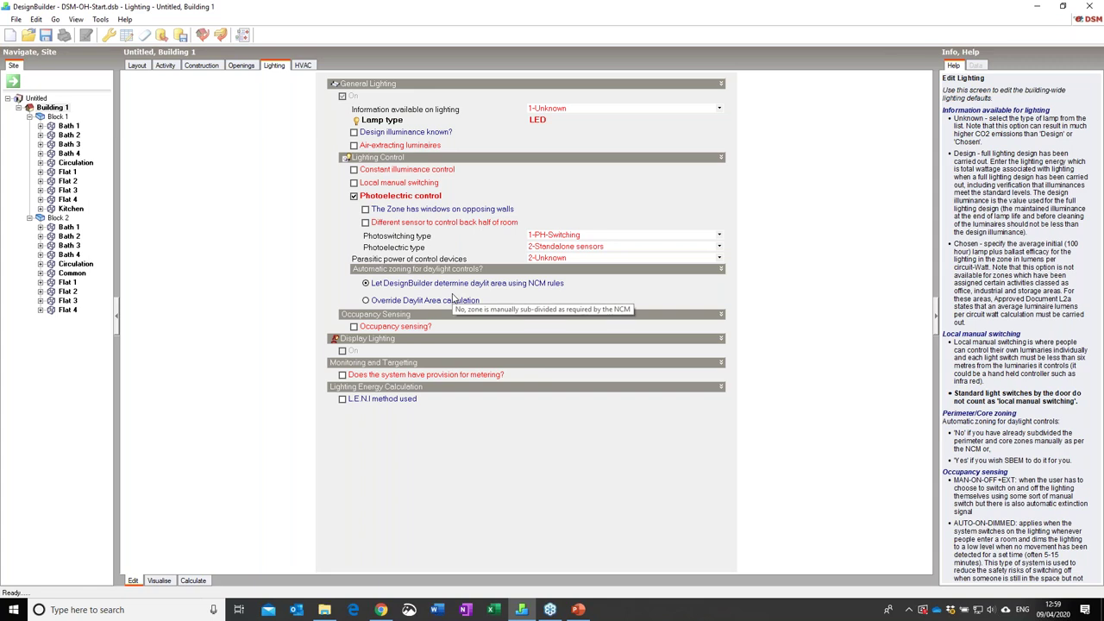
click(302, 66)
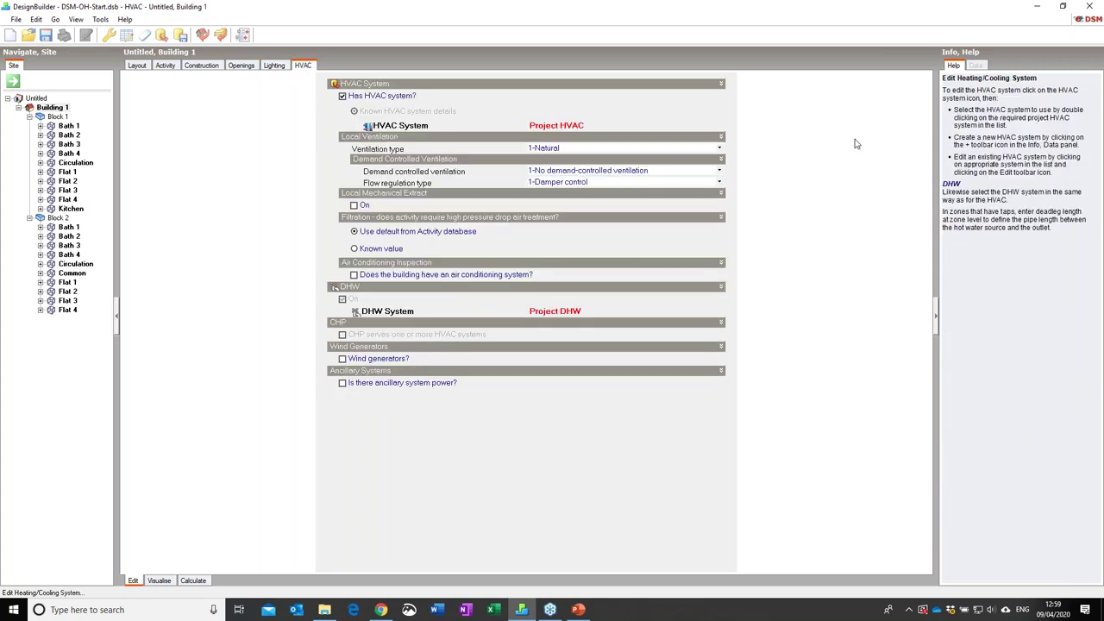
Create a new project HVAC system named Webinar using radiator central heating.
click(392, 124)
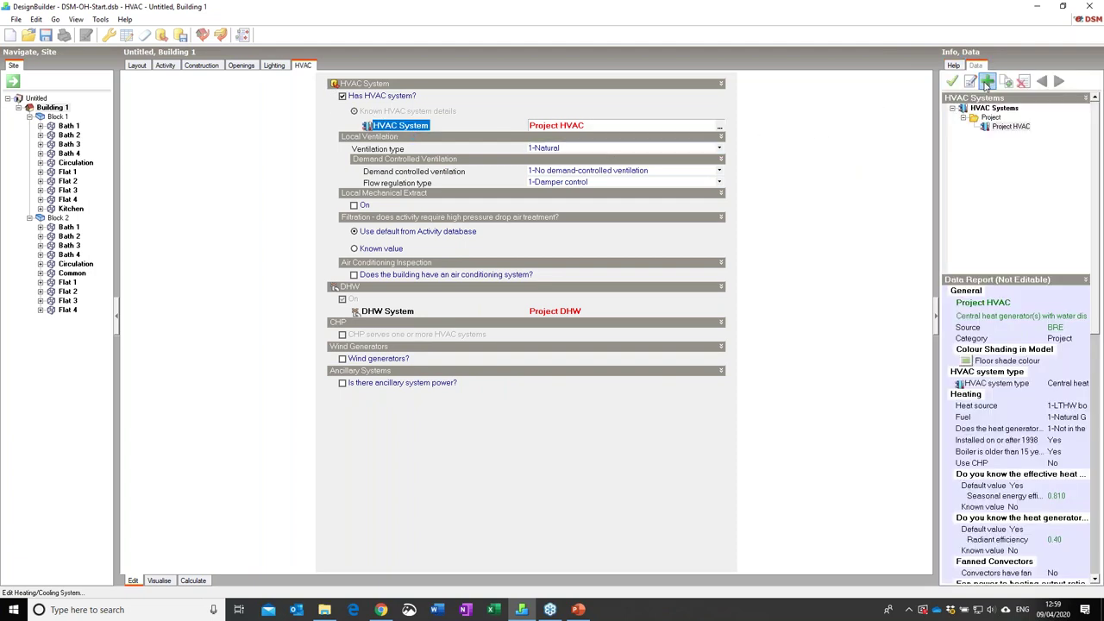
click(987, 81)
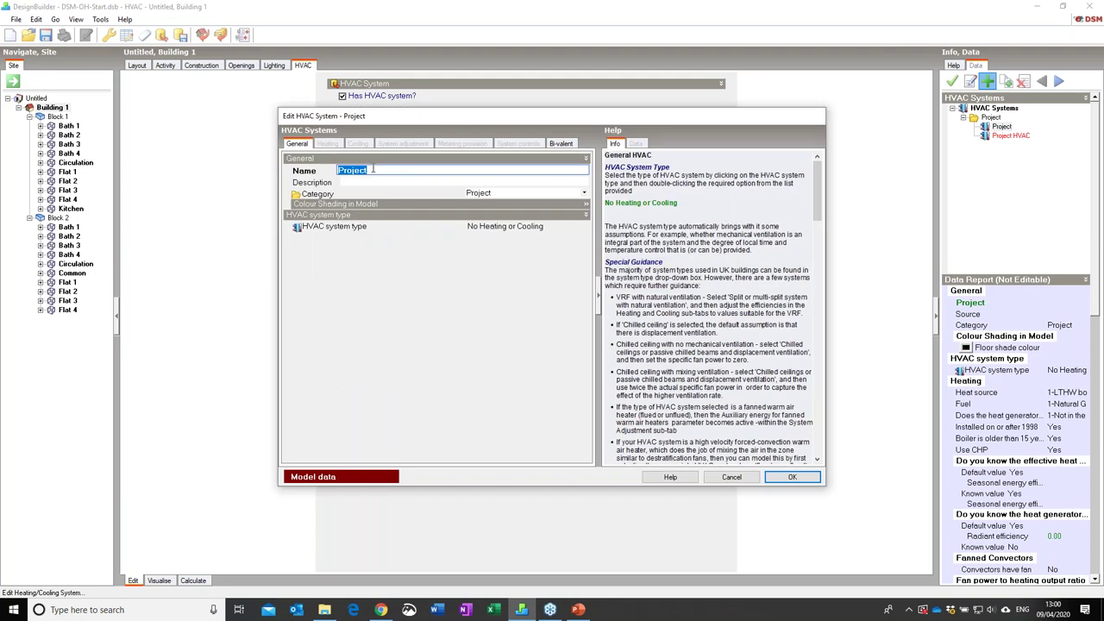
text(Webinar)
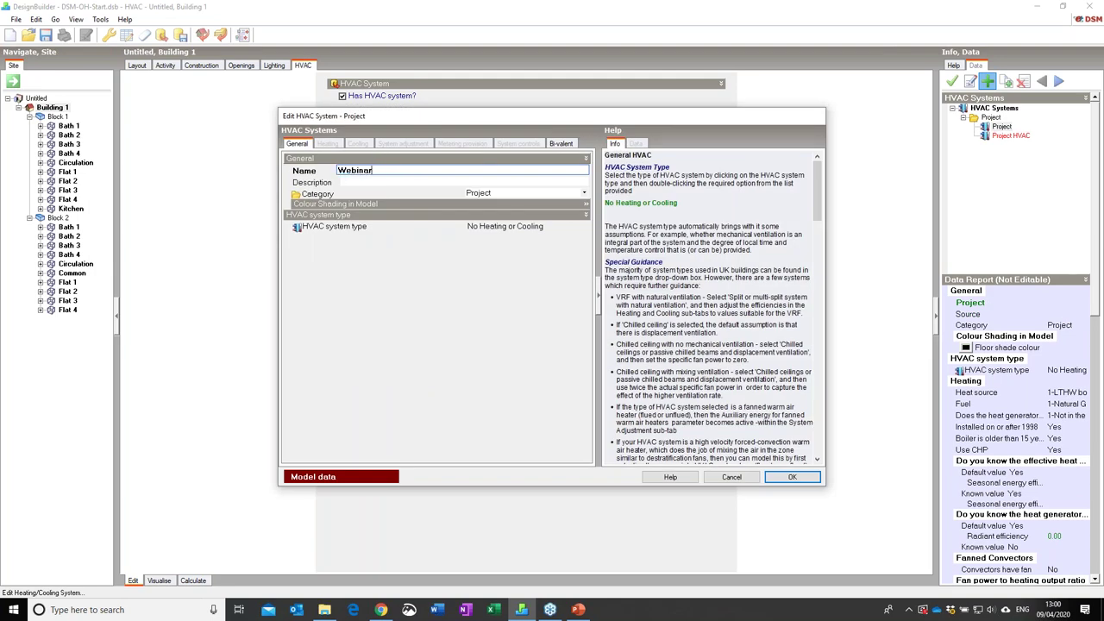
click(480, 225)
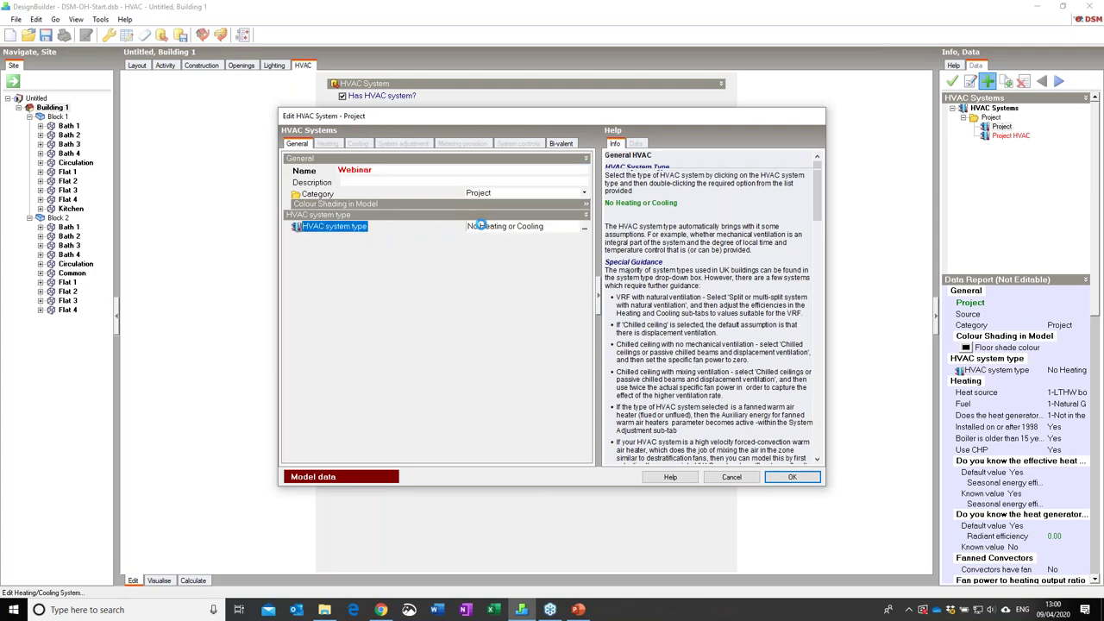
drag(809, 250, 812, 211)
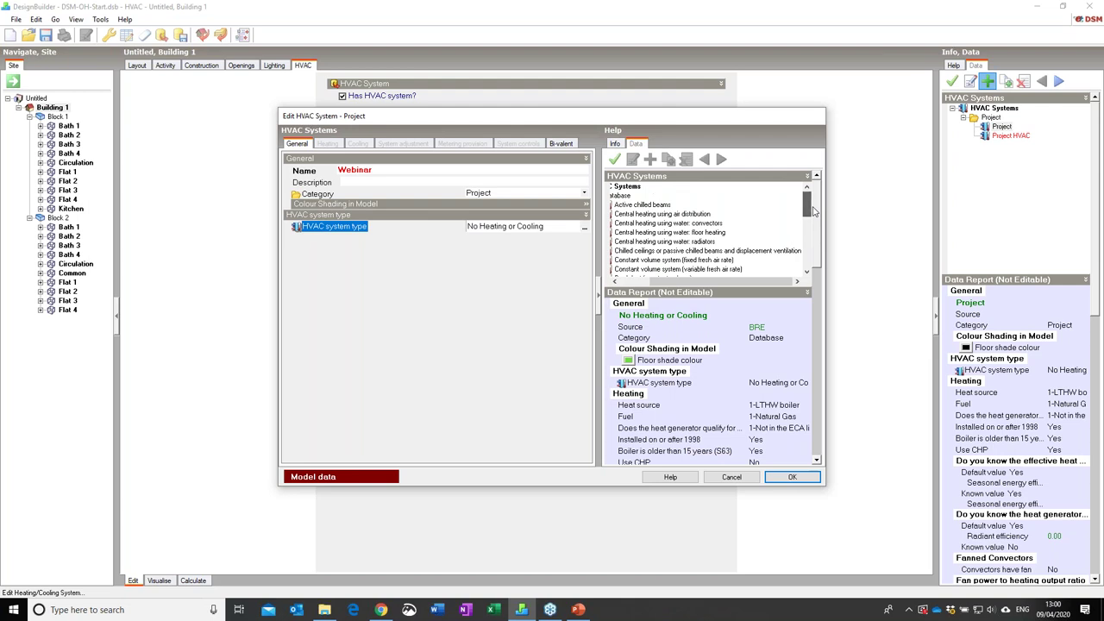
click(686, 241)
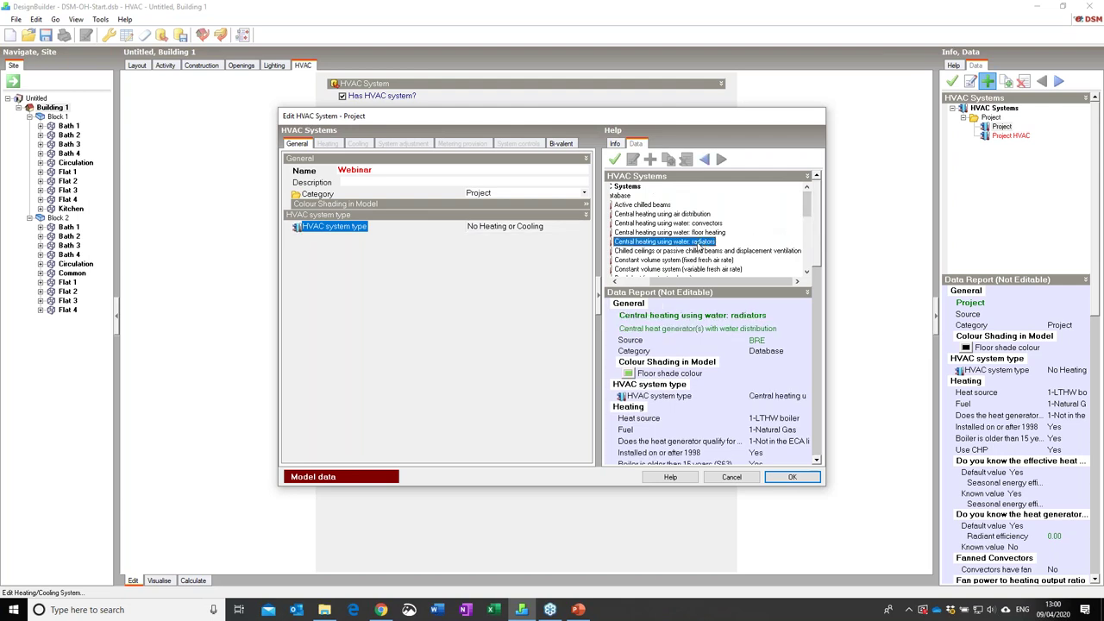
double_click(676, 240)
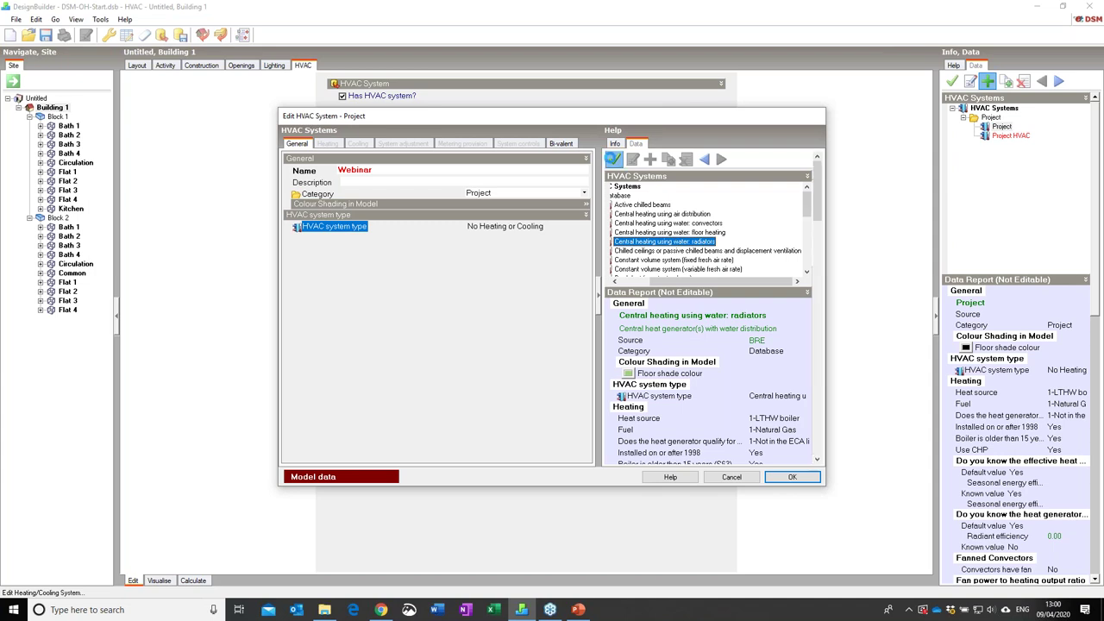
click(329, 145)
Give Webinar a known boiler seasonal efficiency of 0.91 and make it Building 1's HVAC system.
click(328, 144)
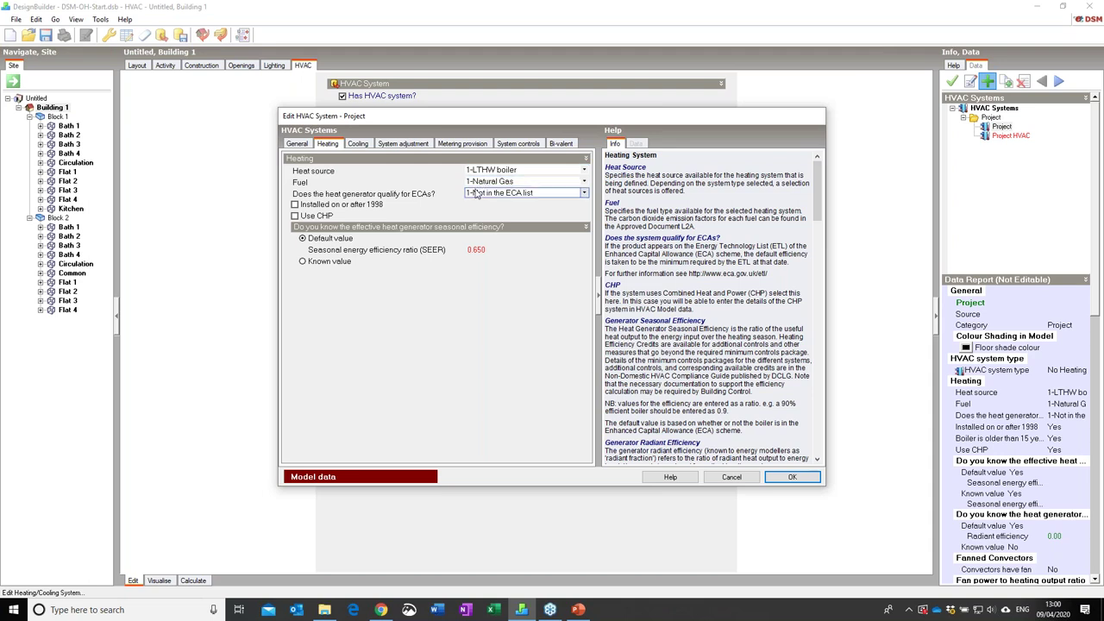
click(327, 262)
drag(474, 266, 502, 266)
text(91)
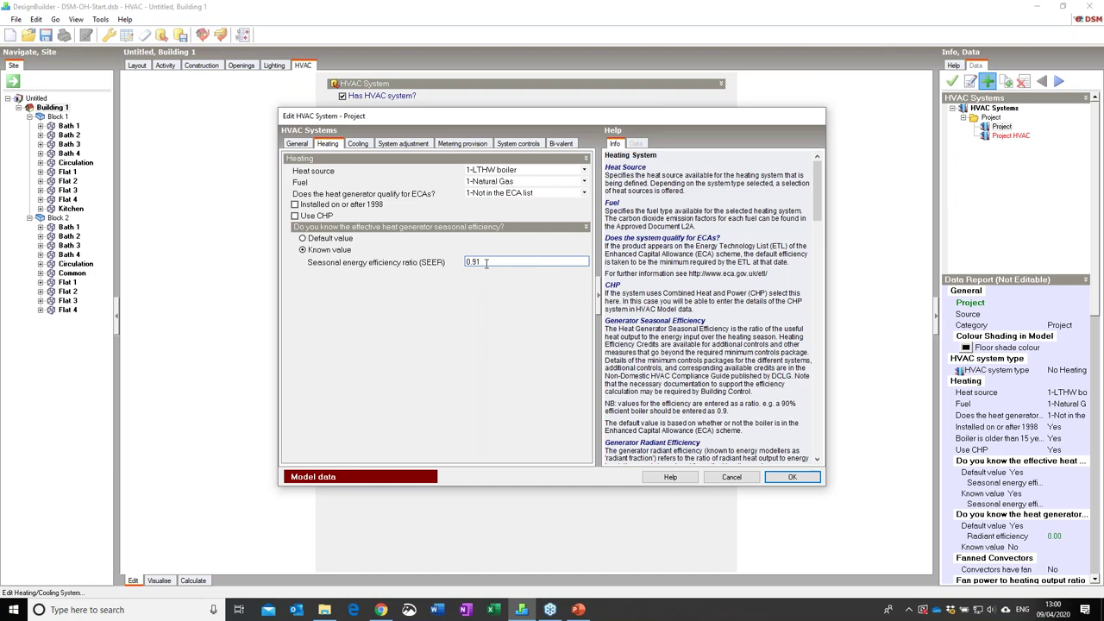
click(357, 144)
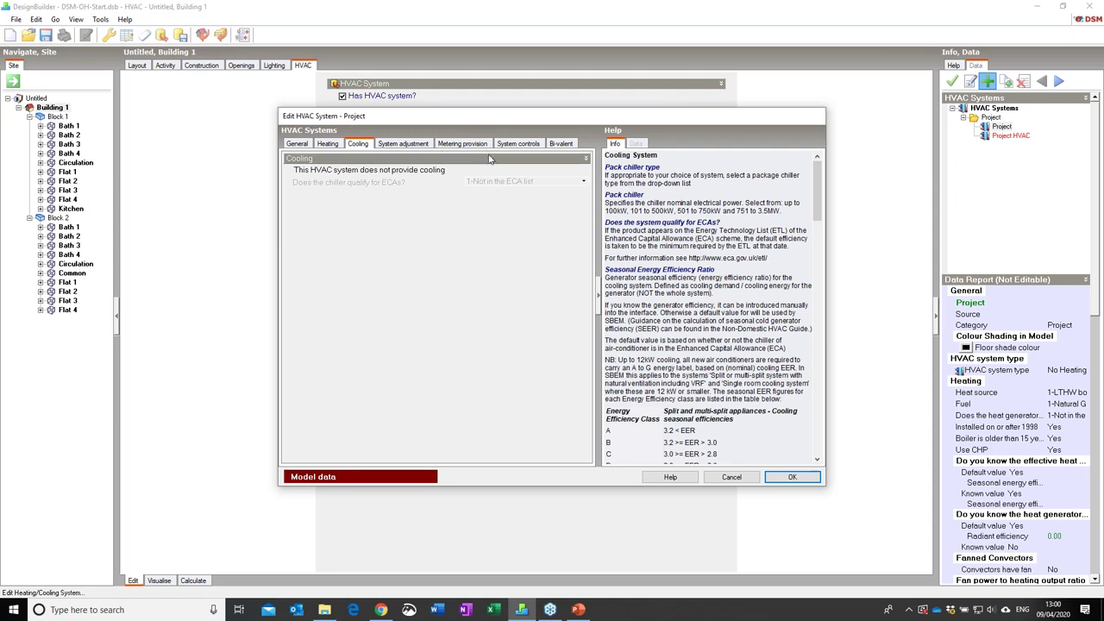
click(791, 478)
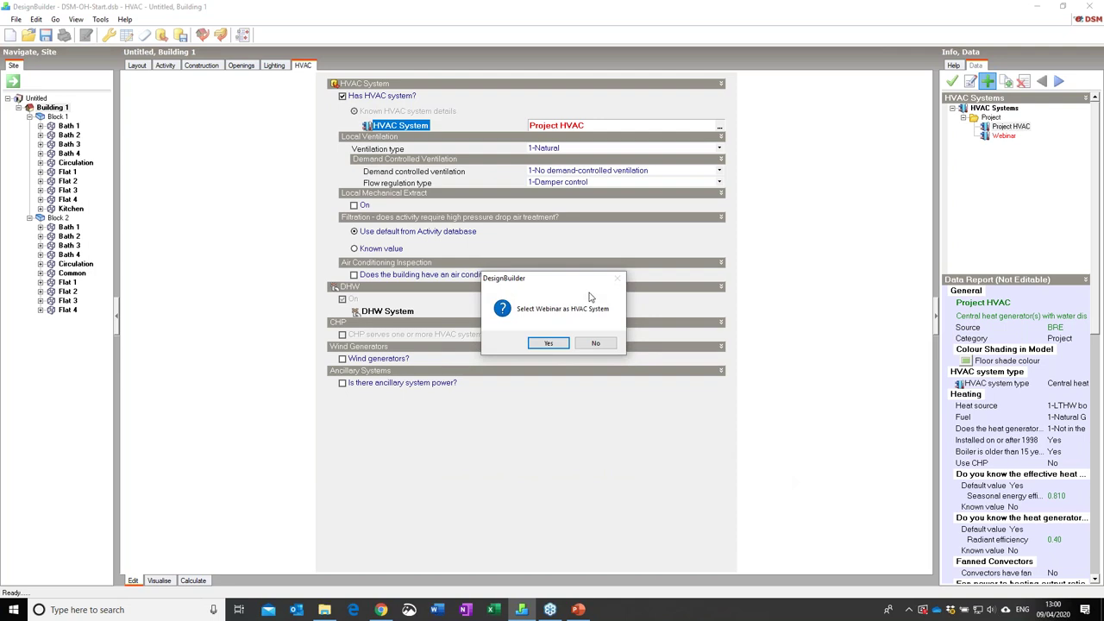
click(556, 343)
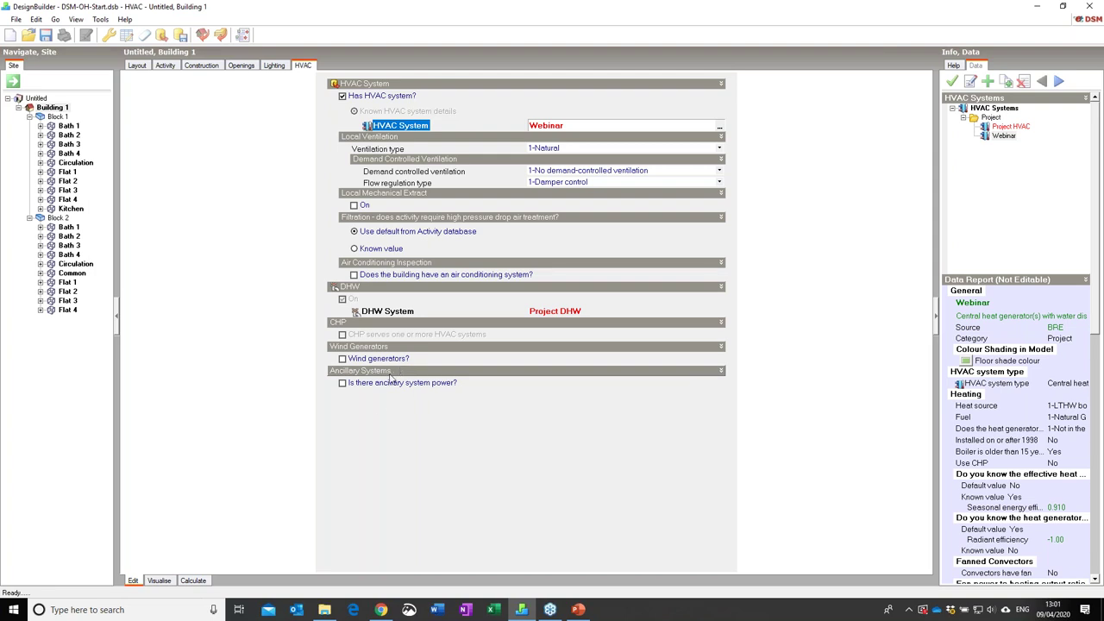
Save the model and go back to Building 1's Layout plan.
click(45, 35)
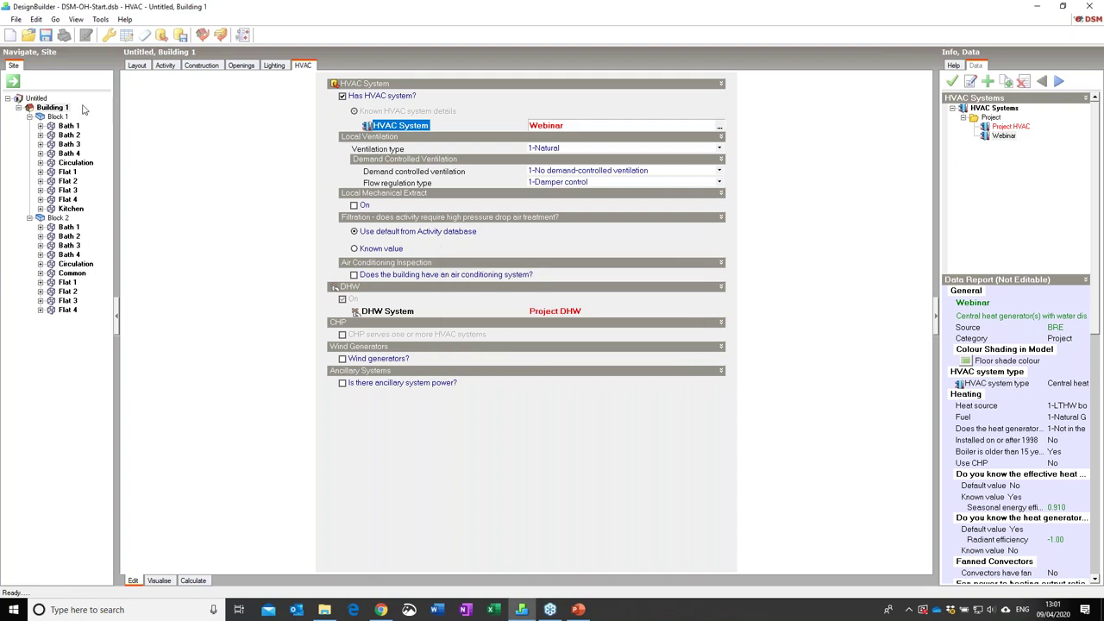
click(136, 65)
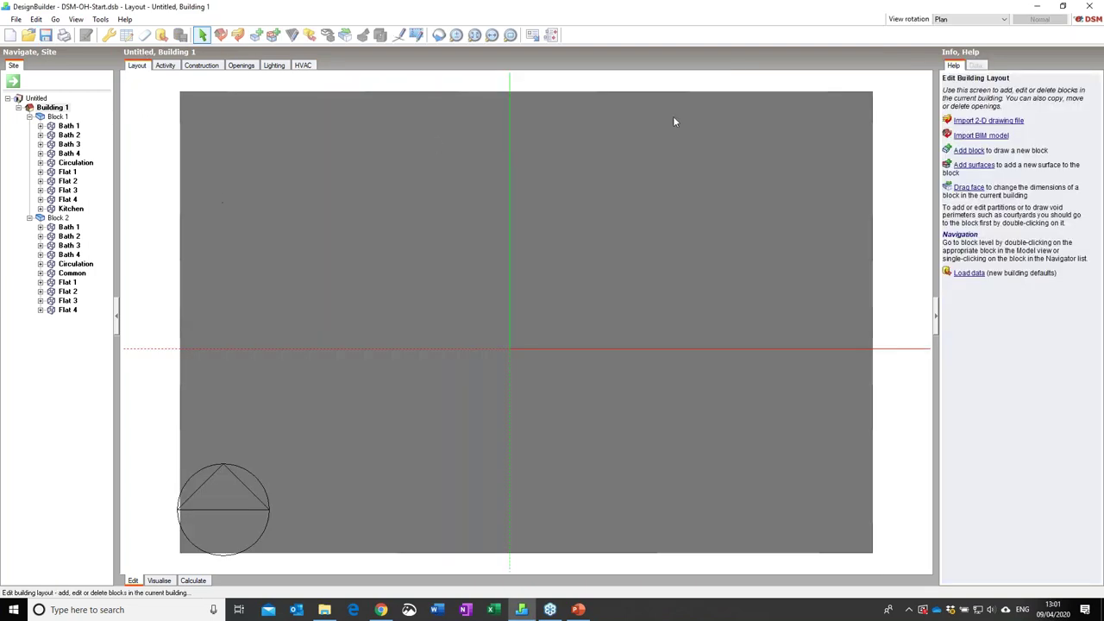
Switch to axonometric view and add a 5.00 by 2.60 m surface rectangle on the side wall.
click(959, 19)
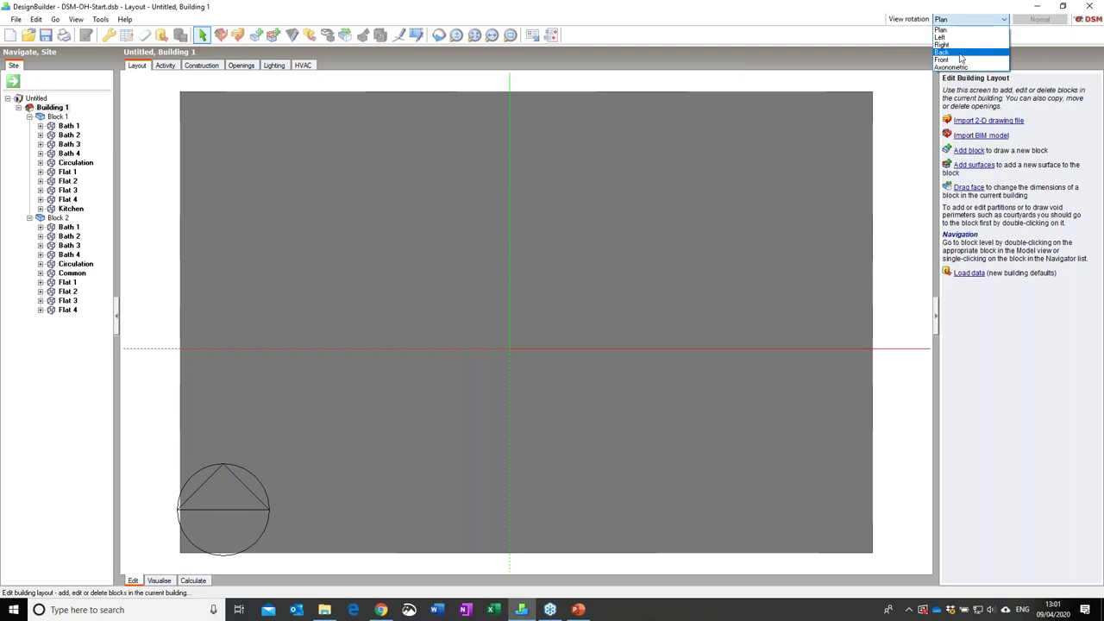
click(957, 66)
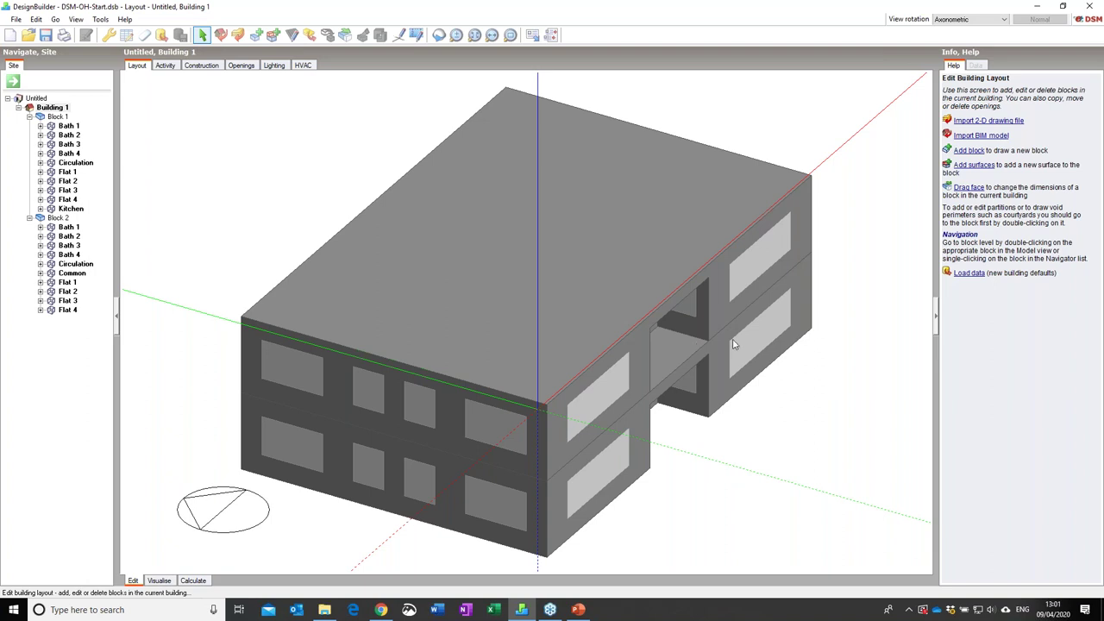
click(272, 34)
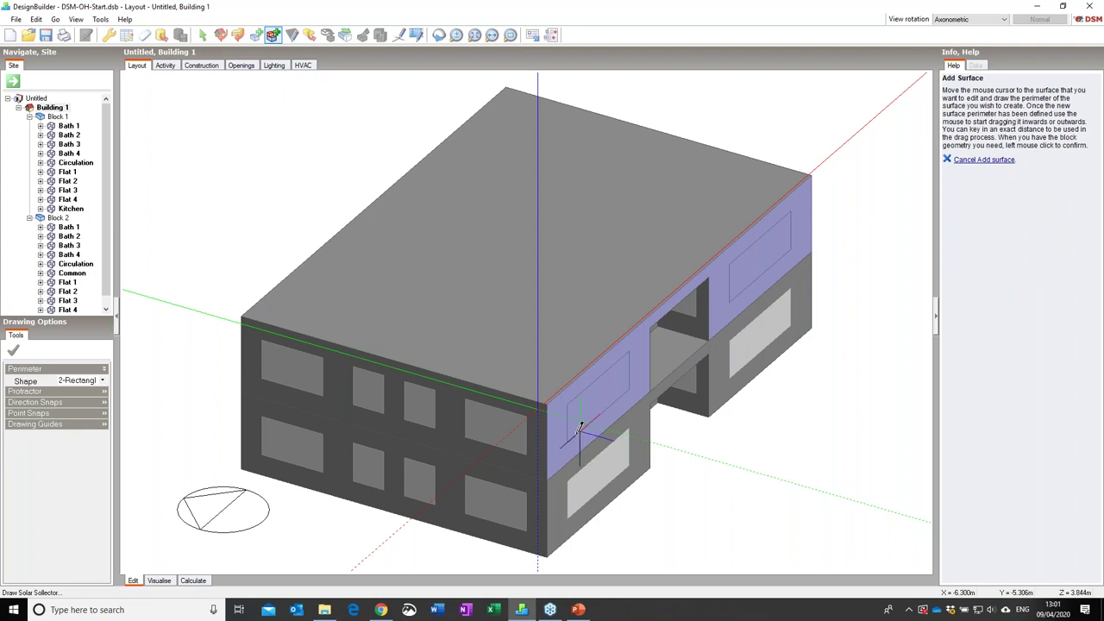
click(548, 476)
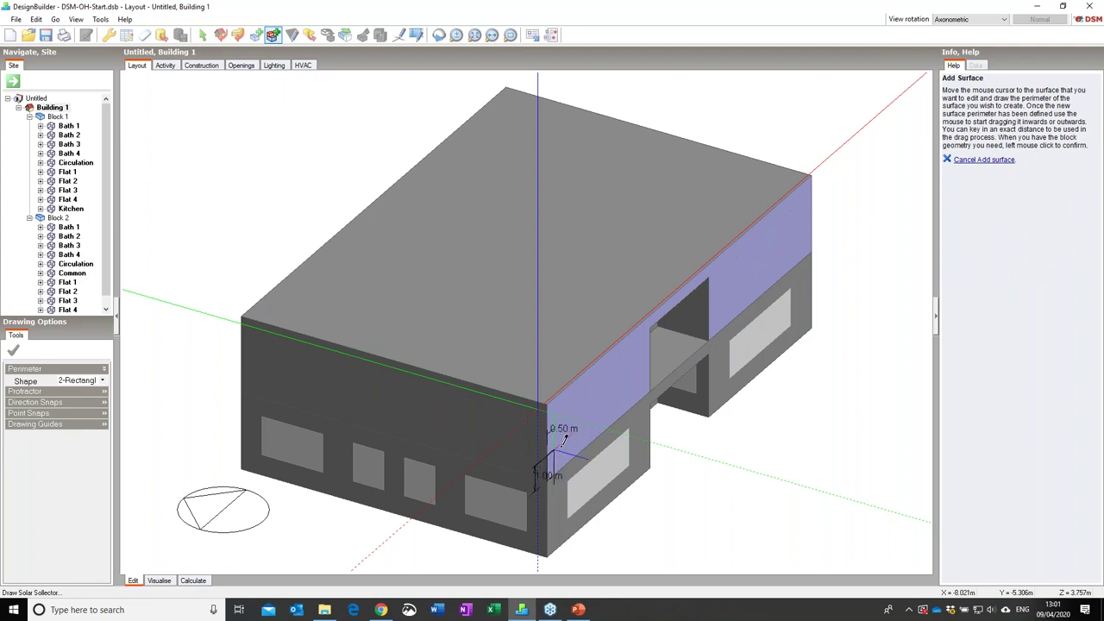
click(625, 346)
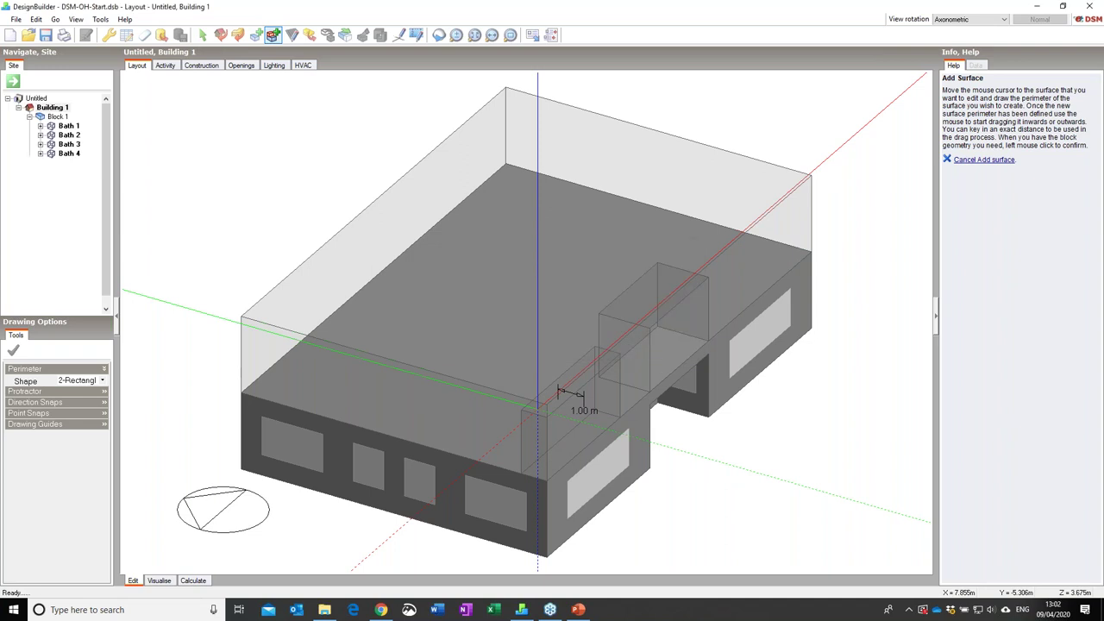
Add a second 5.00 by 2.50 m rectangle on the upper wall and push it out 1.00 m.
click(793, 246)
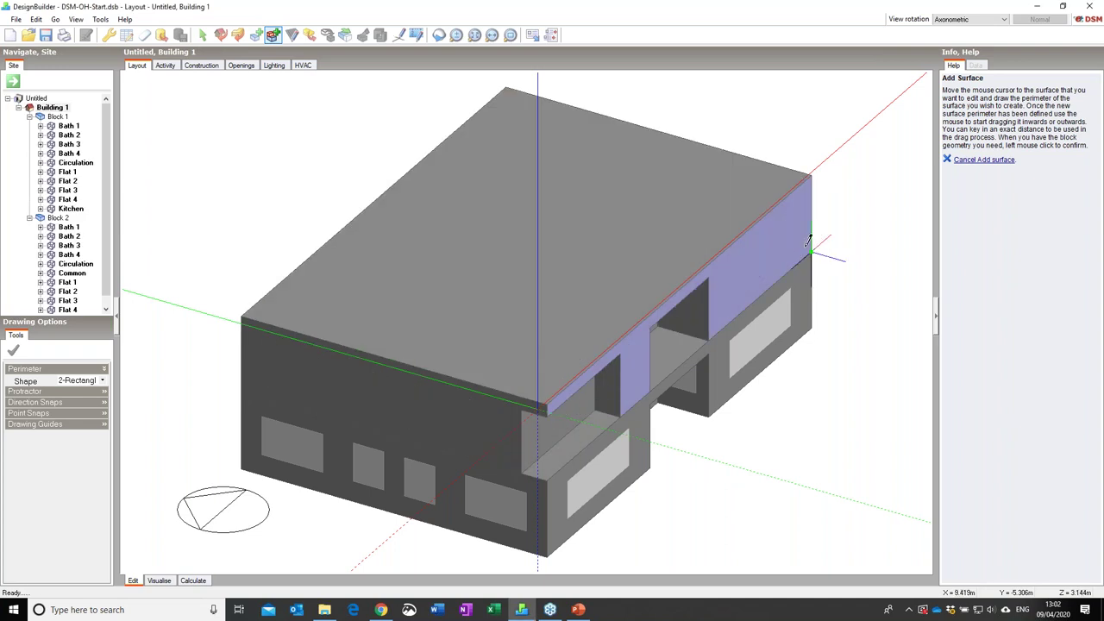
click(743, 244)
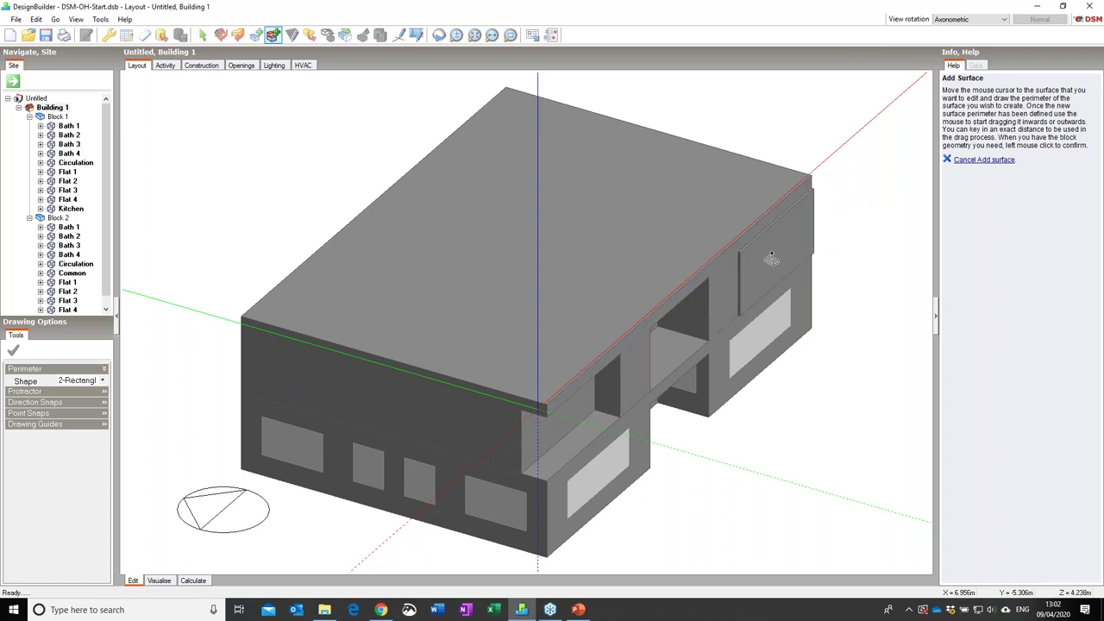
click(743, 267)
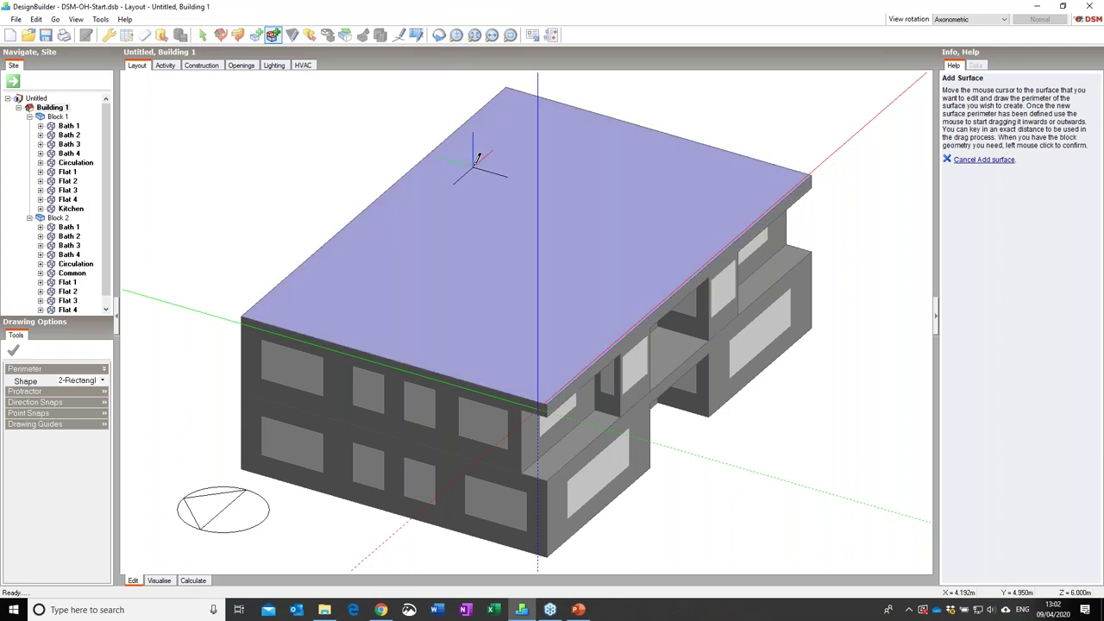
key(Escape)
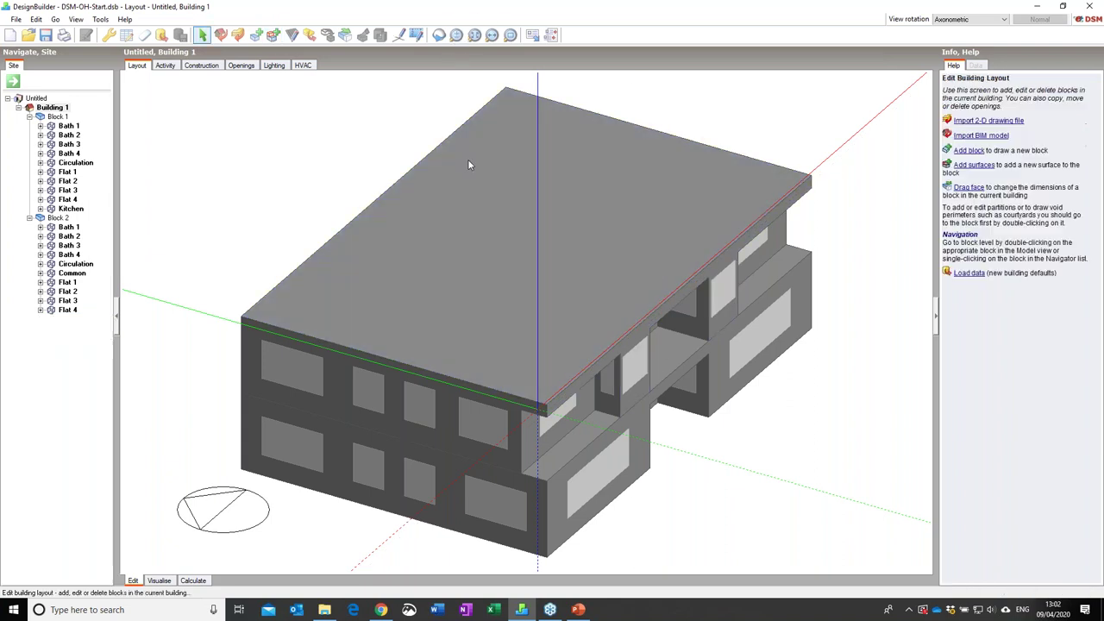
click(437, 36)
Select the recess opening and the five front-facade windows and openings.
drag(577, 310, 540, 268)
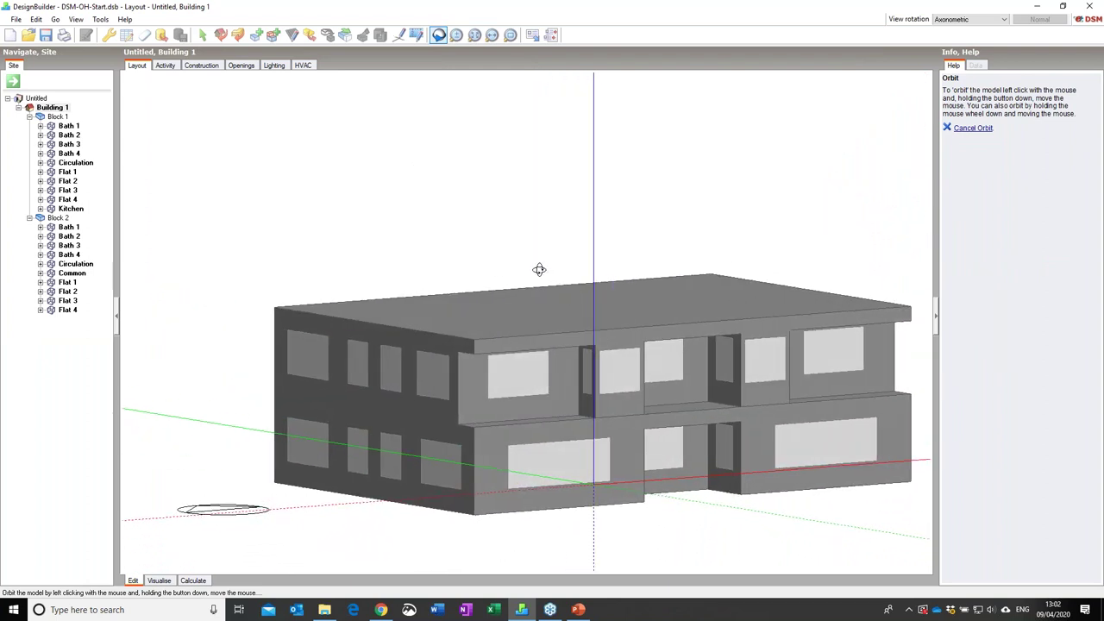
key(Escape)
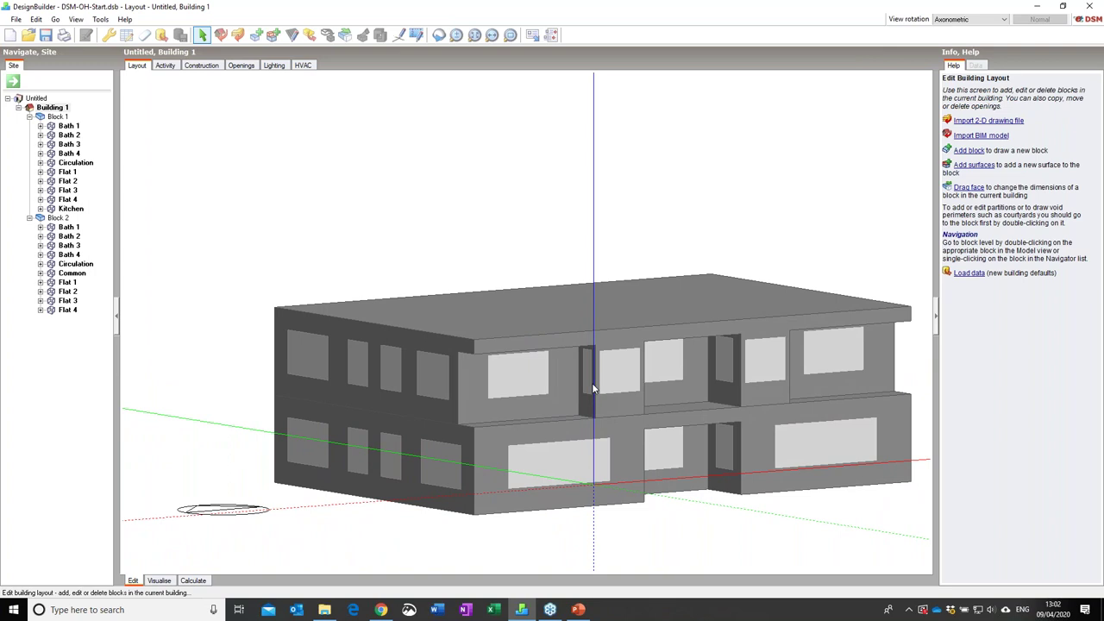
click(603, 379)
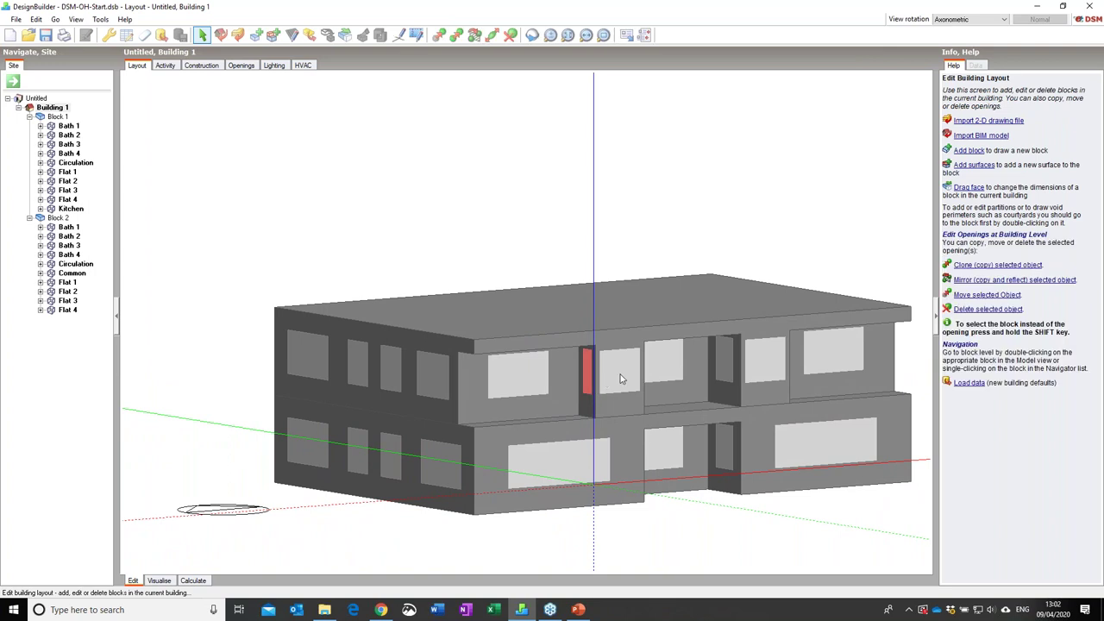
ctrl+click(621, 379)
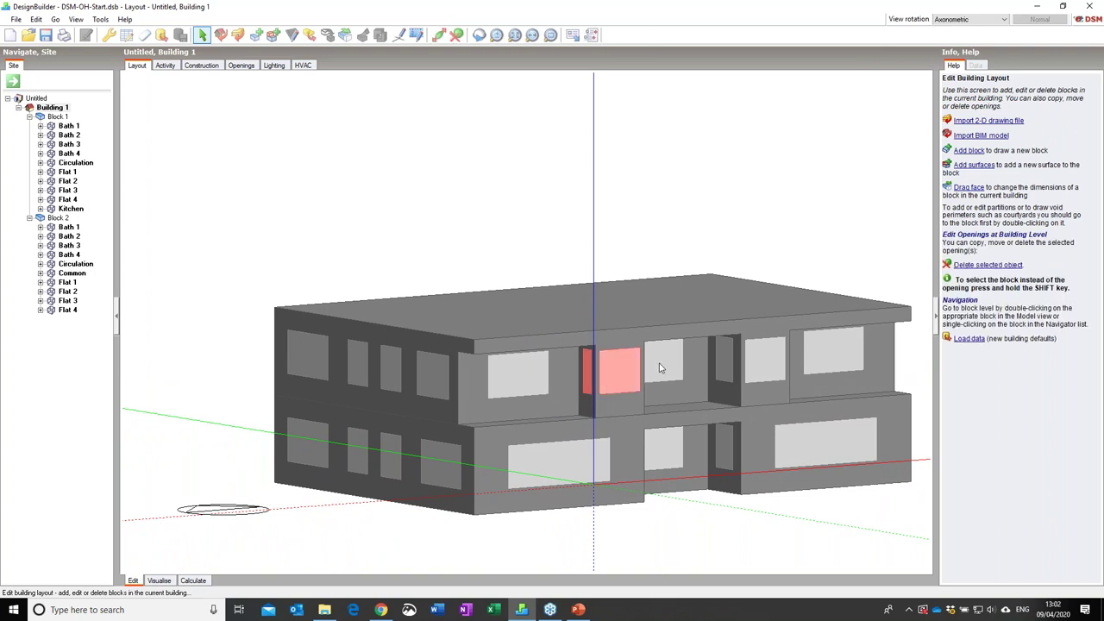
ctrl+click(669, 448)
ctrl+click(726, 360)
ctrl+click(718, 449)
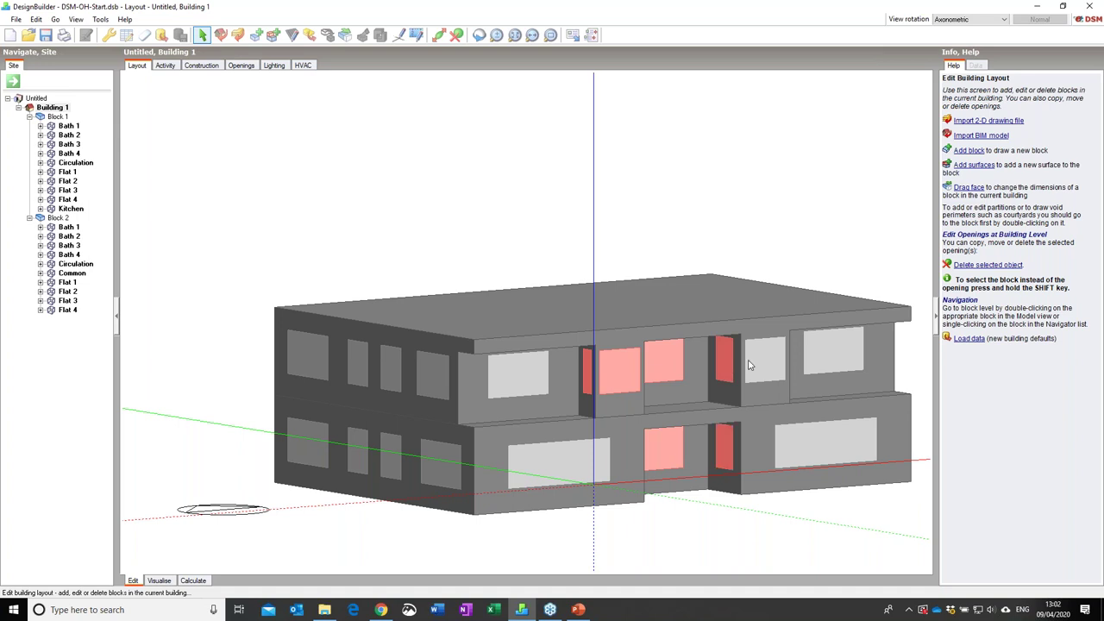
ctrl+click(766, 360)
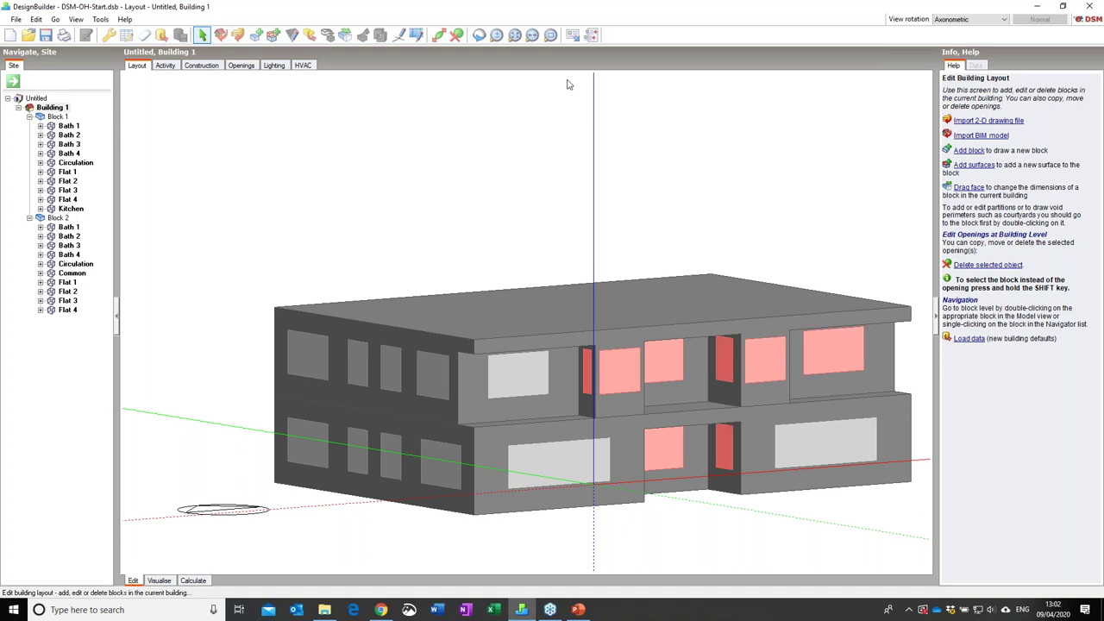
click(478, 36)
drag(627, 179, 515, 181)
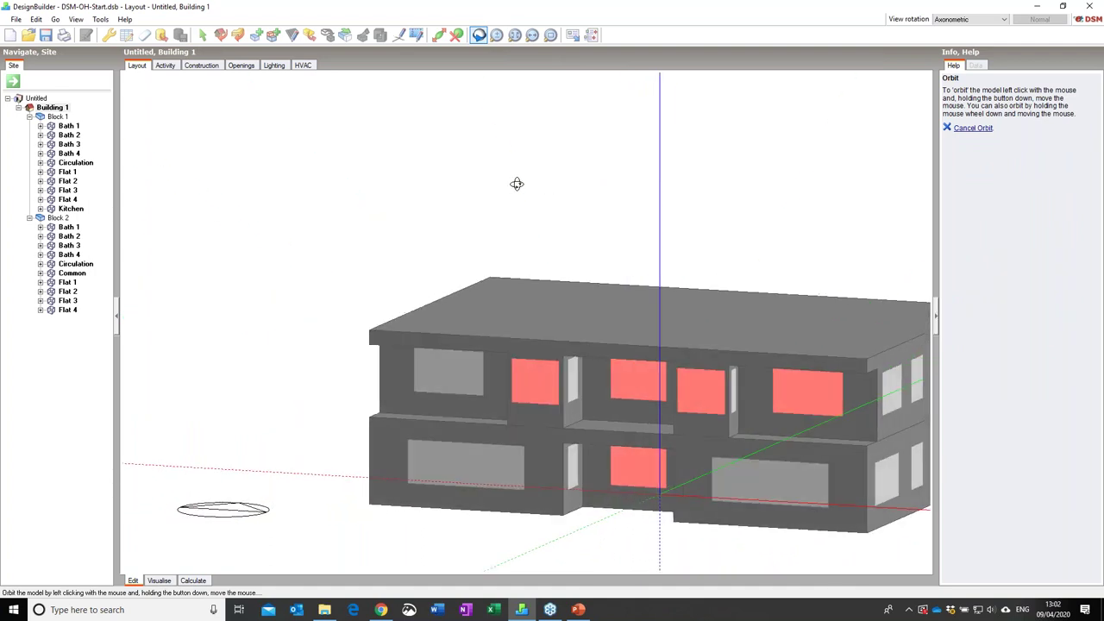
key(Escape)
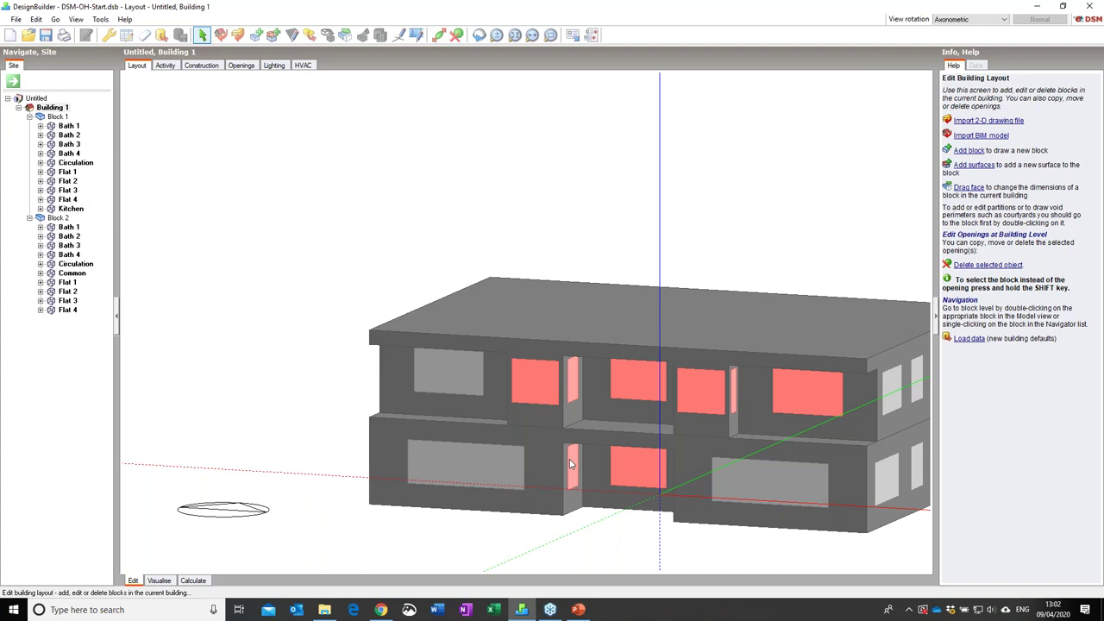
Delete the selected openings and open Block 2 Flat 1's wall for surface editing.
key(Delete)
click(559, 343)
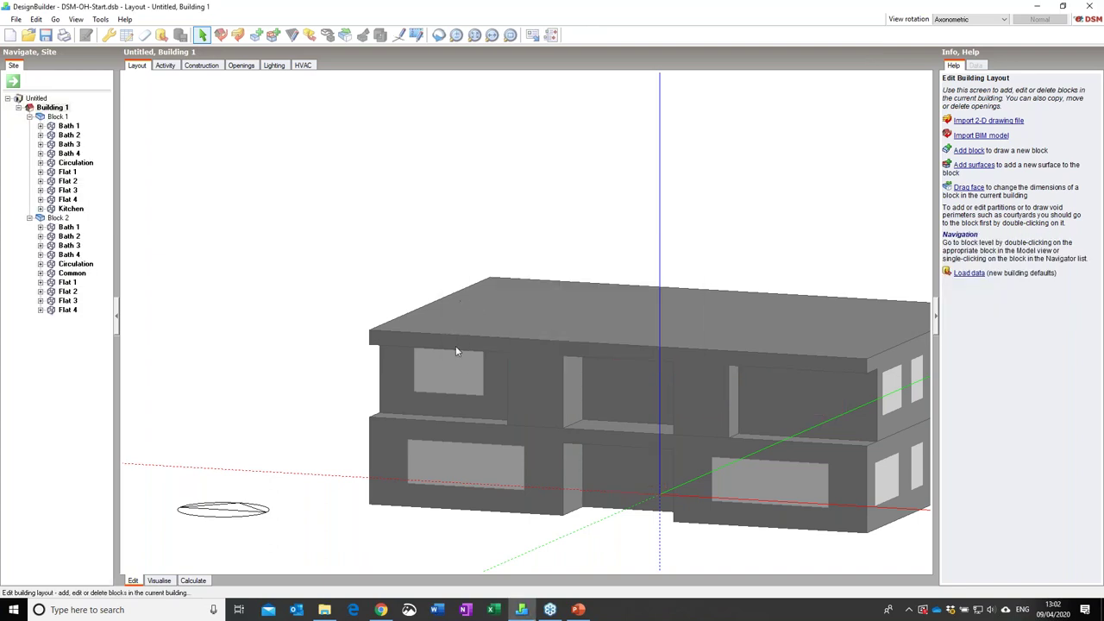
click(447, 380)
double_click(446, 372)
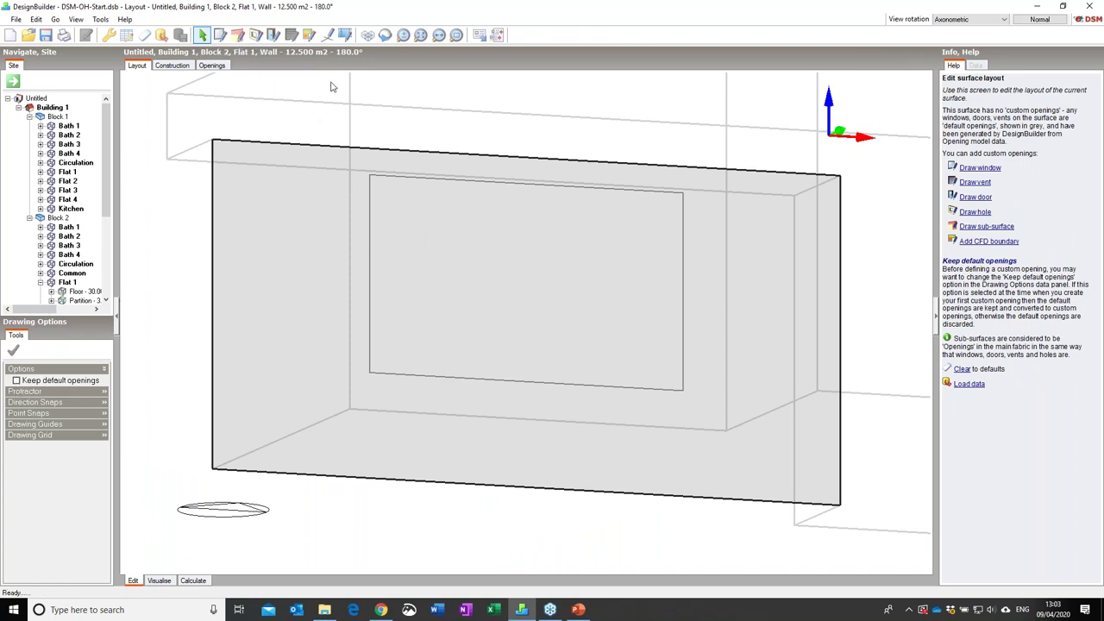
Draw a 2.00 m square window on the Flat 1 wall, then return to the whole building.
click(220, 35)
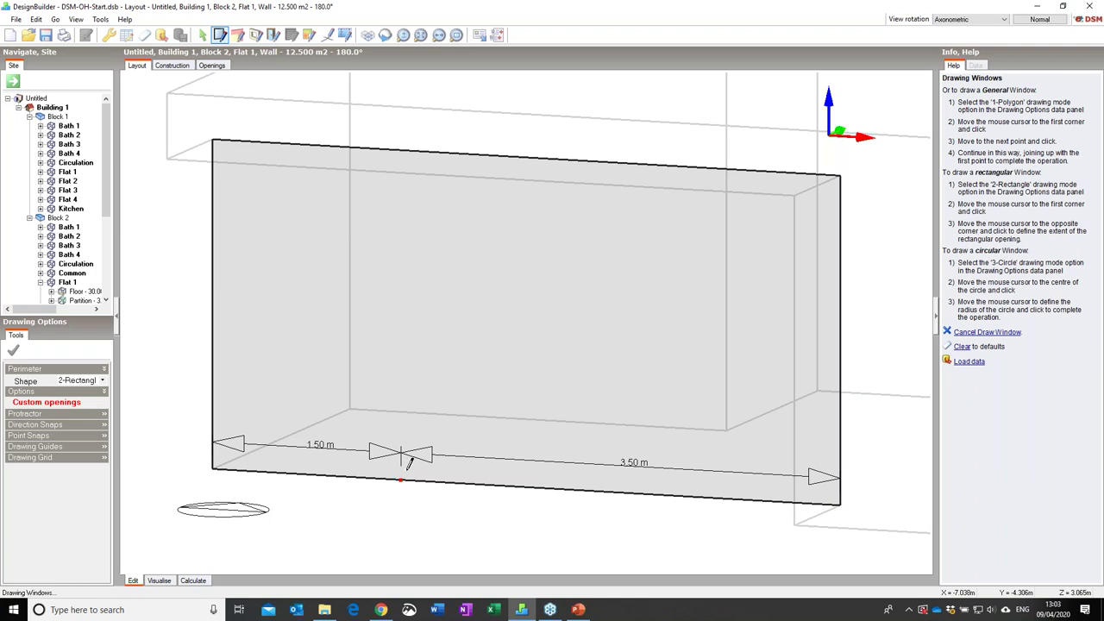
click(402, 461)
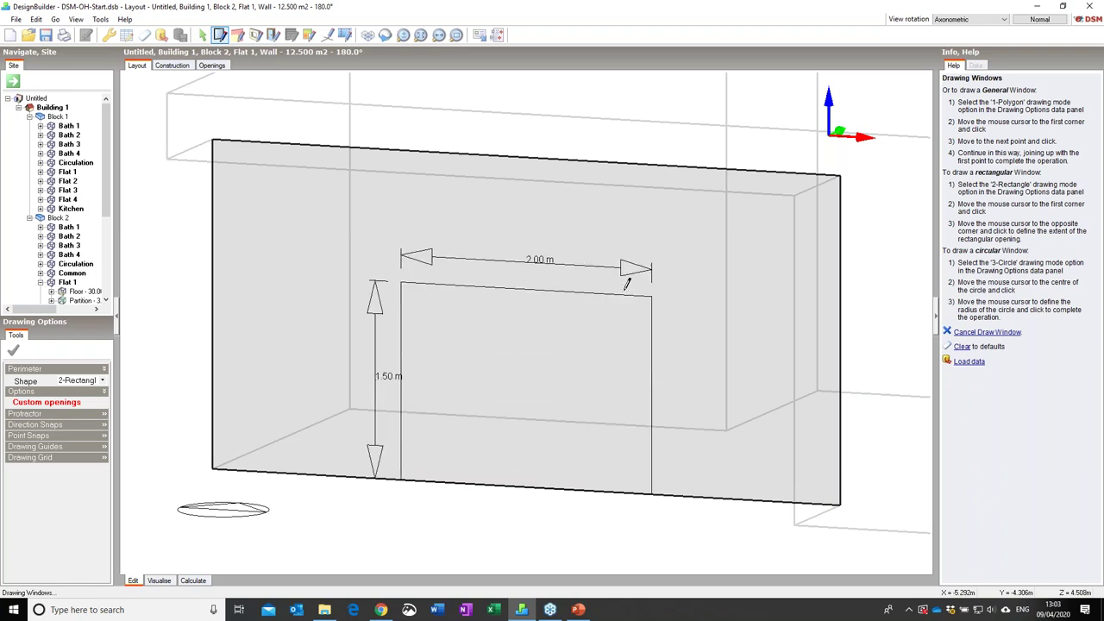
click(634, 233)
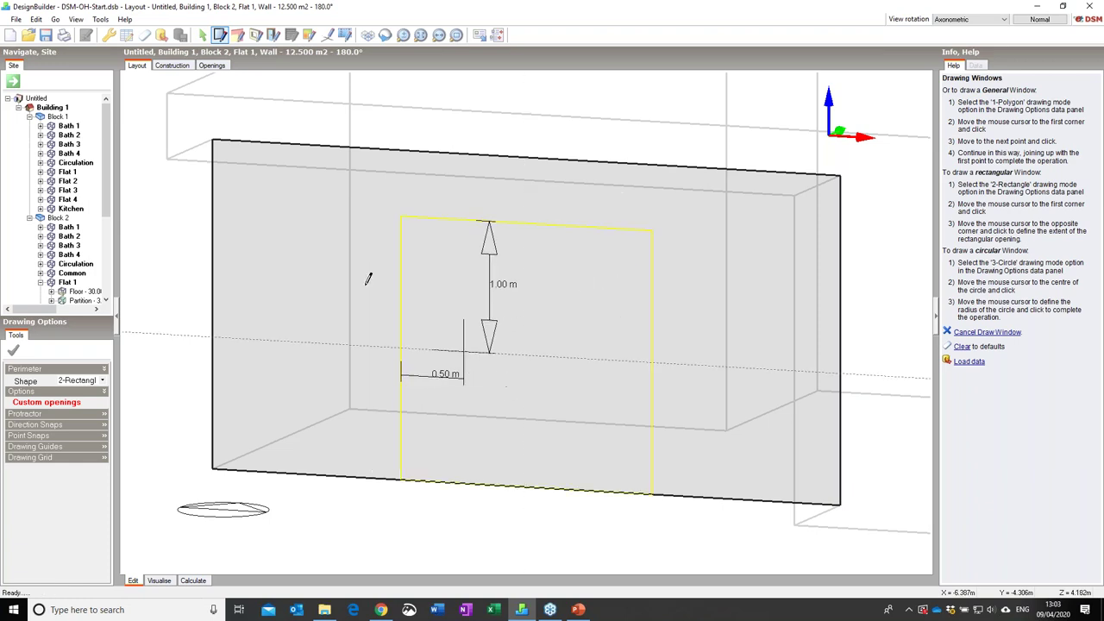
click(54, 108)
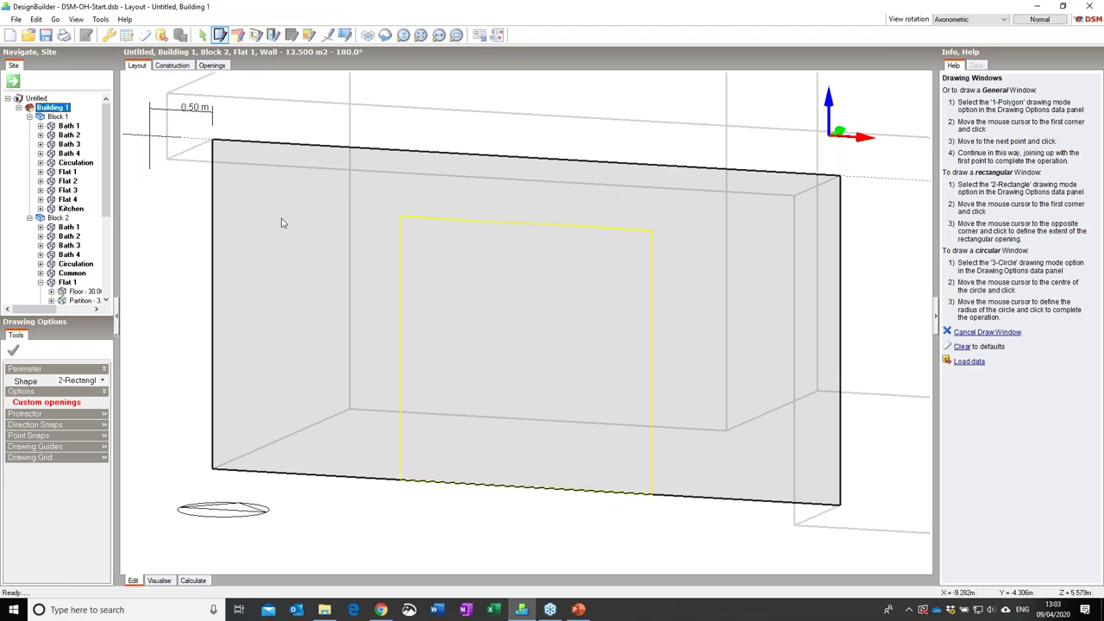
click(243, 302)
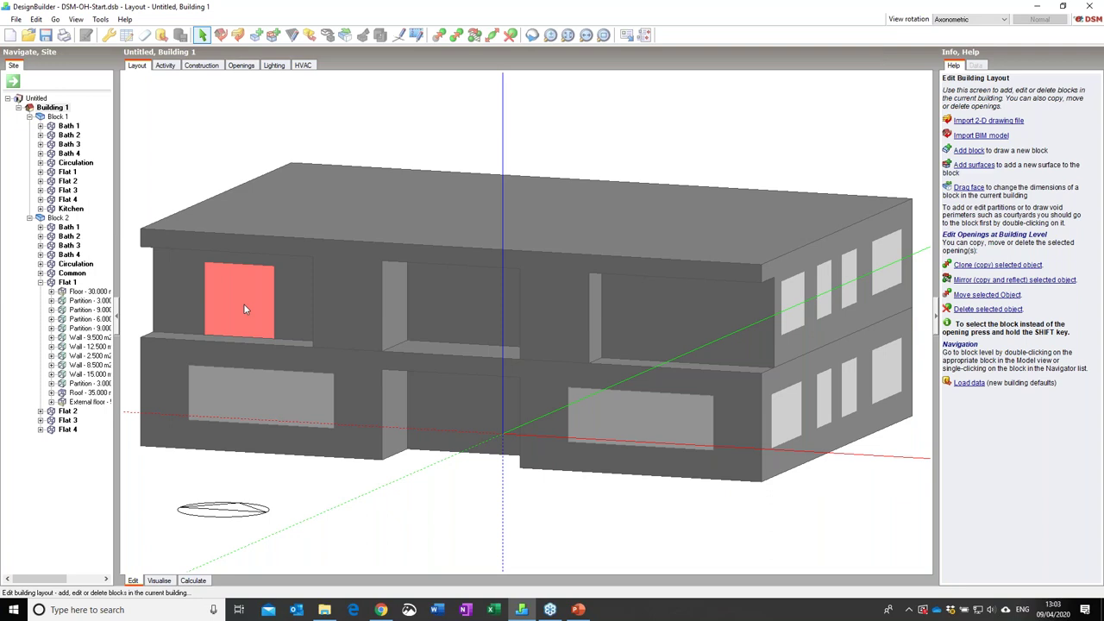
Clone the window onto the upper middle, lower middle and upper-right front walls, then save.
right_click(243, 302)
click(274, 367)
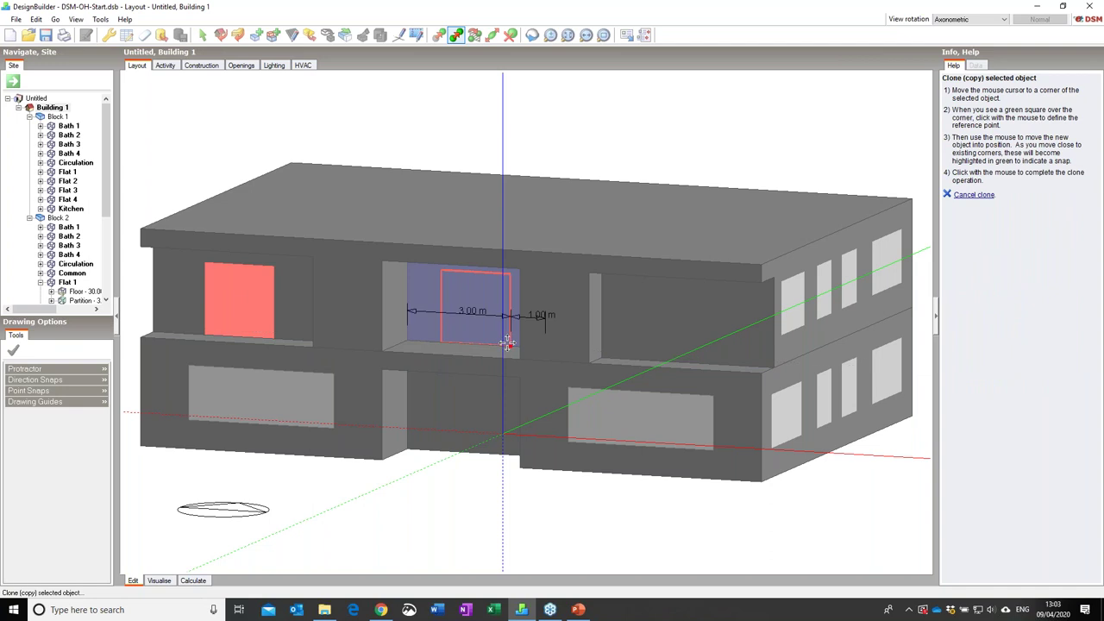
click(507, 343)
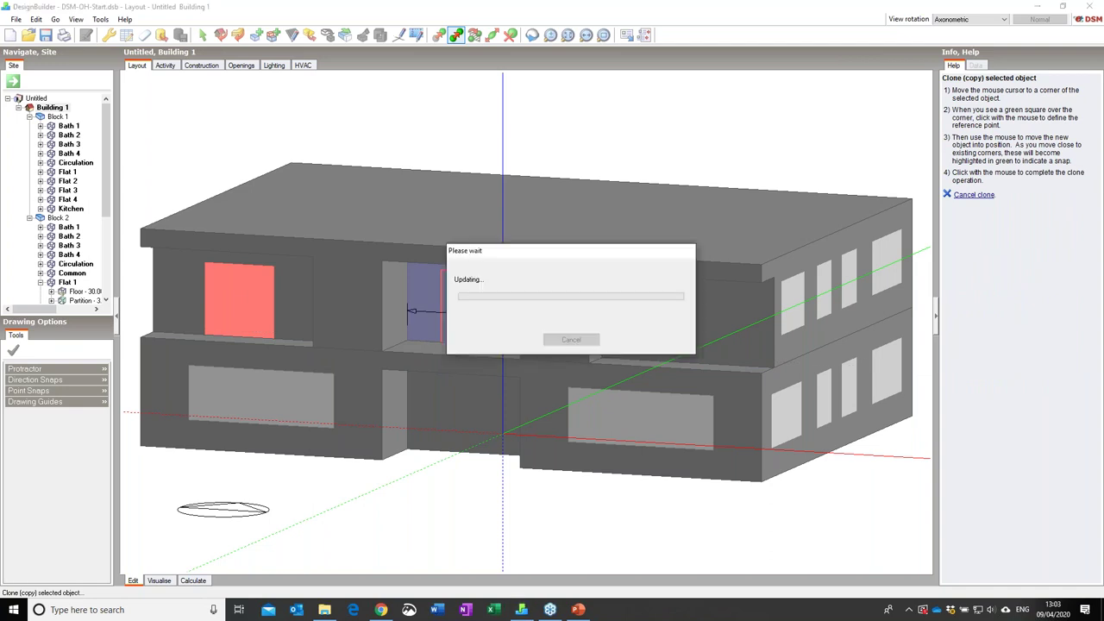
click(273, 336)
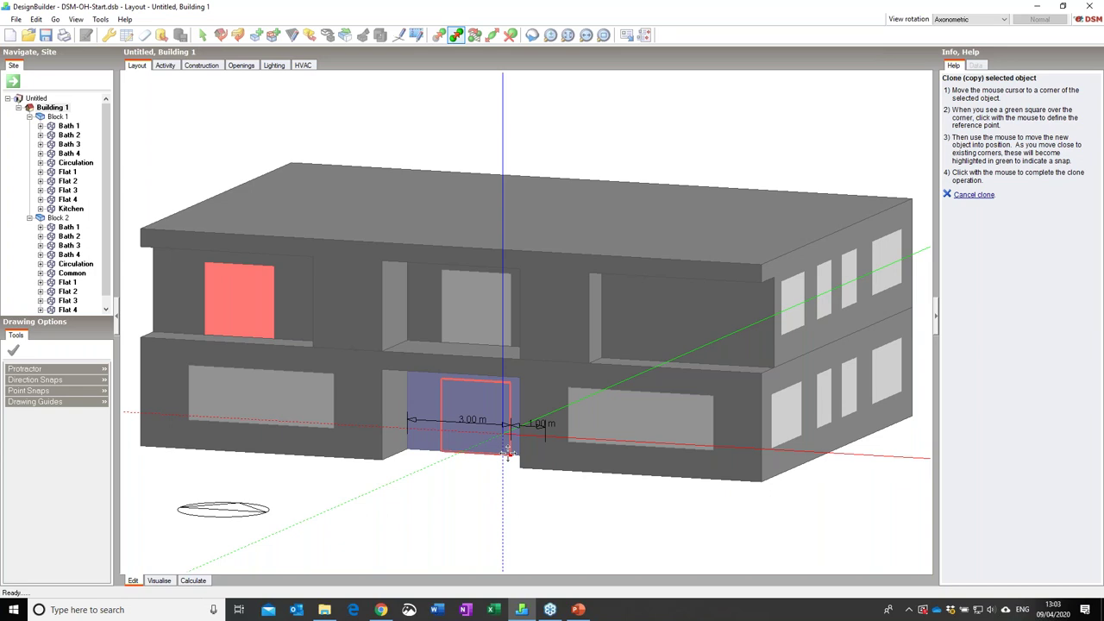
click(507, 451)
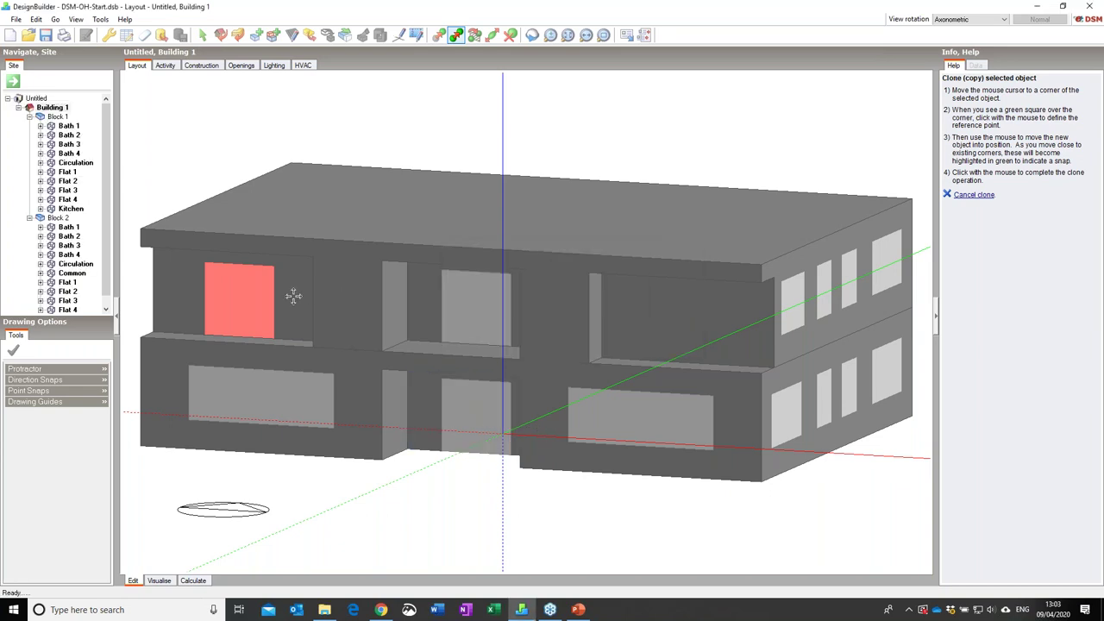
click(274, 336)
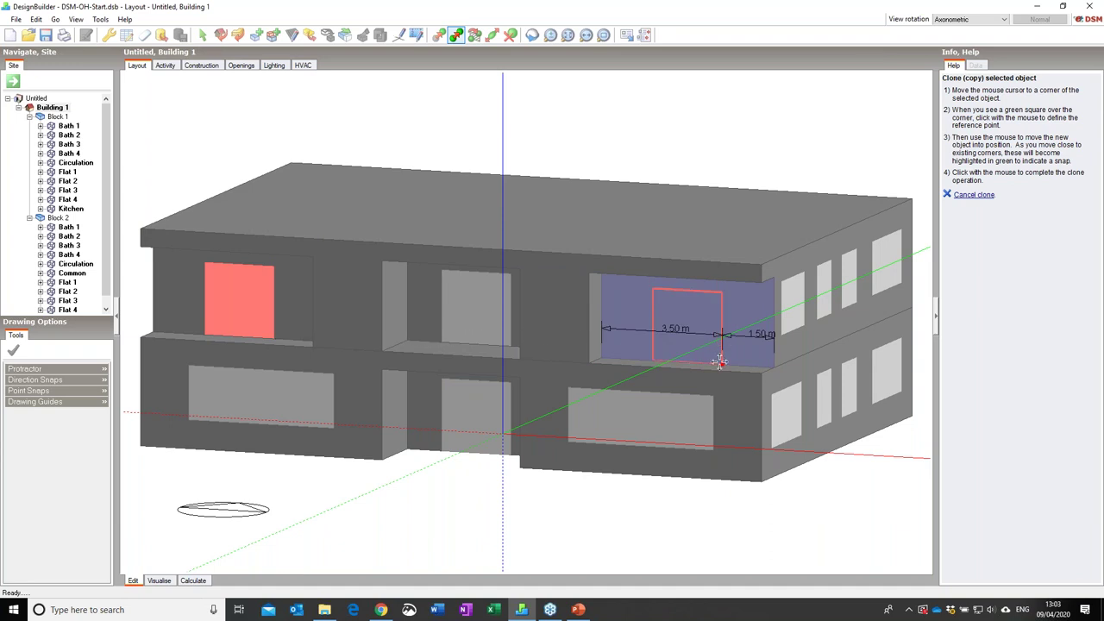
click(720, 360)
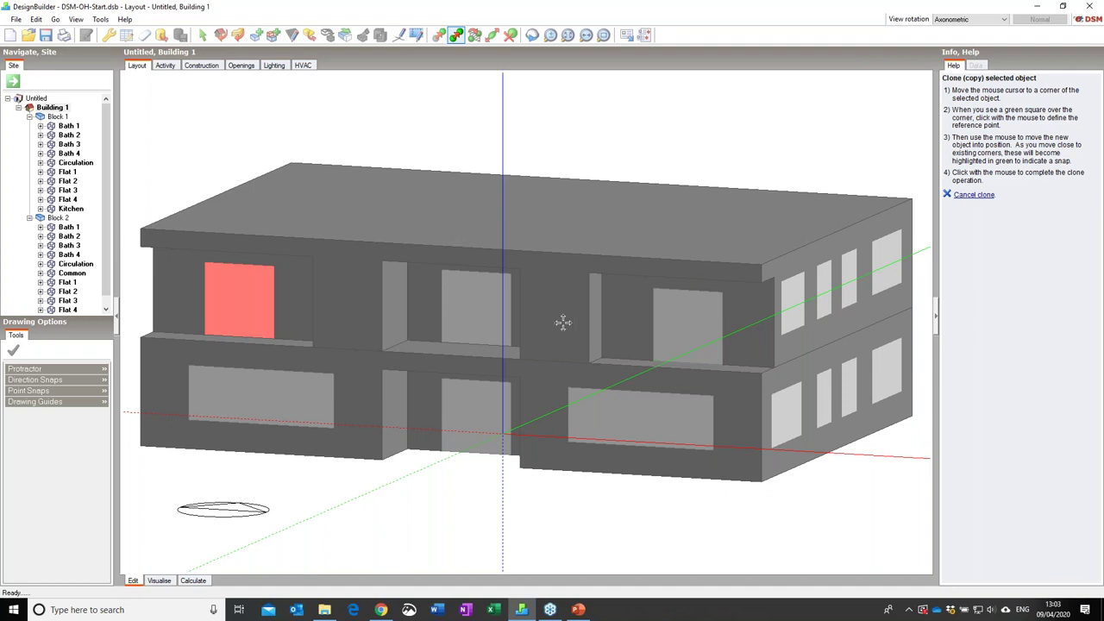
click(46, 34)
key(Escape)
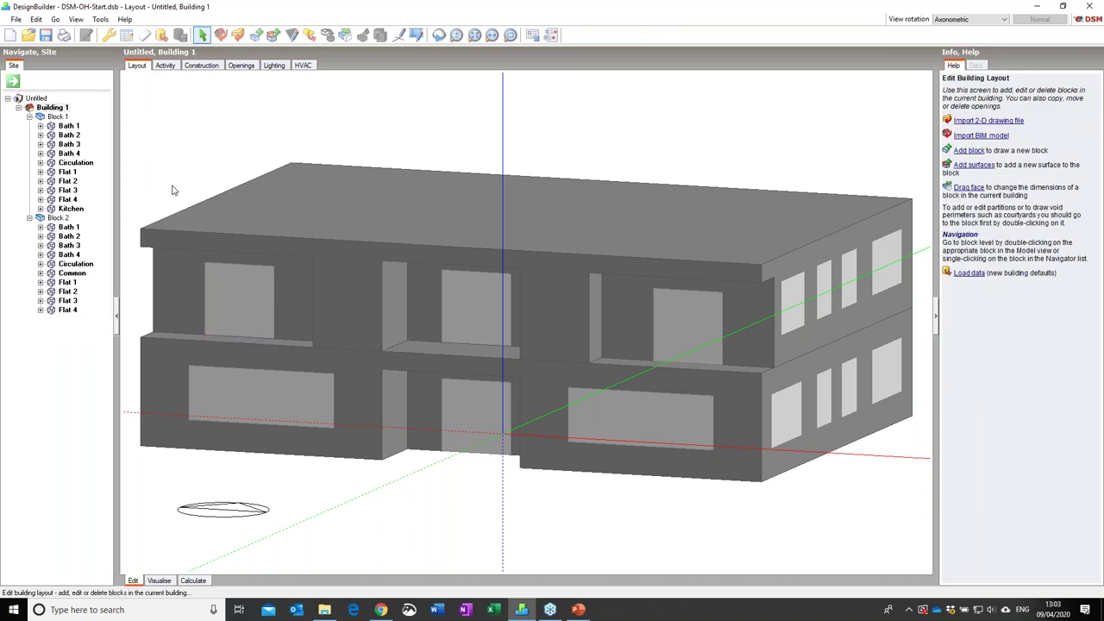
Choose the Preferred height 1.5m, 10% glazed facade template to load.
click(160, 36)
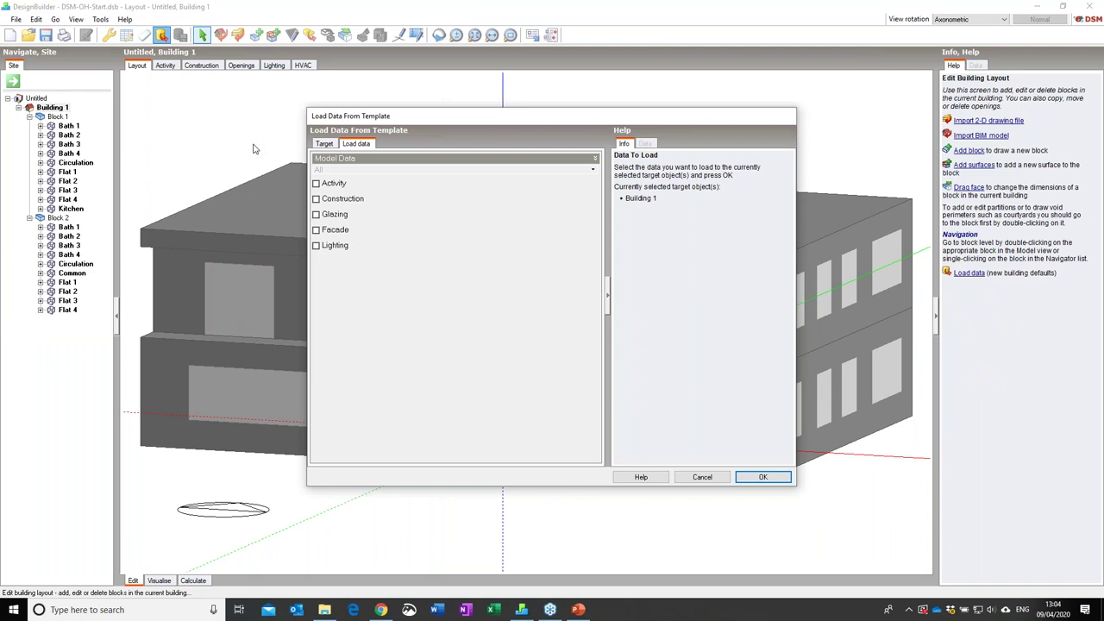
click(326, 233)
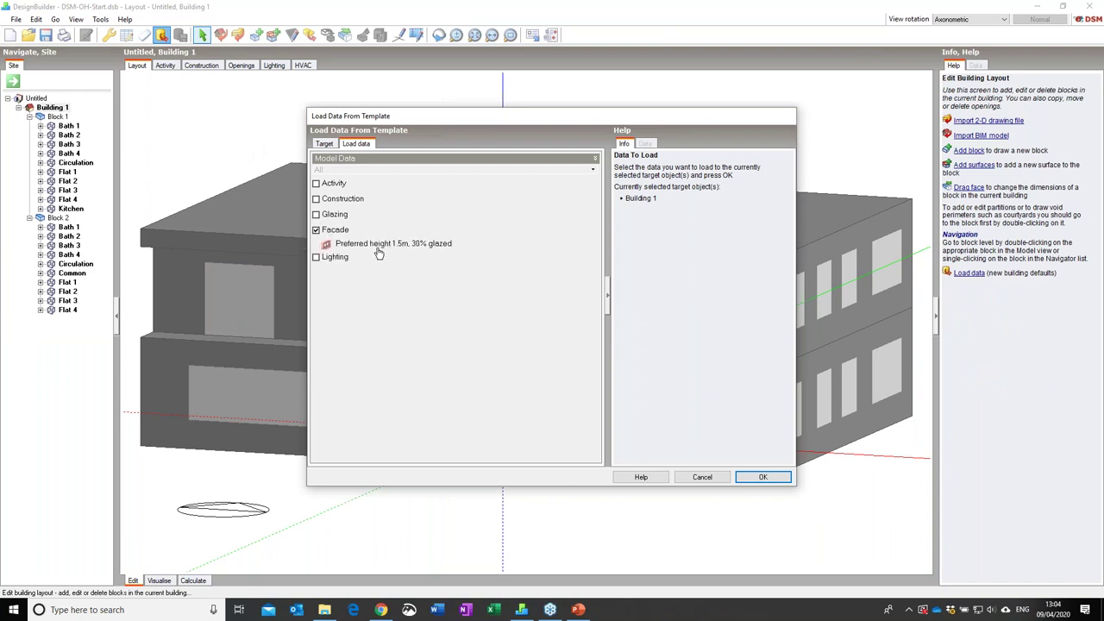
click(387, 245)
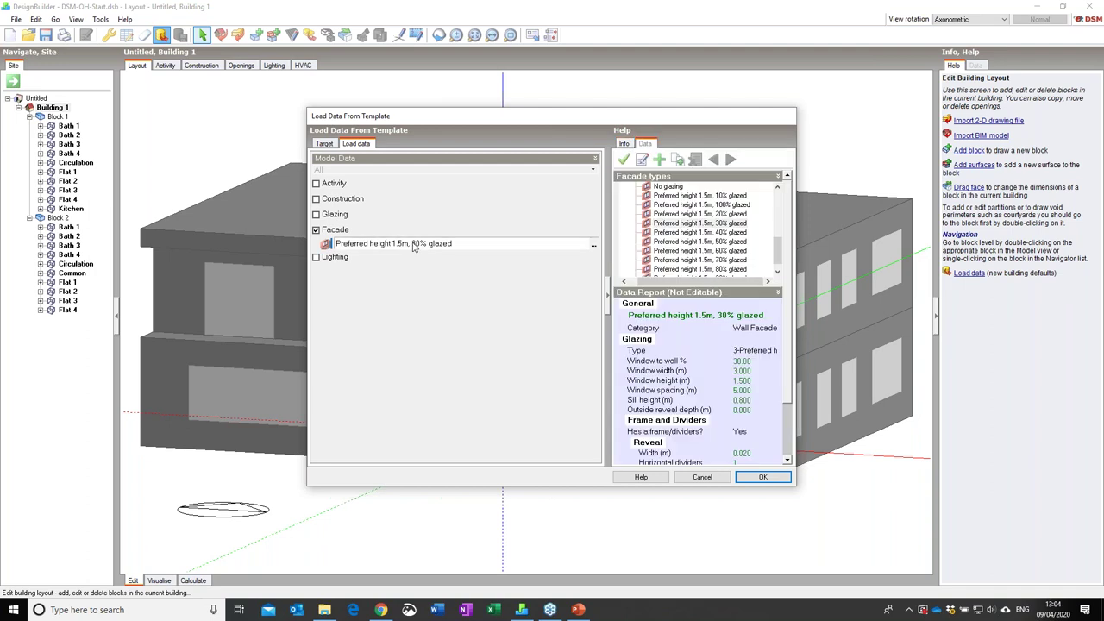
click(722, 197)
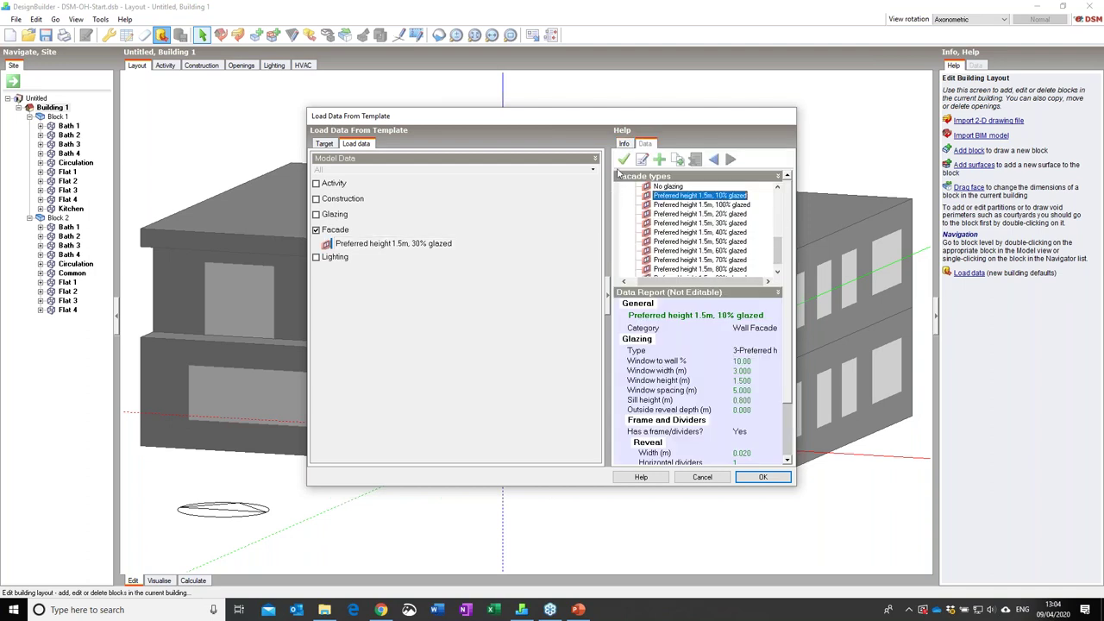
click(623, 160)
Limit targets to external walls facing 90° with the selection filter and apply the template.
click(325, 145)
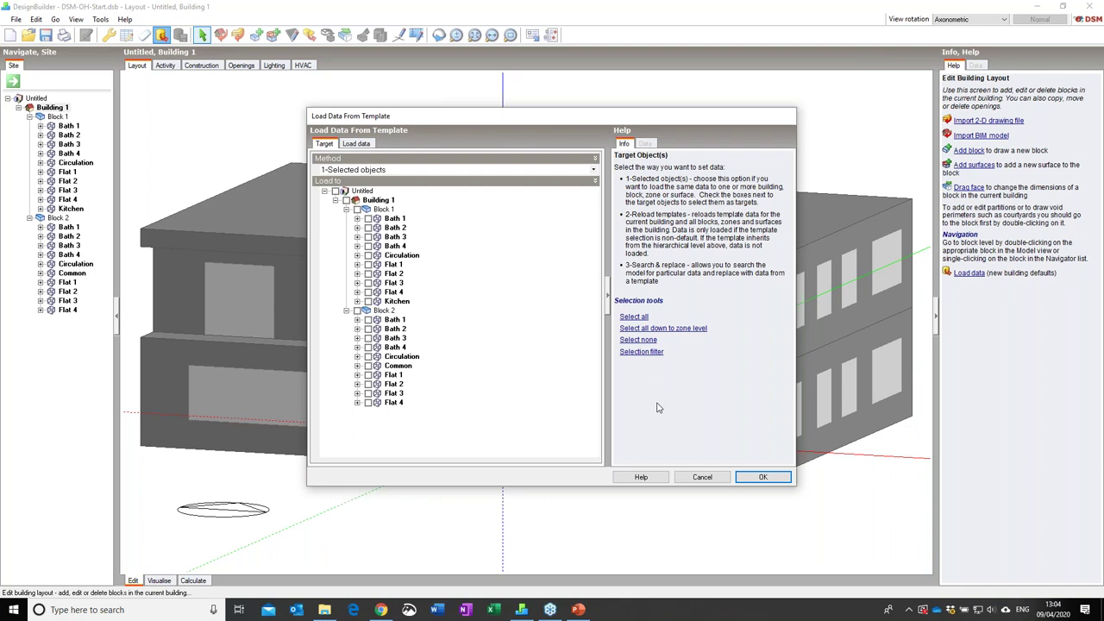
click(619, 352)
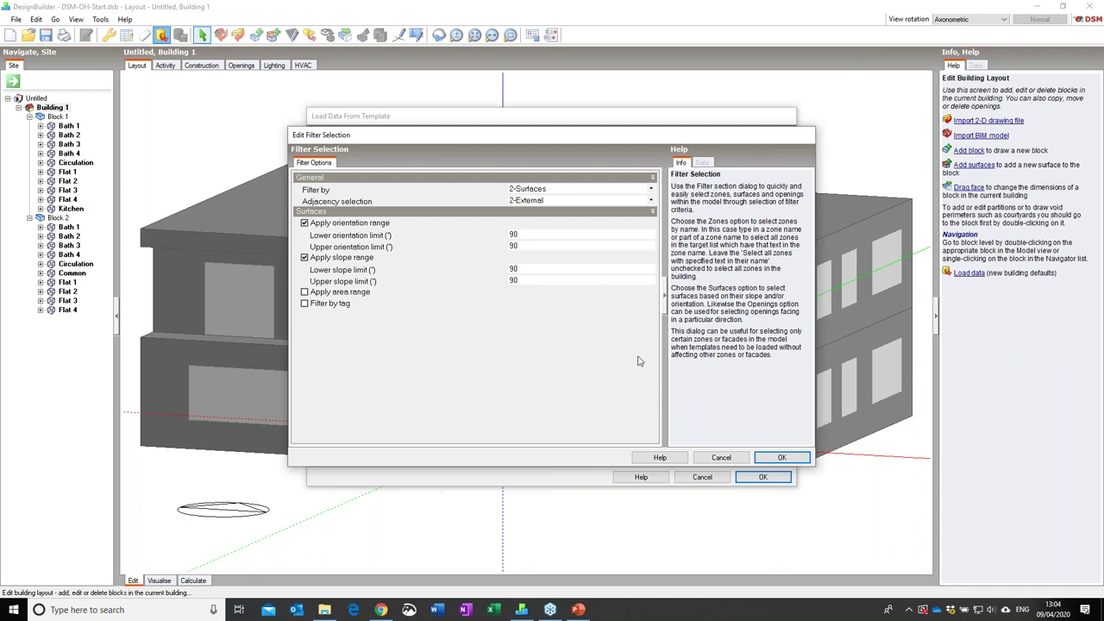
click(778, 458)
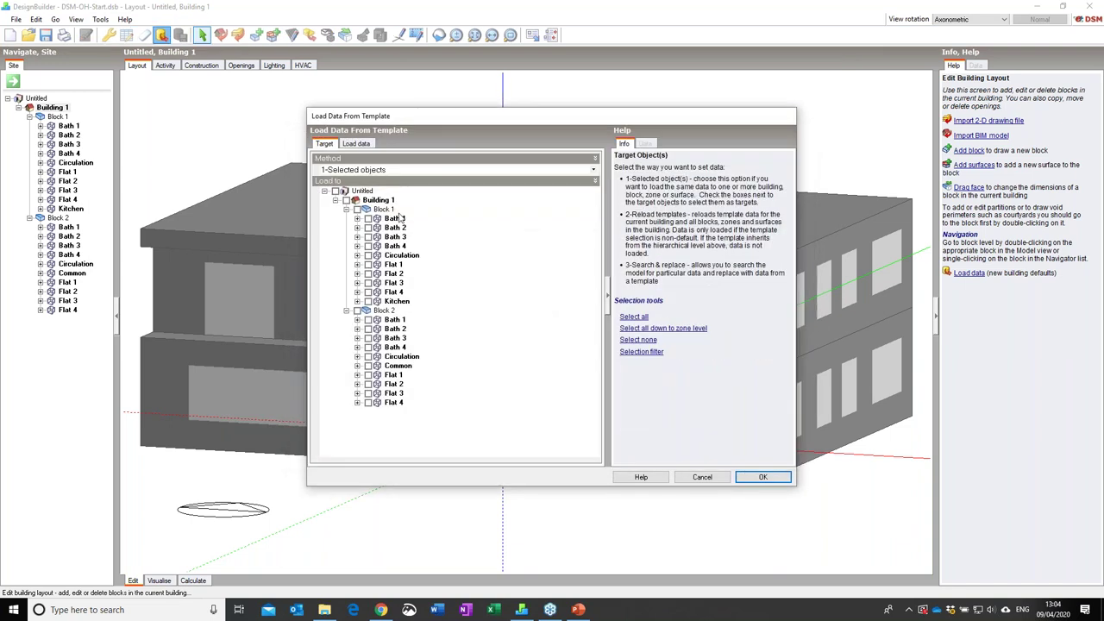
click(348, 144)
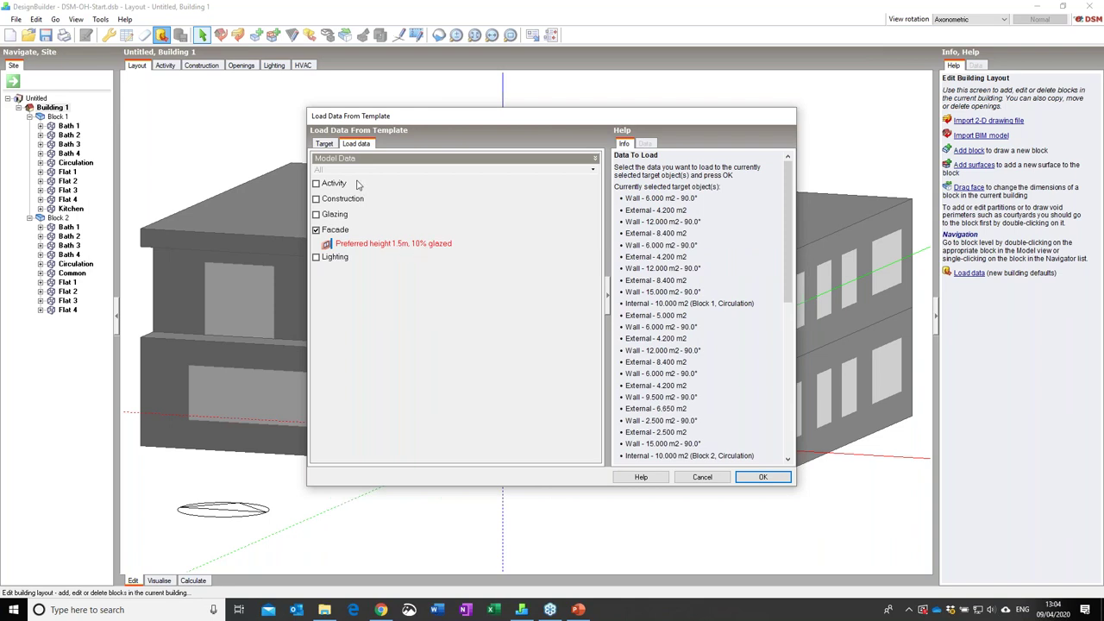
click(331, 145)
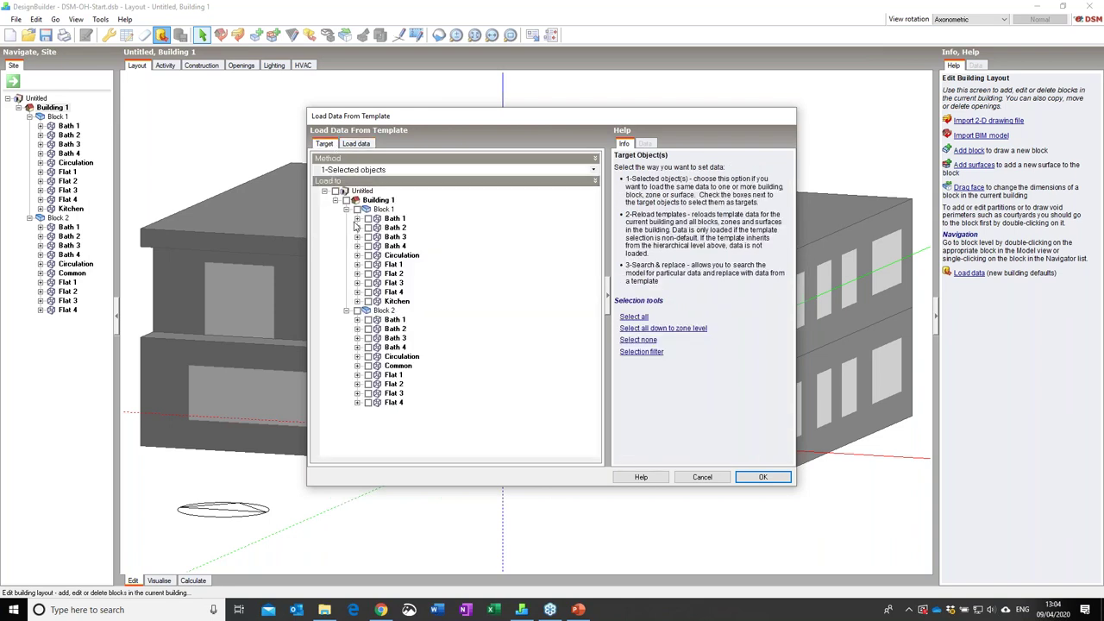
click(762, 477)
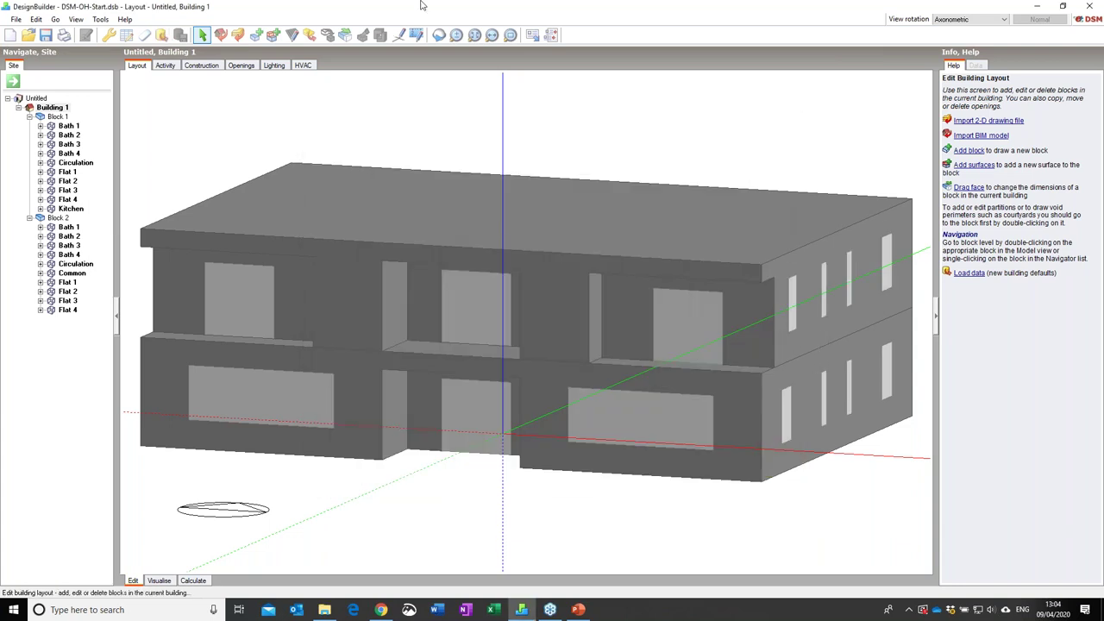
click(438, 35)
Orbit to the building's opposite side and pick the 10% glazed facade template to load.
drag(340, 163, 452, 165)
click(201, 35)
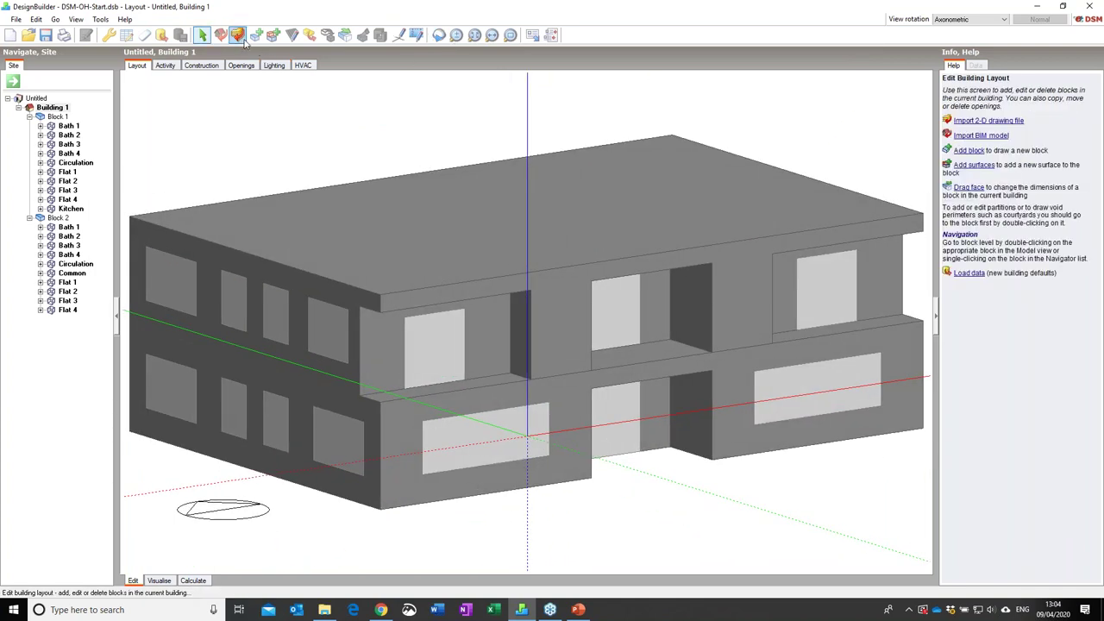
click(161, 34)
click(238, 230)
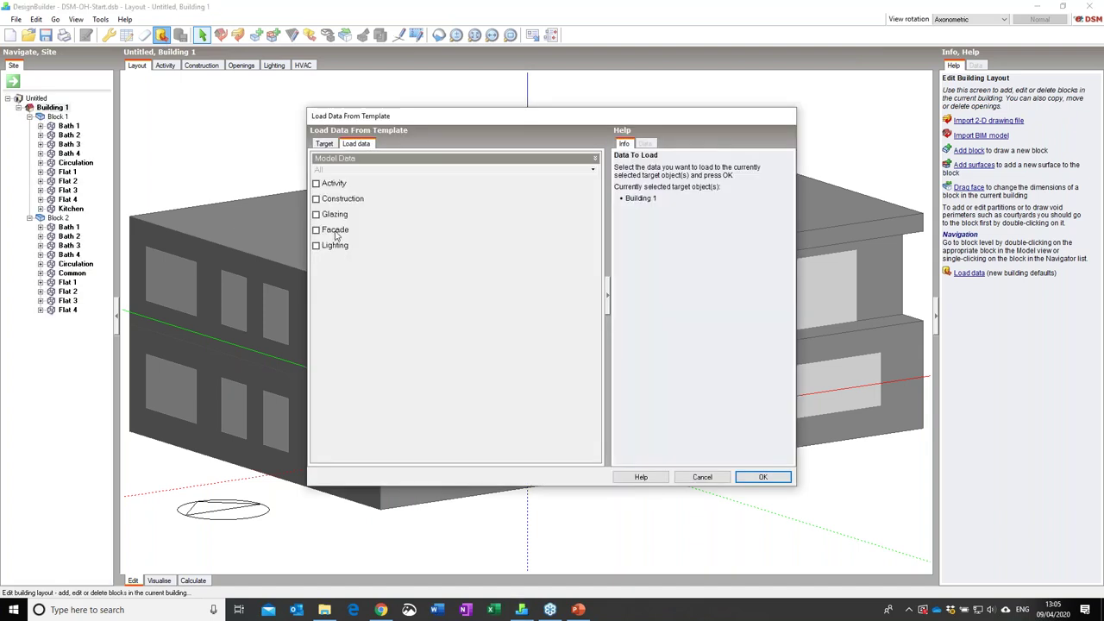
click(334, 230)
click(387, 245)
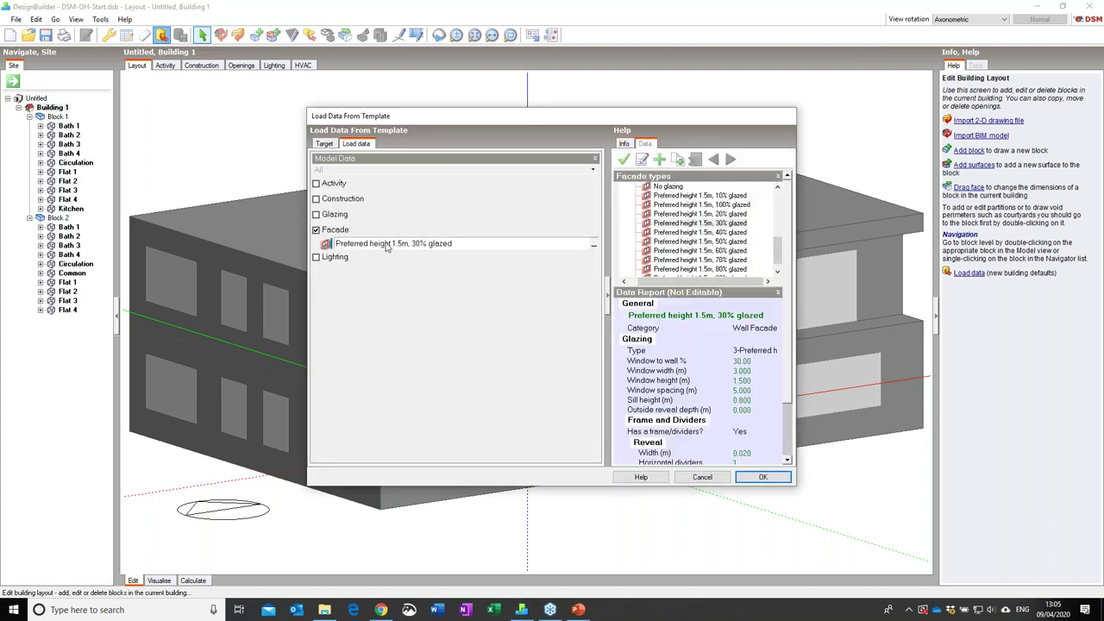
click(703, 197)
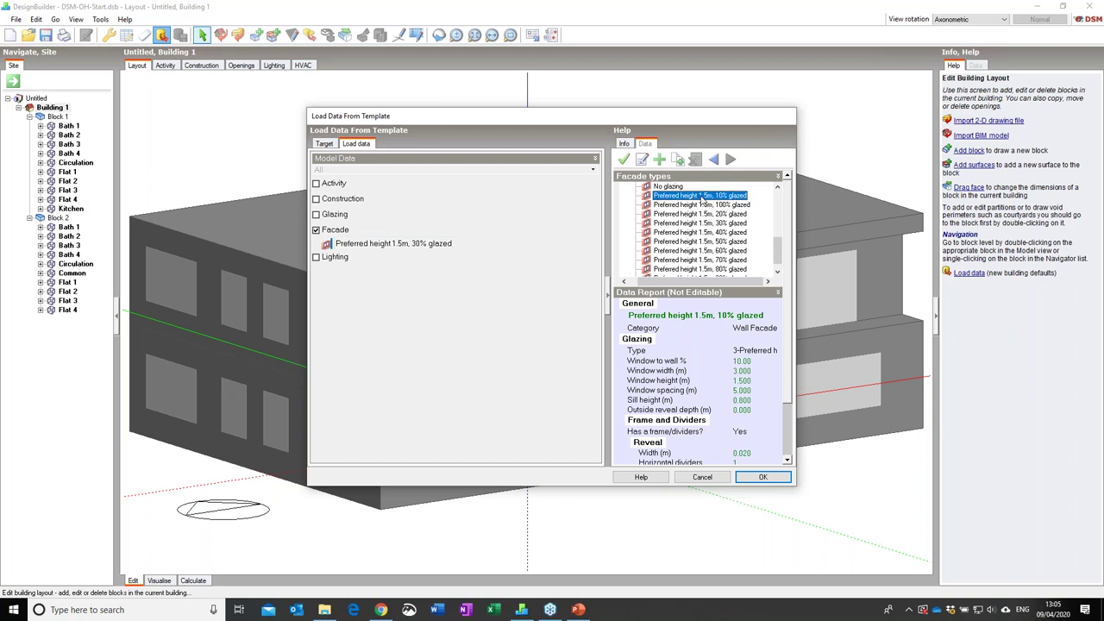
click(624, 161)
Filter targets to walls oriented 270–270°, apply the facade template, and save the project.
click(325, 144)
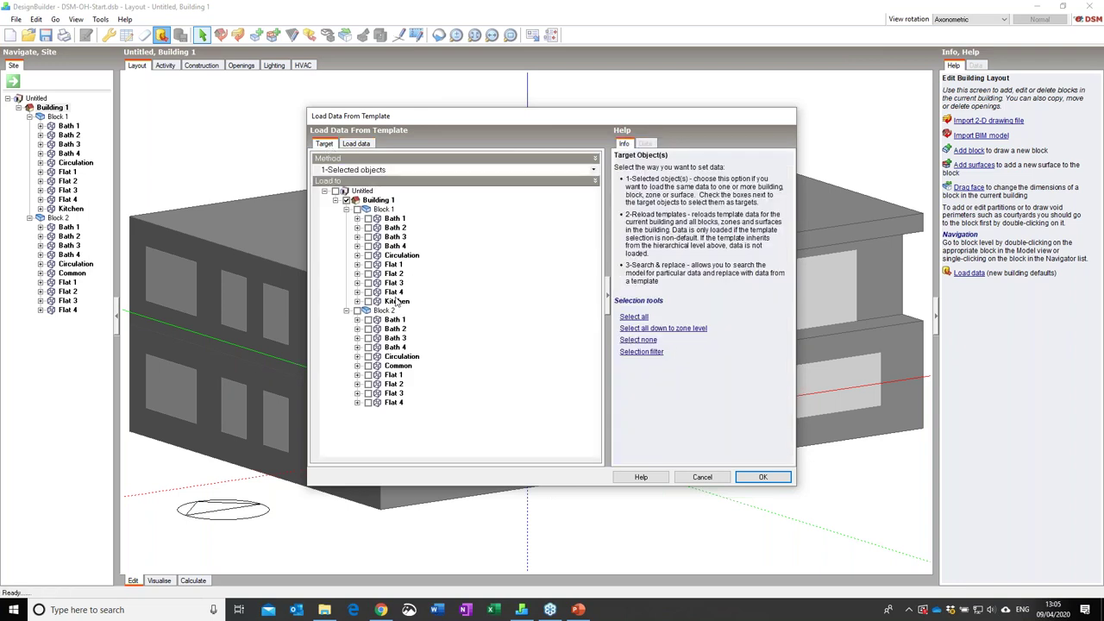
click(646, 355)
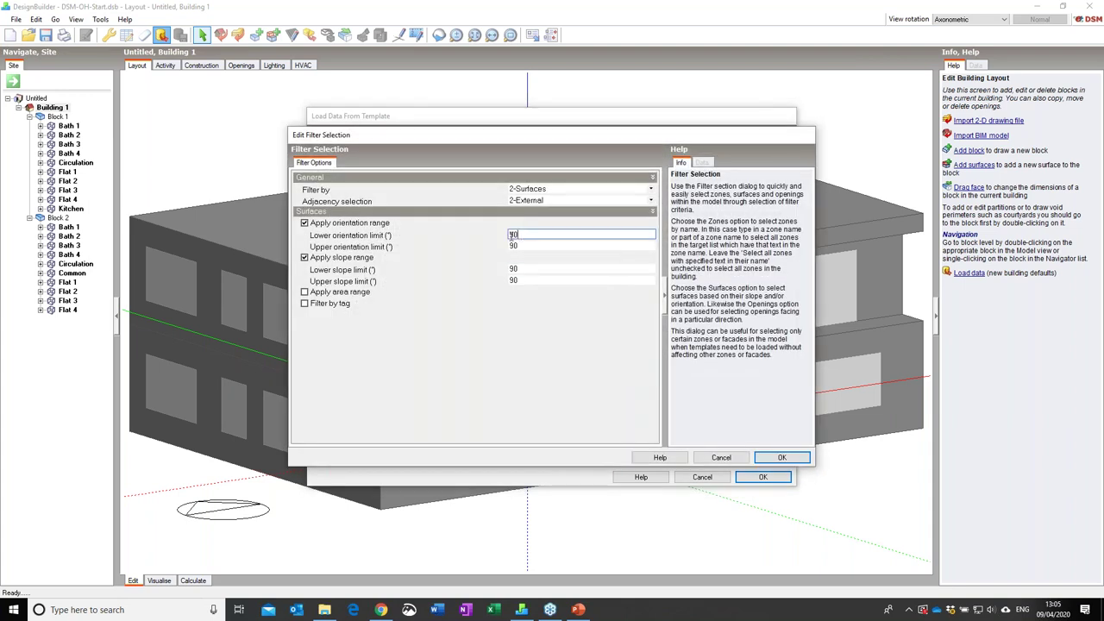
text(270)
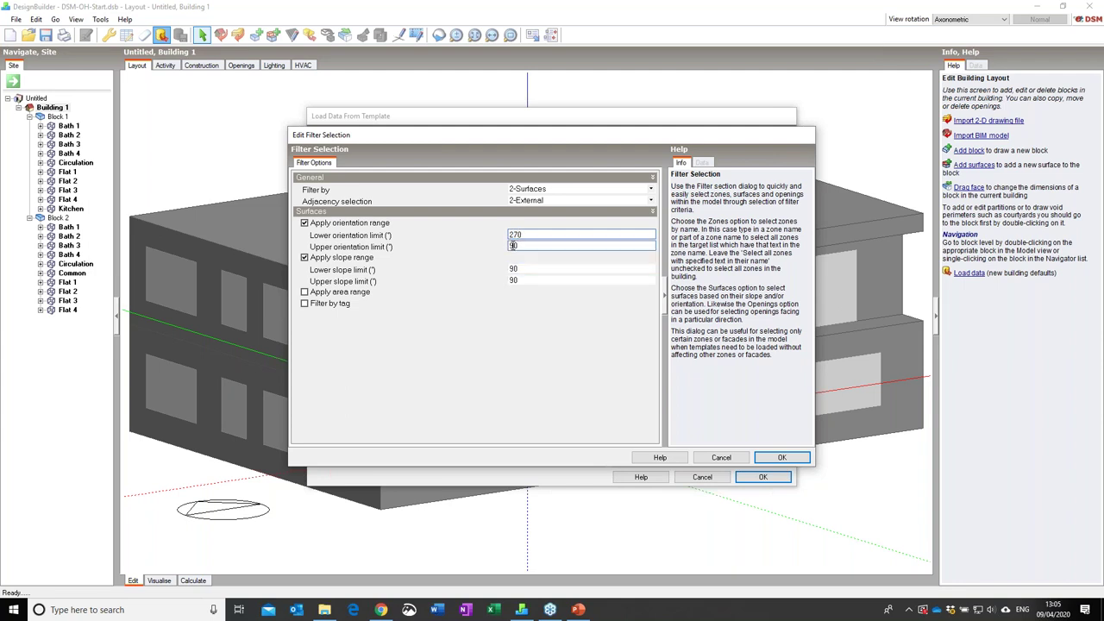
click(513, 246)
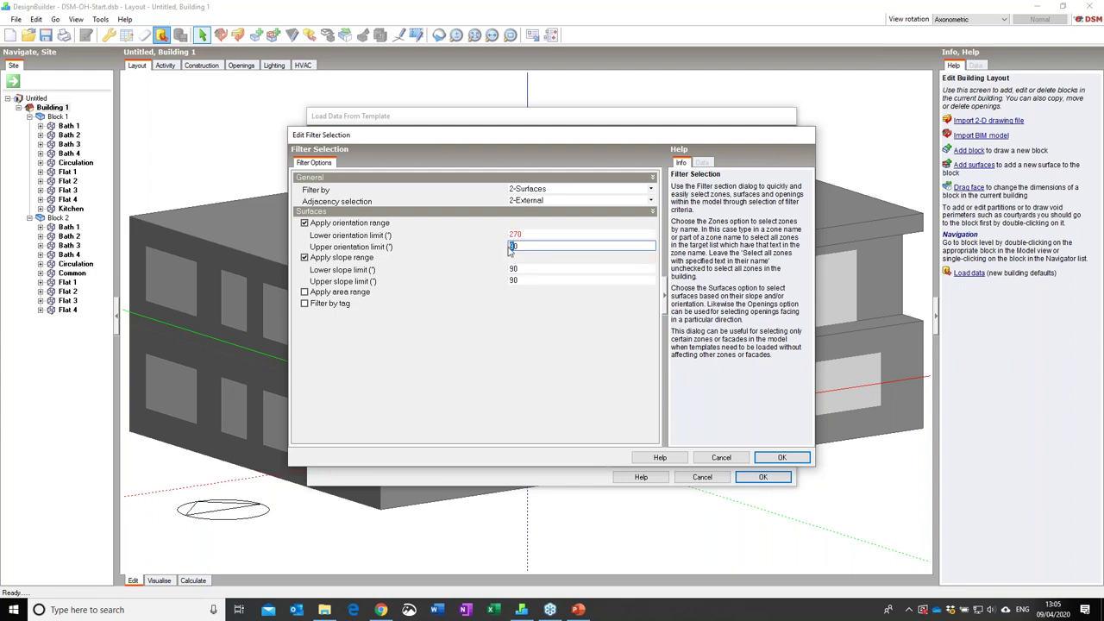
text(27)
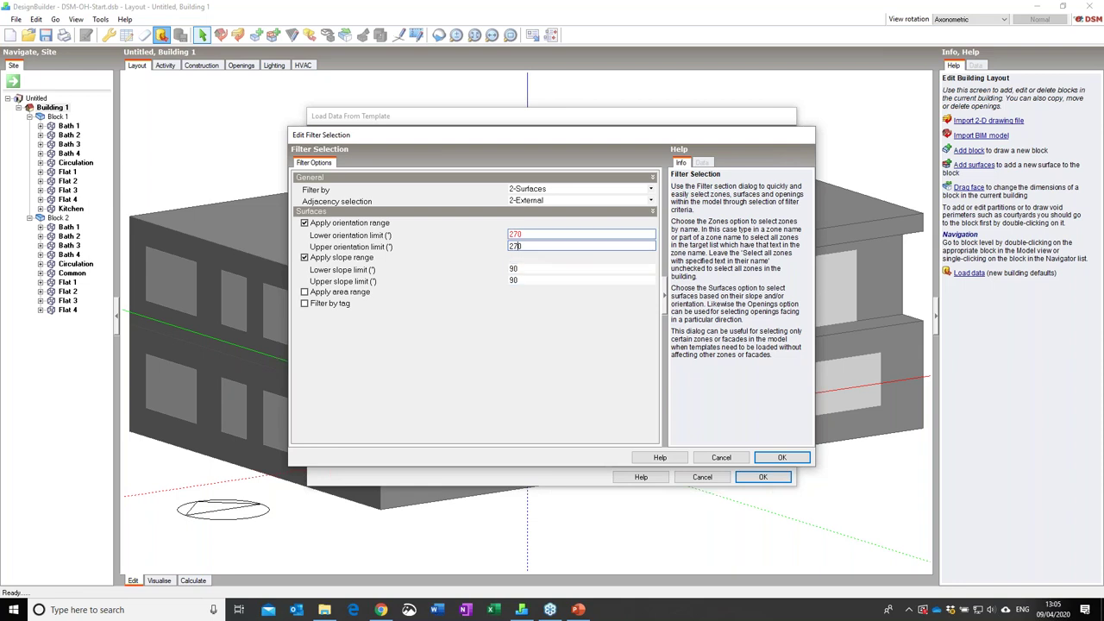
click(770, 459)
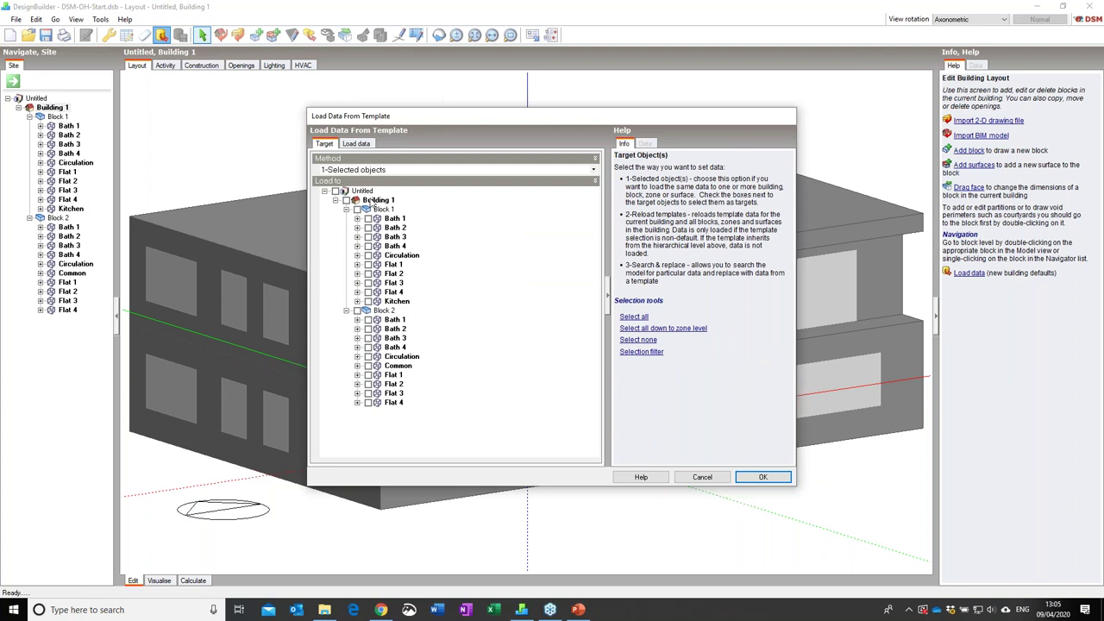
click(763, 477)
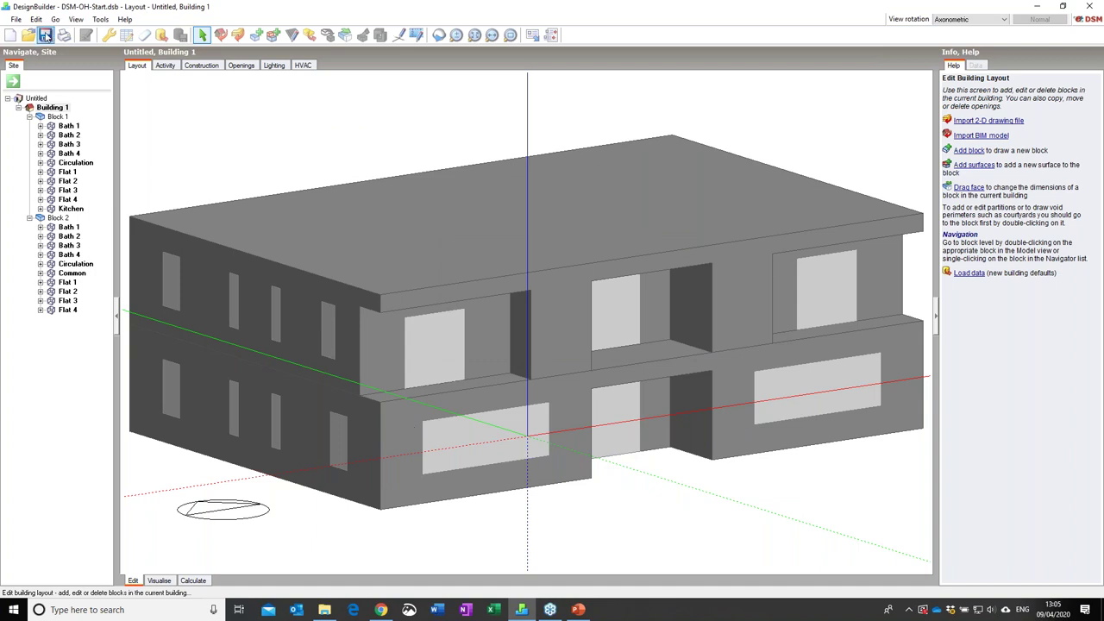
click(46, 34)
Orbit to the end wall and draw a vertical construction line up from its top edge.
click(438, 35)
drag(360, 206, 389, 207)
click(397, 35)
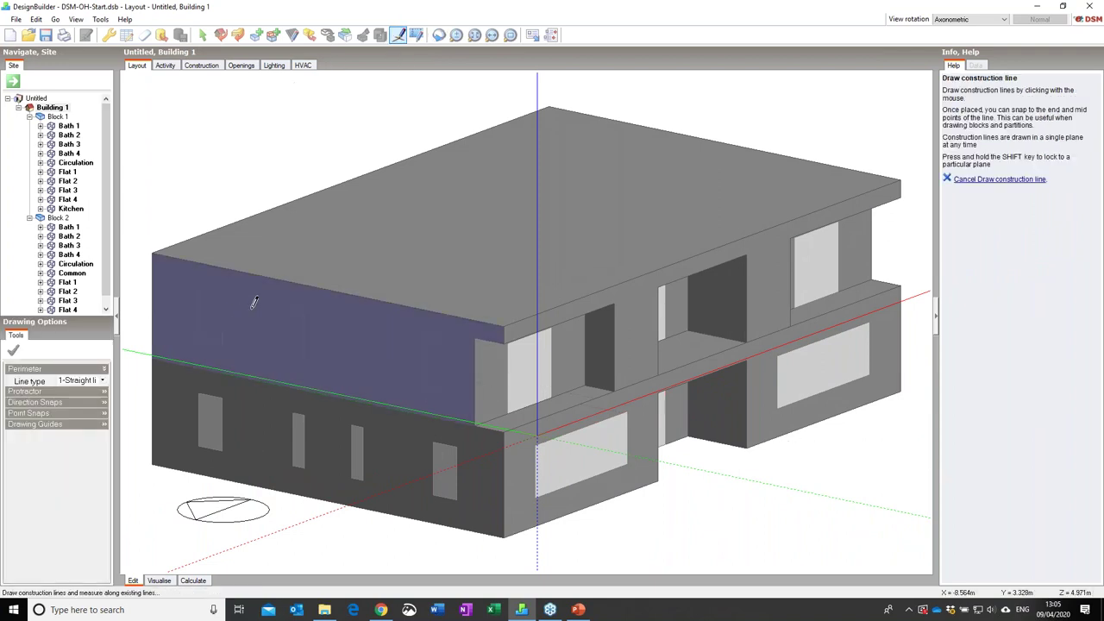
click(240, 270)
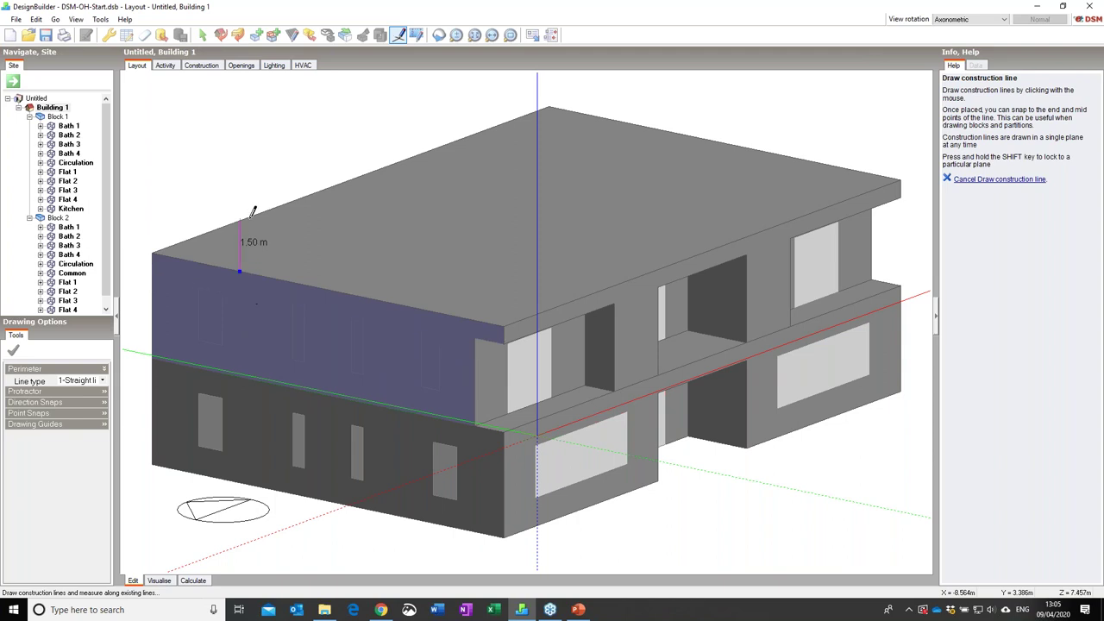
click(243, 160)
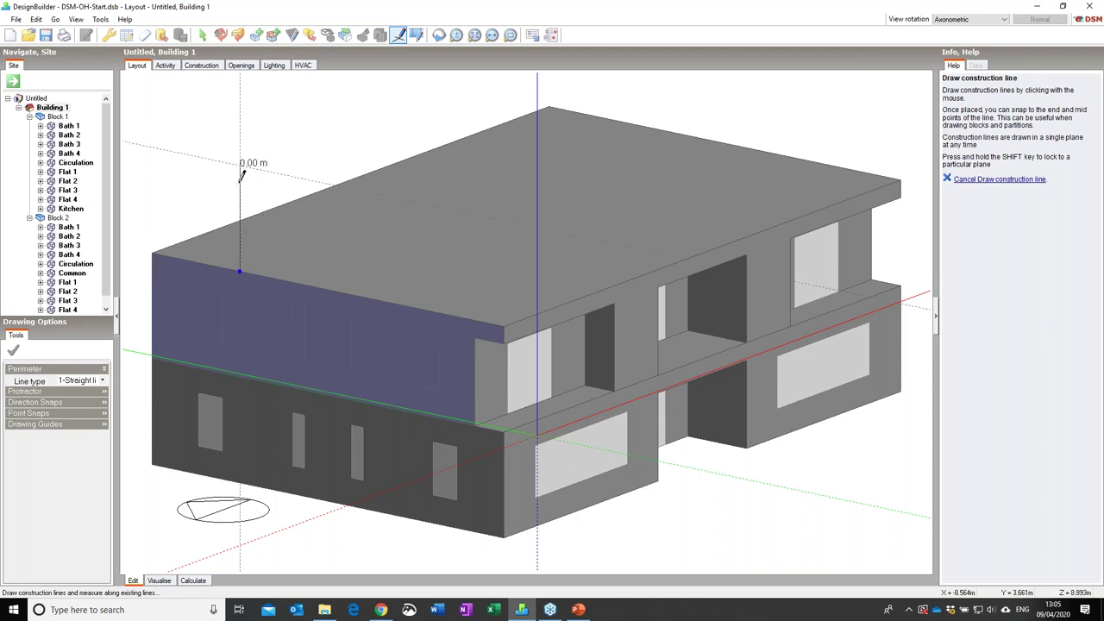
click(261, 276)
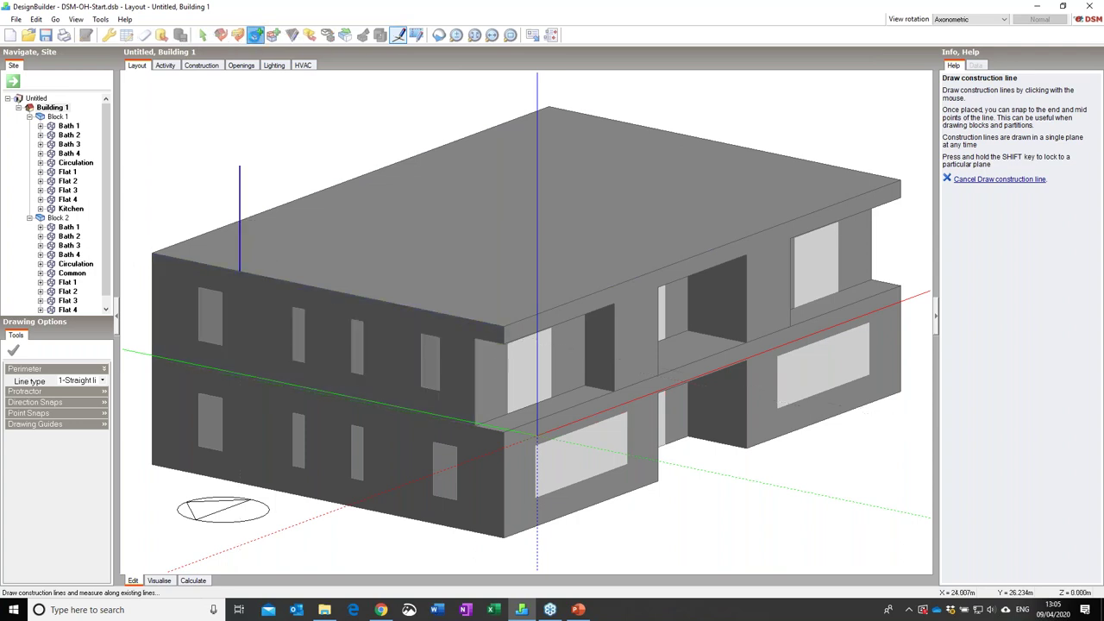
click(255, 35)
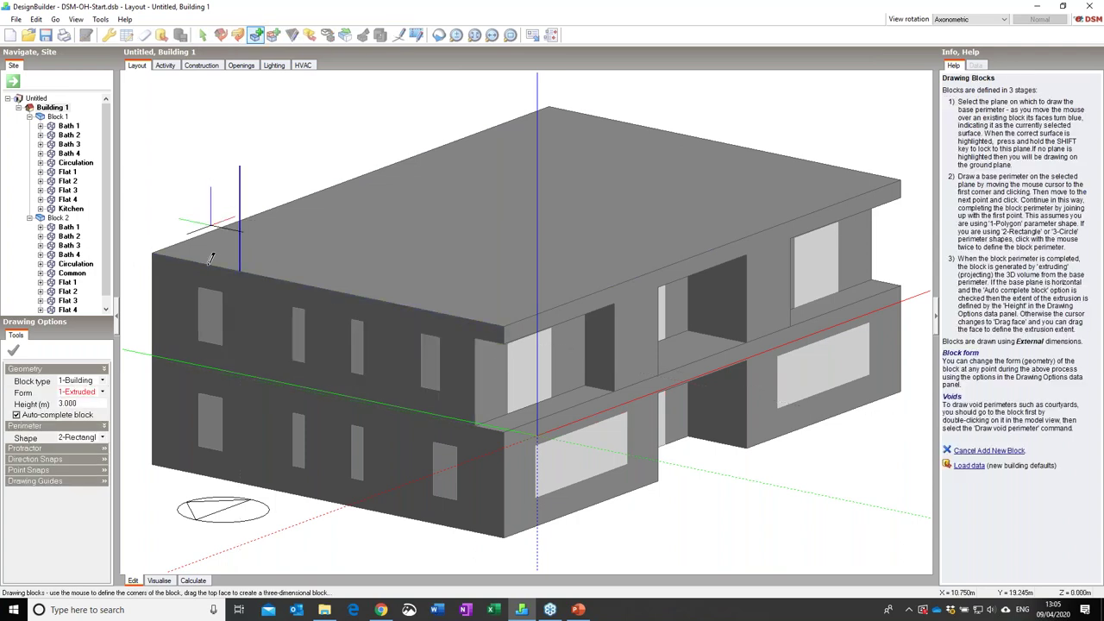
click(82, 437)
Draw a triangular polygon block from the guide line top to both roof corners, extruded 16.5 m.
click(74, 447)
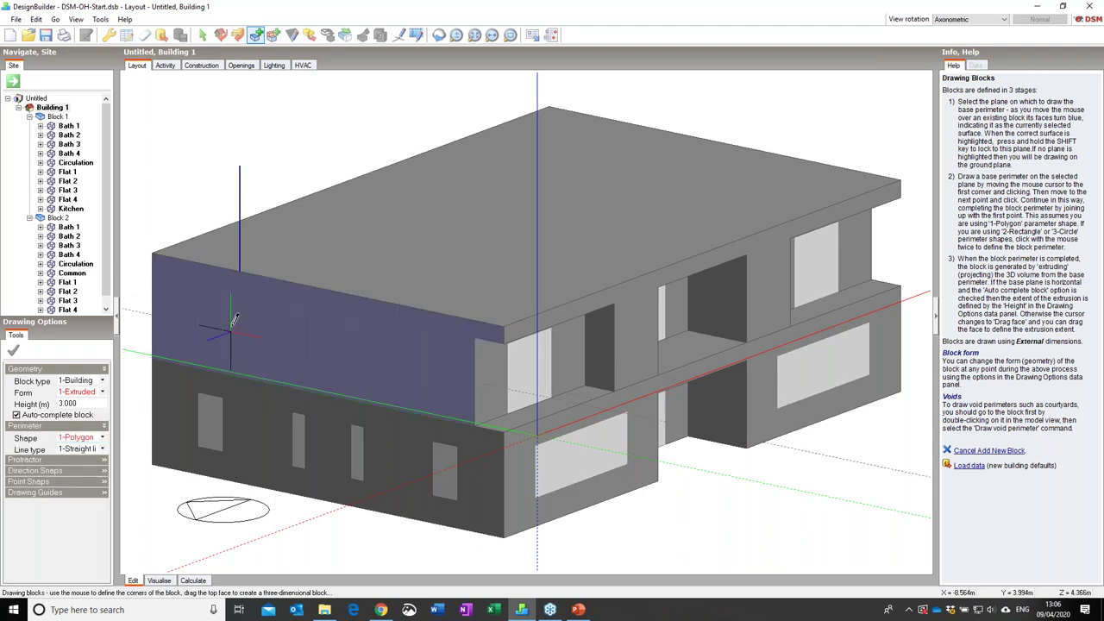
click(239, 166)
click(152, 252)
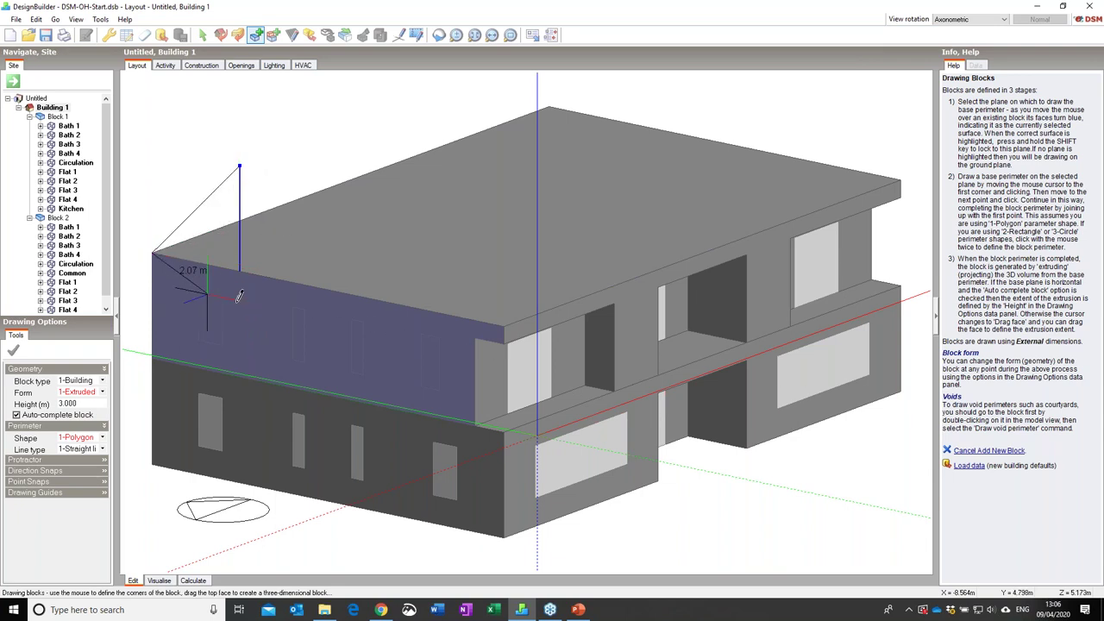
click(534, 331)
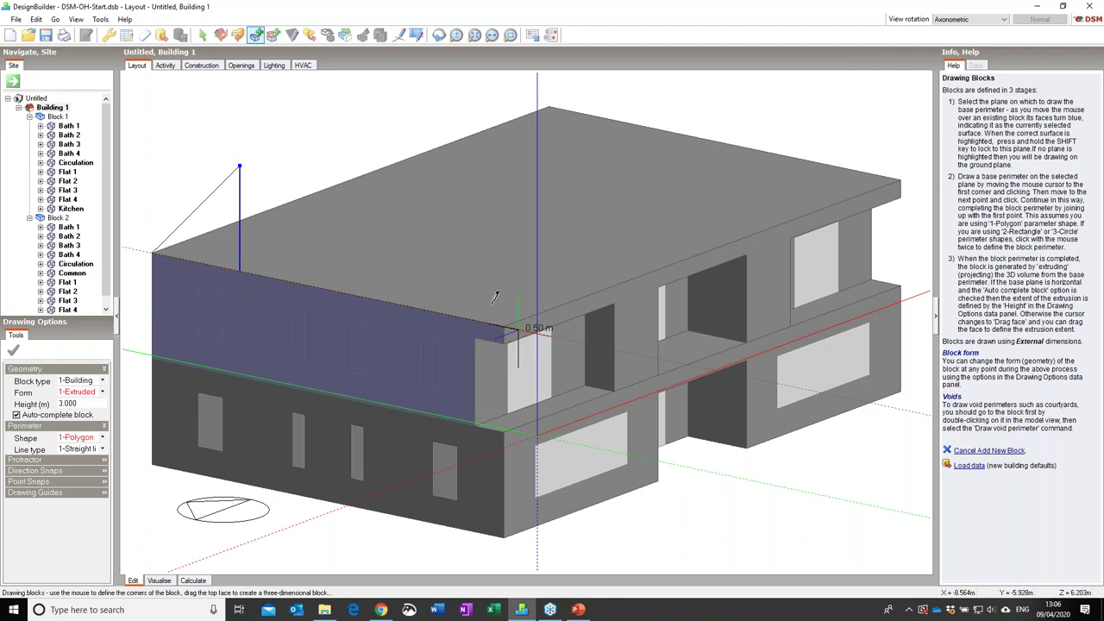
click(240, 165)
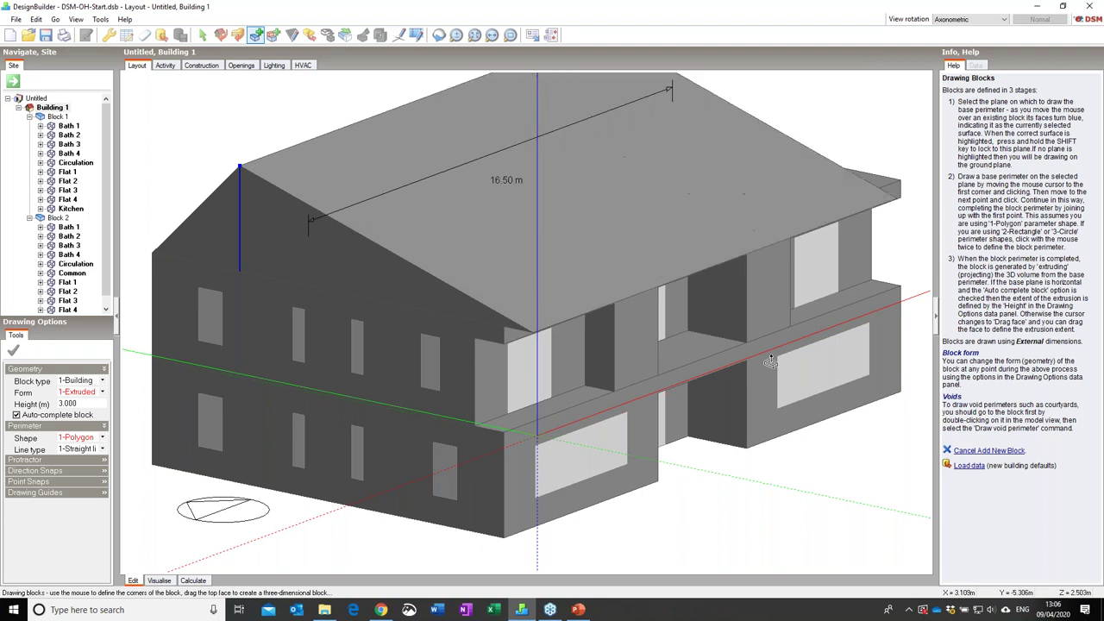
scroll(882, 293, up, 5)
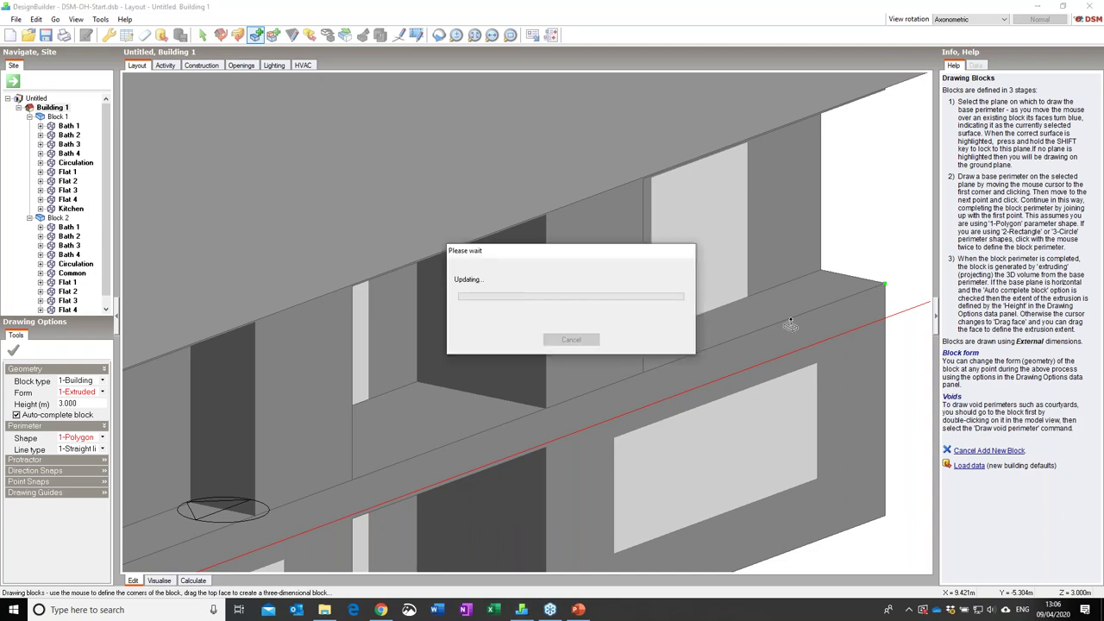
scroll(713, 316, down, 4)
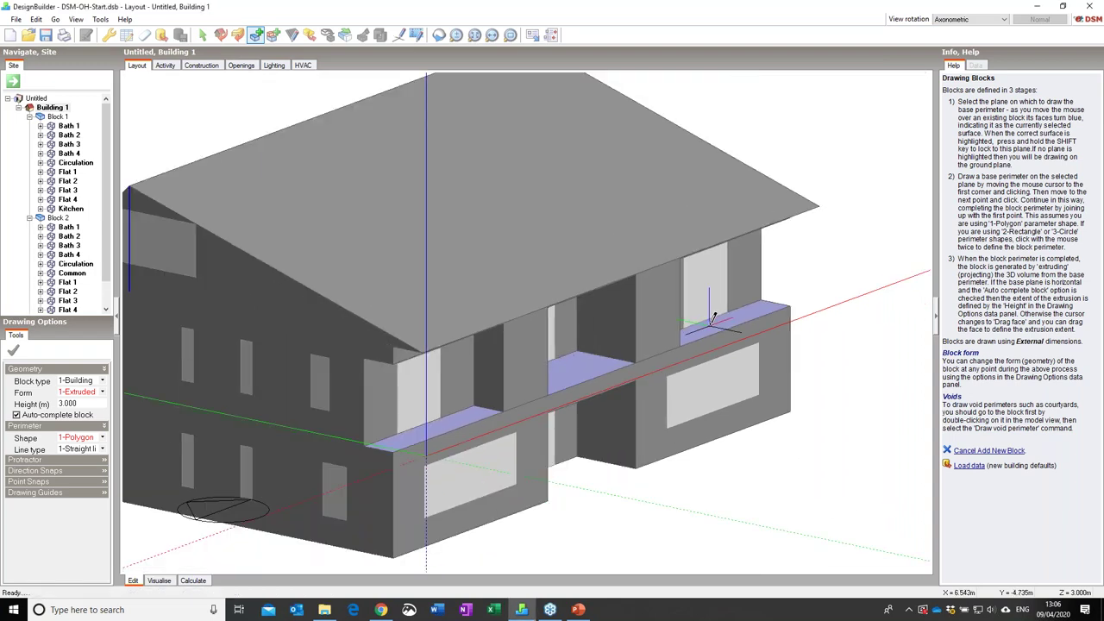
click(438, 35)
drag(635, 190, 640, 260)
Switch to plan view and set Block 3's zone type to 2-Semi-exterior unconditioned.
click(943, 19)
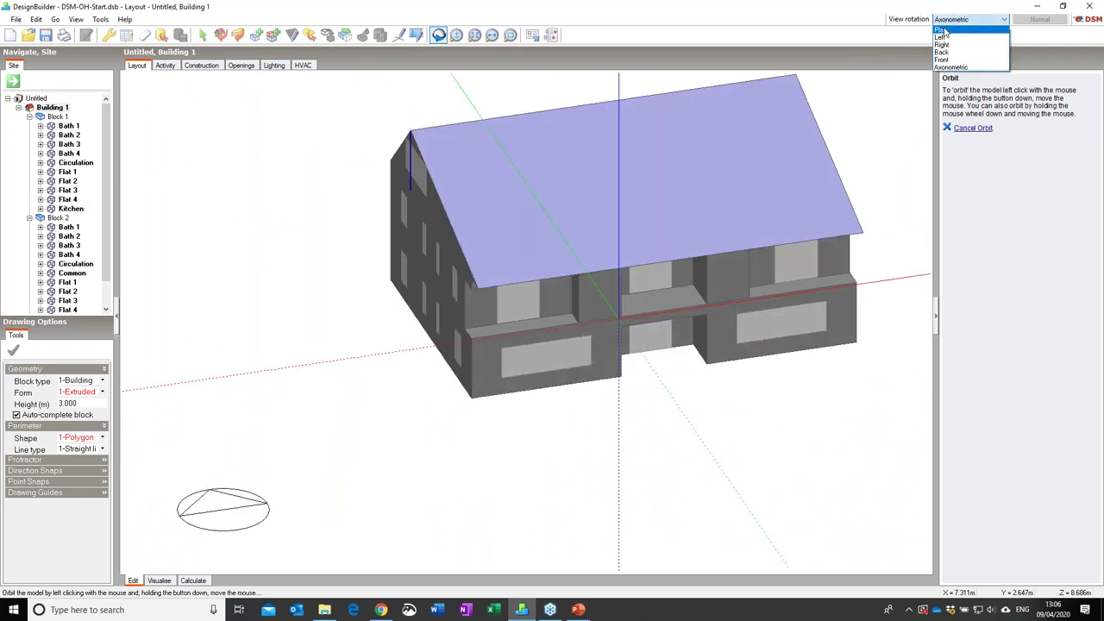
click(945, 30)
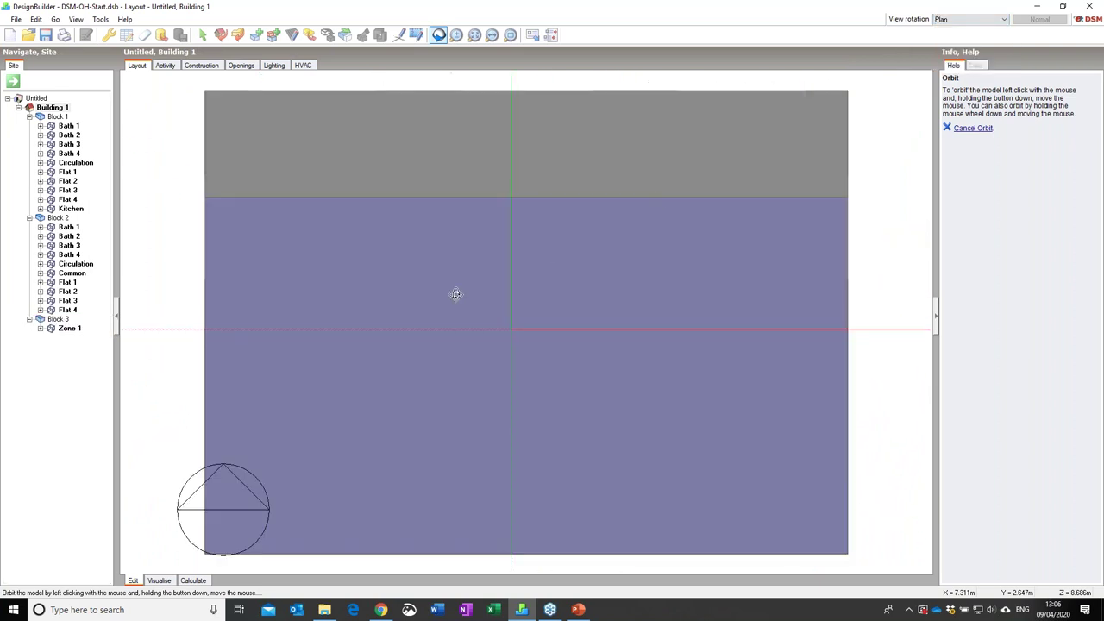
key(Escape)
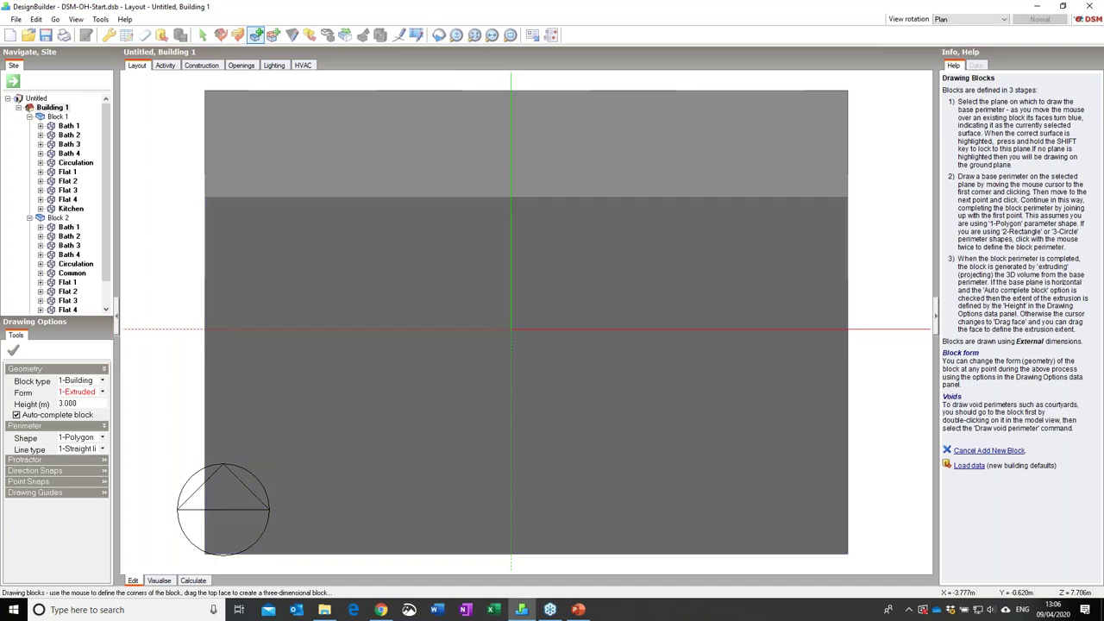
key(Escape)
double_click(375, 355)
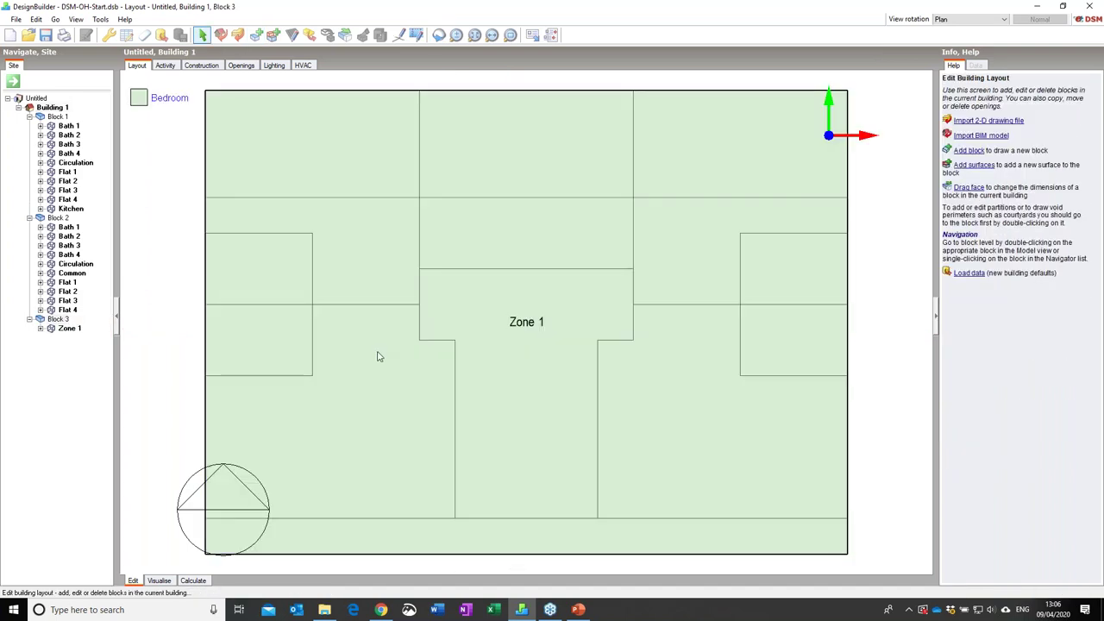
click(167, 67)
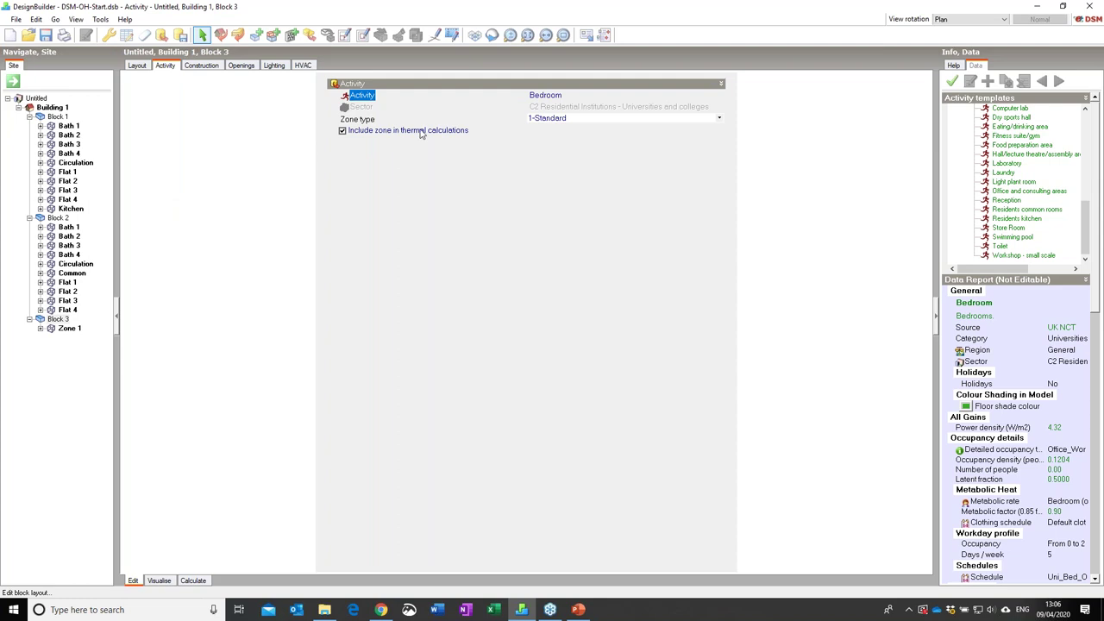
click(578, 121)
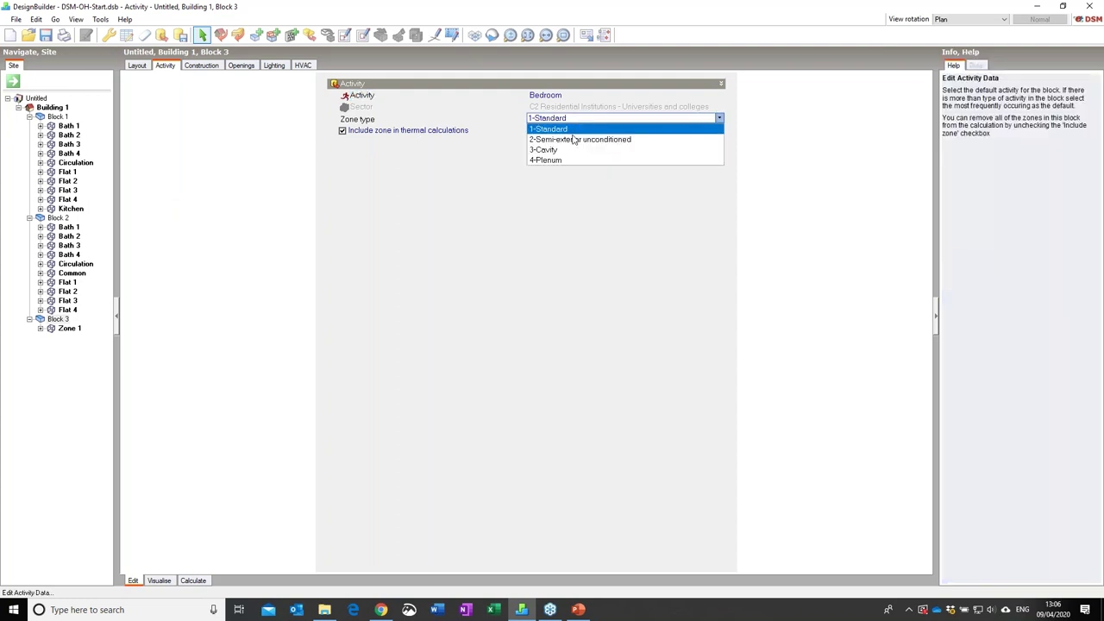
click(567, 139)
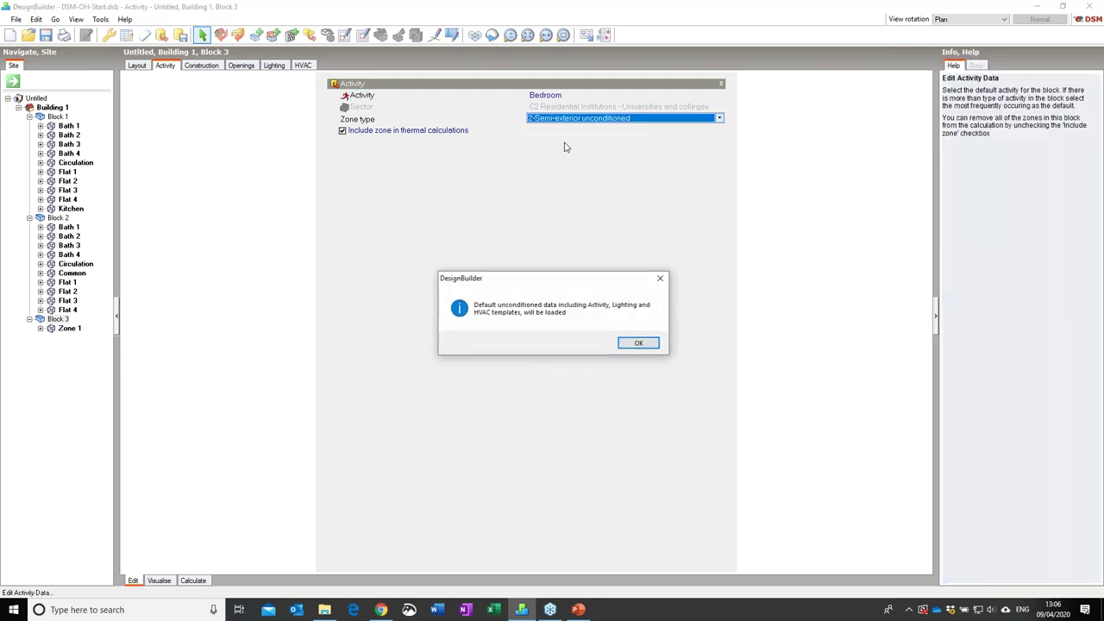
click(638, 343)
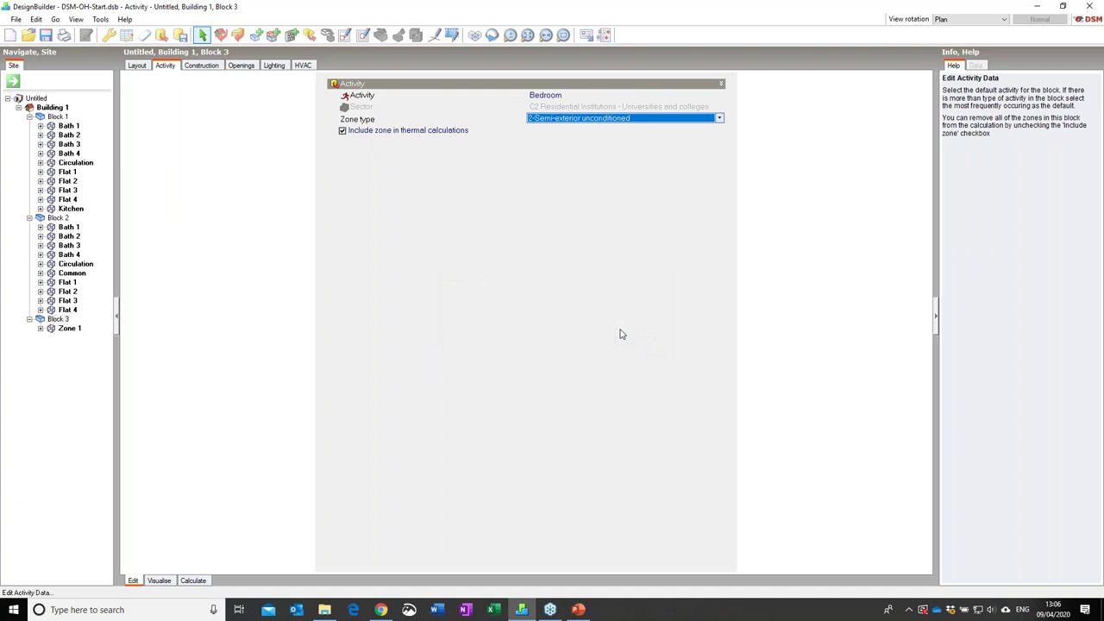
Set Block 3's window layout type to 0-None and return to Building 1.
click(243, 68)
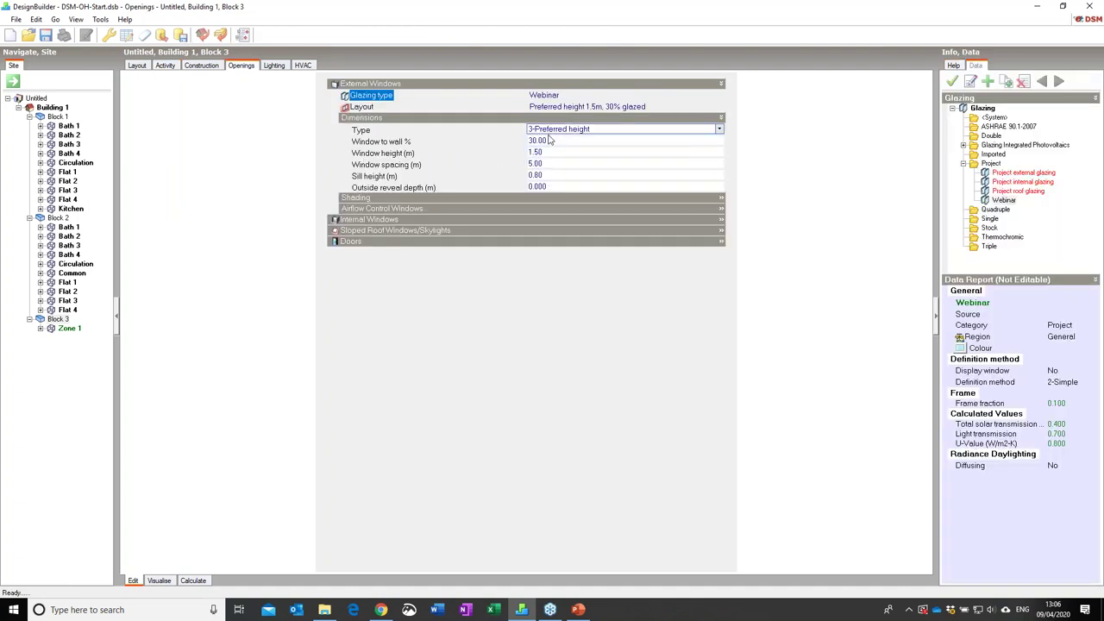
click(621, 129)
click(552, 138)
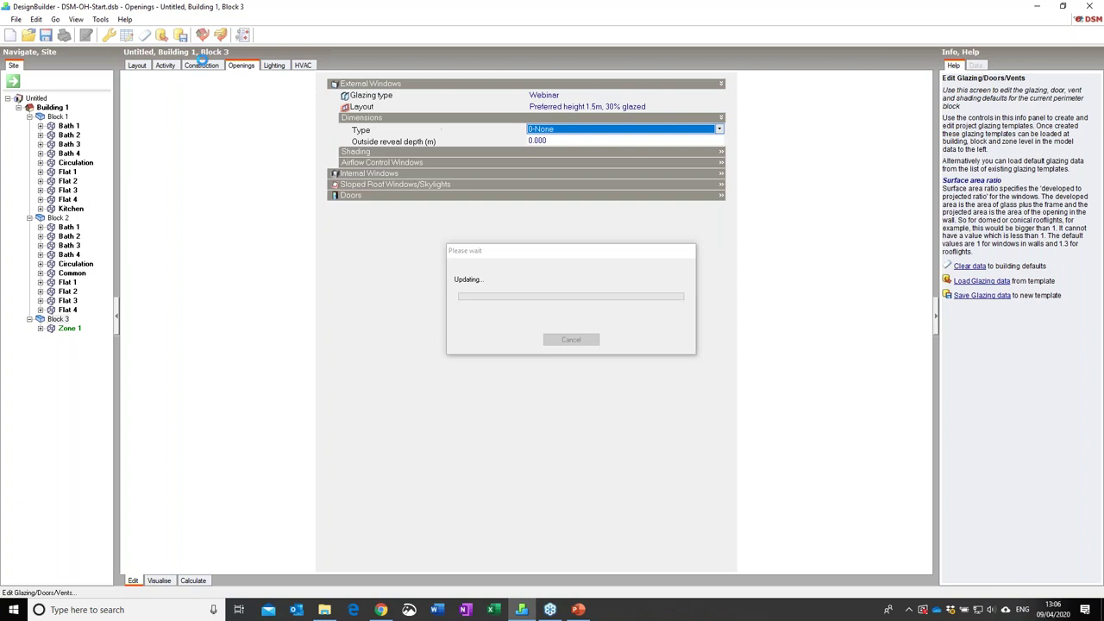
click(138, 67)
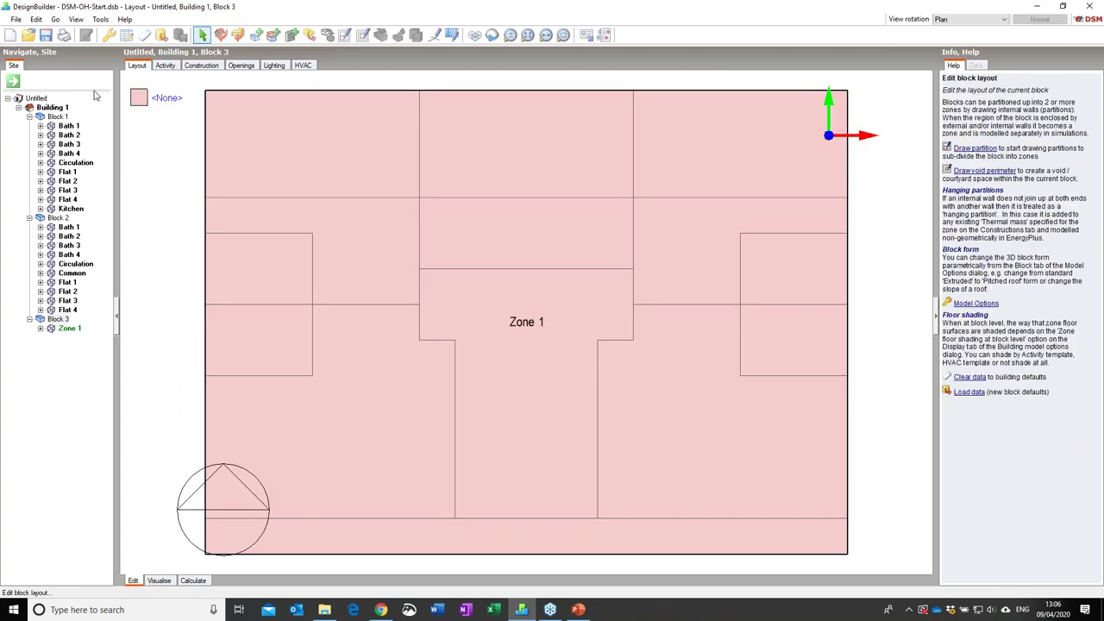
click(52, 108)
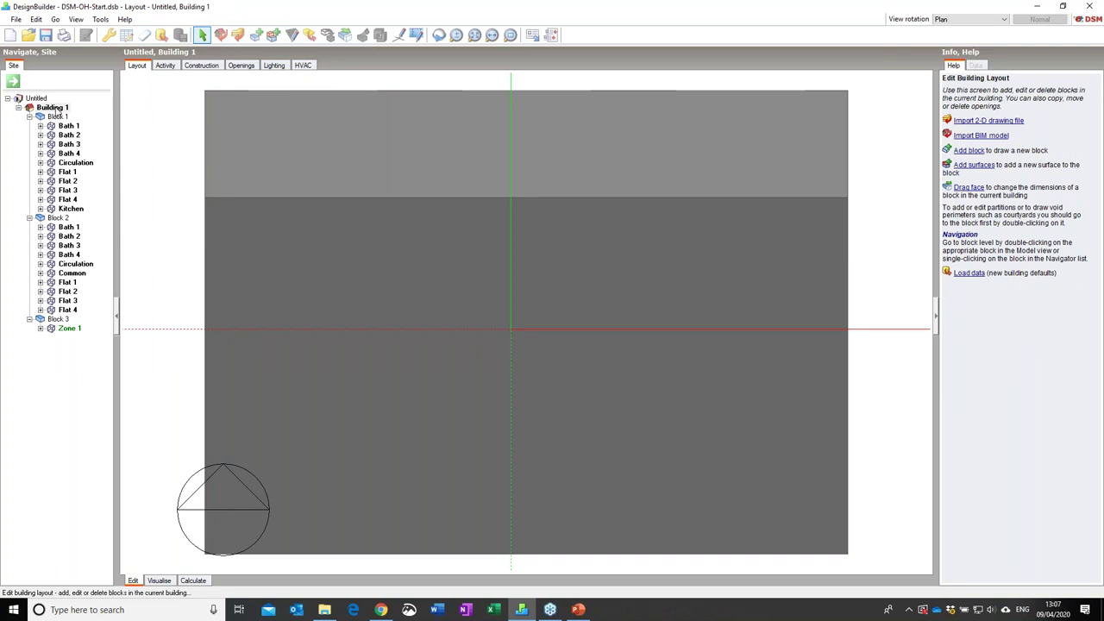
Try drawing a solar collector rectangle on the roof and dismiss the block intersection error.
click(292, 35)
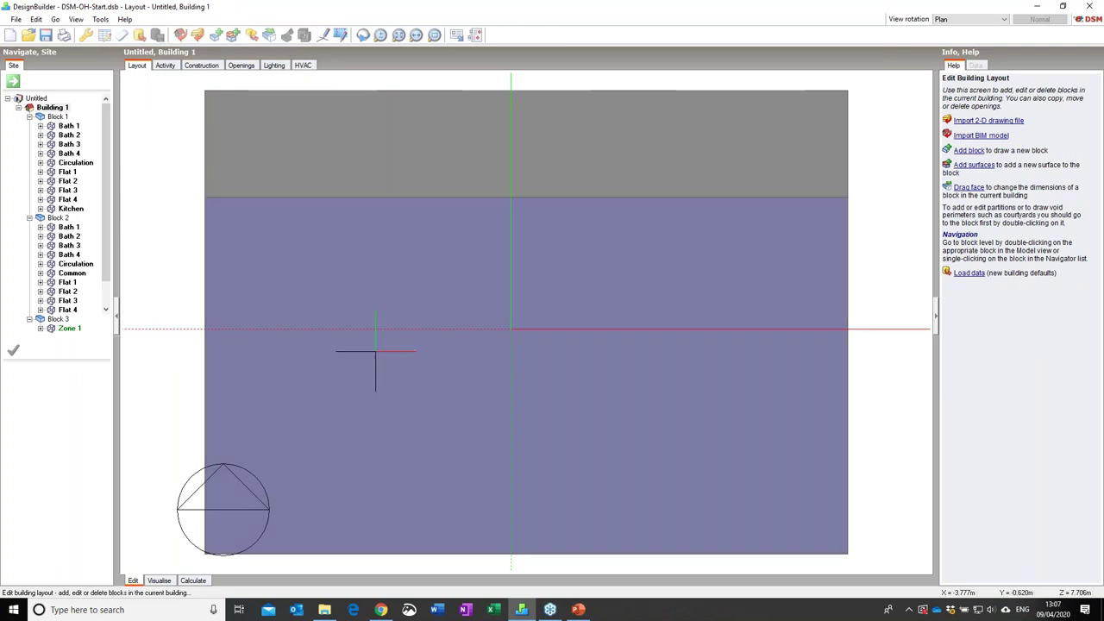
click(236, 527)
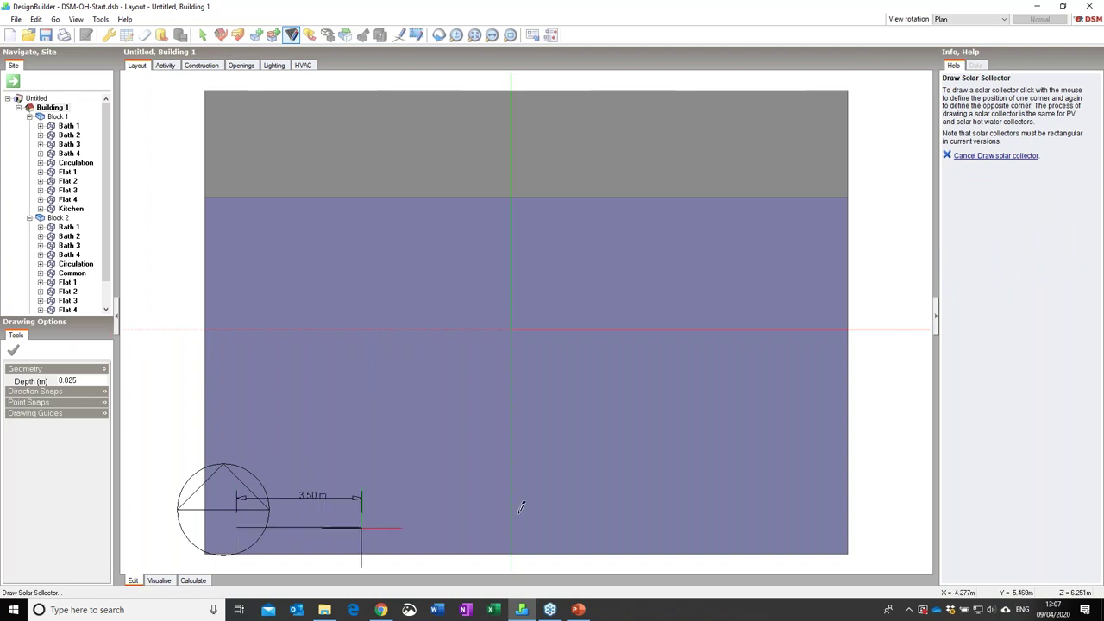
click(815, 213)
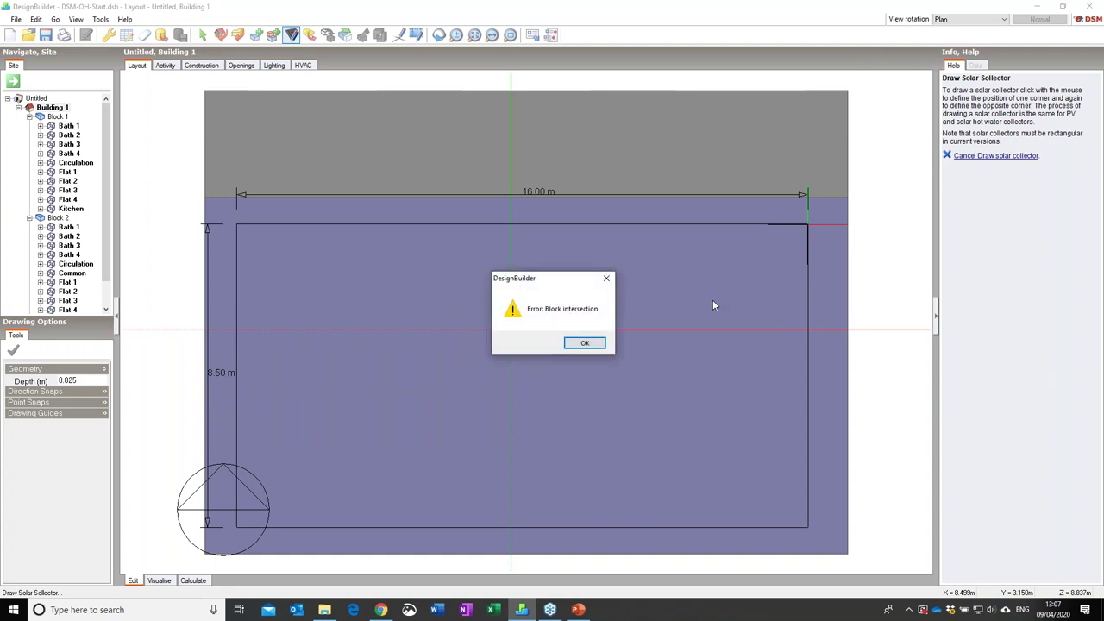
click(592, 342)
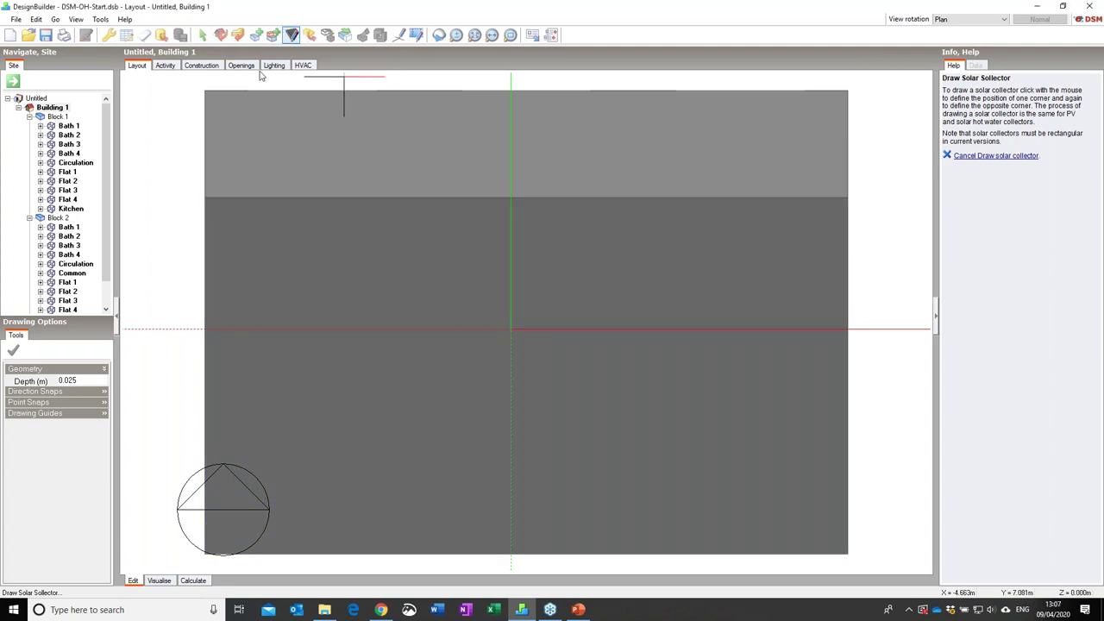
Check the roof in 3-D axonometric view, then go back to plan and the building layout.
click(1000, 19)
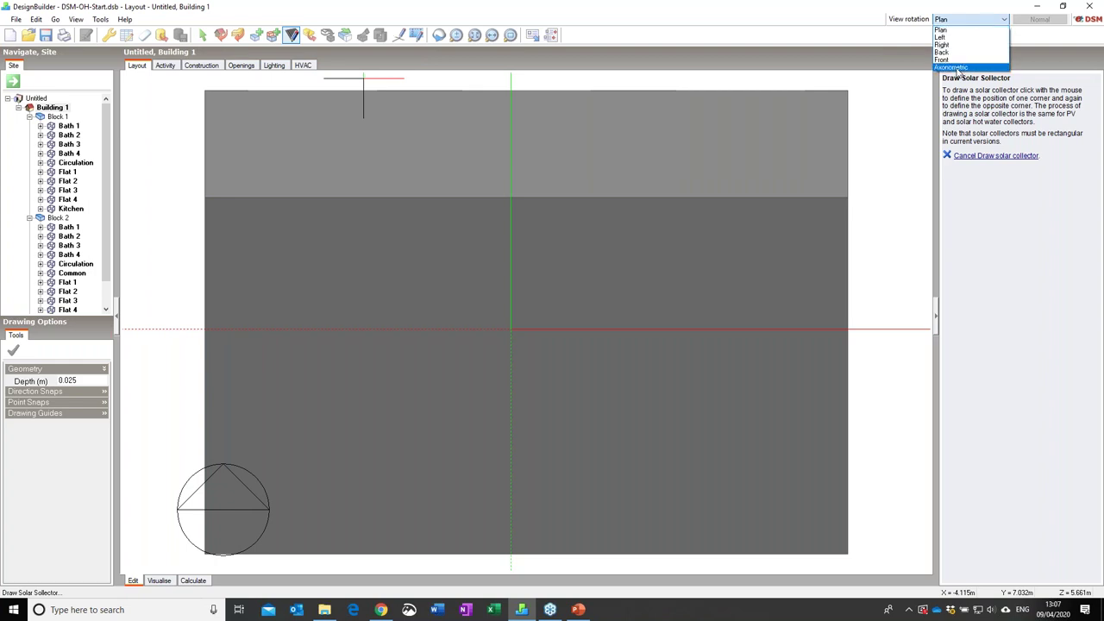
click(957, 75)
scroll(776, 177, down, 1)
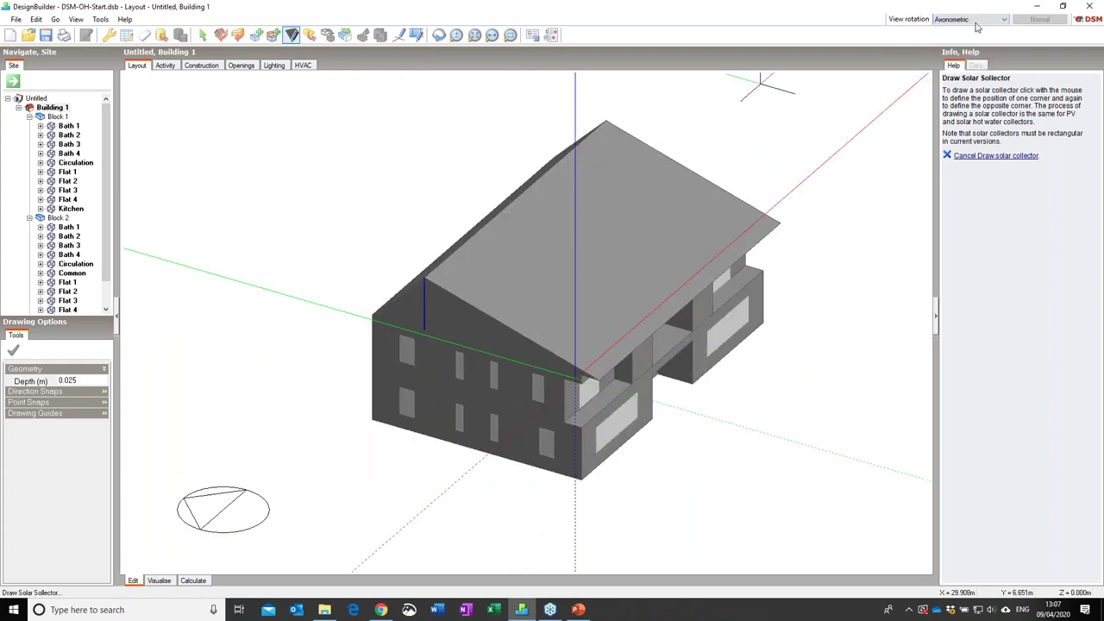
click(974, 22)
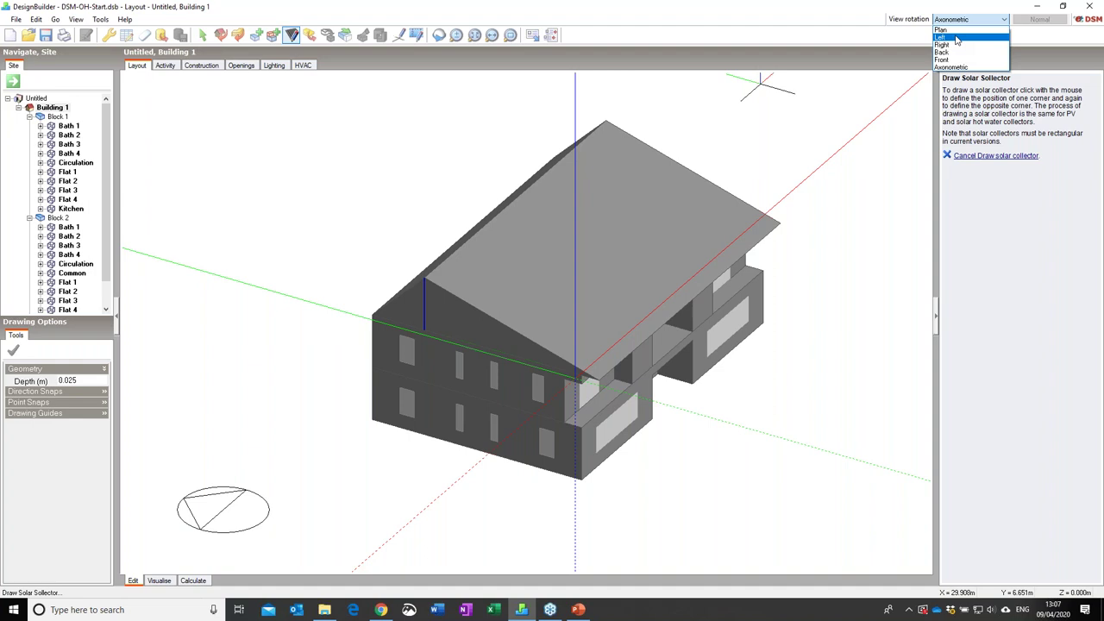
click(949, 29)
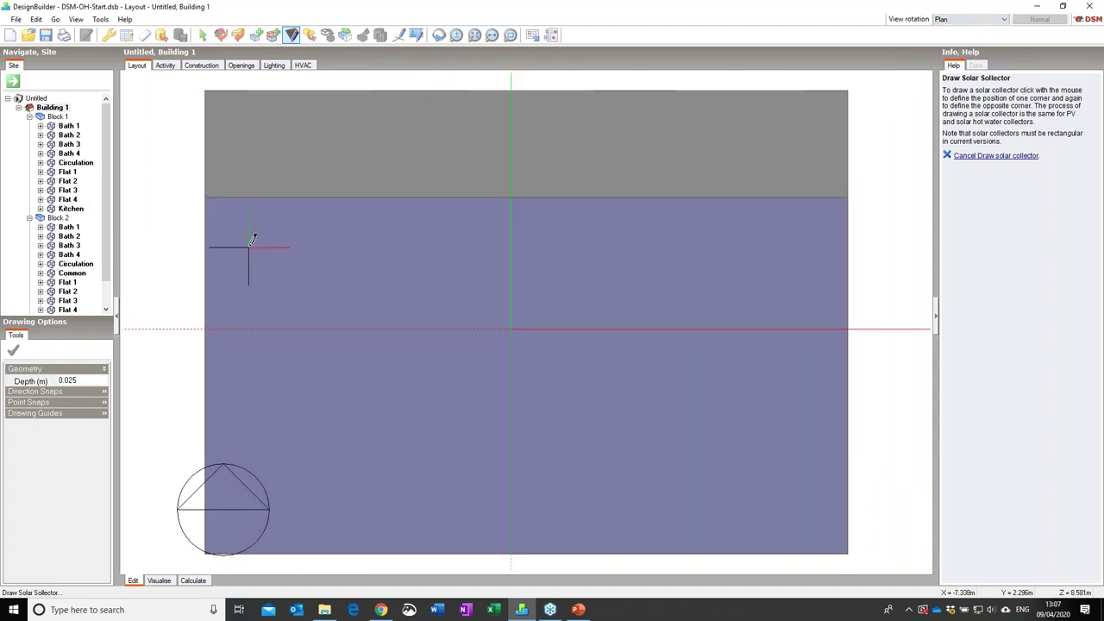
click(259, 234)
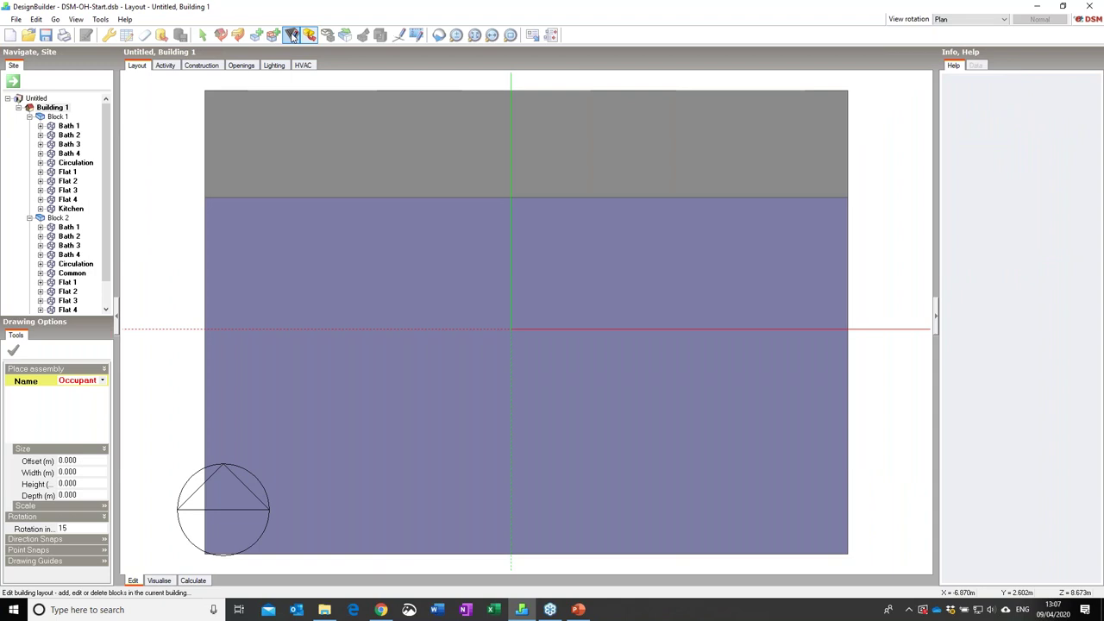
Redraw the solar collector as a roughly 16.5 m by 8.5 m rectangle over the roof.
click(291, 35)
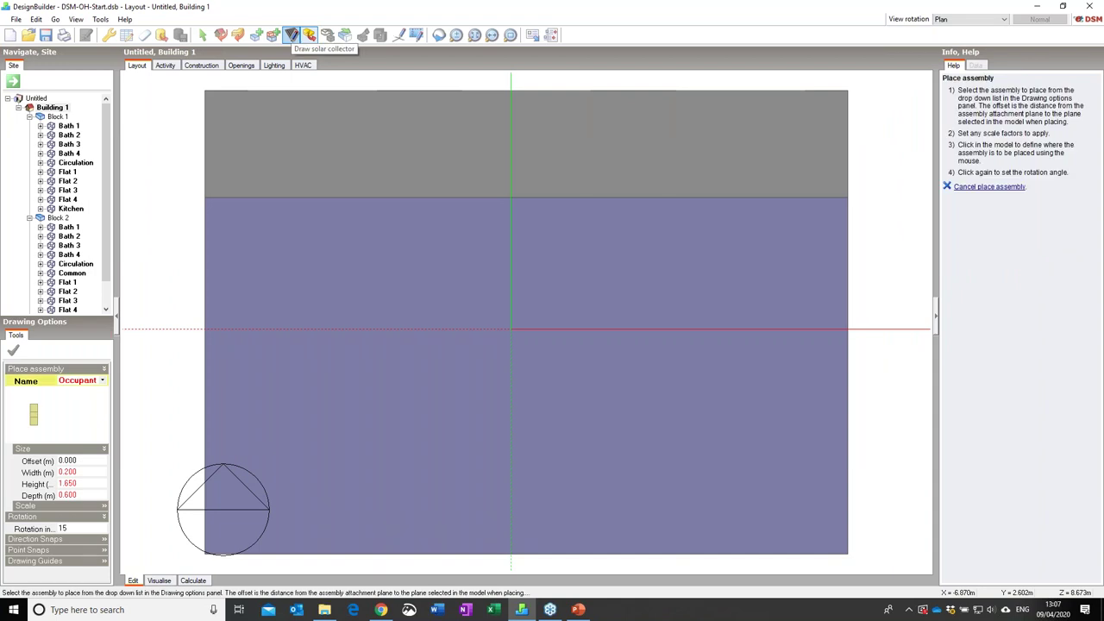
click(291, 35)
click(290, 34)
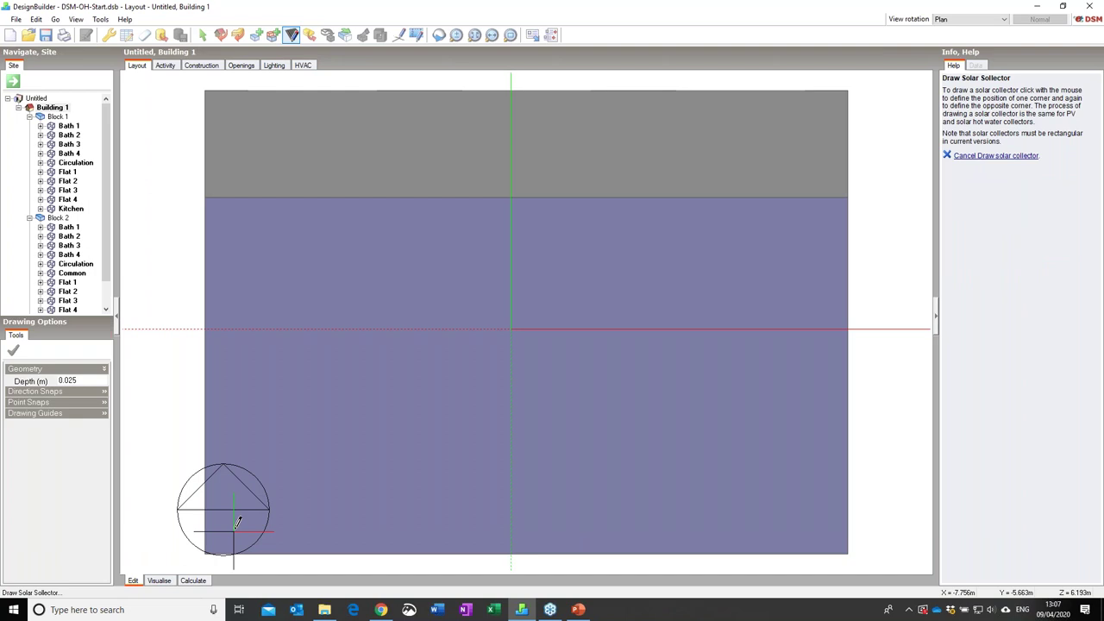
click(231, 530)
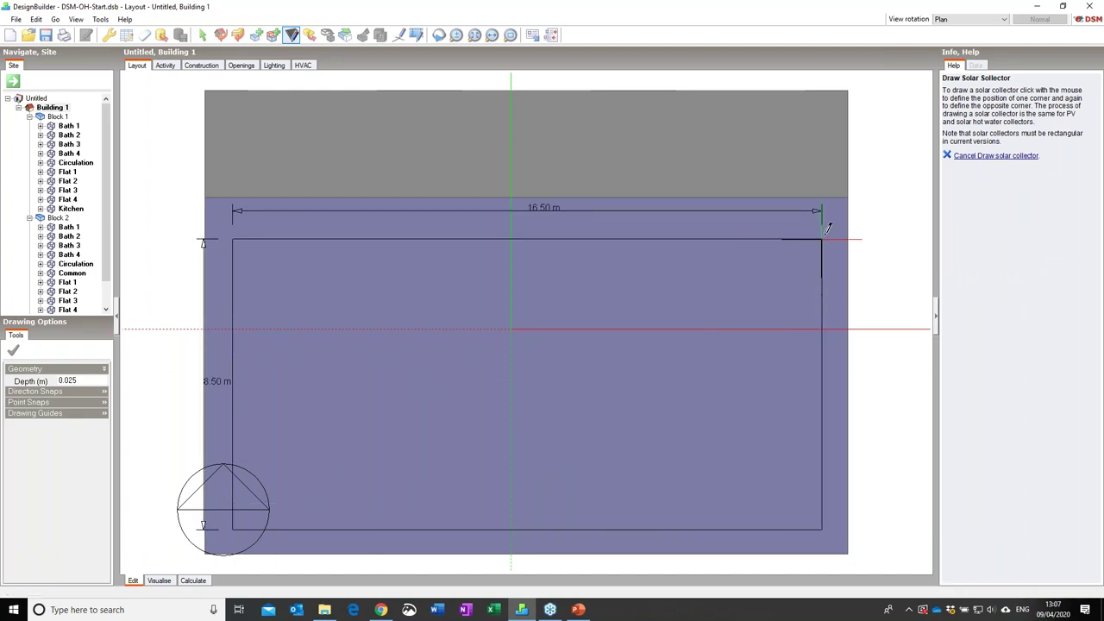
click(823, 221)
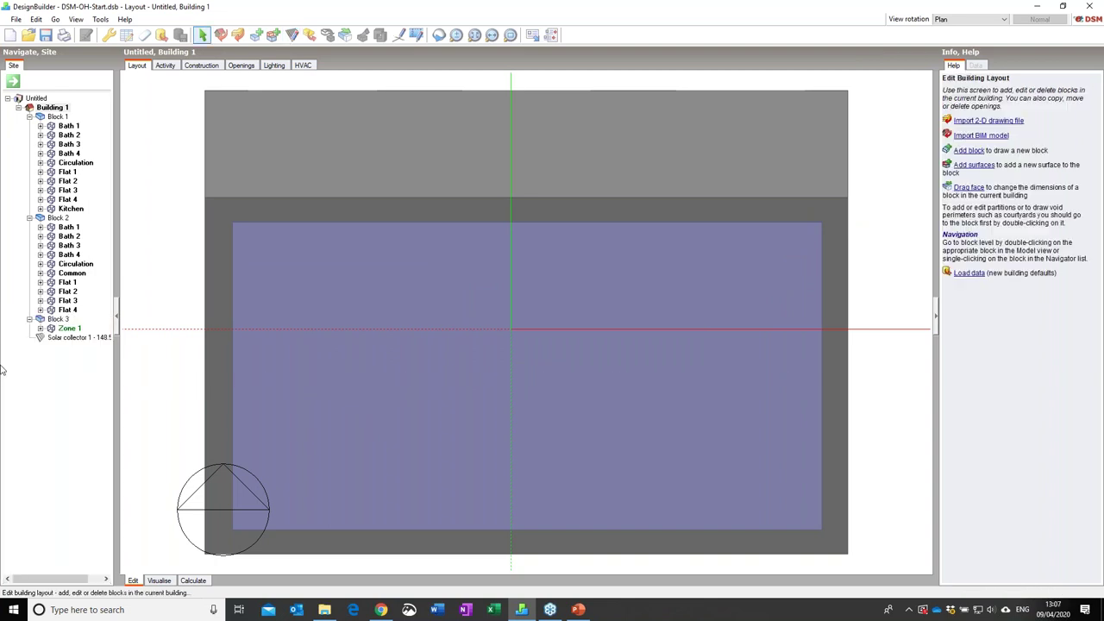
Tick 'Include solar collector in energy rating calculations' on Solar collector 1's Construction tab.
click(76, 337)
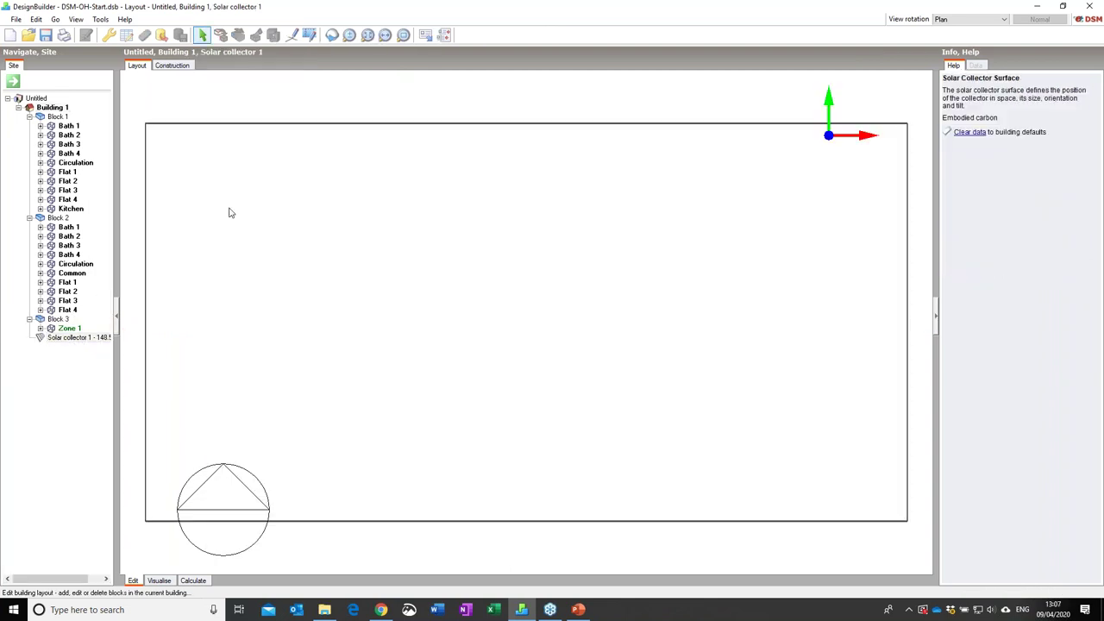
click(181, 67)
click(387, 108)
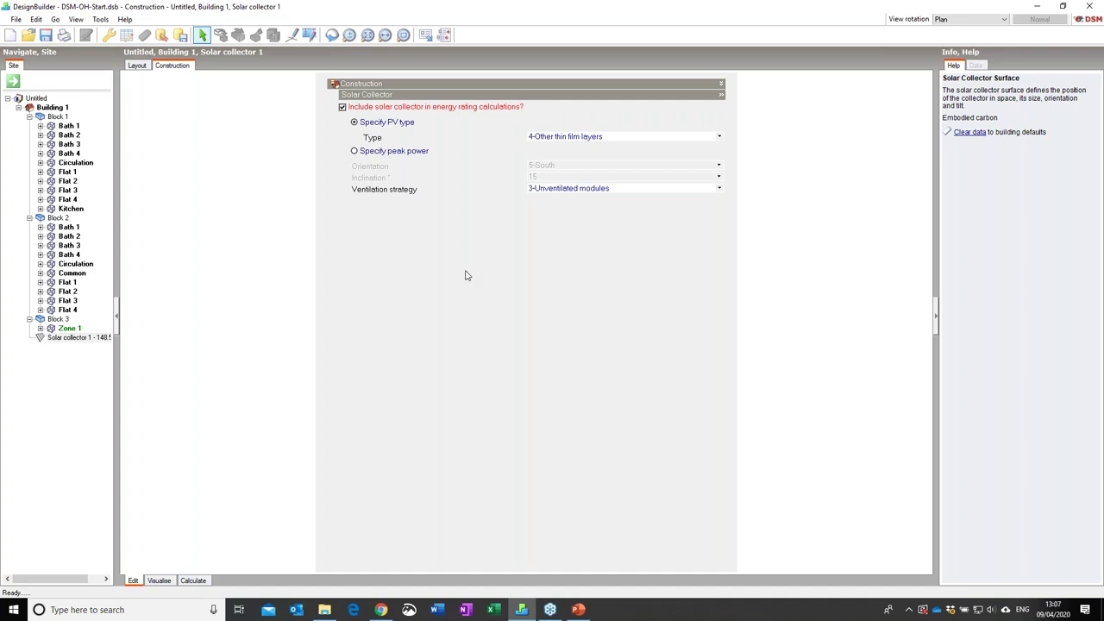
click(138, 66)
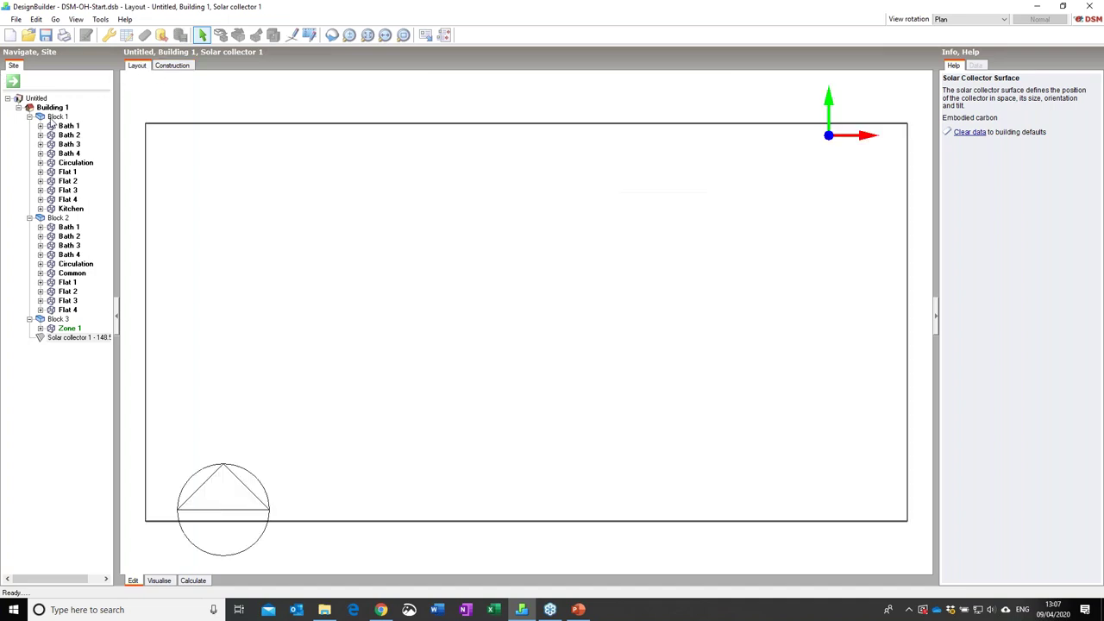
click(185, 66)
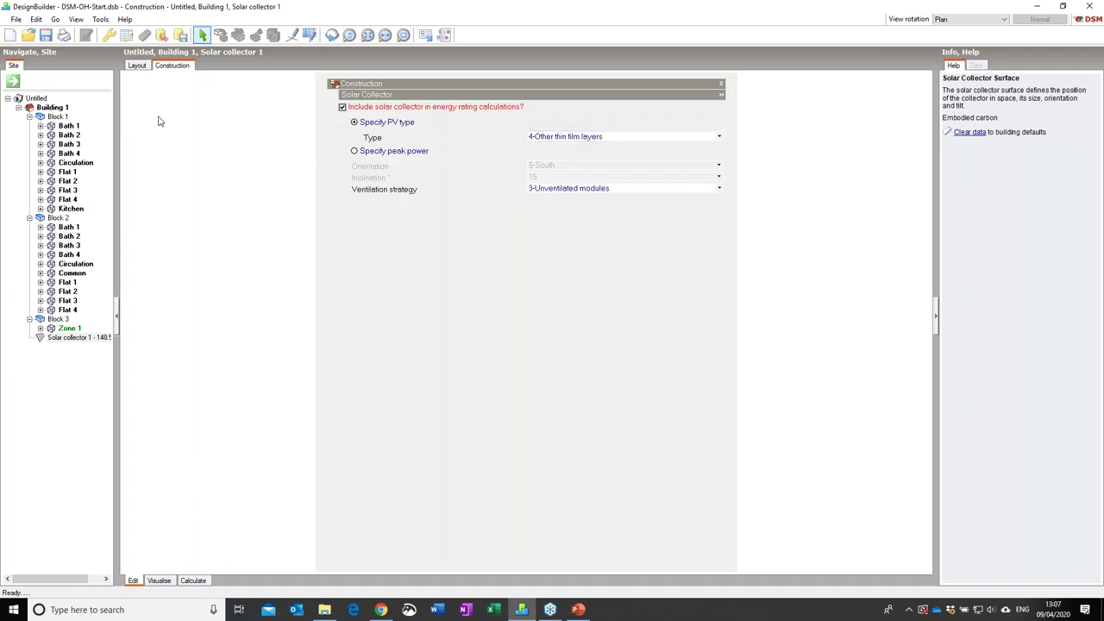
Return to Building 1's layout and set the view rotation to Axonometric.
click(137, 66)
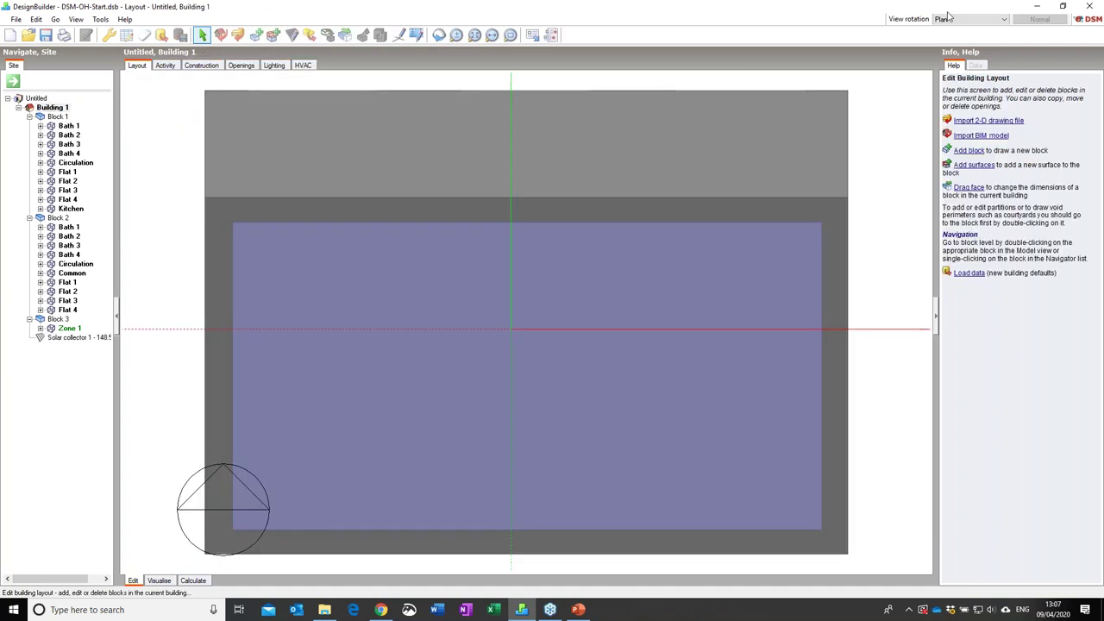
click(947, 17)
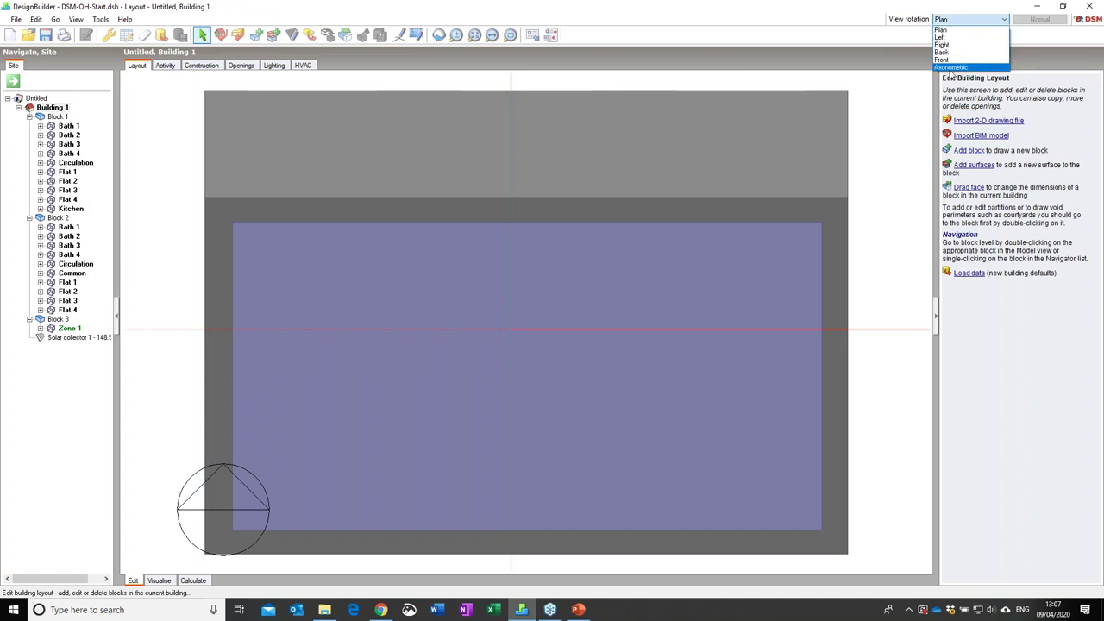
click(957, 67)
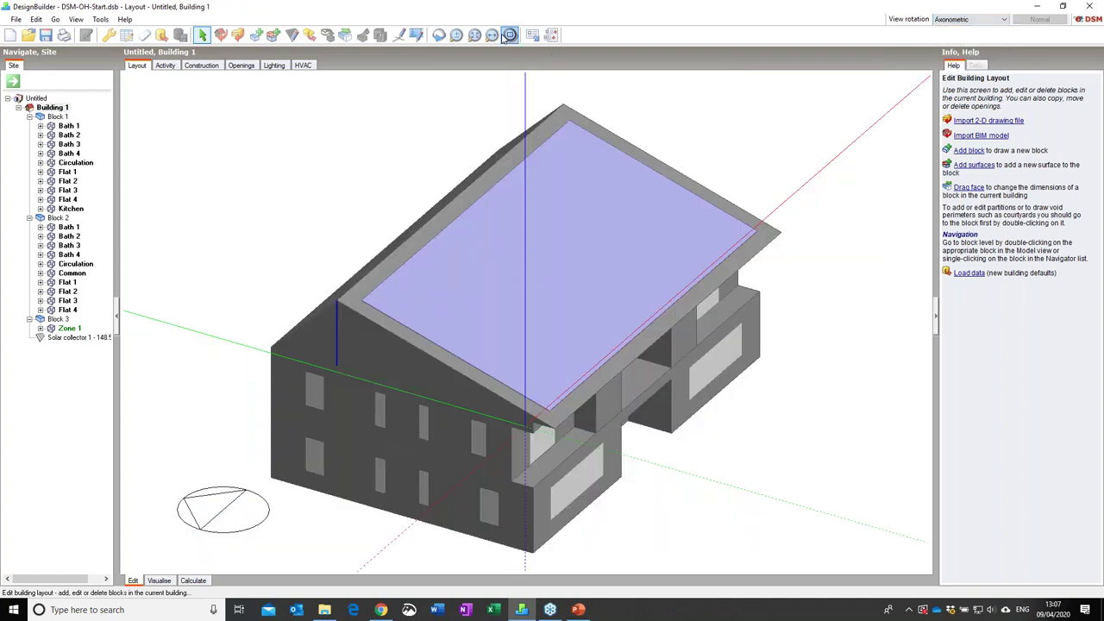
click(438, 34)
Tilt the view and draw a 10 m construction line from the building's lower corner along the x-axis.
drag(785, 277, 666, 426)
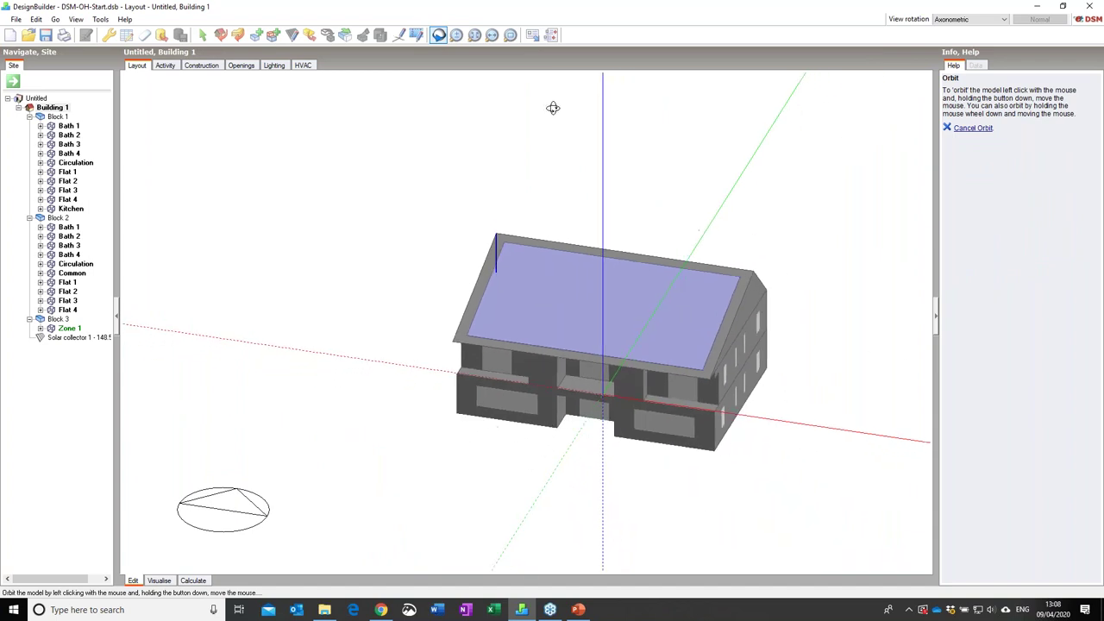
click(399, 35)
scroll(814, 384, up, 3)
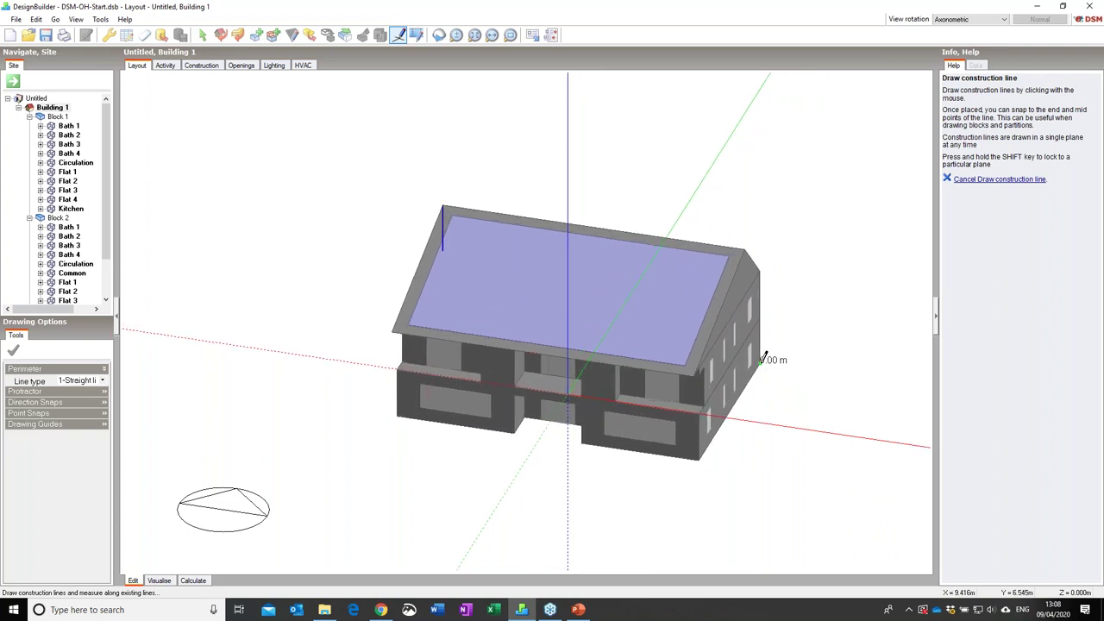
scroll(901, 373, up, 2)
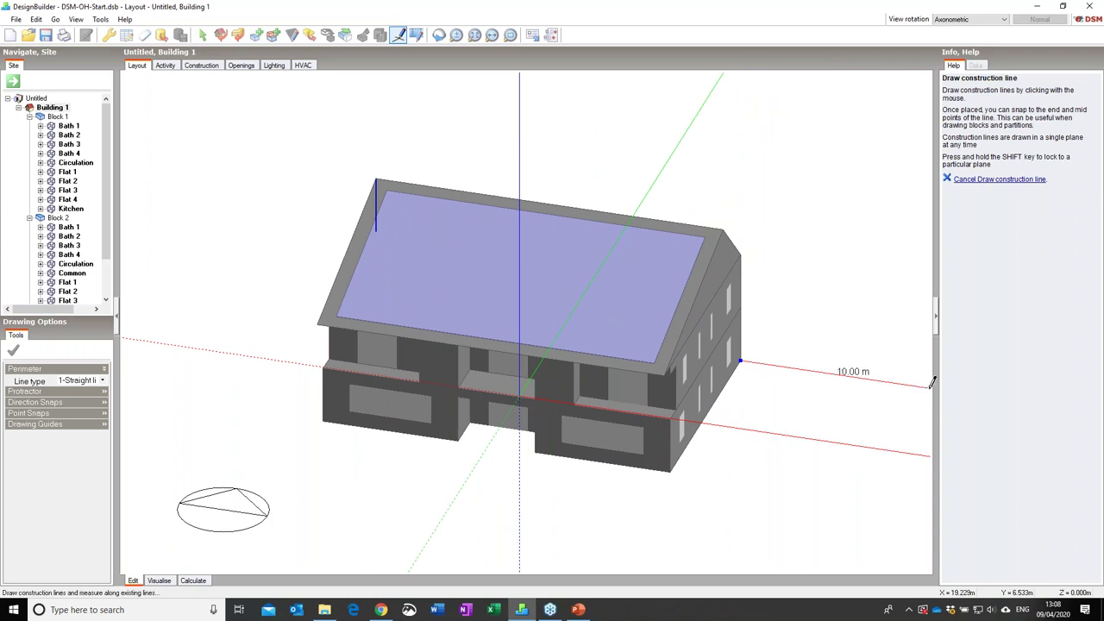
click(921, 405)
scroll(574, 308, down, 3)
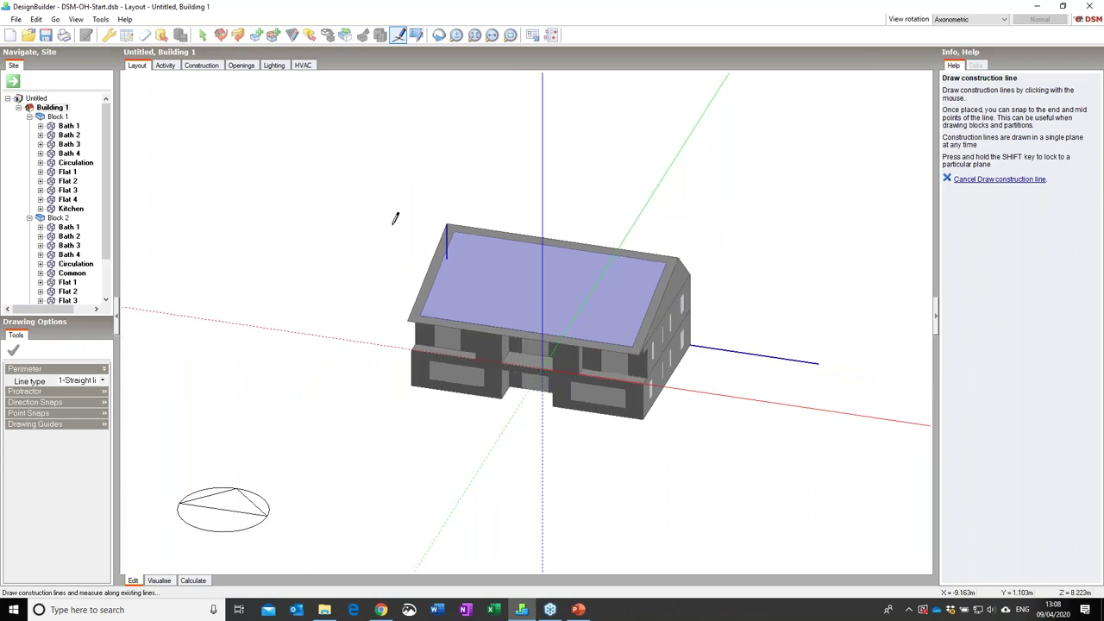
Add a 15 m high rectangular component block, about 25.5 × 10.5 m, beside the building.
click(256, 35)
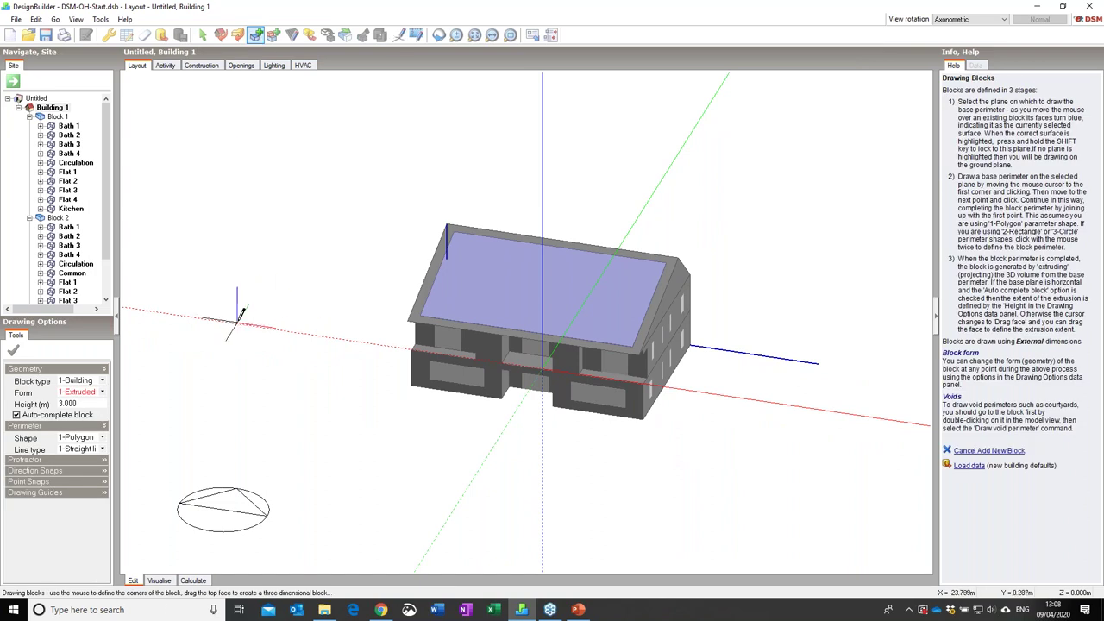
click(76, 386)
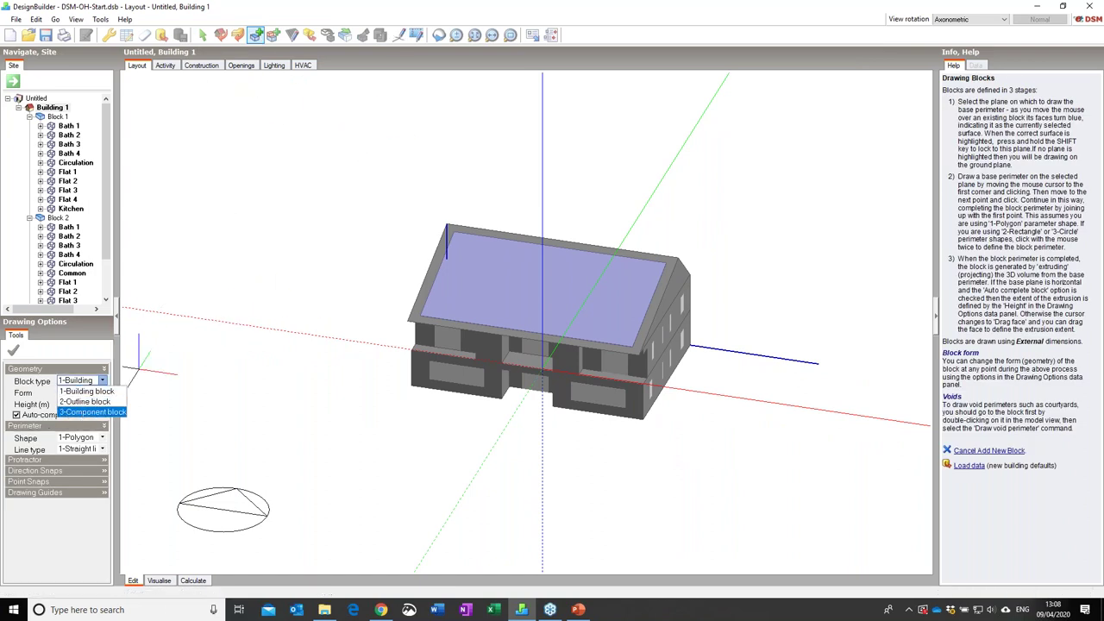
click(83, 411)
click(52, 415)
text(15)
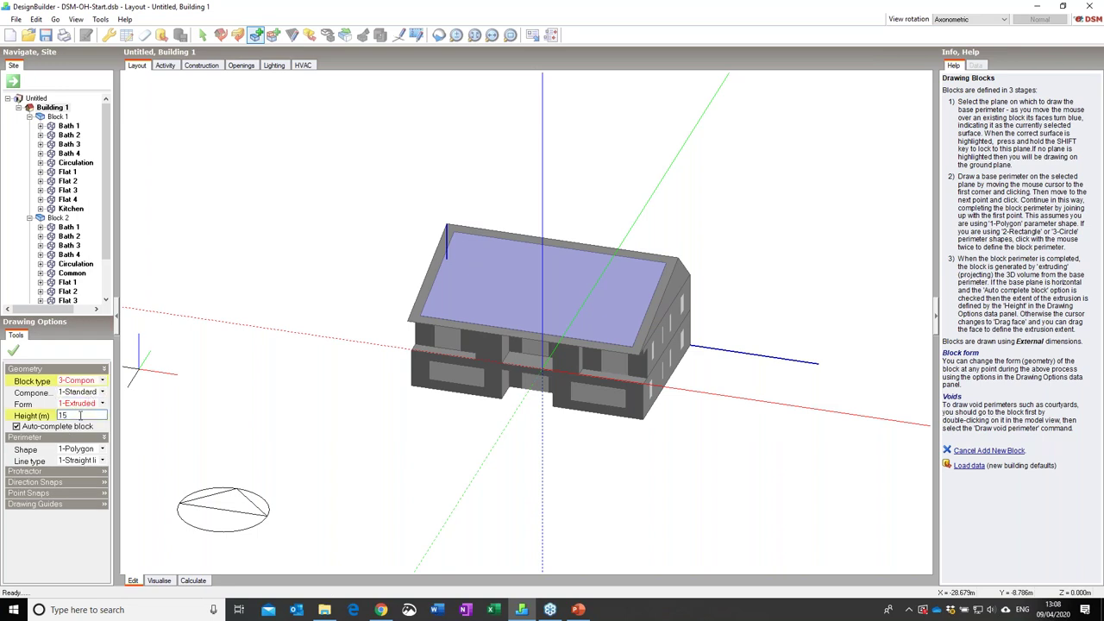
click(84, 449)
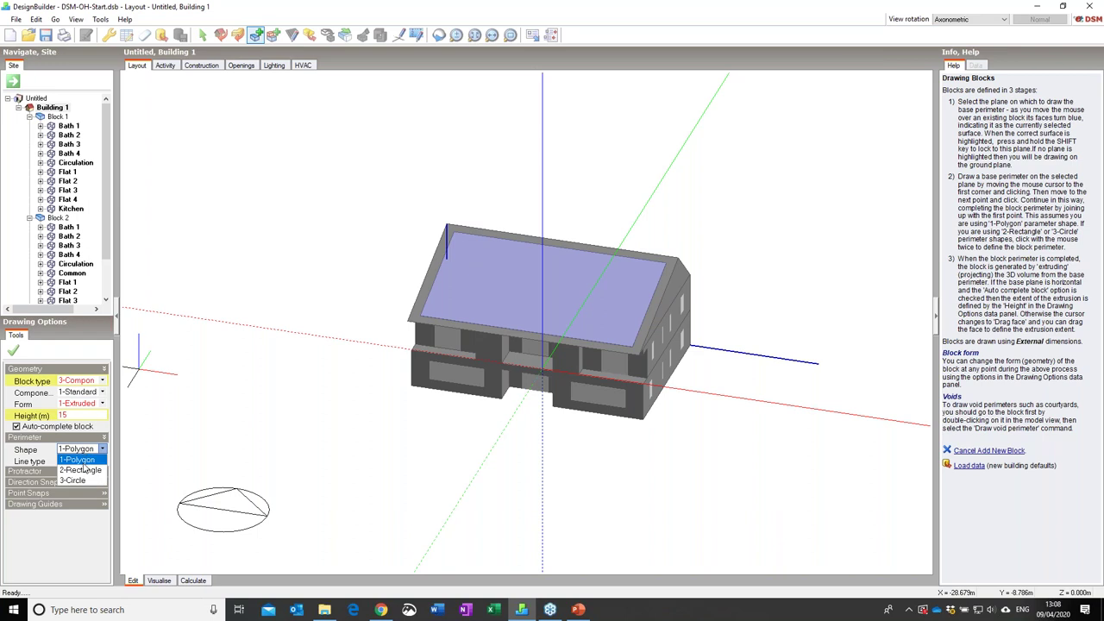
click(82, 470)
scroll(681, 371, down, 2)
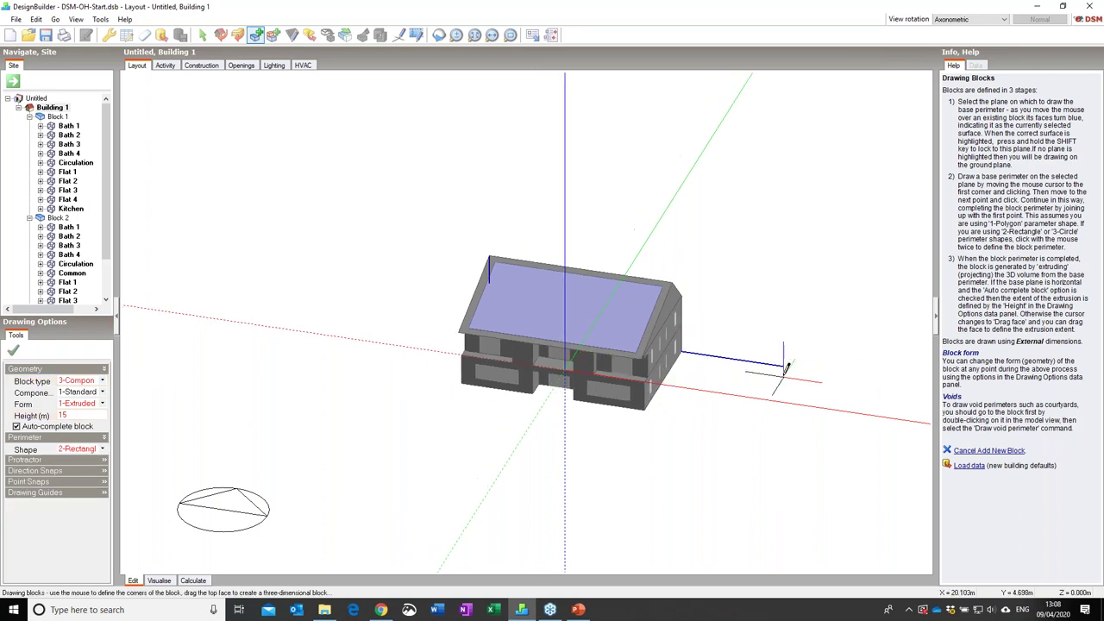
click(782, 367)
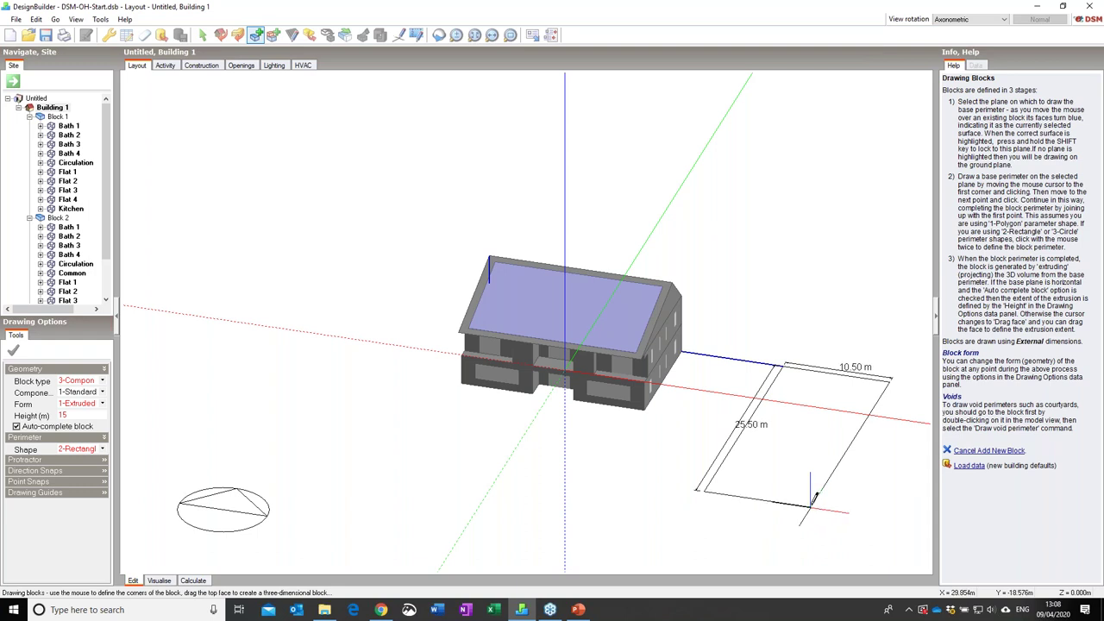
click(813, 499)
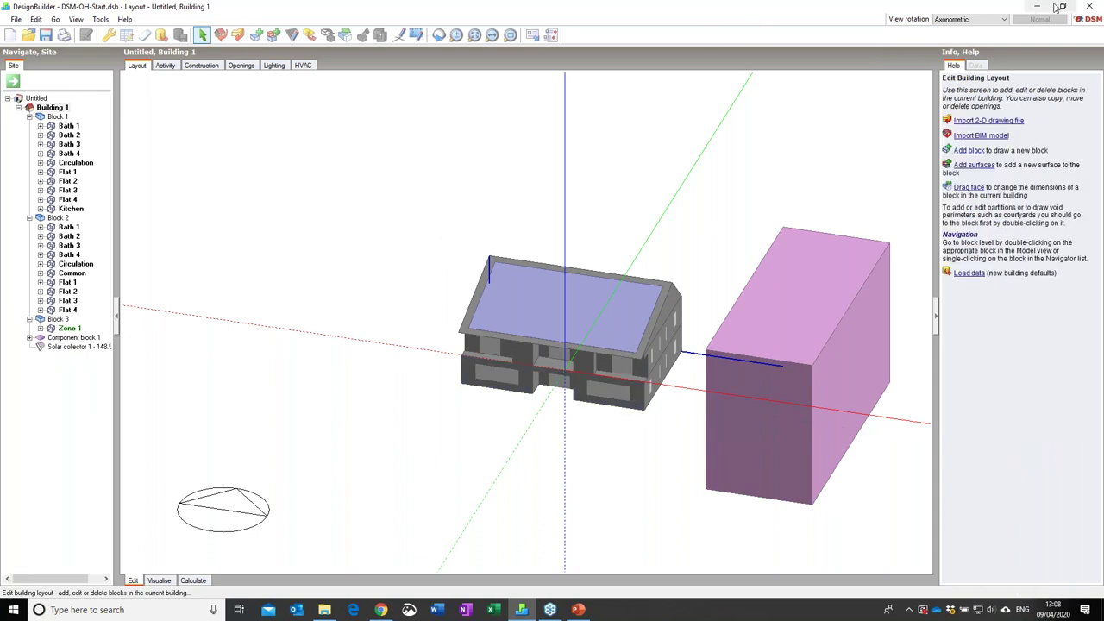
Change the 3-D viewing direction and save the model.
click(1004, 19)
click(973, 69)
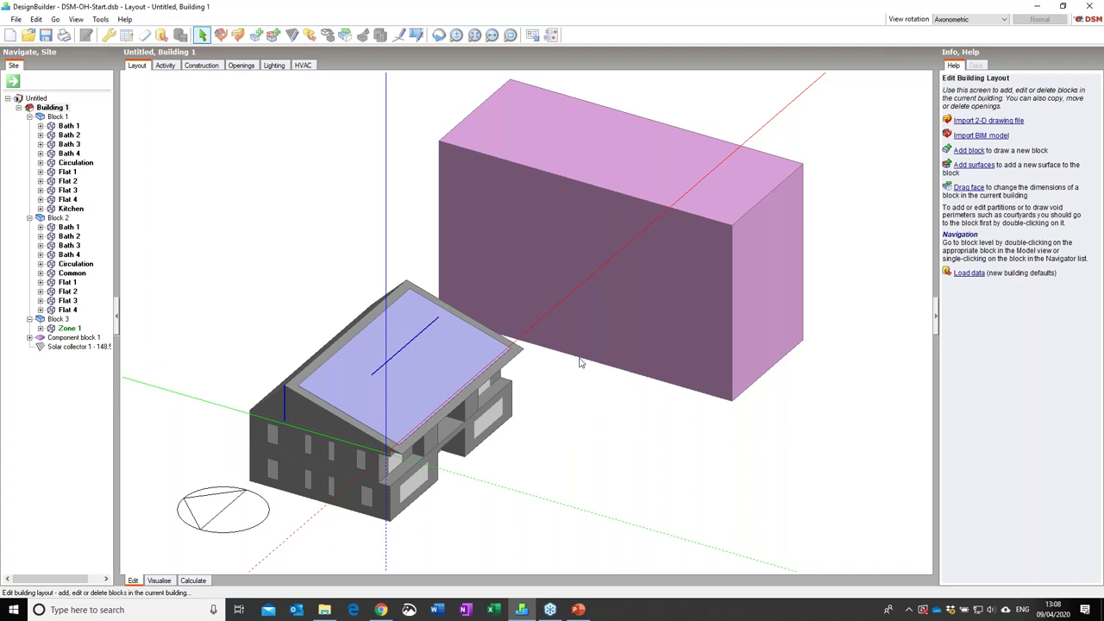
scroll(595, 357, up, 1)
click(46, 34)
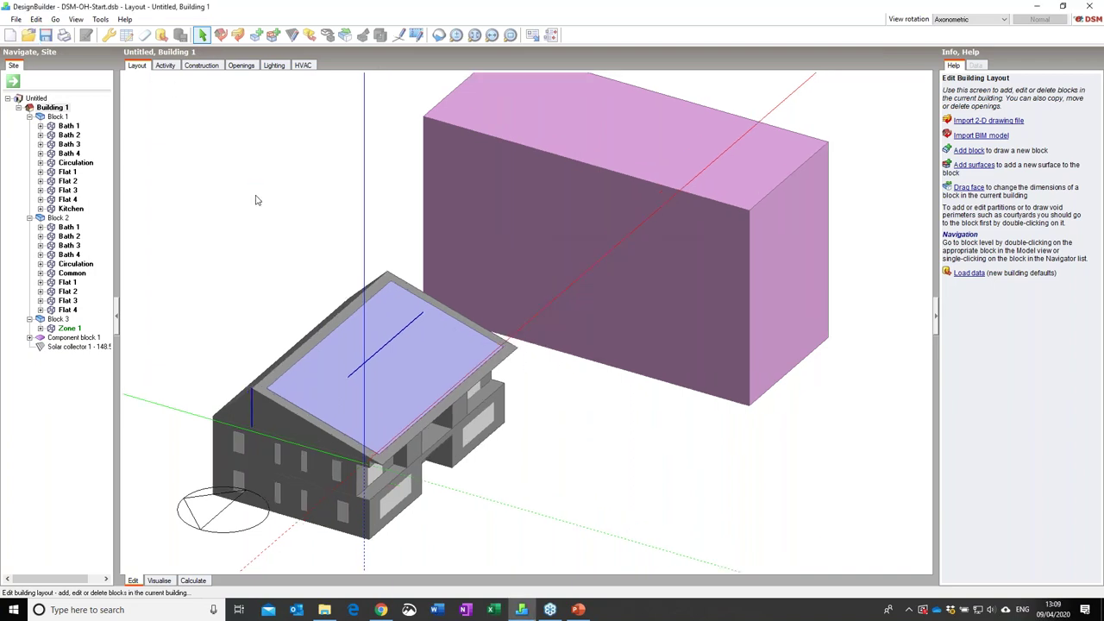
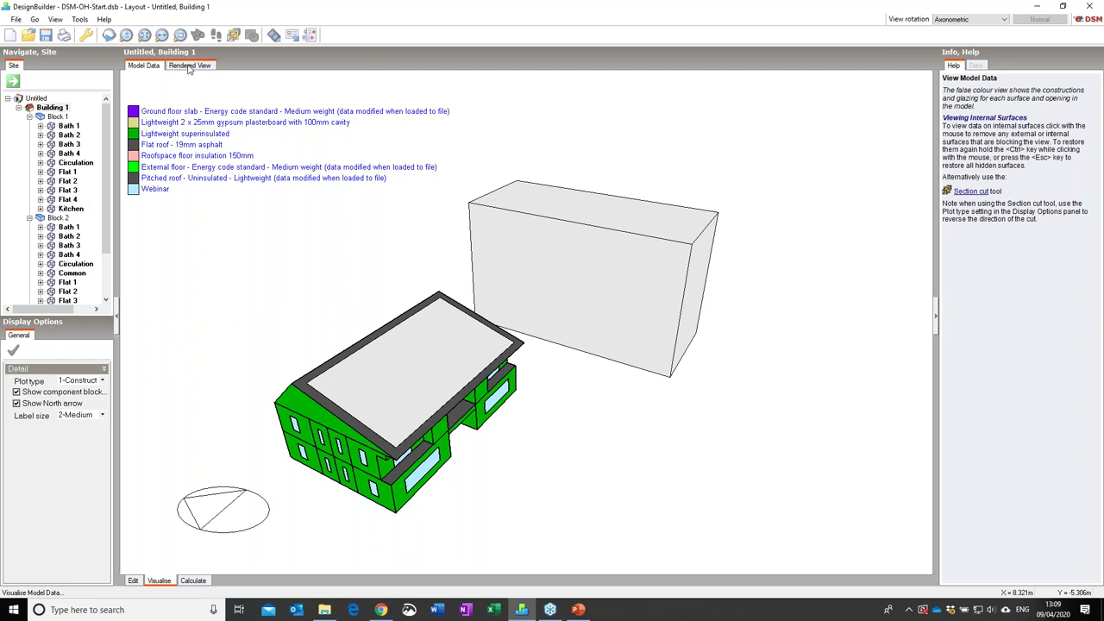
Switch the 3-D building model display to the Rendered View.
click(189, 66)
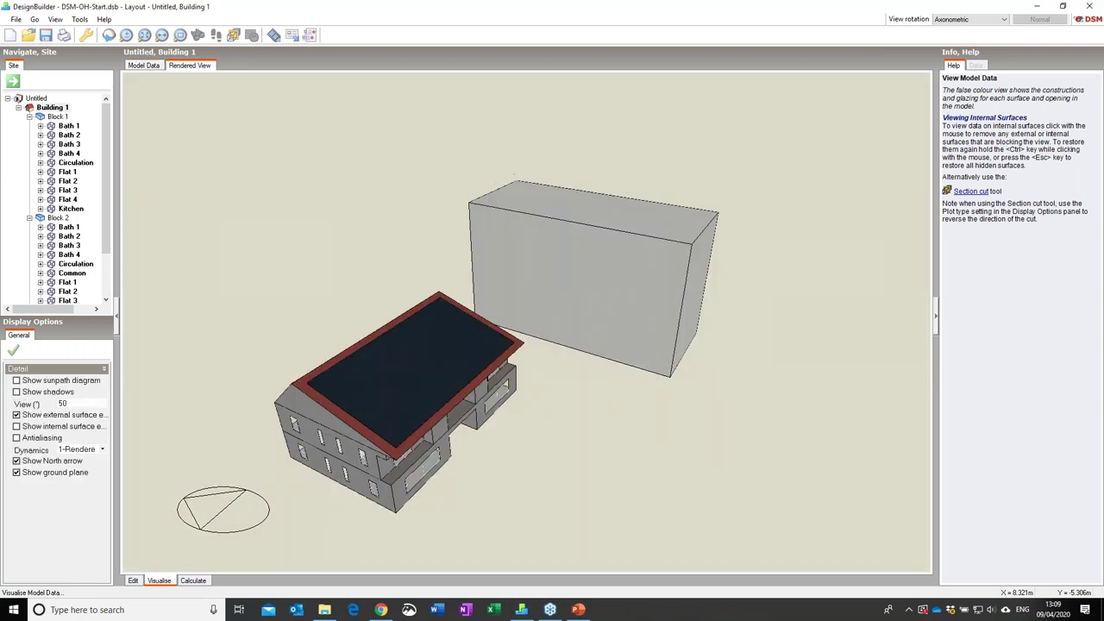
Turn on the sunpath diagram and orbit to a lower, side-on view of the building.
click(16, 380)
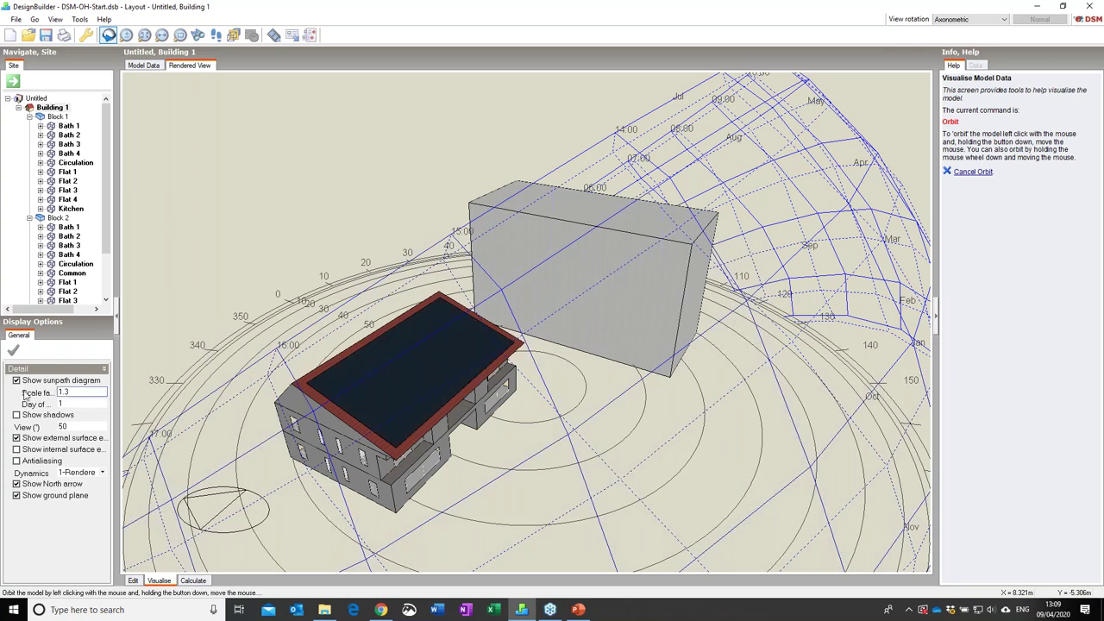
drag(559, 380, 293, 173)
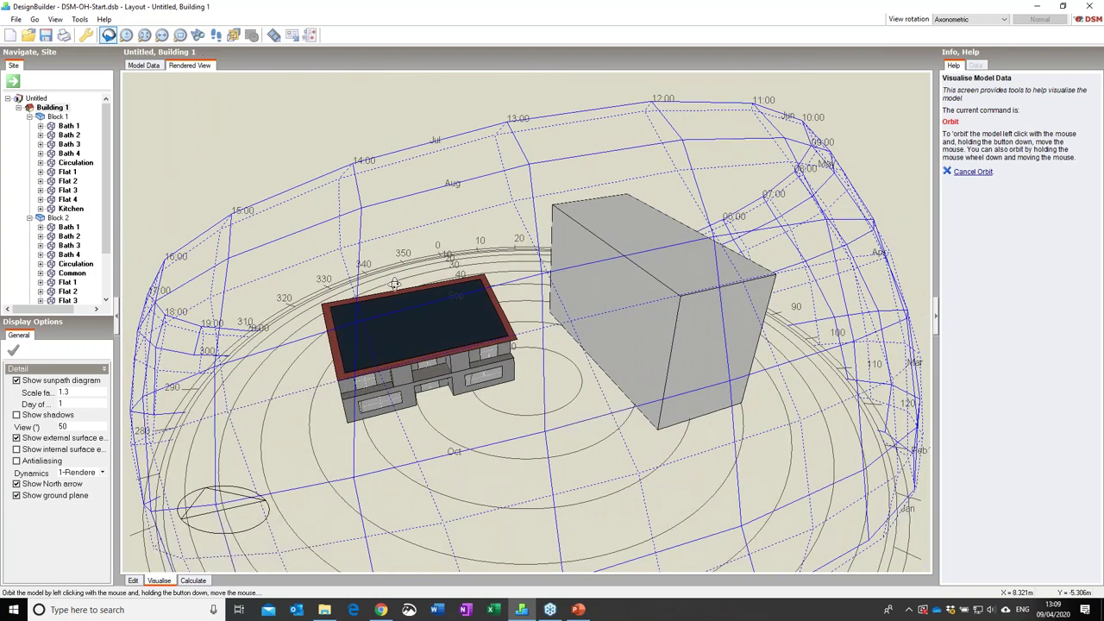
drag(287, 311, 328, 298)
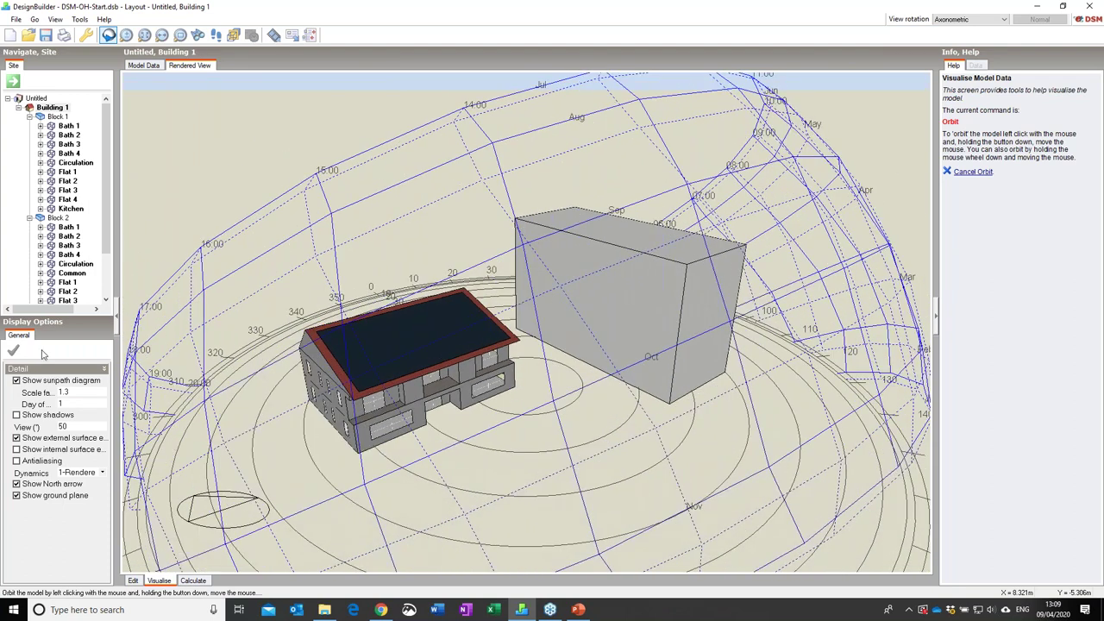
Show shadows, move the sun to 11:00 on 1 April, then open the energy calculation pages.
click(16, 415)
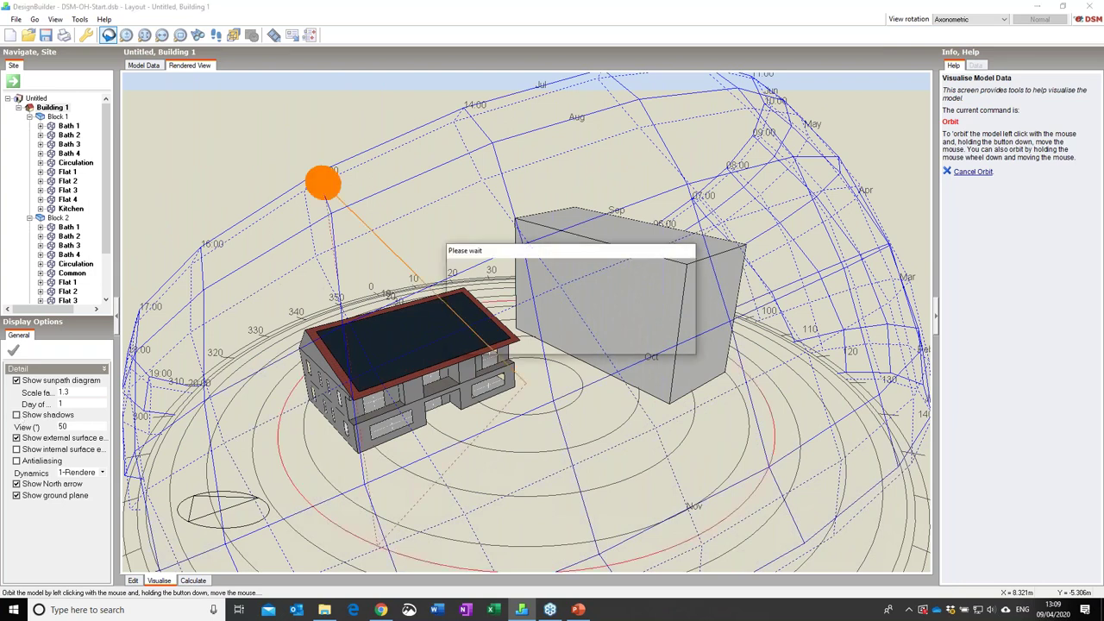
drag(322, 160, 345, 217)
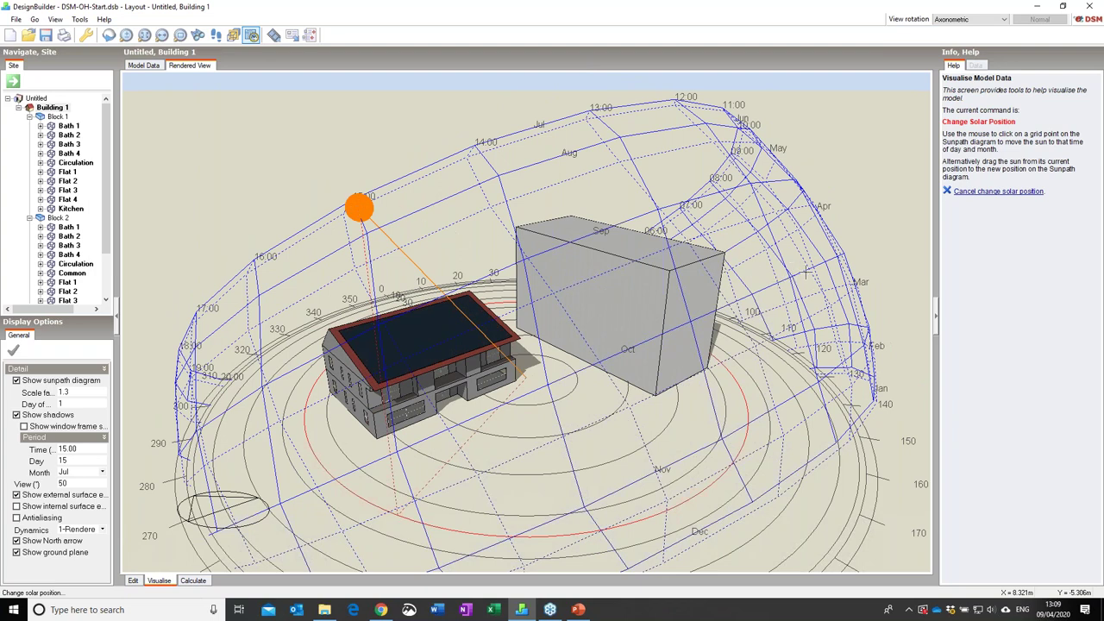
click(371, 226)
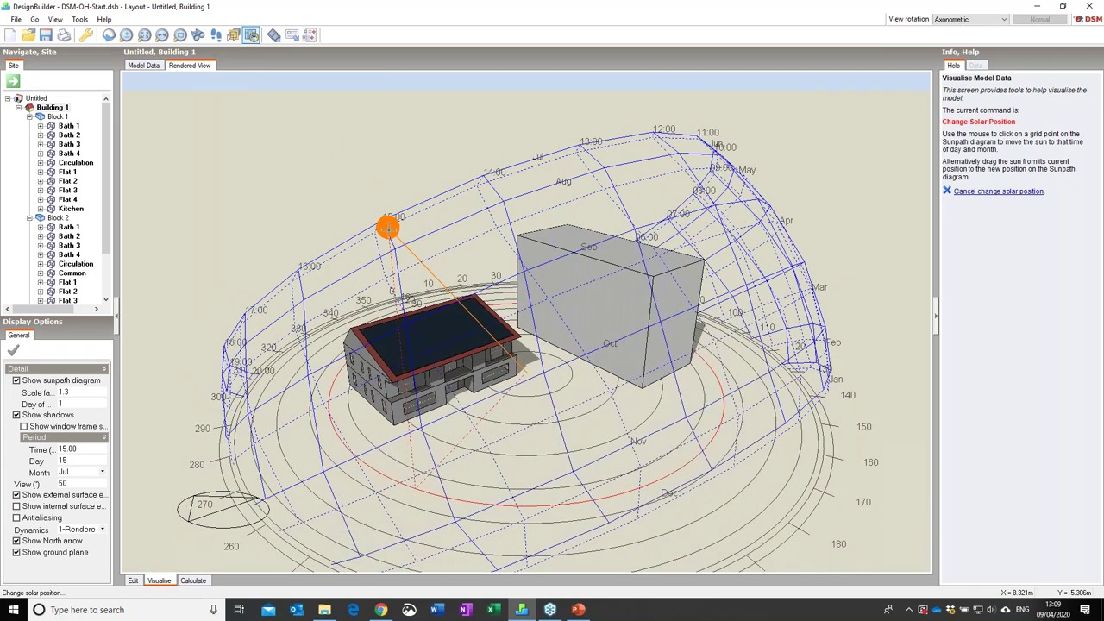
click(763, 229)
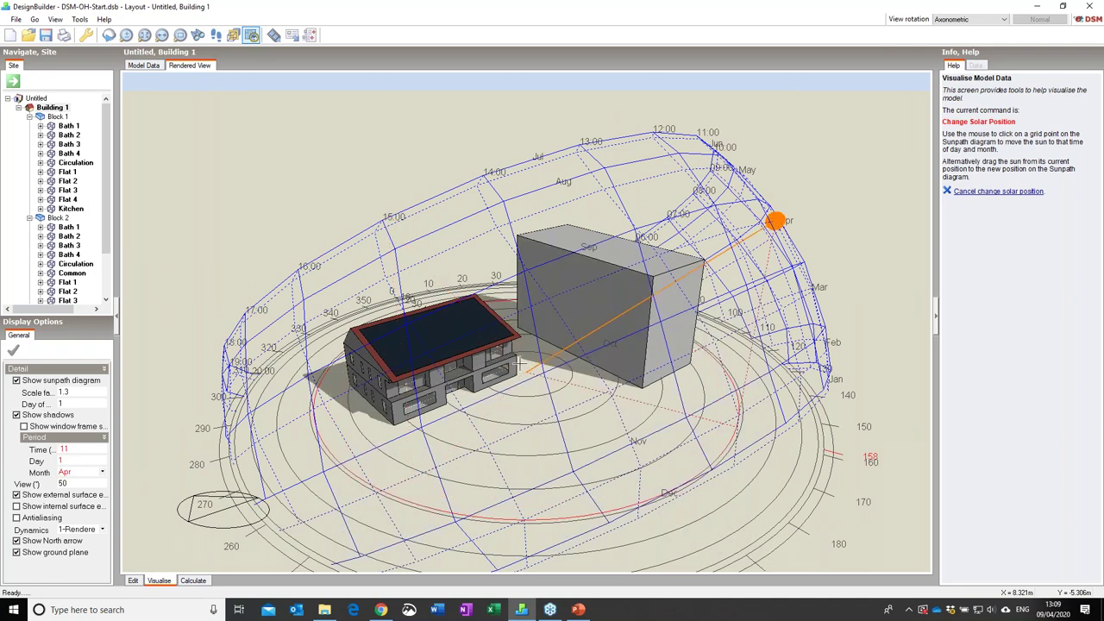
scroll(504, 289, up, 5)
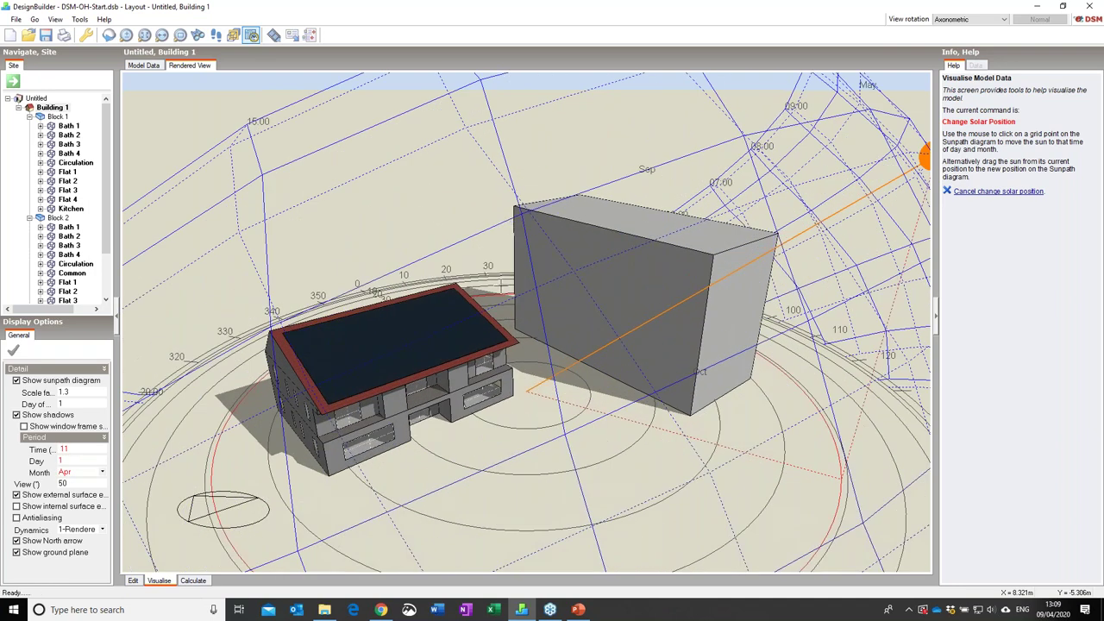
scroll(500, 289, down, 5)
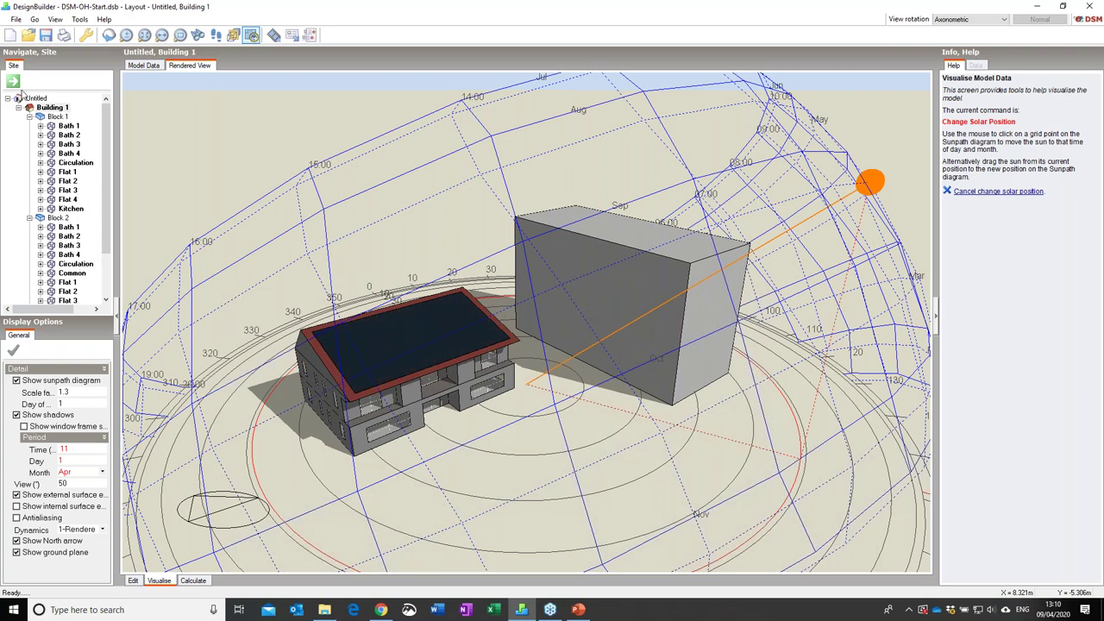
click(195, 581)
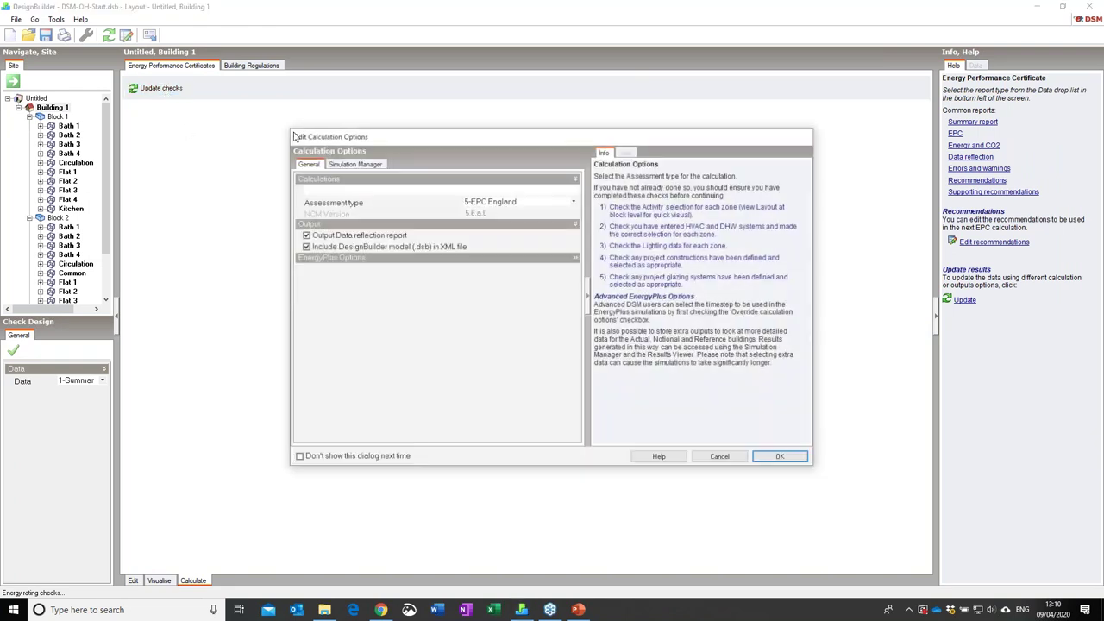
Accept the 5-EPC England calculation options and advance to the 'DSM advantages over SBEM' slide.
click(779, 457)
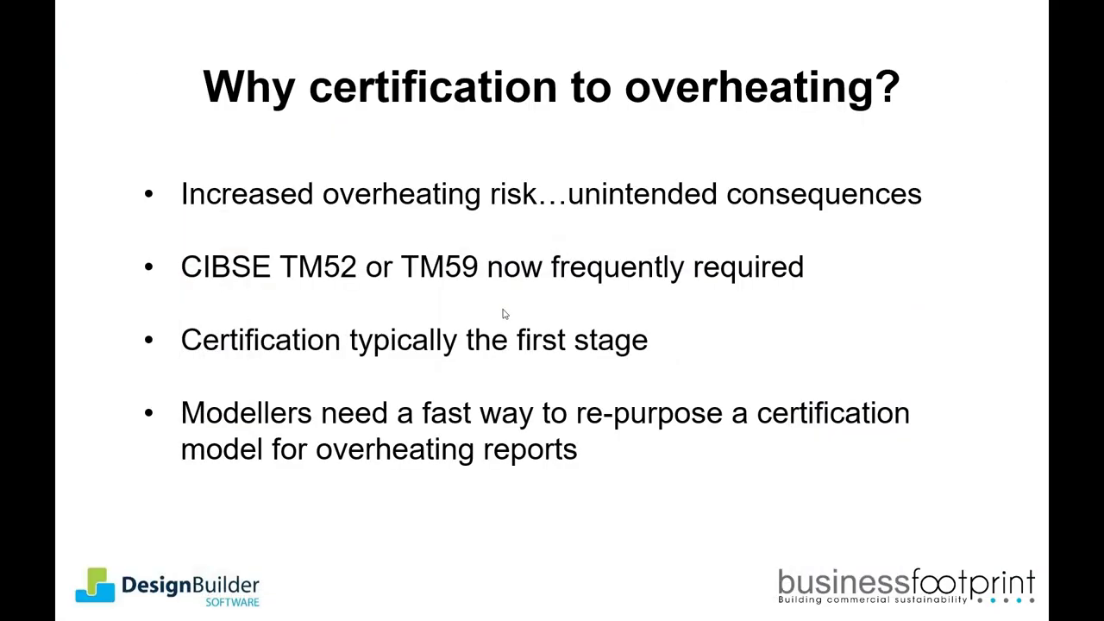
key(Right)
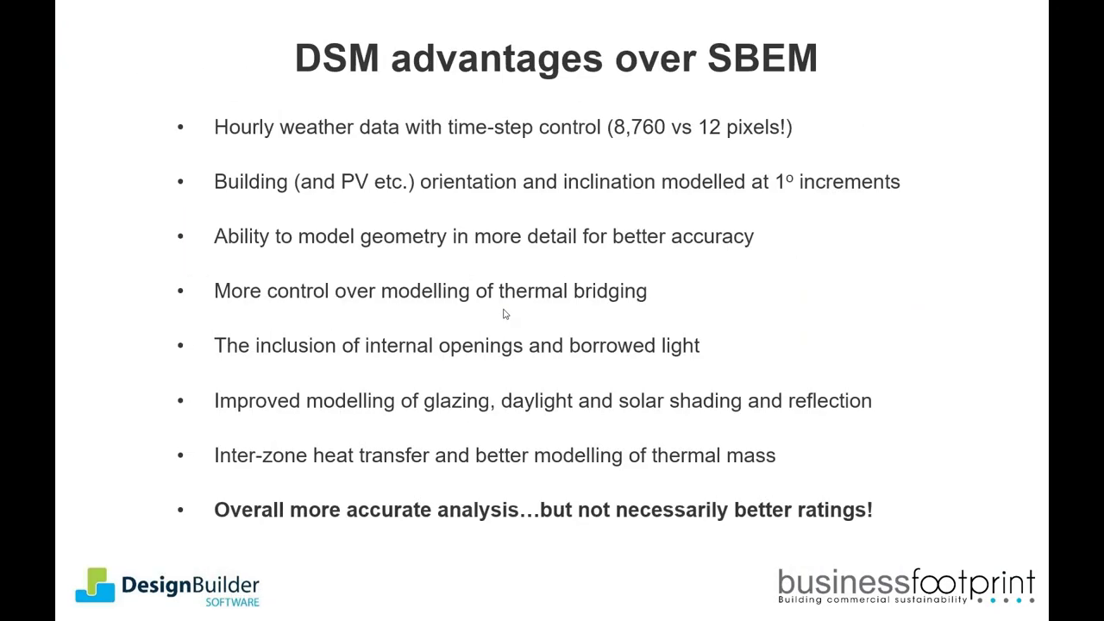
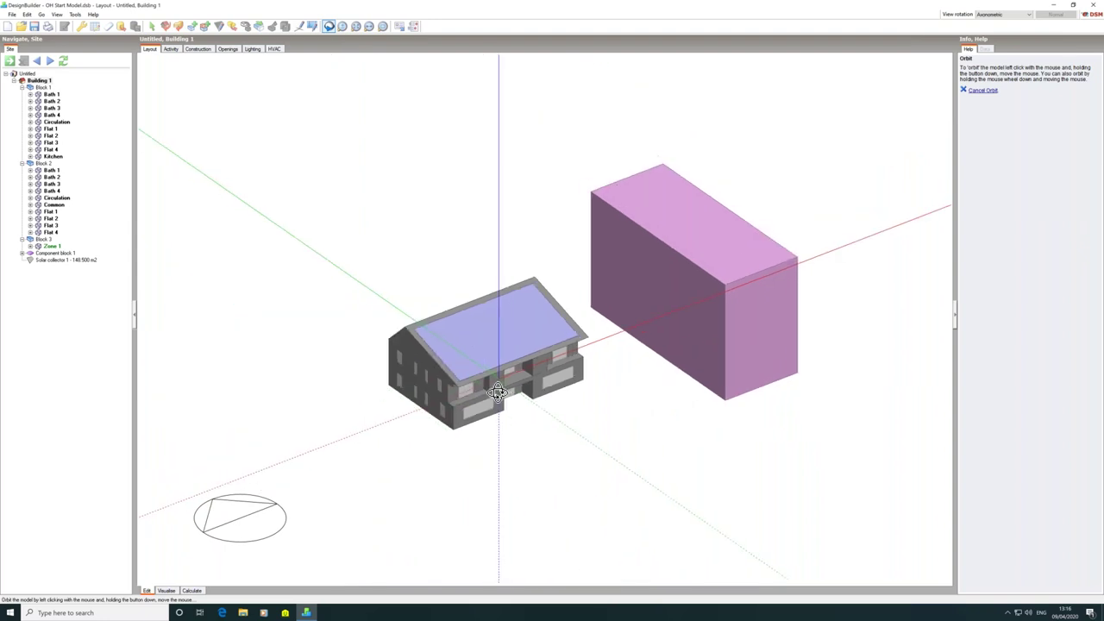
Change the model's analysis type from DSM to 1-EnergyPlus in Model Options.
scroll(497, 392, up, 3)
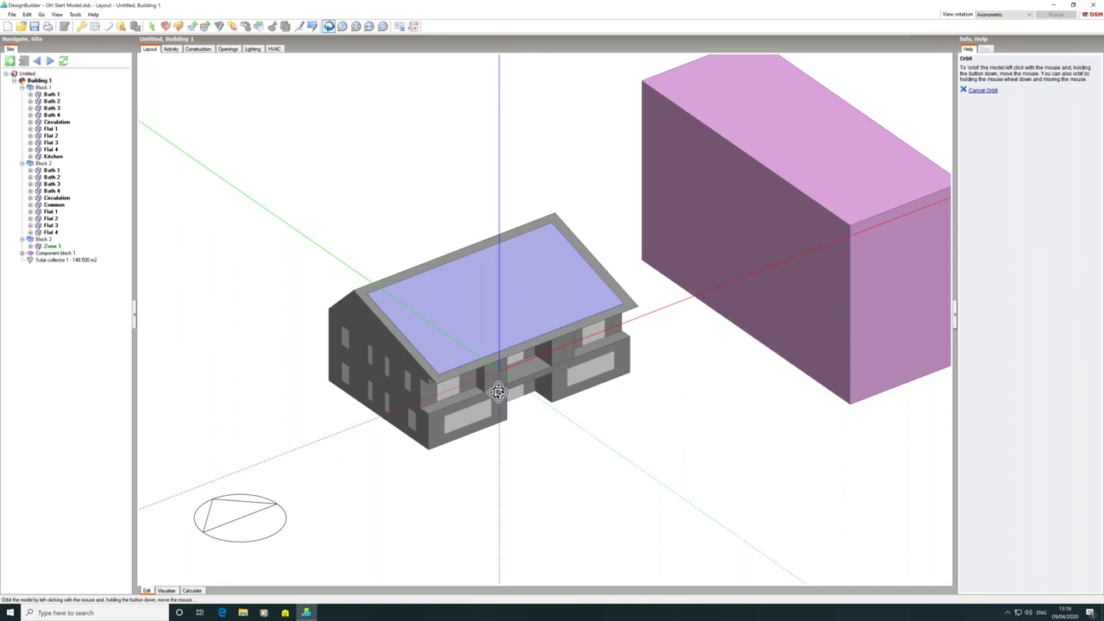
double_click(500, 276)
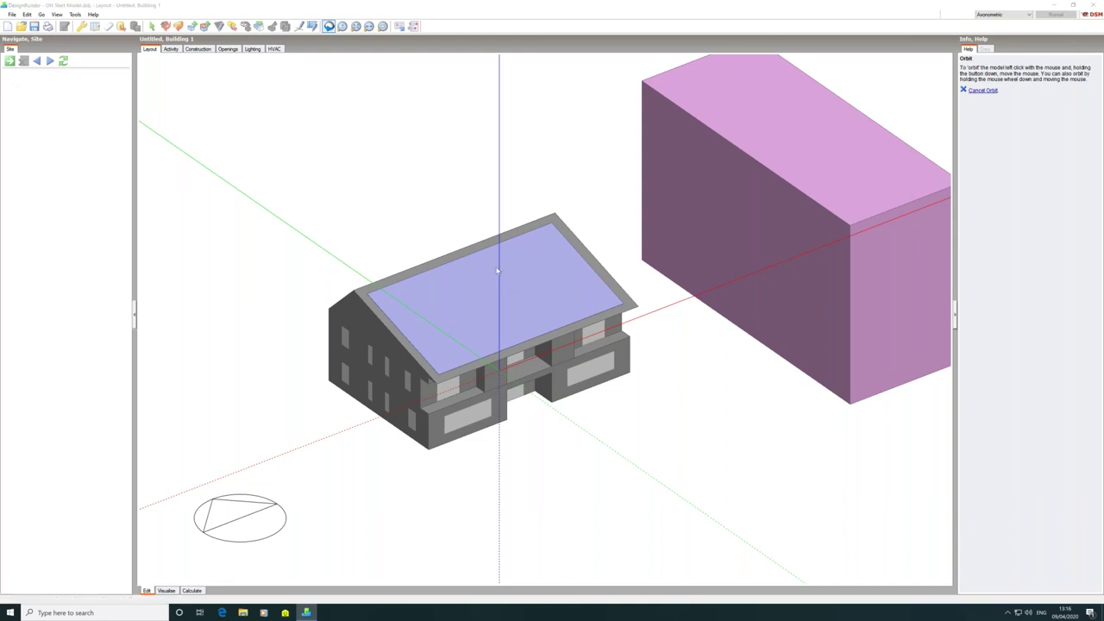
click(553, 191)
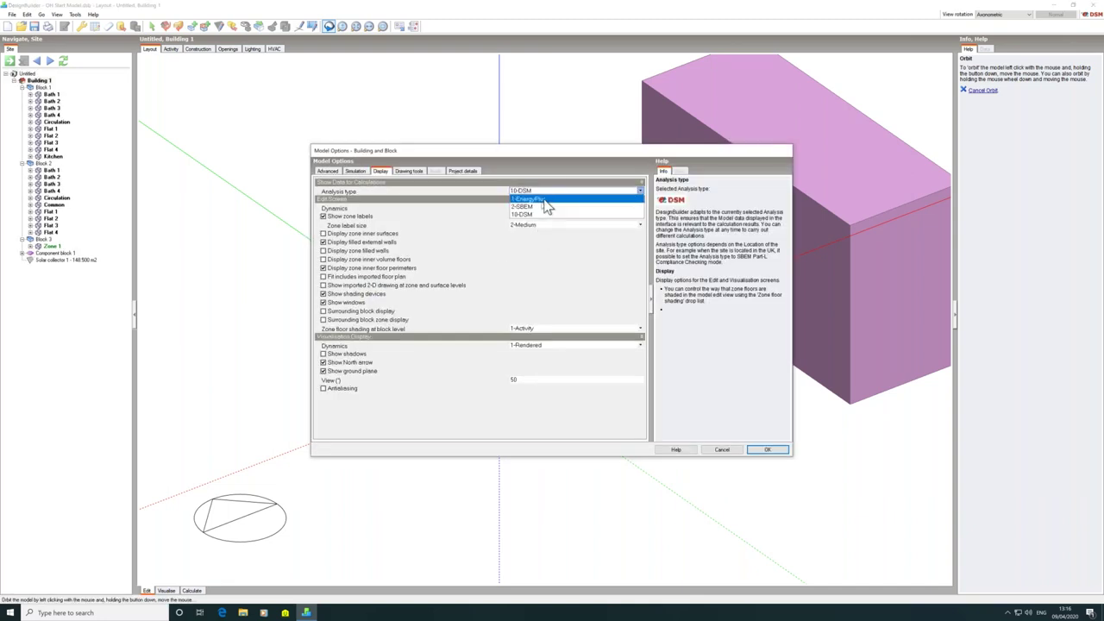
click(544, 200)
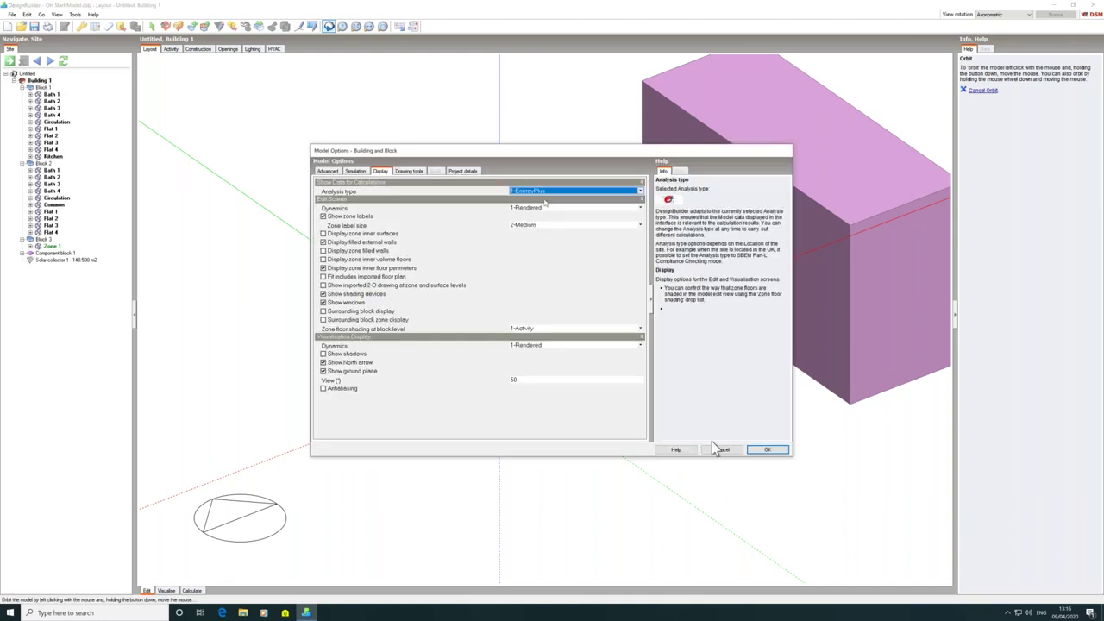
click(768, 450)
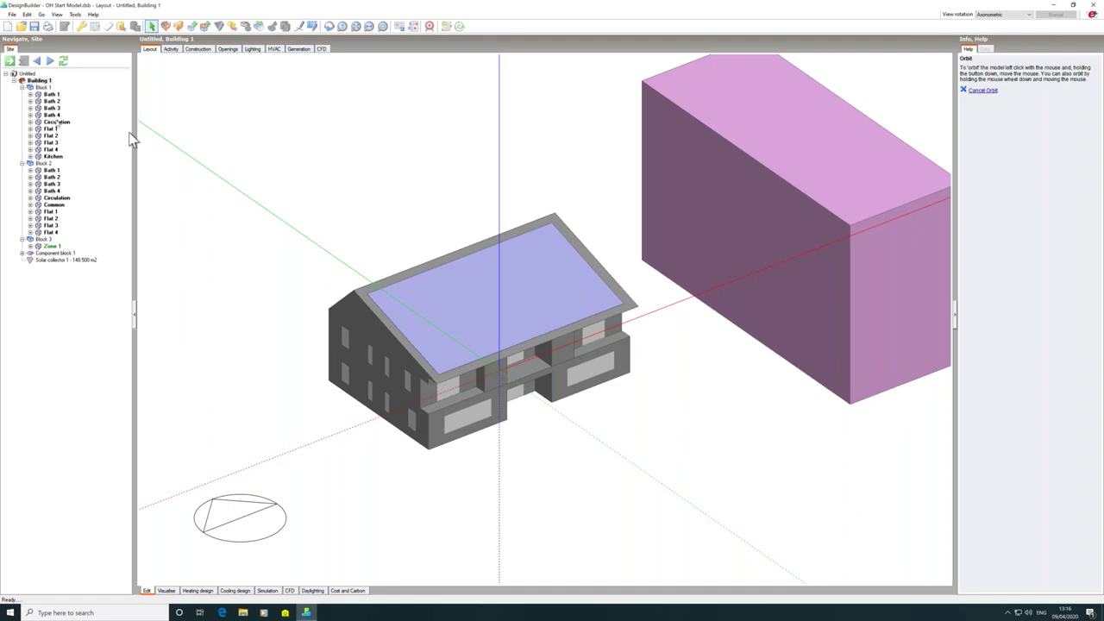
Set occupancy to be defined by number of people, with fixed-fraction latent gains.
click(81, 26)
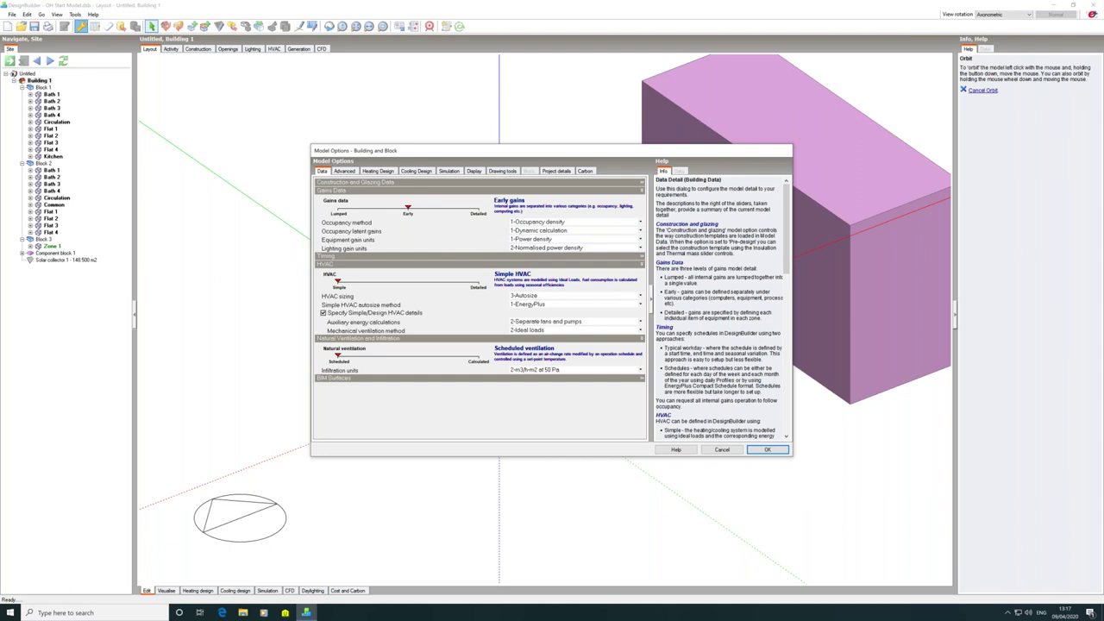
click(569, 224)
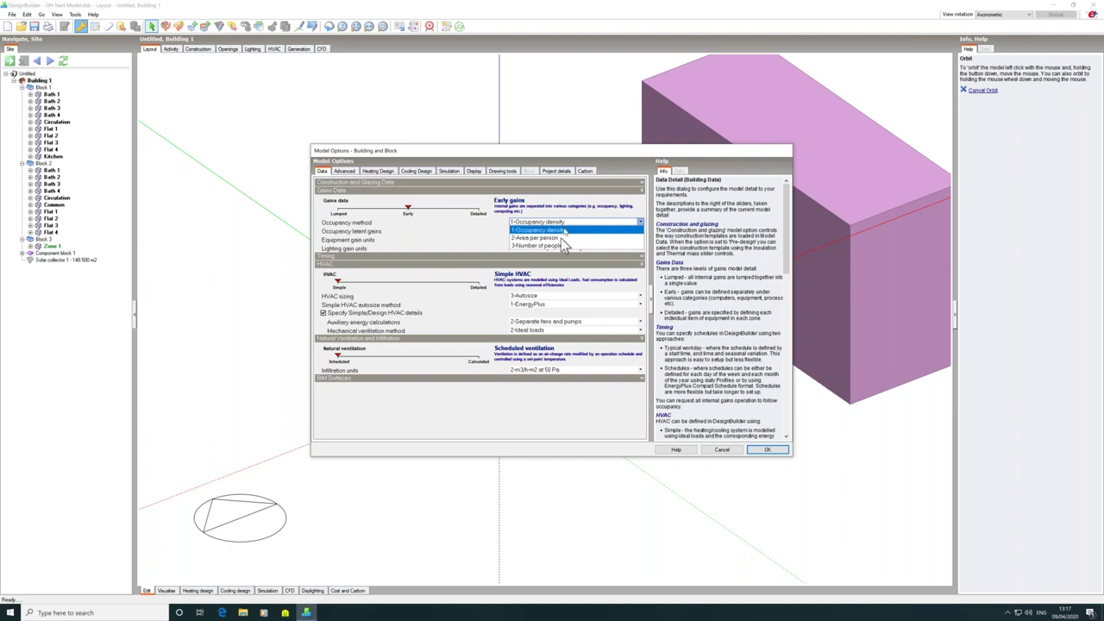
click(558, 245)
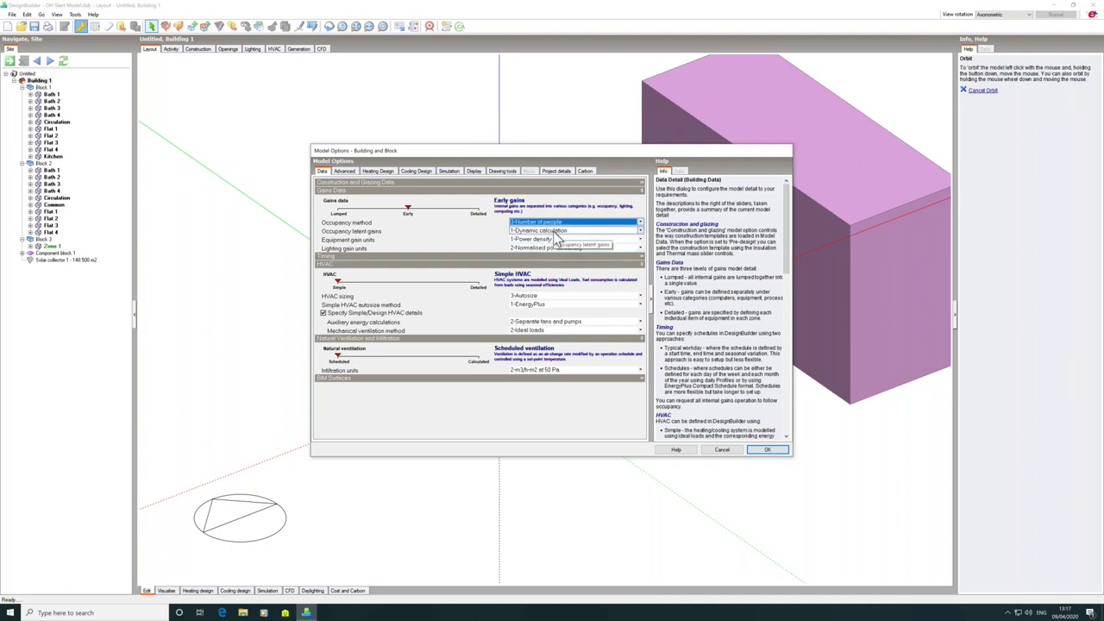
click(552, 231)
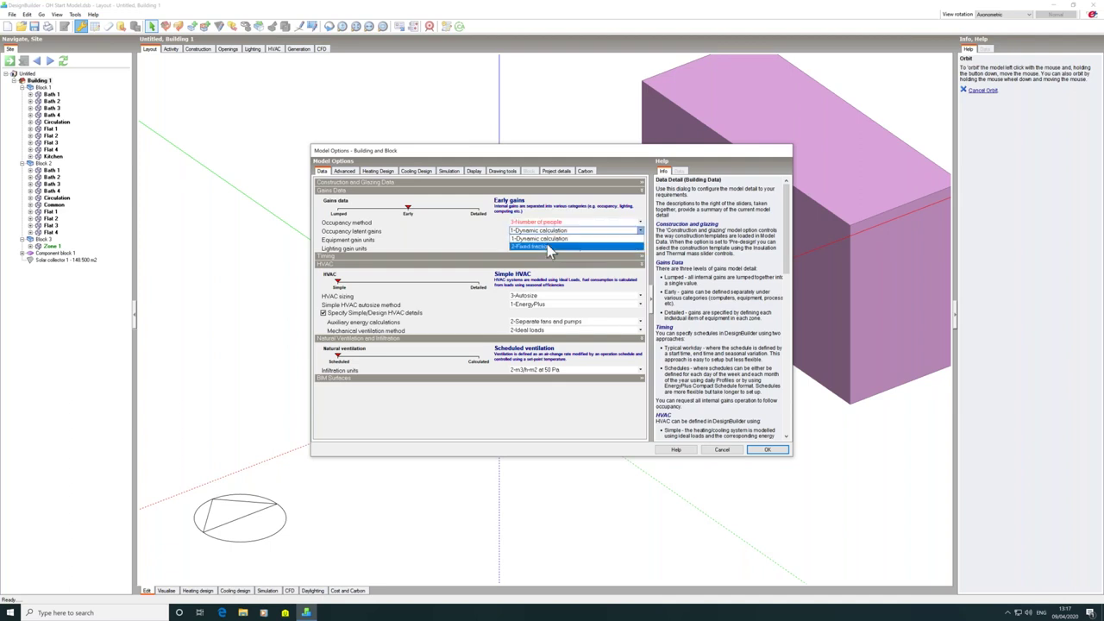
click(546, 245)
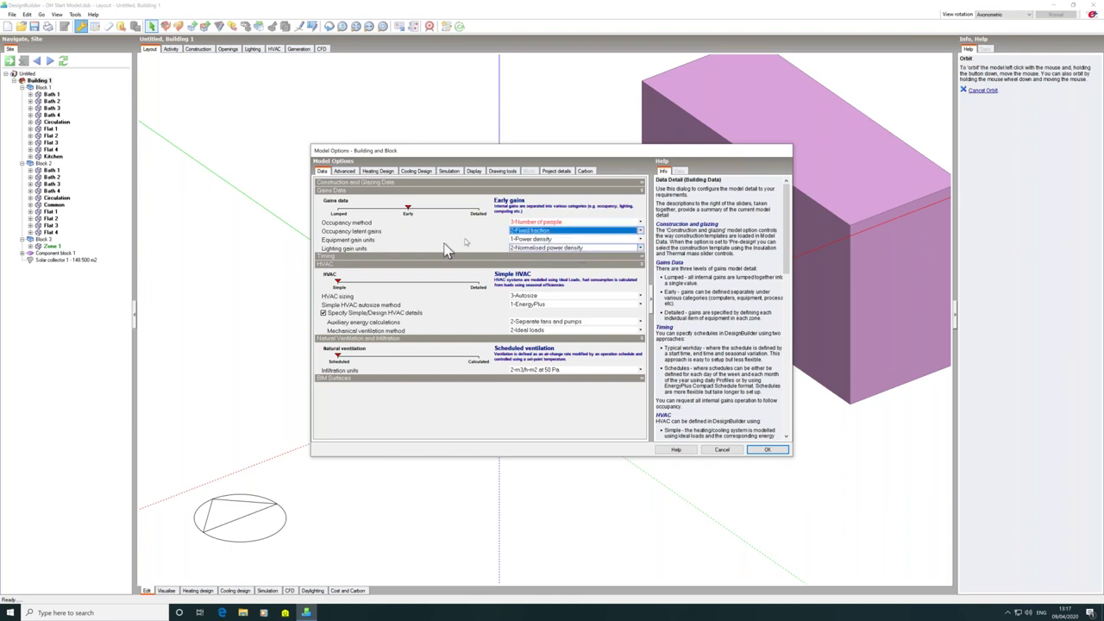
Set equipment gains to absolute zone power, lighting to power density, and natural ventilation to Calculated.
click(553, 241)
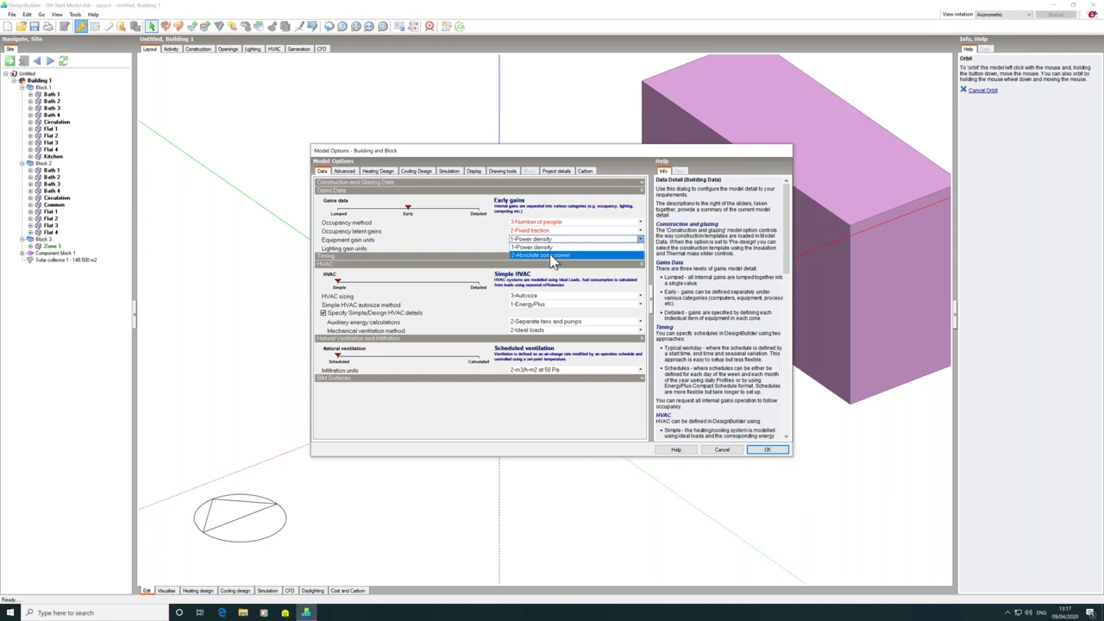
click(553, 256)
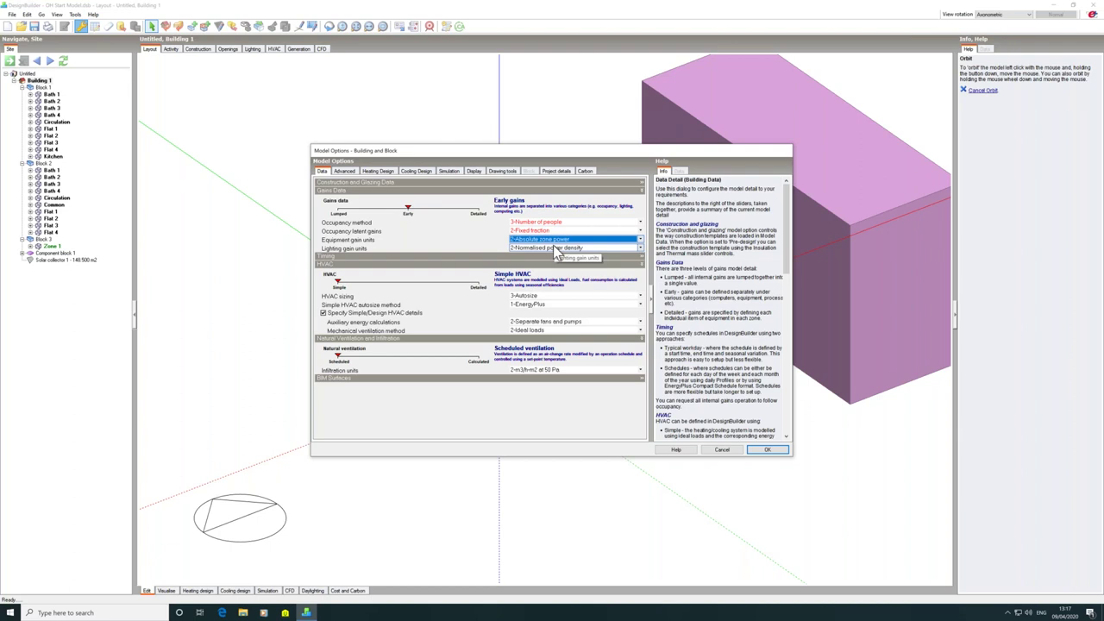
click(552, 247)
click(553, 258)
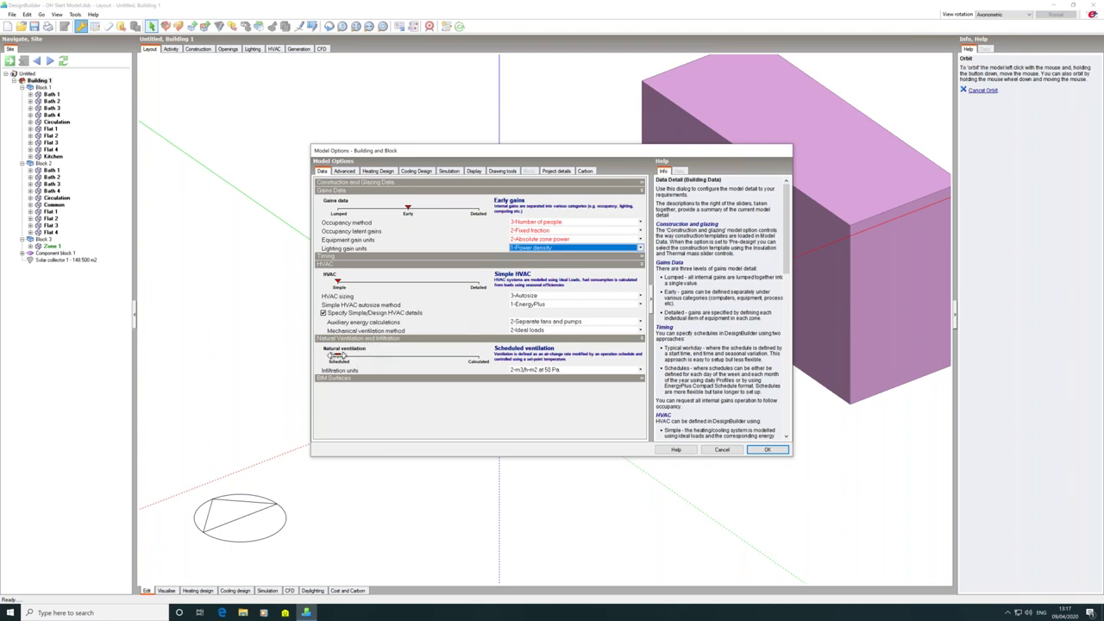
drag(336, 356, 474, 363)
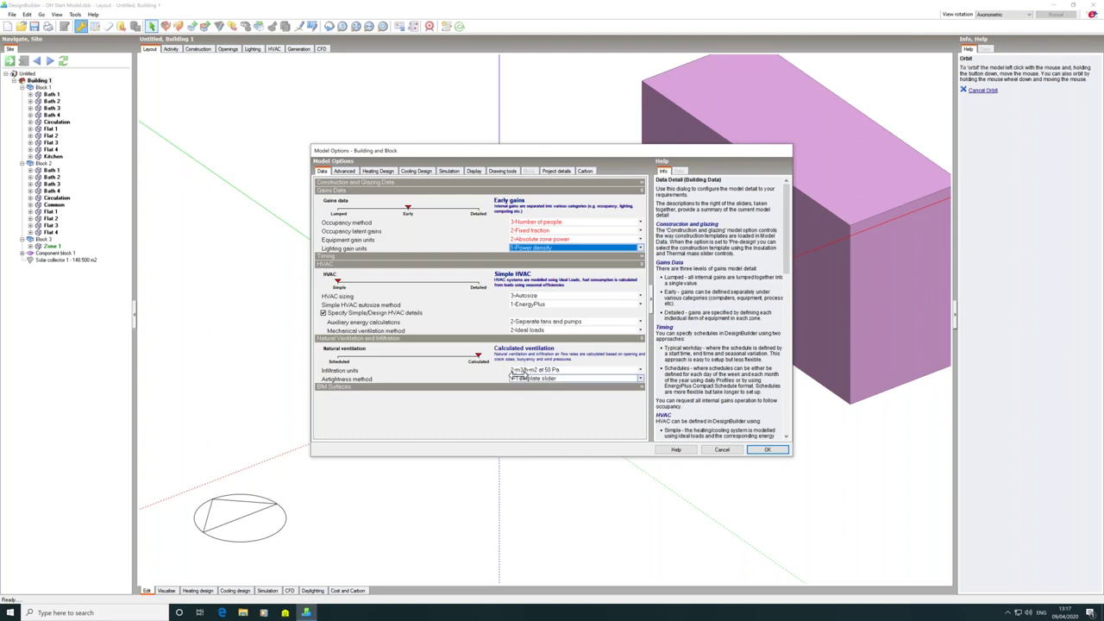
Set the advanced simulation air velocity for comfort calculations to 0.1 m/s and apply the options.
click(449, 170)
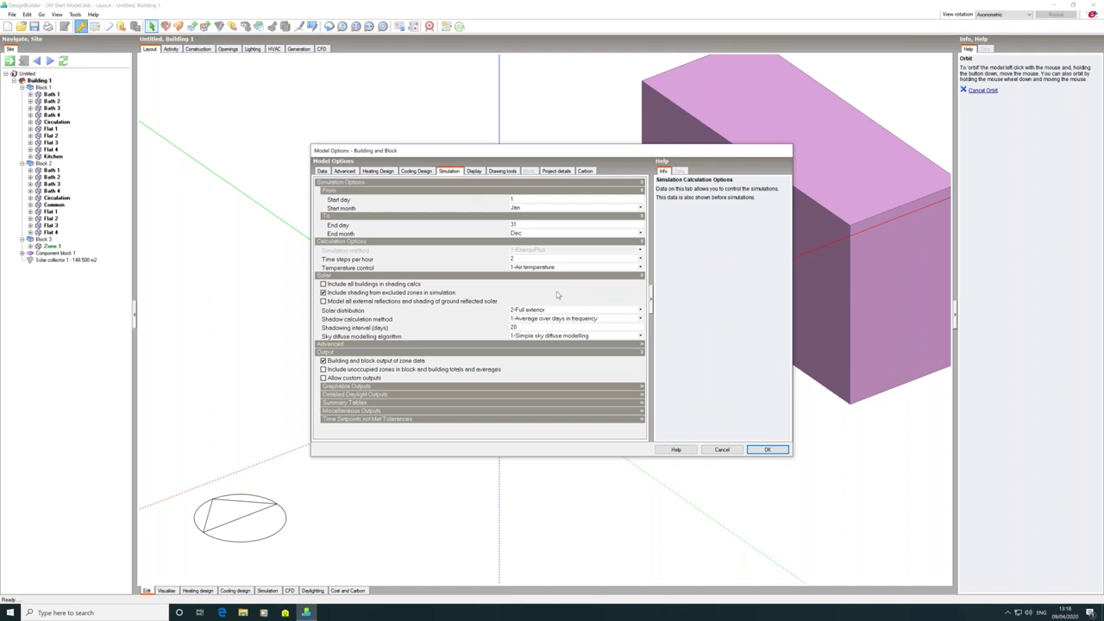
click(512, 344)
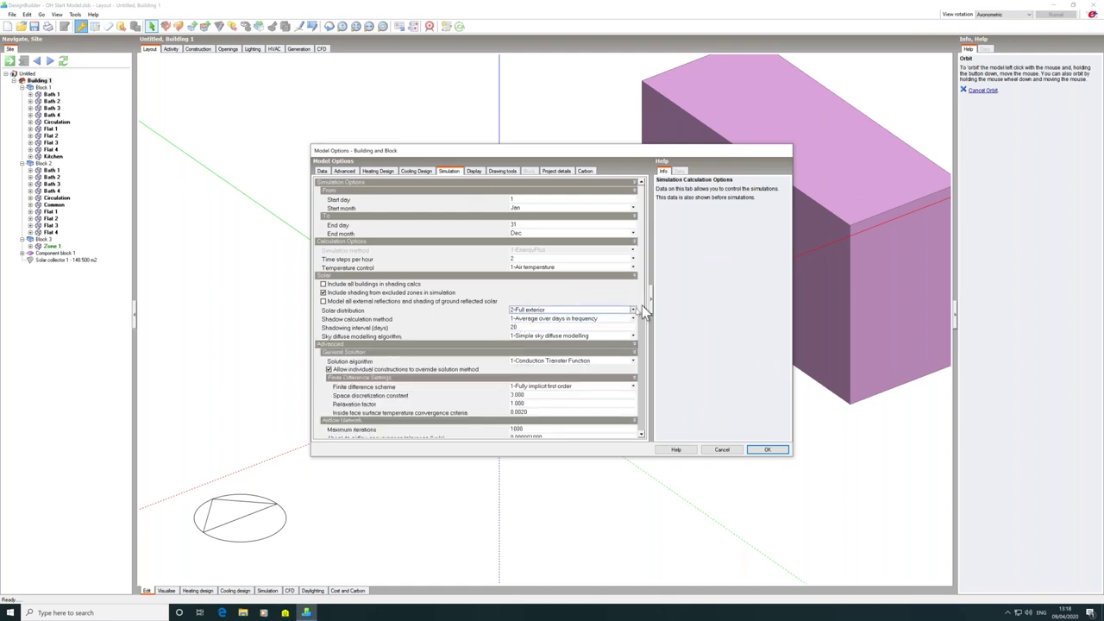
drag(641, 324, 638, 412)
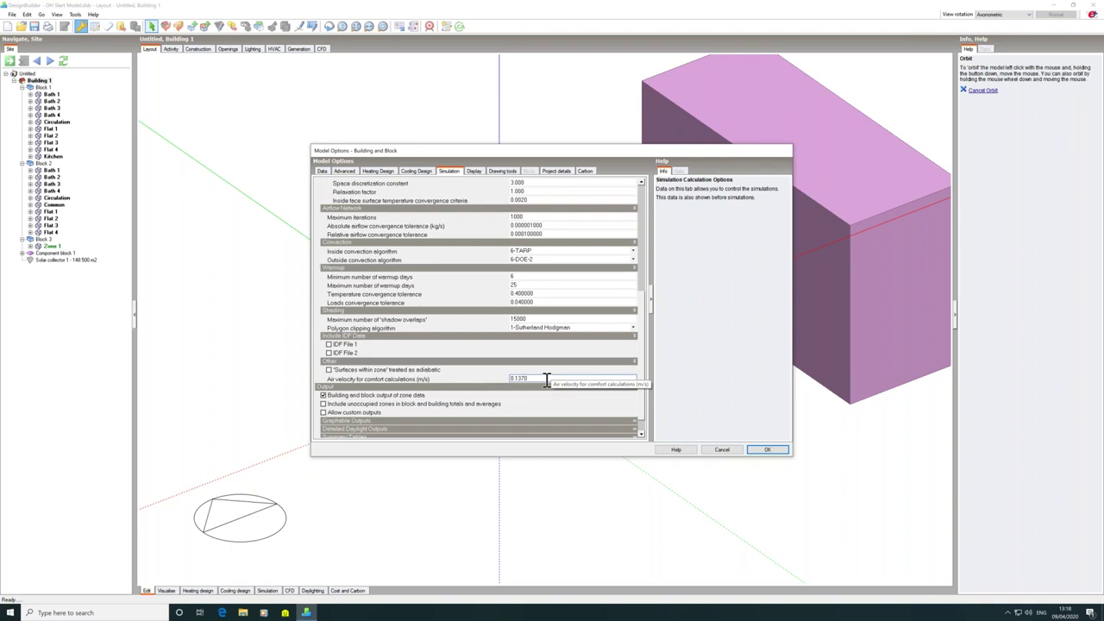
drag(529, 378, 507, 383)
text(0)
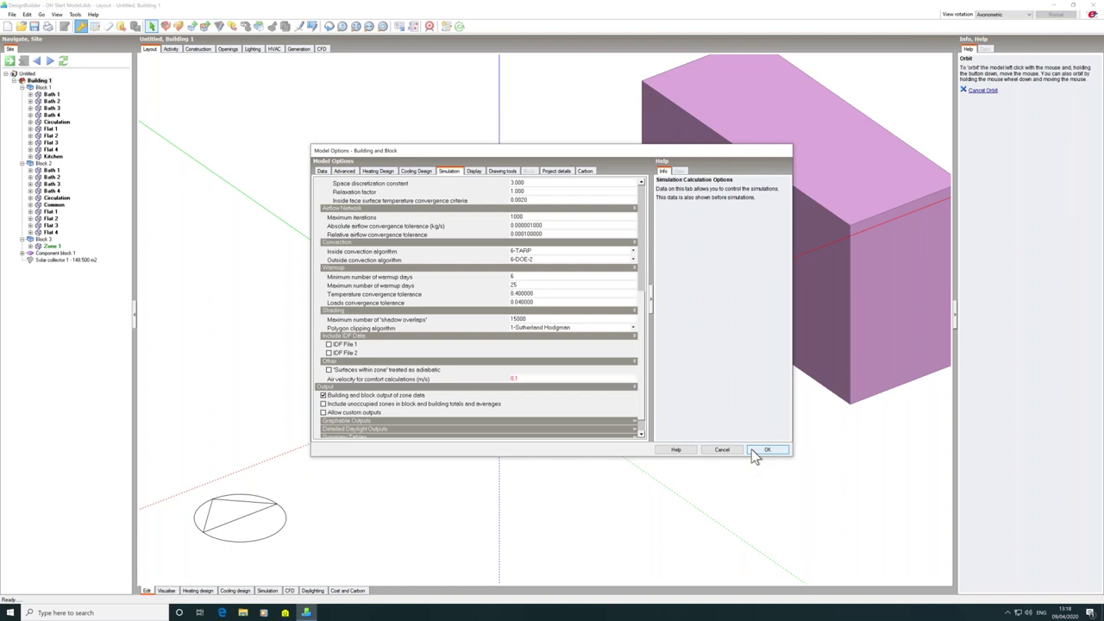
click(751, 450)
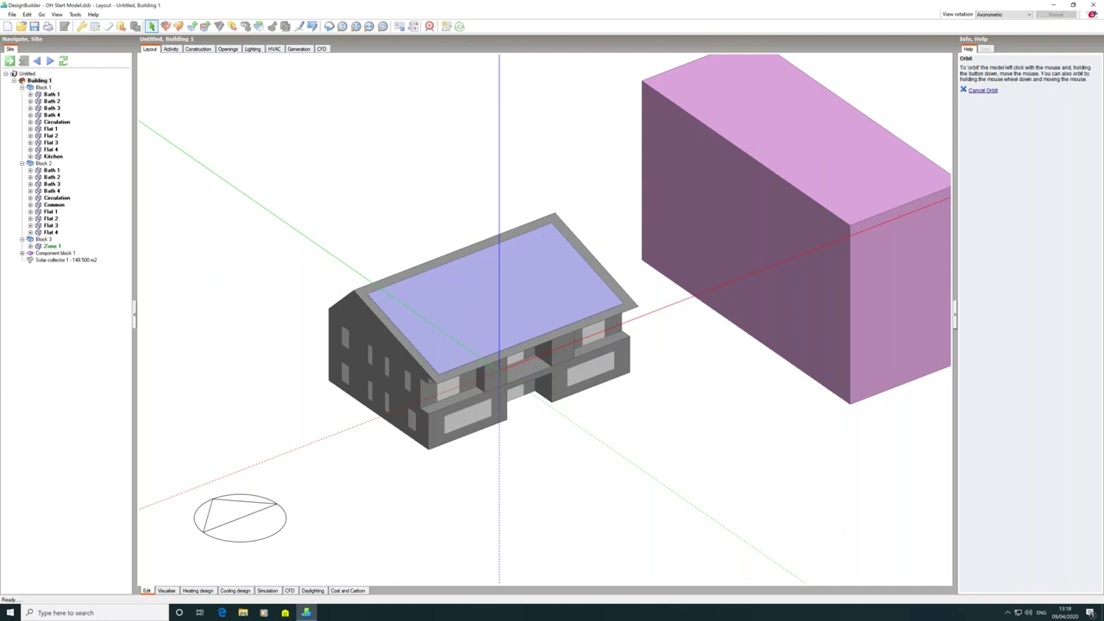
Apply the LONDON WEATHER CENT location template to the site.
click(26, 74)
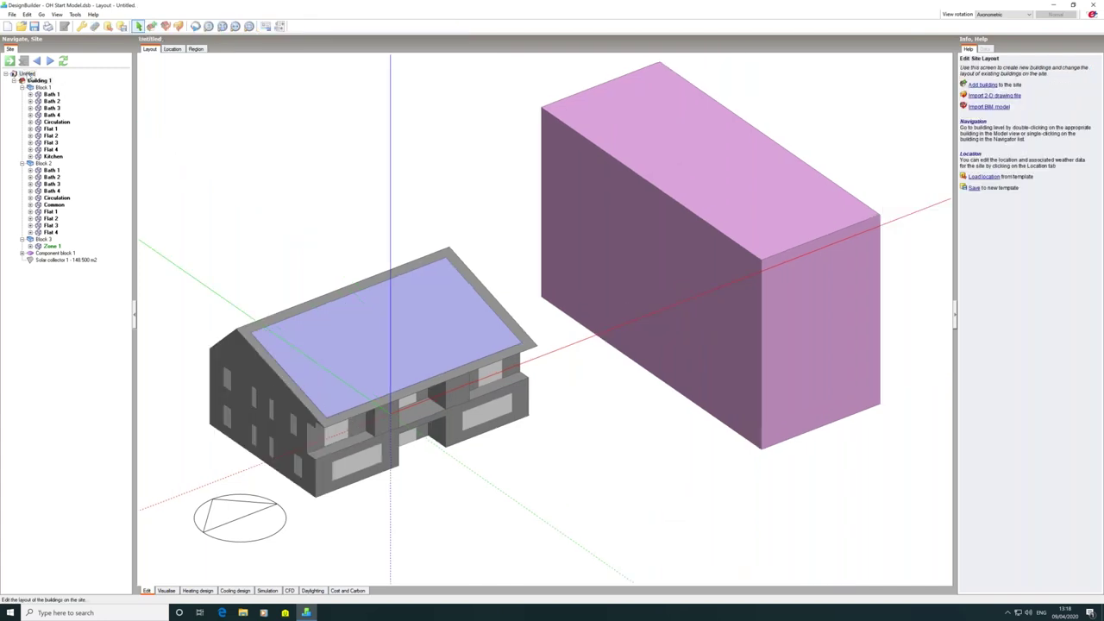
click(173, 49)
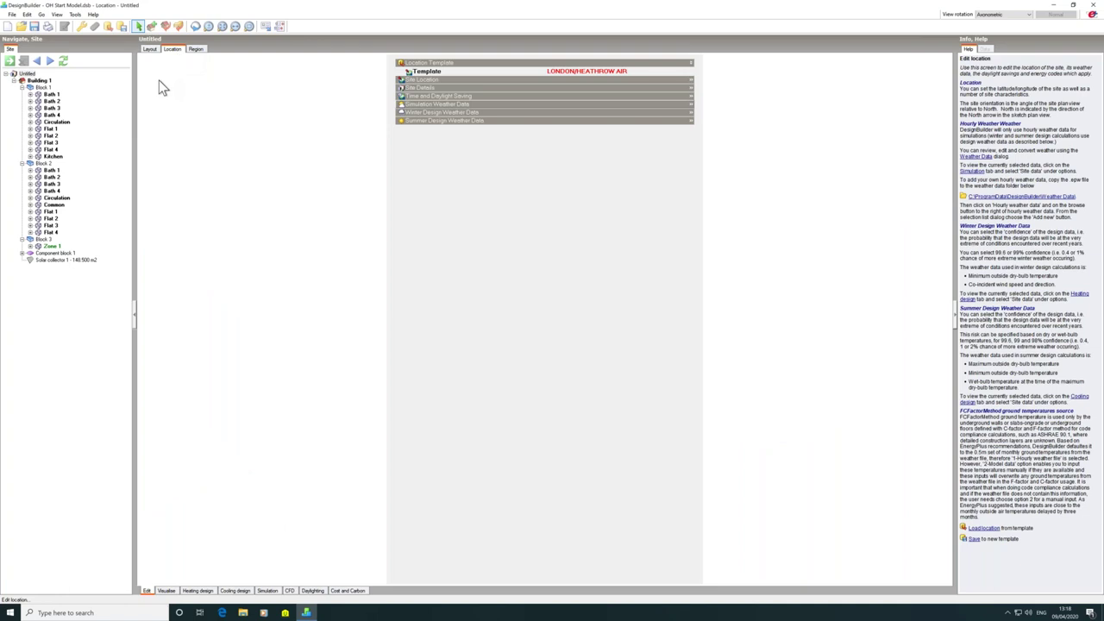
click(618, 73)
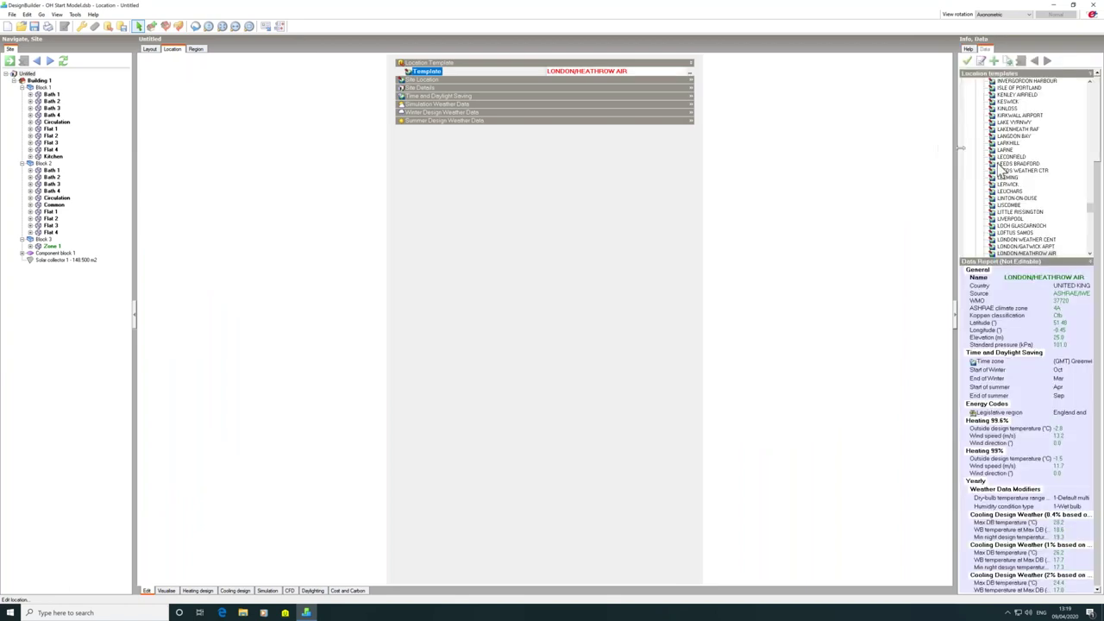
click(1039, 239)
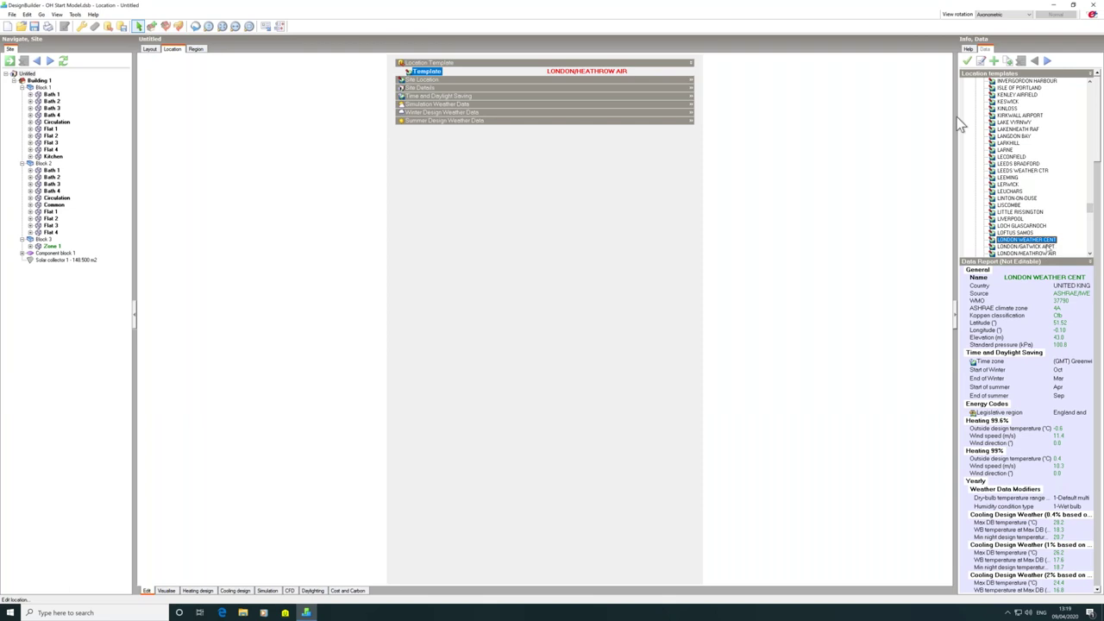
click(968, 62)
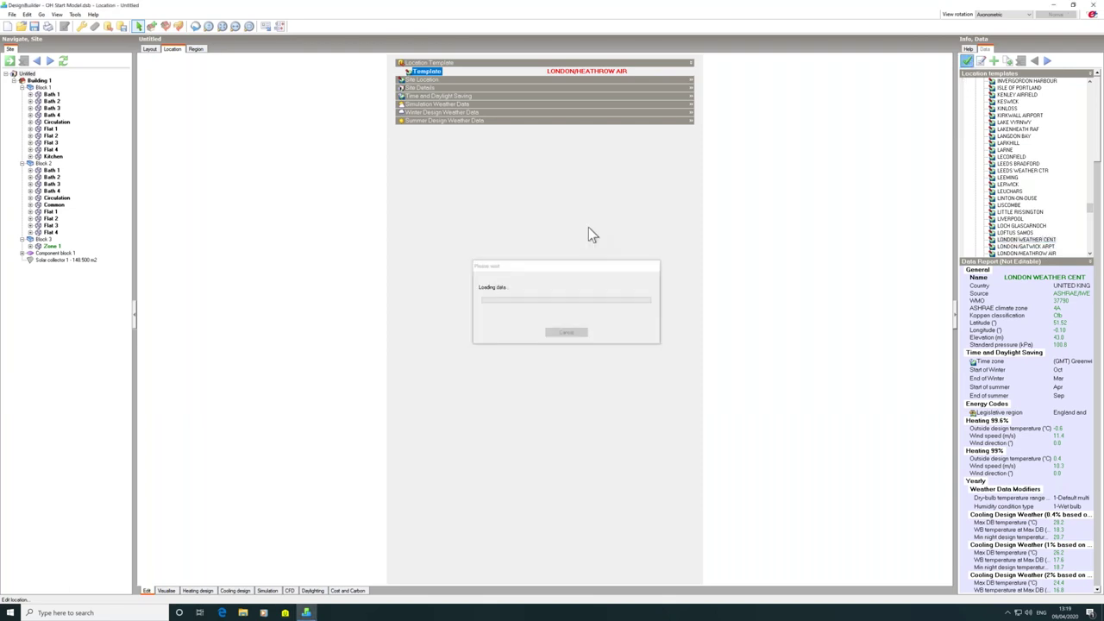
Choose London_LWC_DSY1_2020High50 as the hourly weather file, then return to Building 1.
click(614, 103)
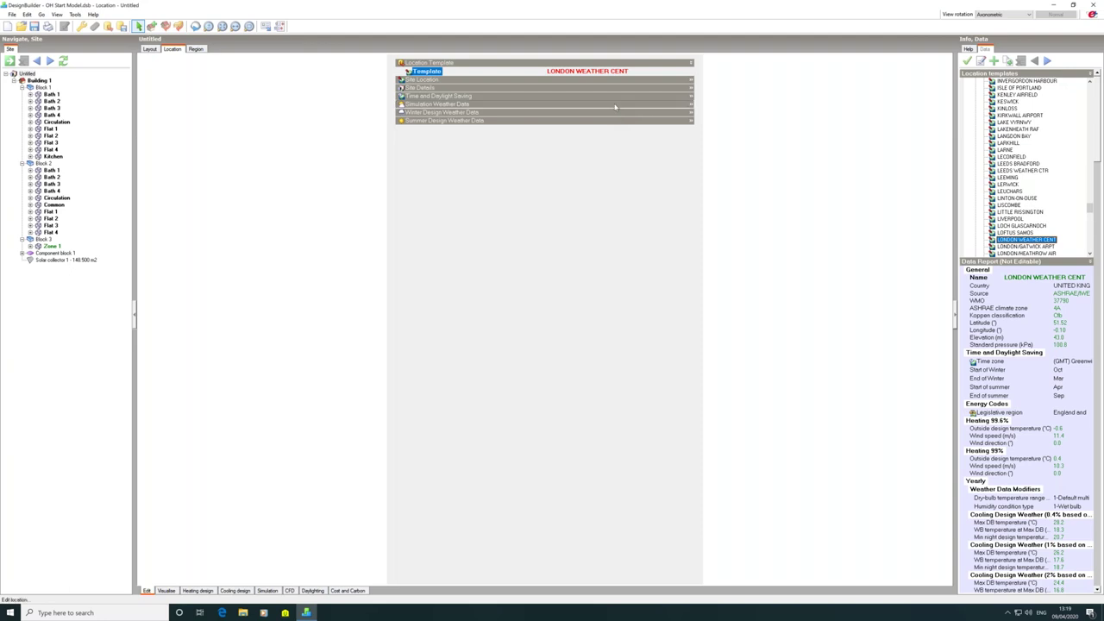
click(620, 112)
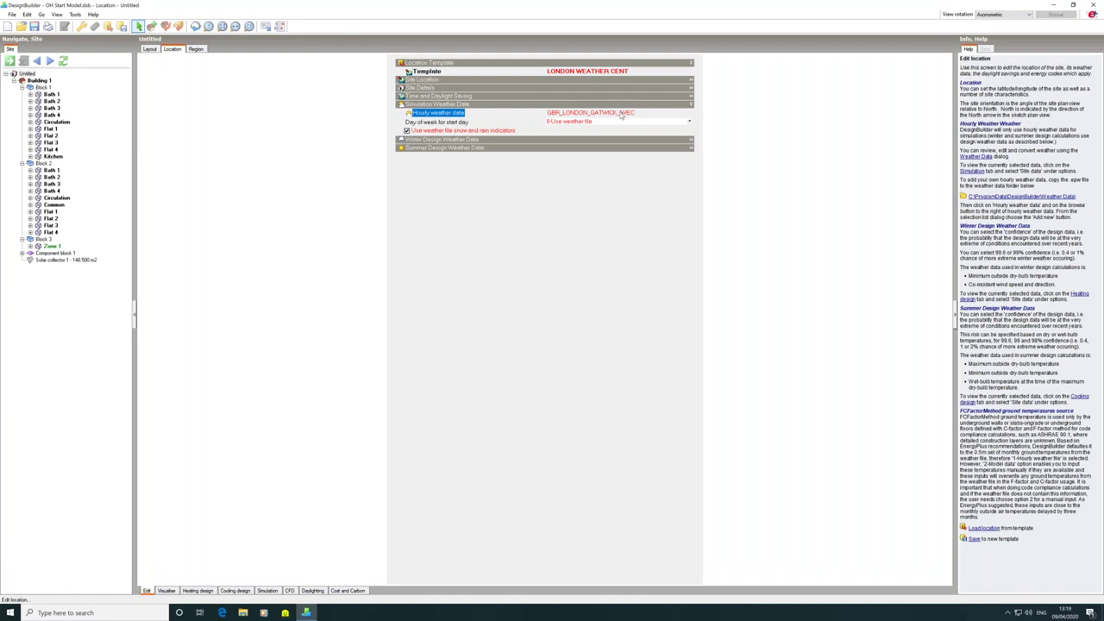
drag(1096, 218, 1098, 231)
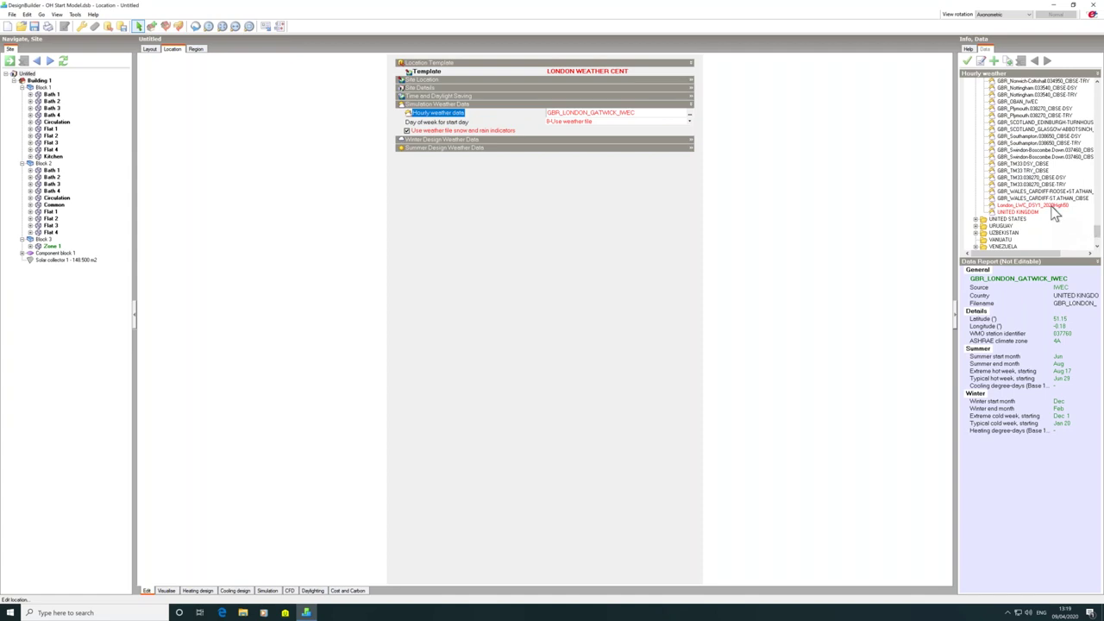
click(1051, 207)
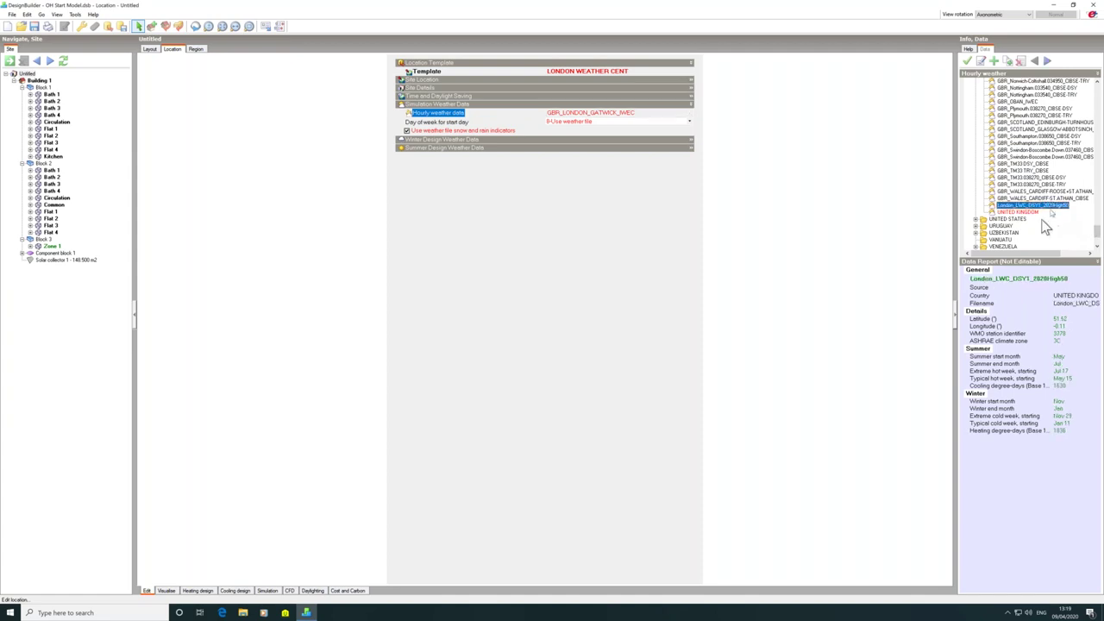
click(967, 64)
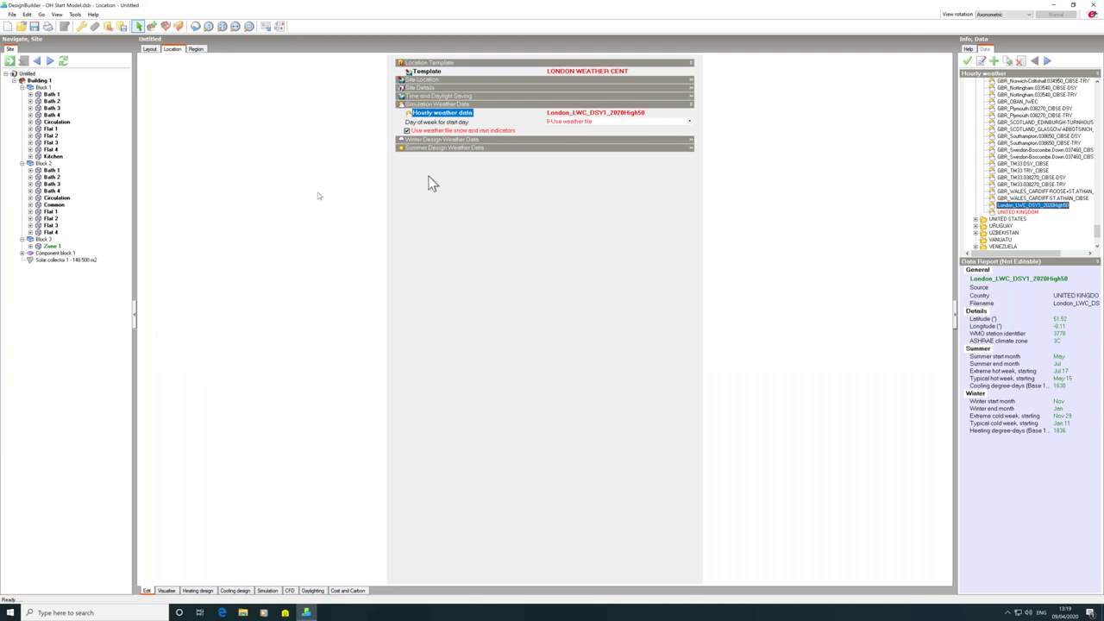
click(601, 122)
click(40, 81)
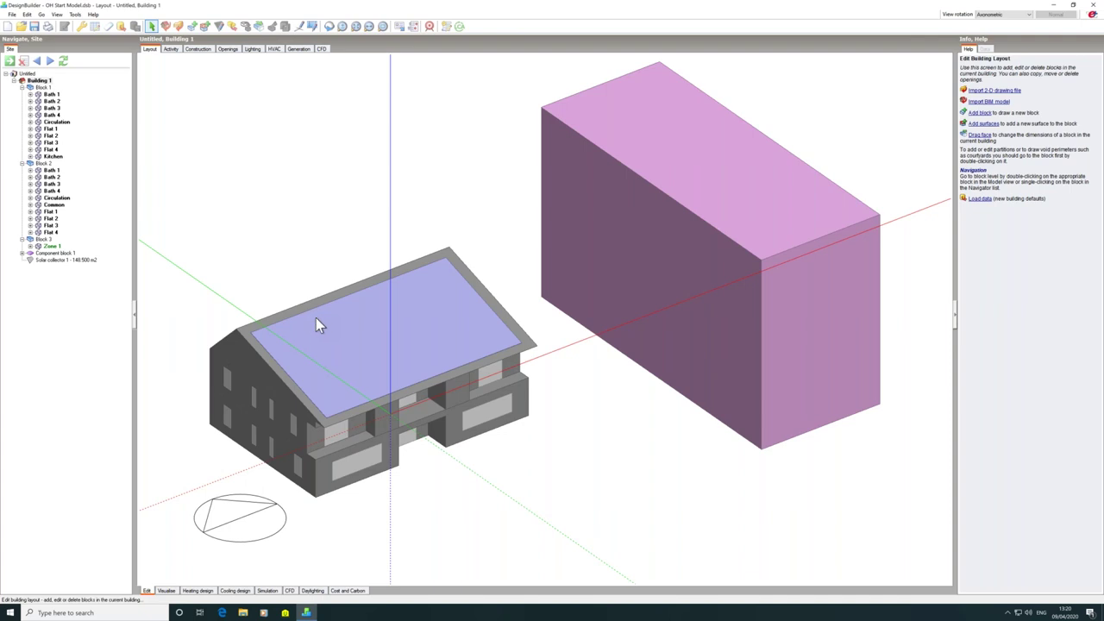
scroll(323, 329, down, 3)
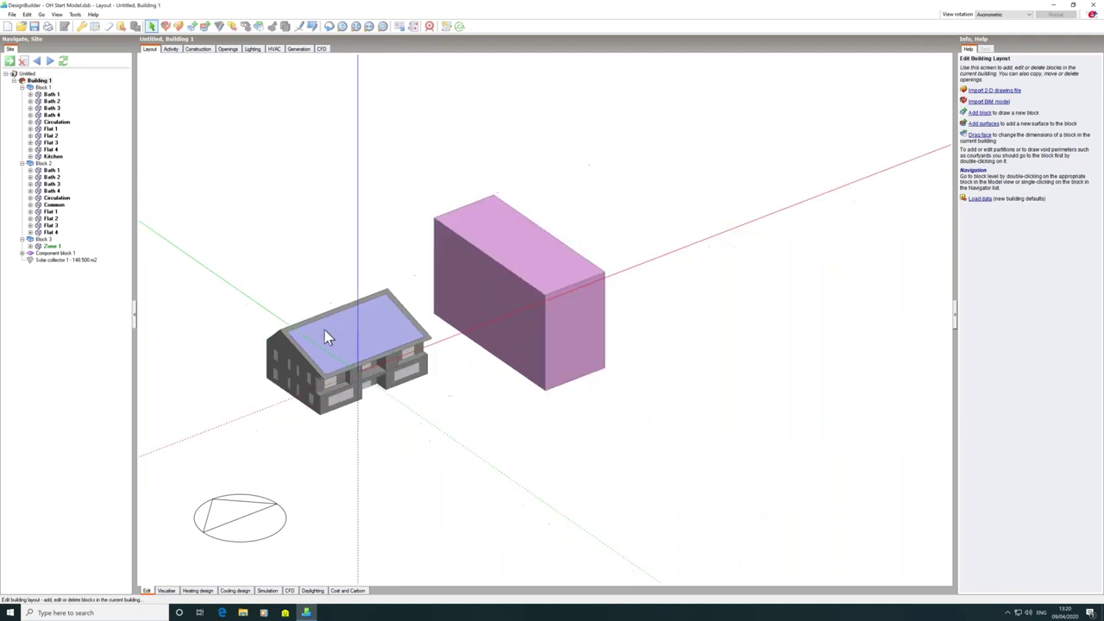
scroll(230, 456, up, 2)
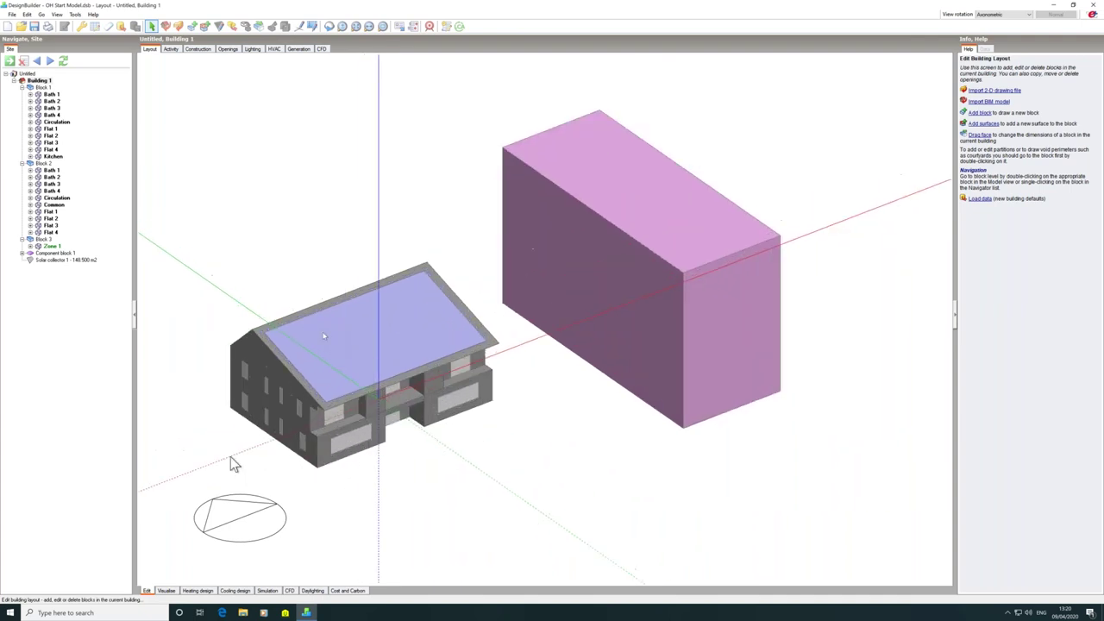
click(329, 27)
drag(720, 269, 777, 280)
scroll(777, 280, down, 2)
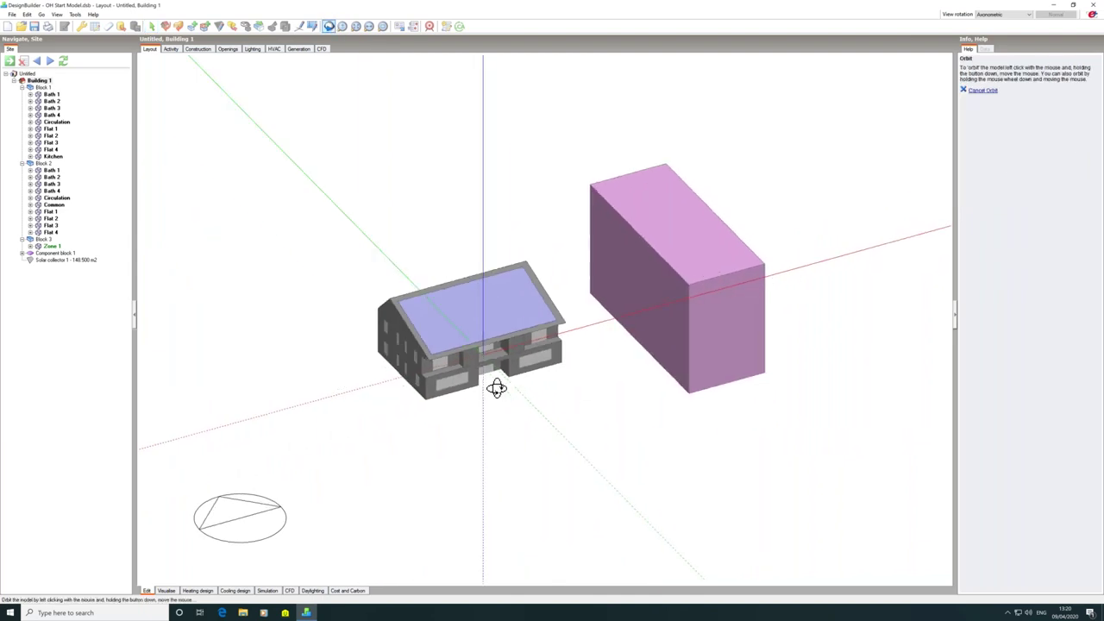
scroll(496, 388, up, 3)
drag(497, 388, 501, 379)
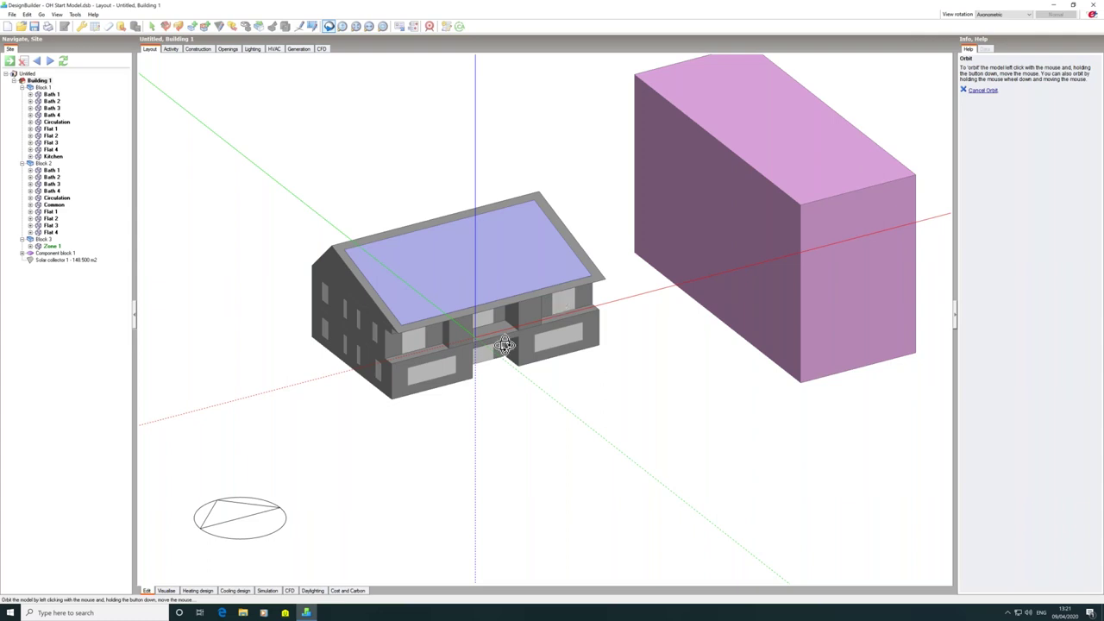
Load the TM59_SingleBedroom template from Residential spaces as the activity data.
click(173, 49)
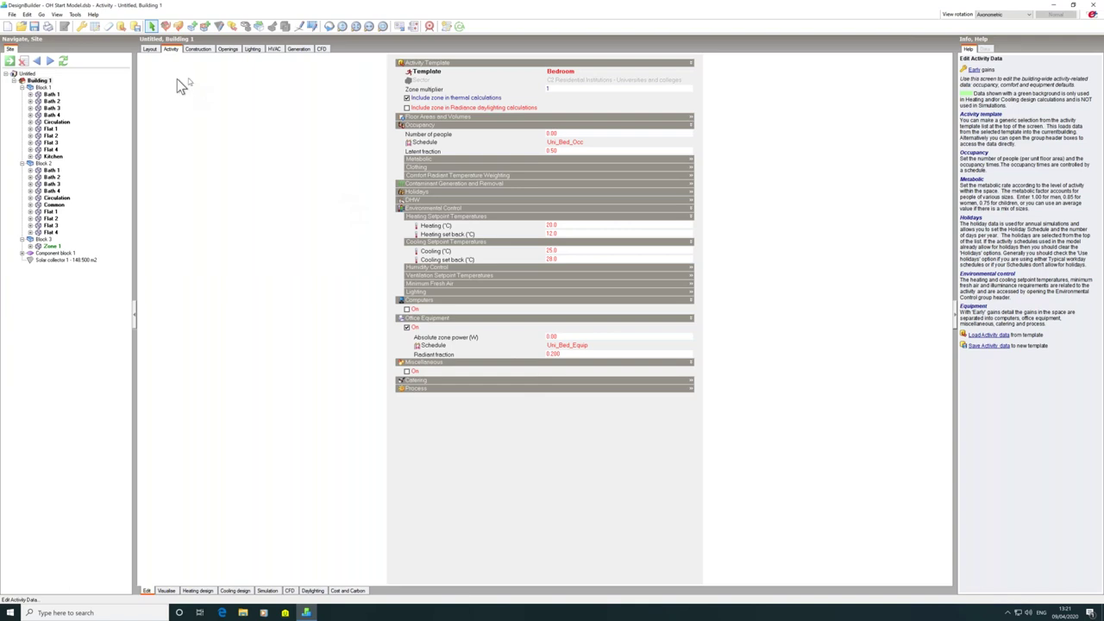
click(122, 26)
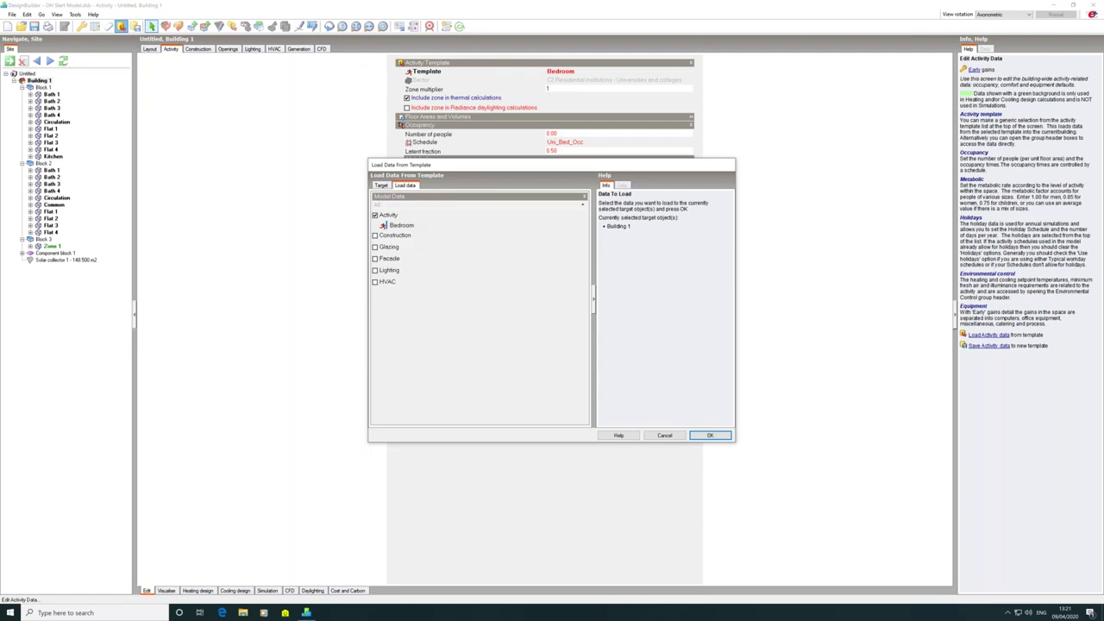
click(409, 227)
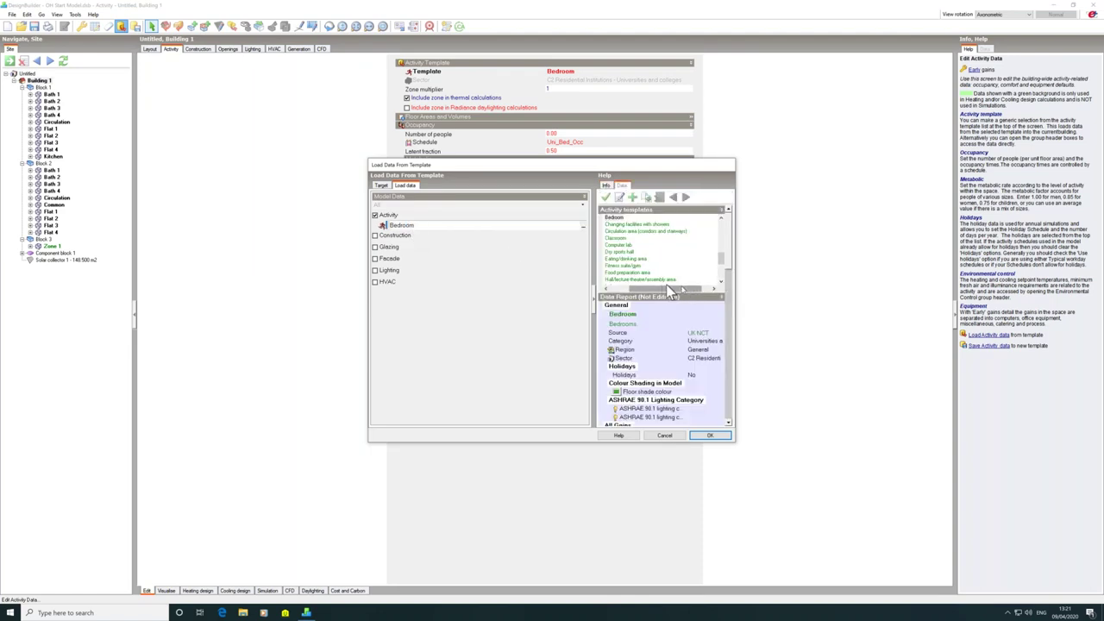
drag(719, 263, 722, 249)
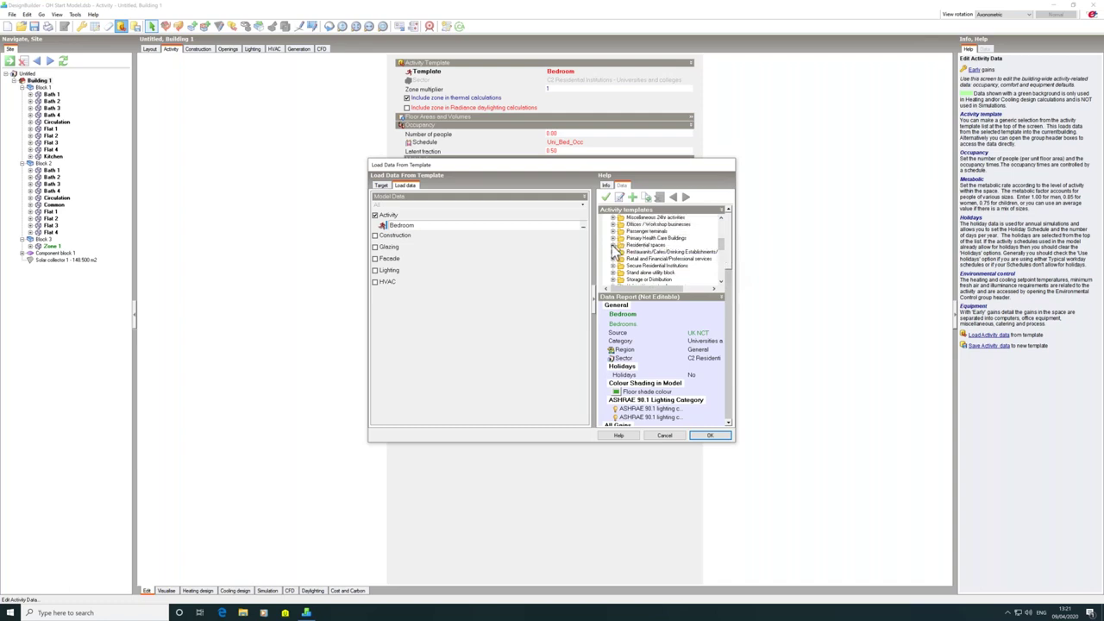
click(613, 245)
drag(722, 248, 722, 258)
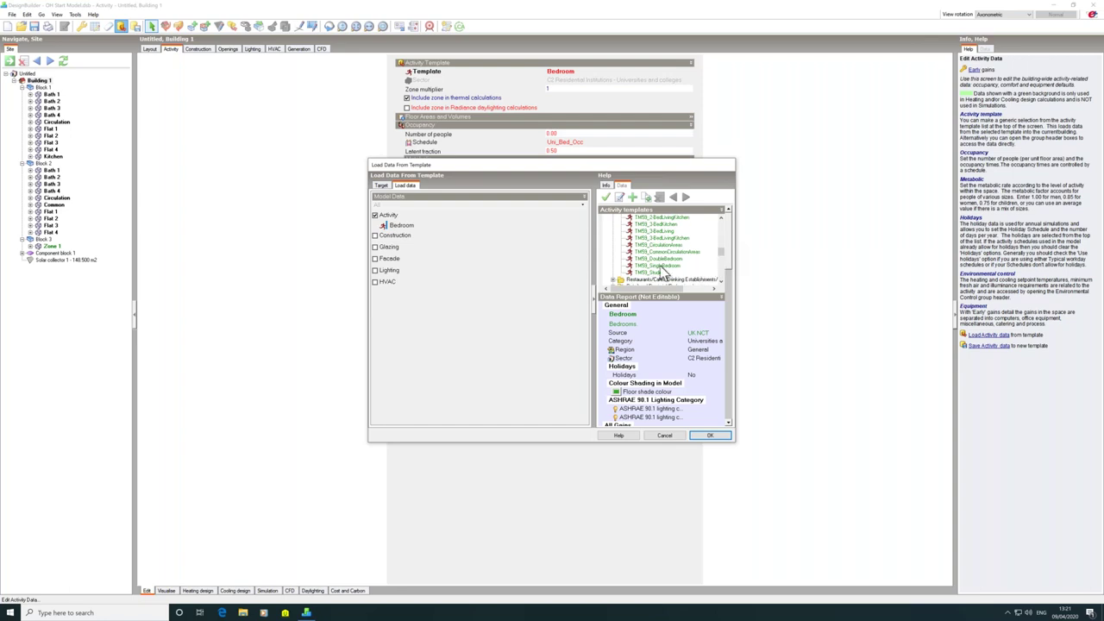
click(661, 266)
click(607, 198)
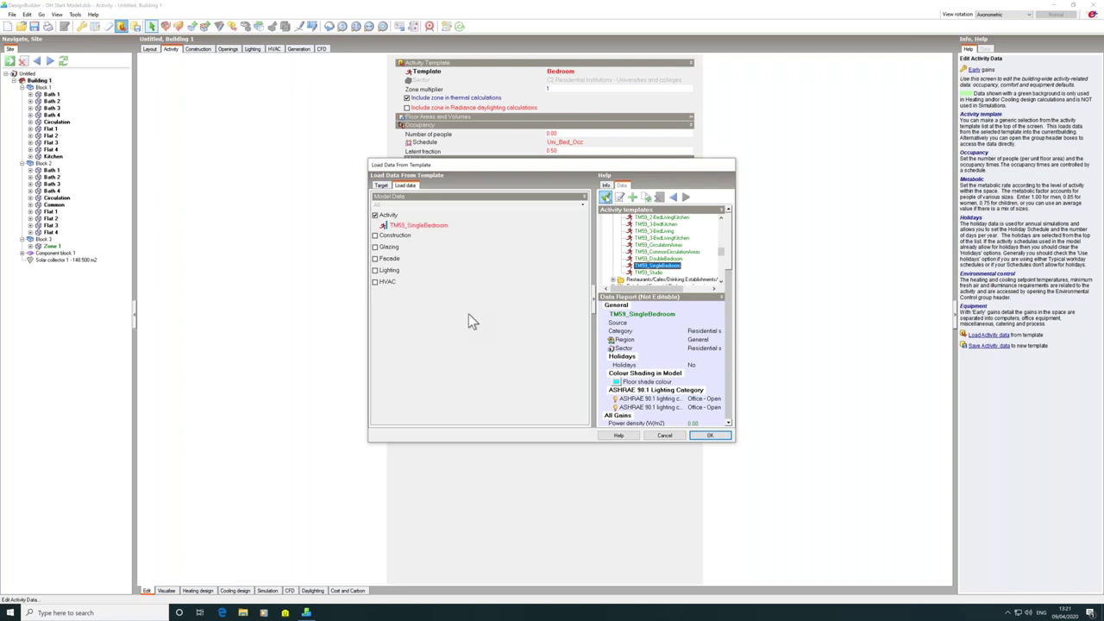
Apply the template to Flat 1 of Block 1 and Flats 1 and 4 of Block 2.
click(381, 185)
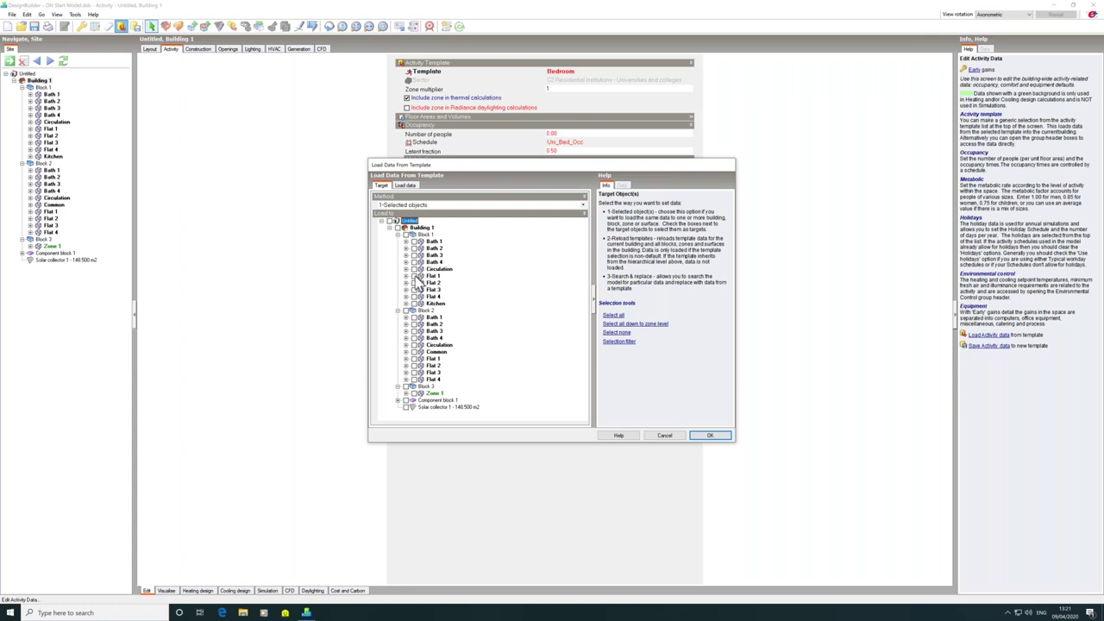
click(415, 277)
click(415, 358)
click(415, 378)
click(720, 436)
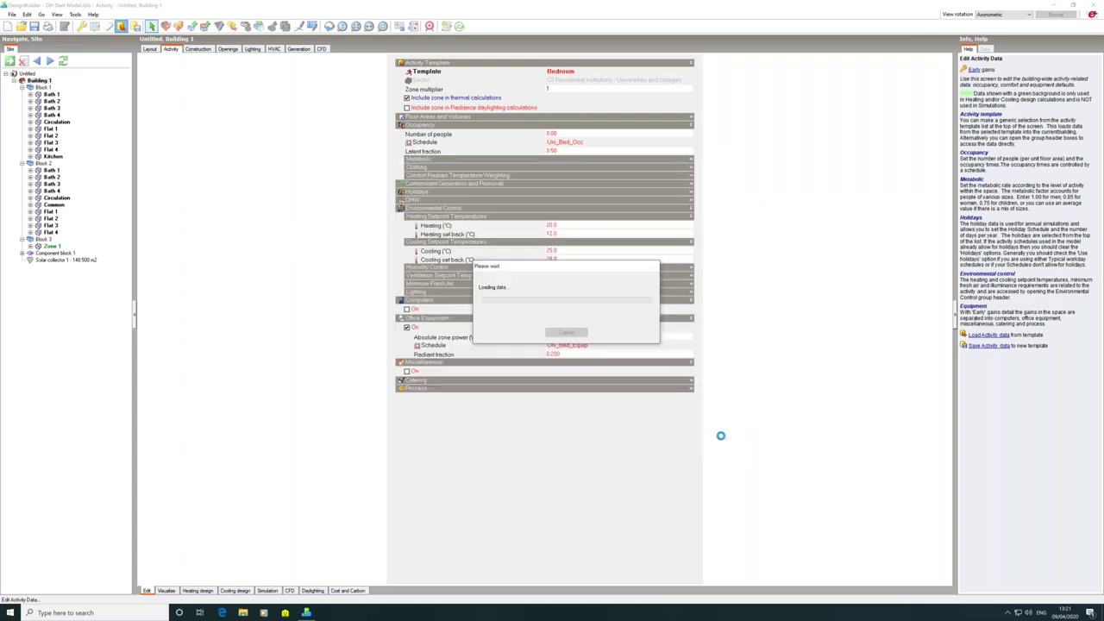
Load the TM59_CommonCirculationAreas template as Block 1 Circulation's activity data.
click(60, 123)
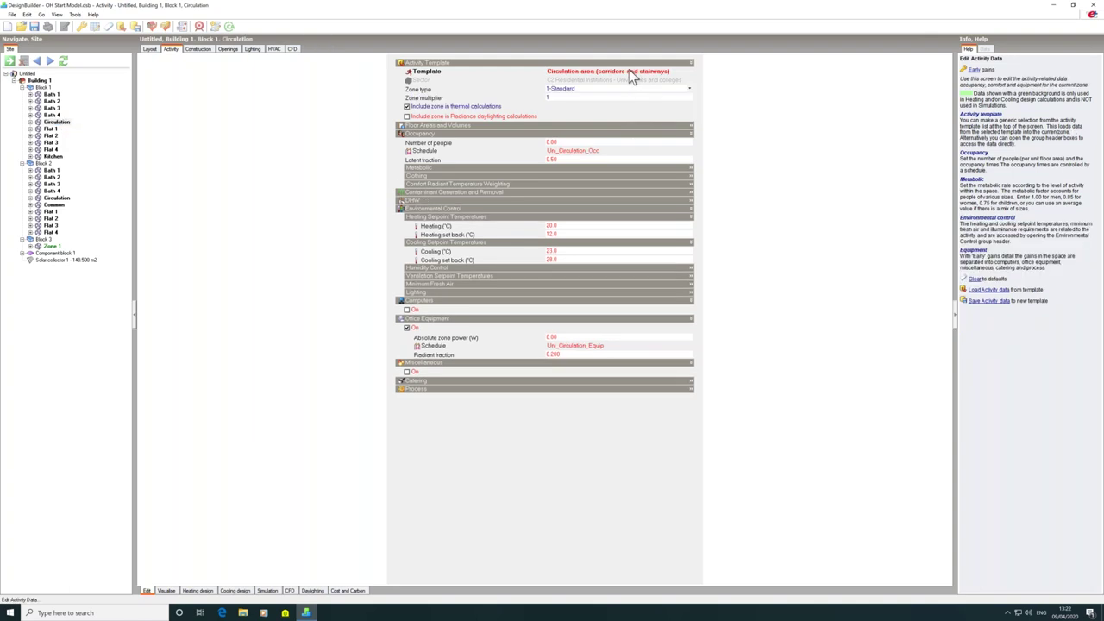
click(121, 28)
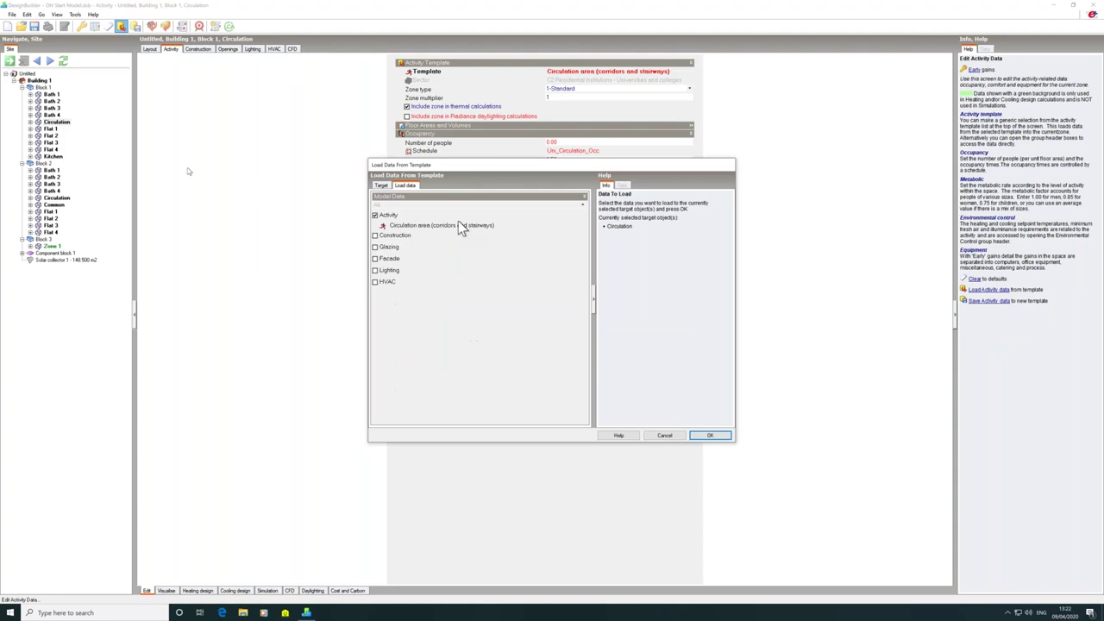
click(472, 230)
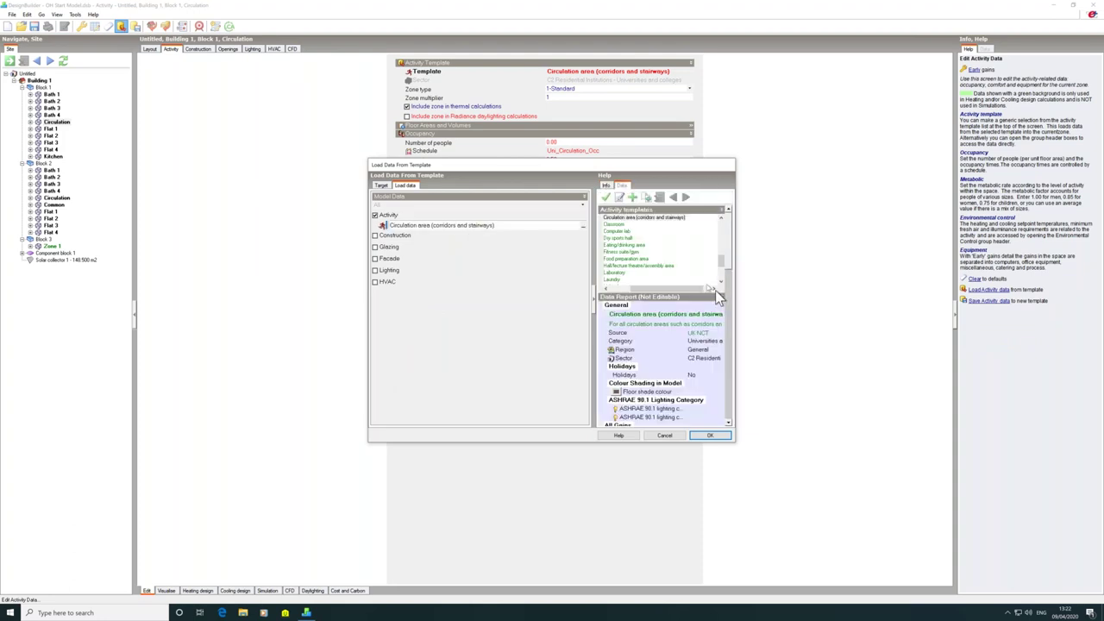
drag(695, 293, 638, 291)
scroll(722, 257, up, 1)
scroll(723, 257, up, 3)
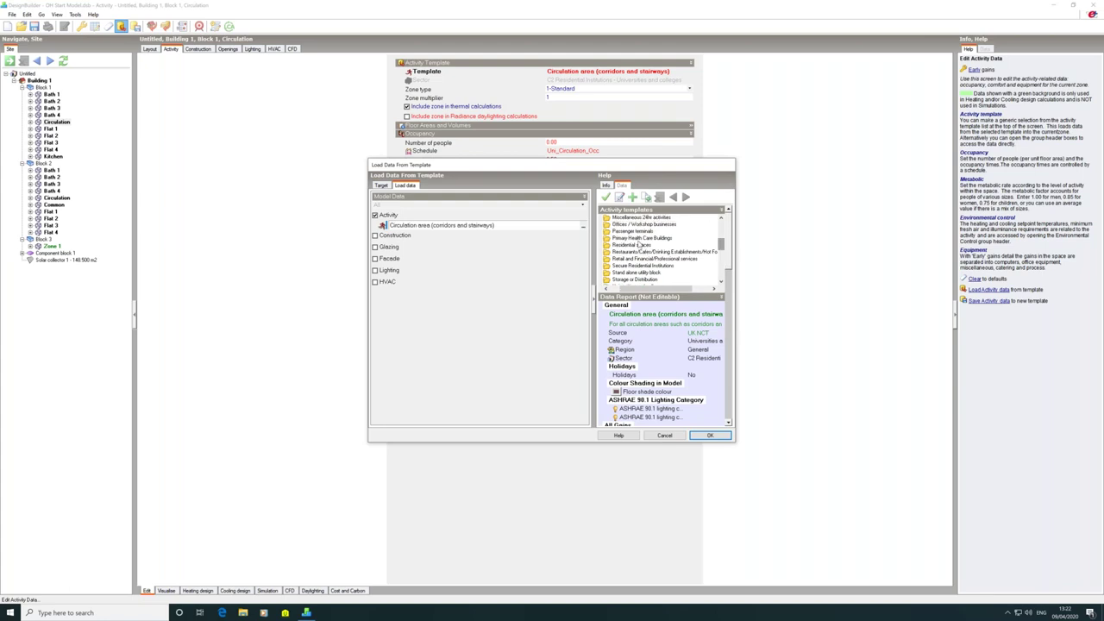
scroll(617, 259, left, 2)
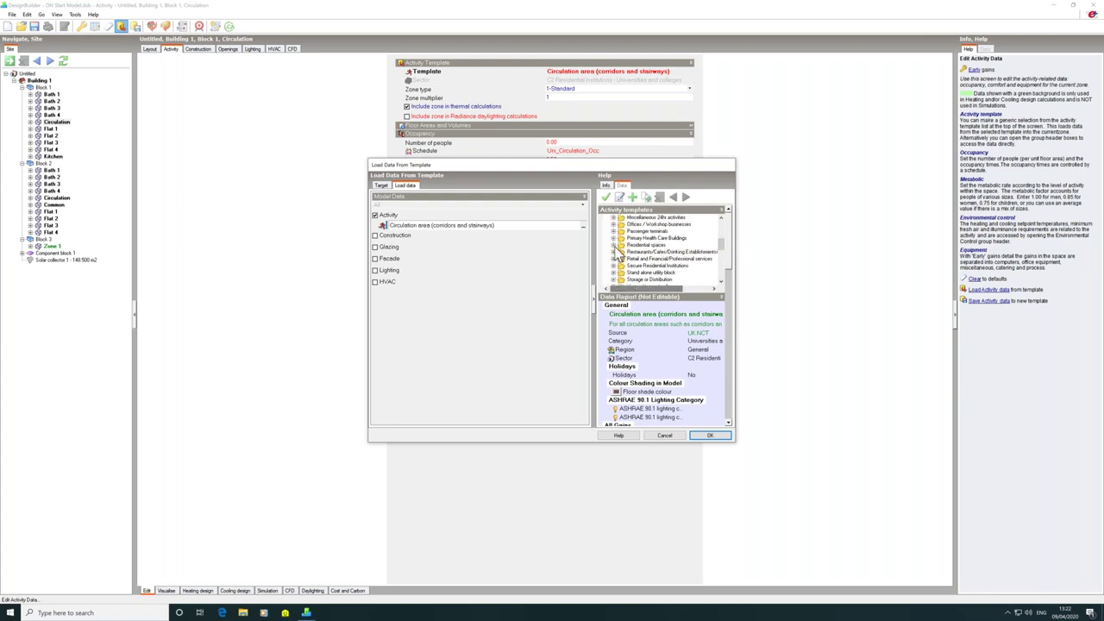
click(613, 250)
scroll(726, 252, down, 1)
scroll(724, 252, down, 3)
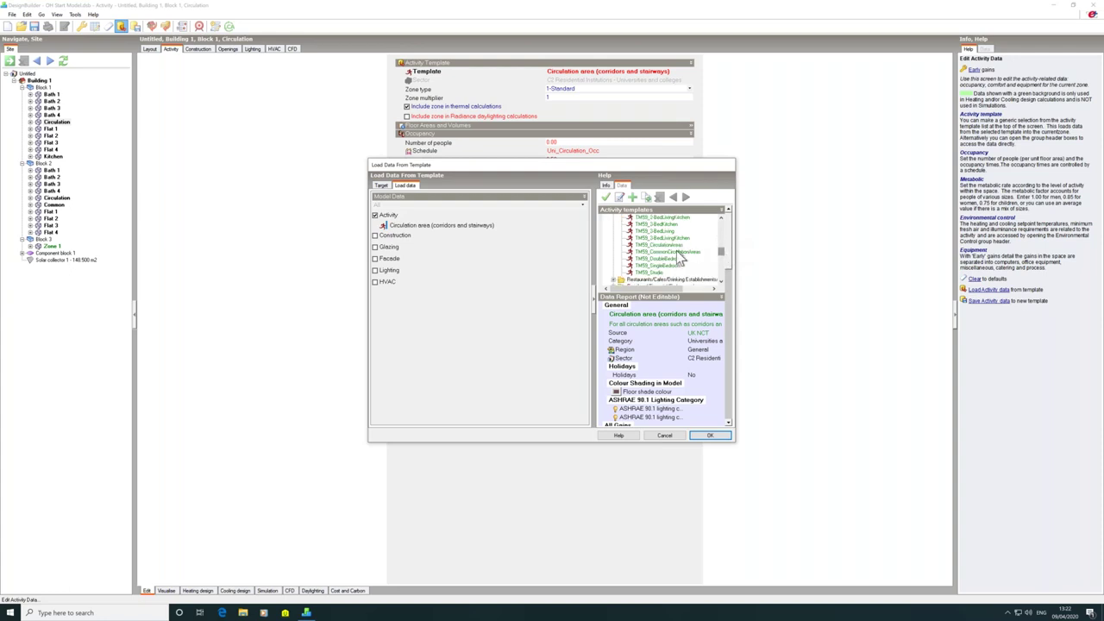
click(676, 251)
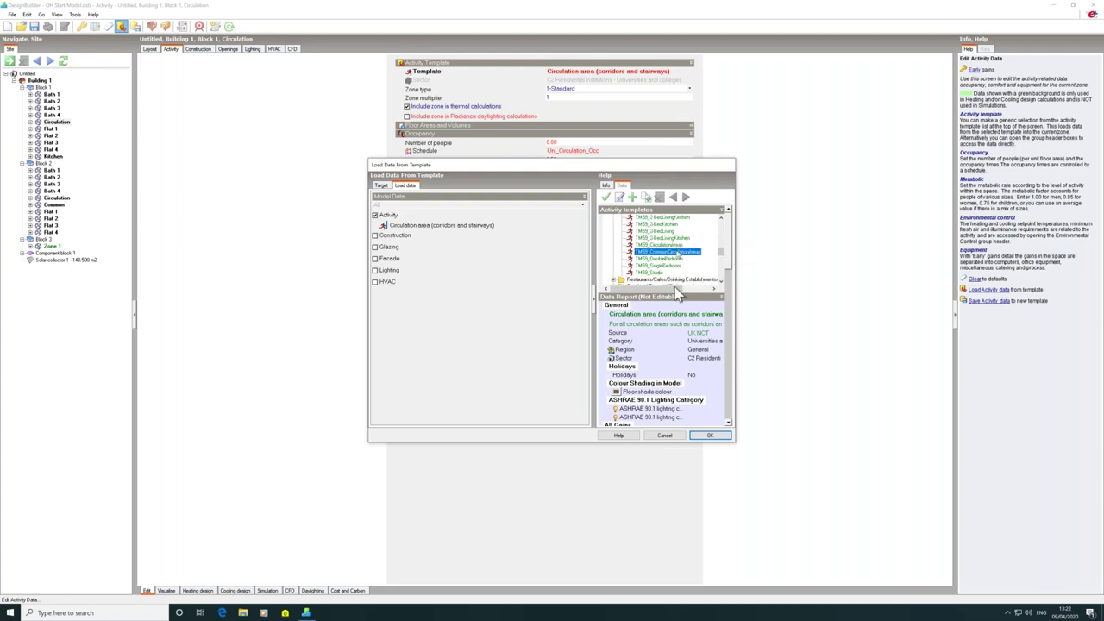
click(605, 197)
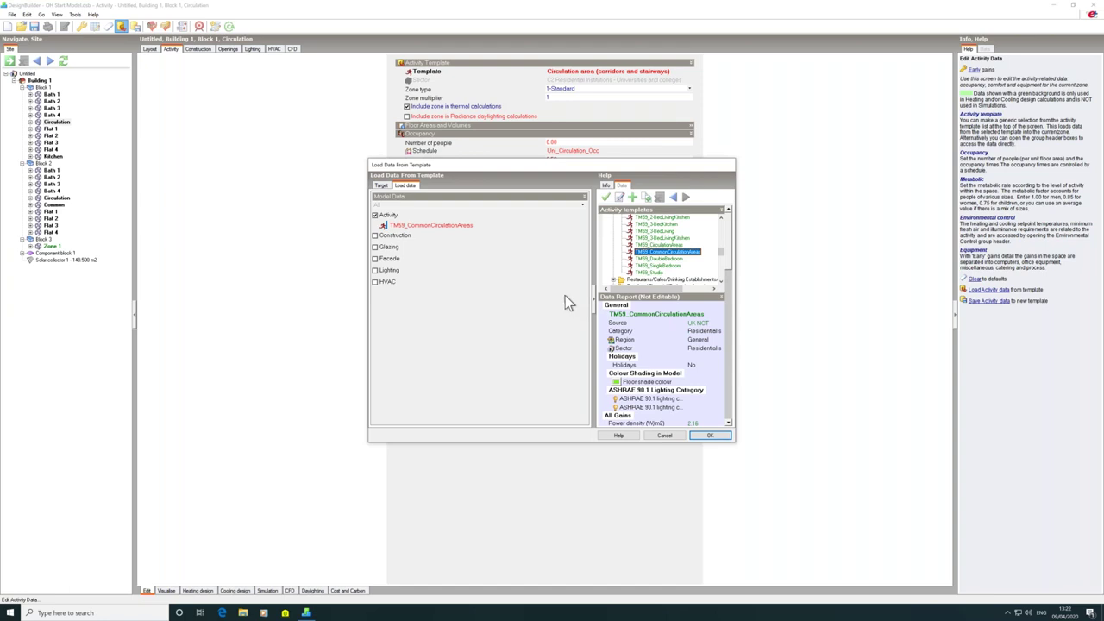
Also apply the circulation template to the Block 2 Circulation zone.
click(380, 186)
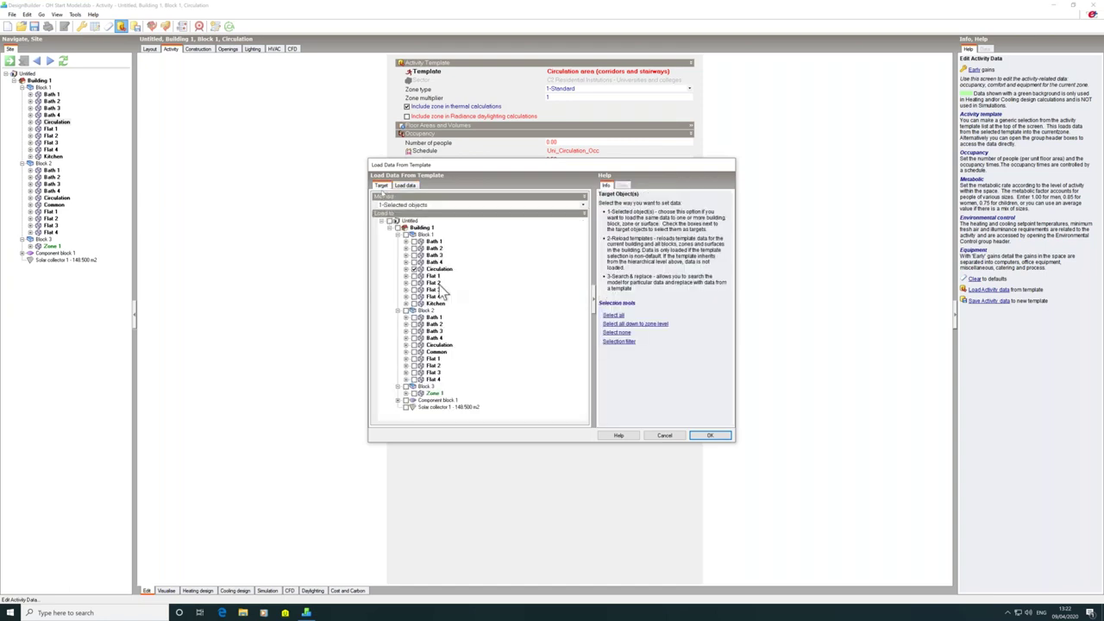
click(436, 346)
click(710, 436)
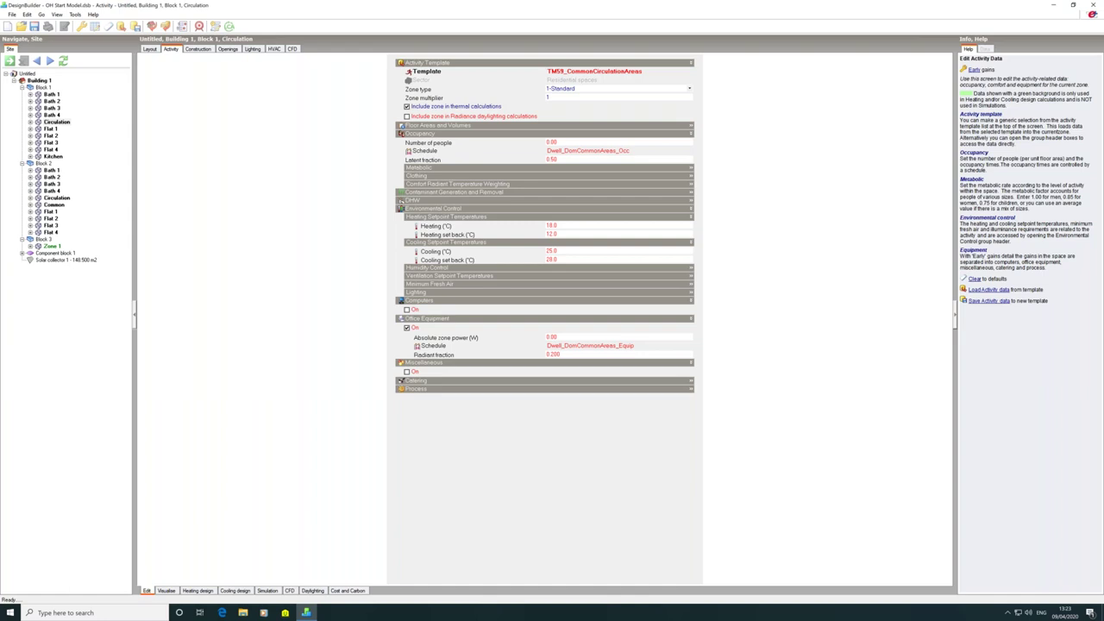
Show Block 1 Circulation's openings: Webinar glazing, 1.5 m preferred height, 30% window-to-wall.
click(197, 49)
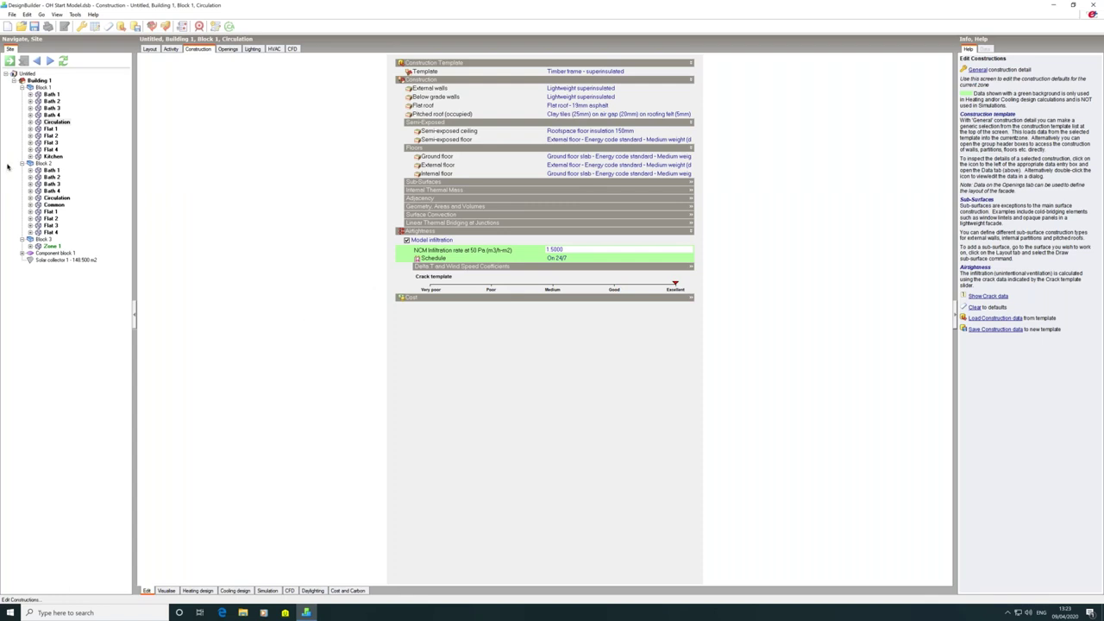
click(227, 50)
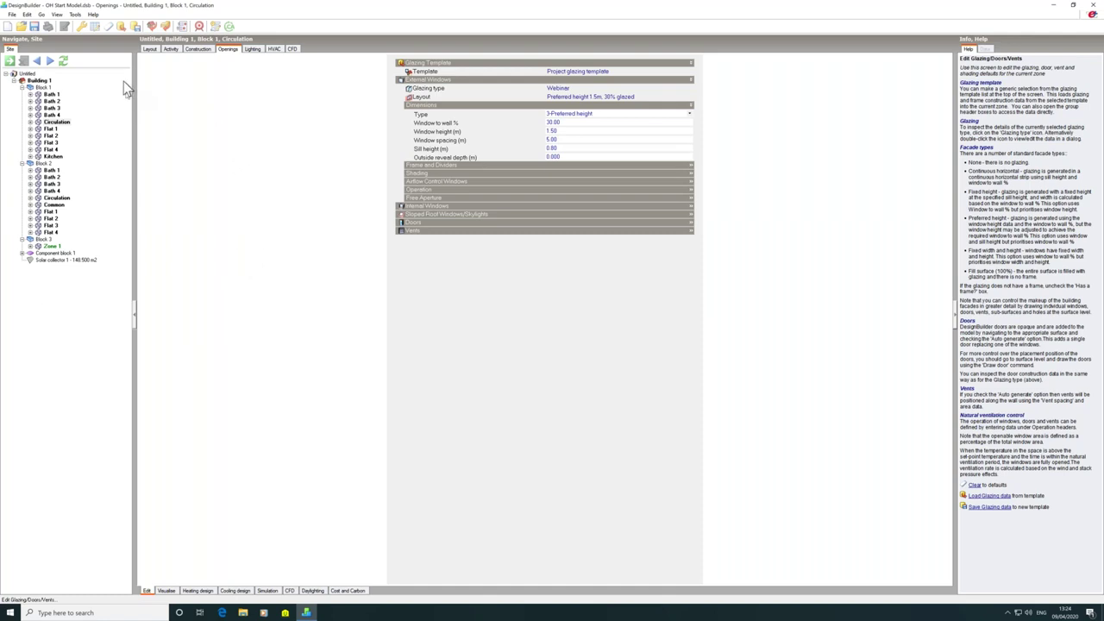
View the Openings model data grid grouped by block only, without the Surface grouping.
click(95, 27)
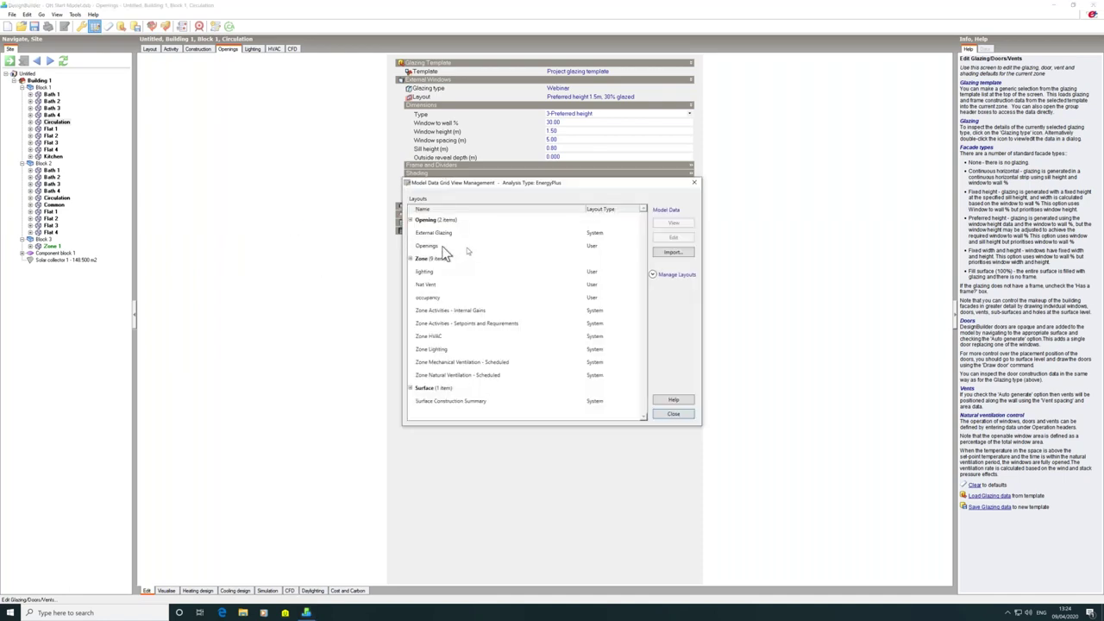
click(442, 246)
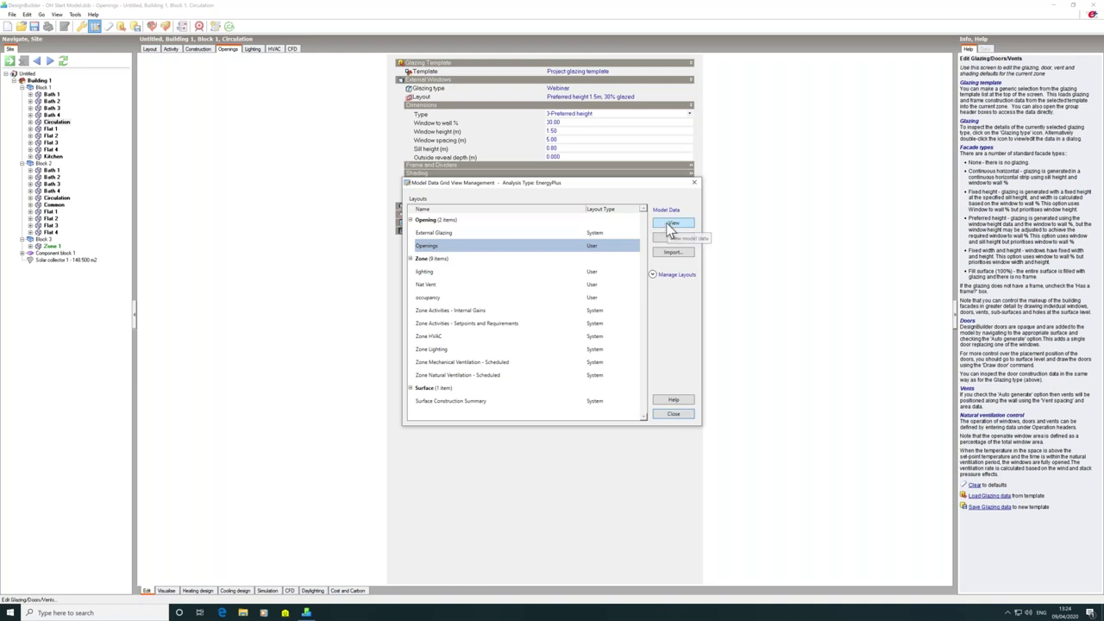
click(670, 224)
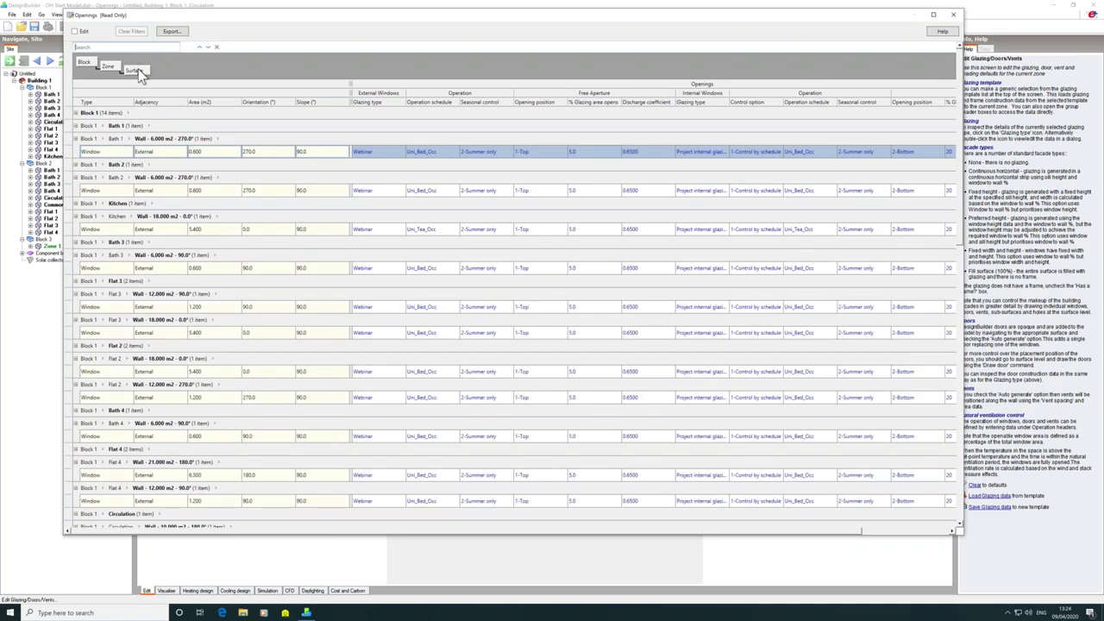
drag(138, 69, 110, 83)
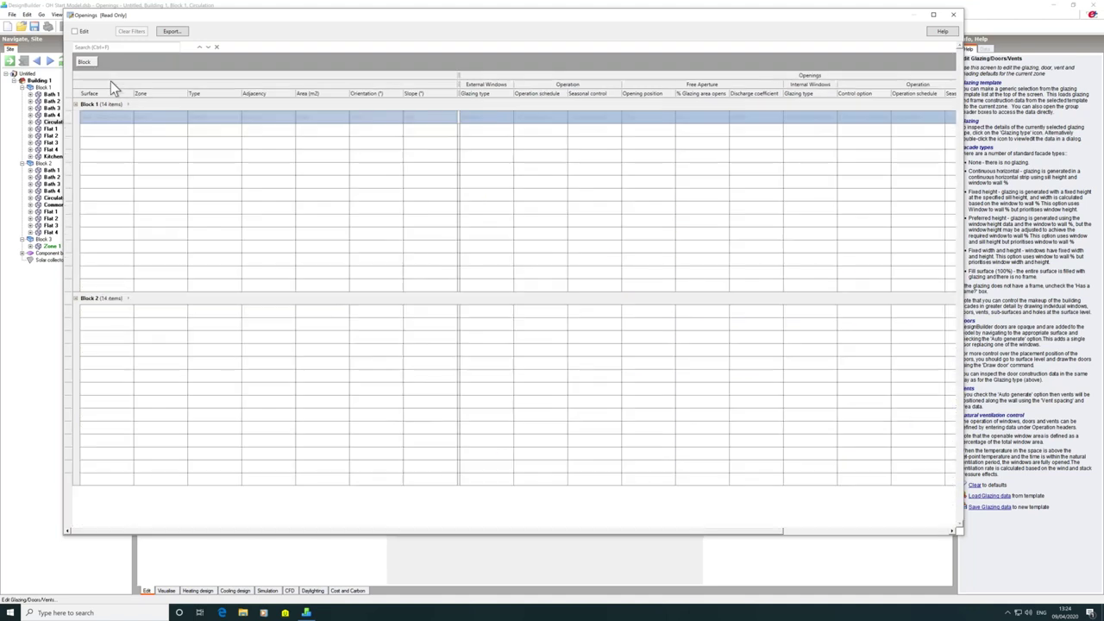
click(183, 93)
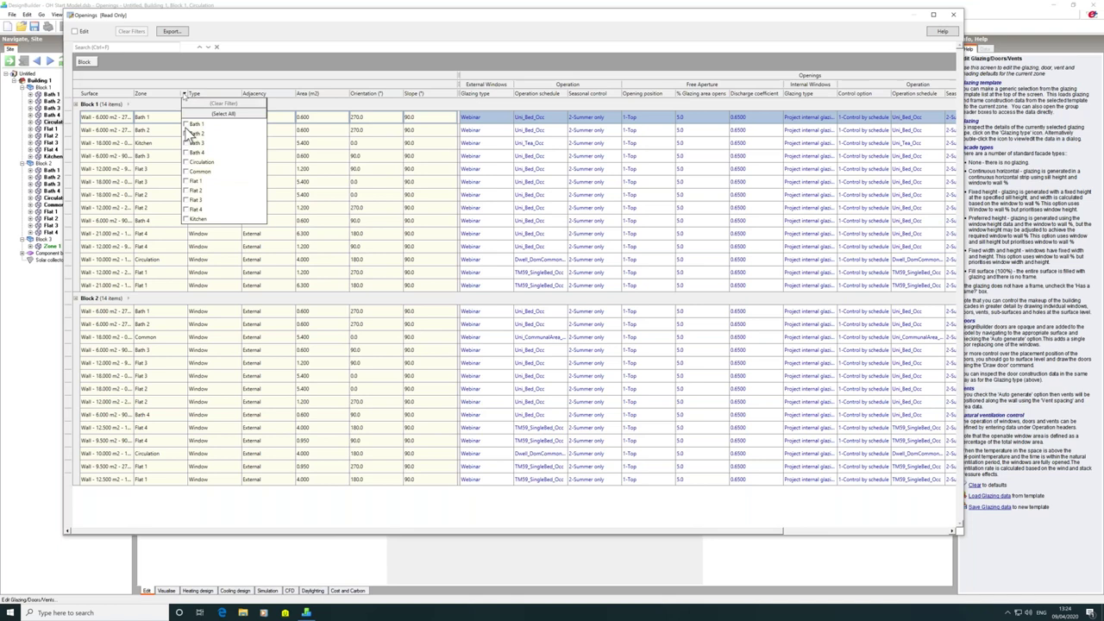
Filter the Openings grid to show only Flat 1 and Flat 4 windows.
click(187, 181)
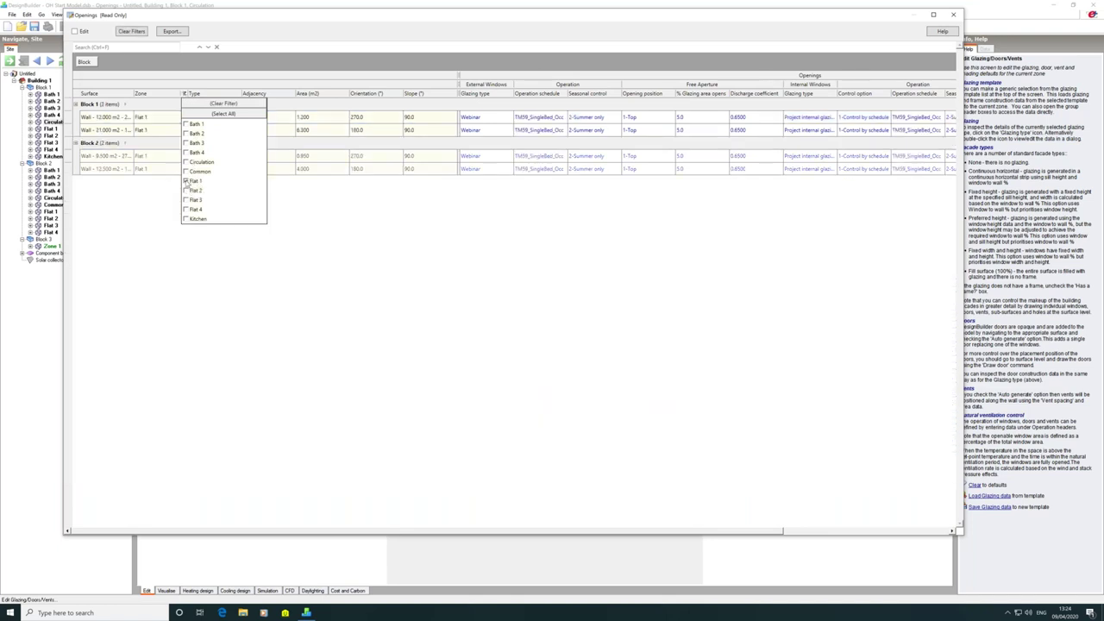
click(187, 209)
click(380, 276)
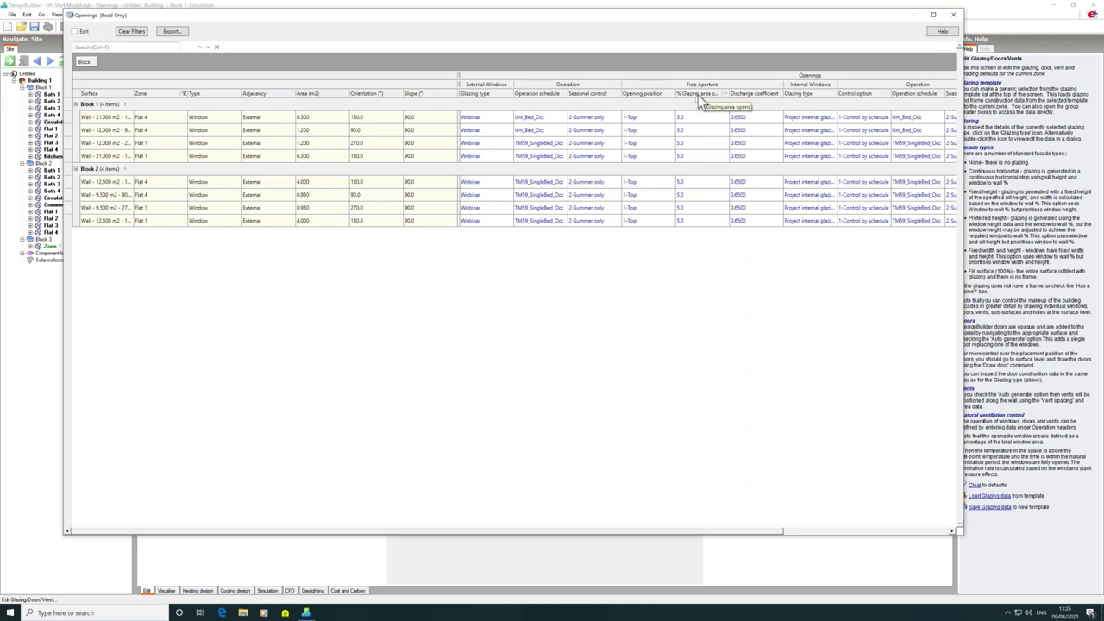
Select the six TM59 schedule windows and make the grid editable.
click(696, 144)
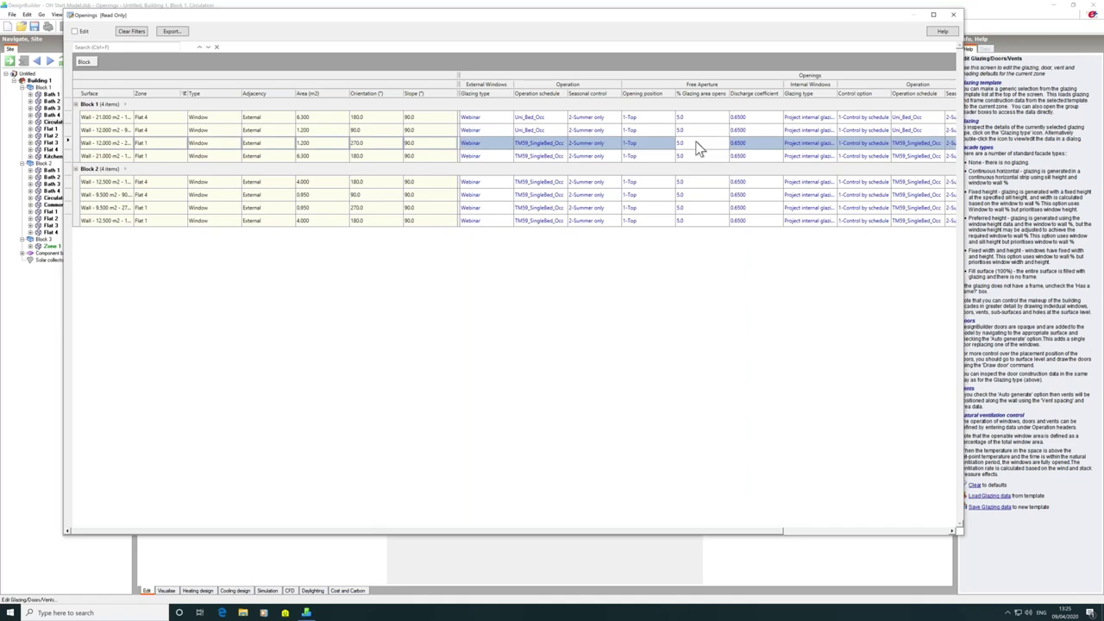
shift+click(701, 222)
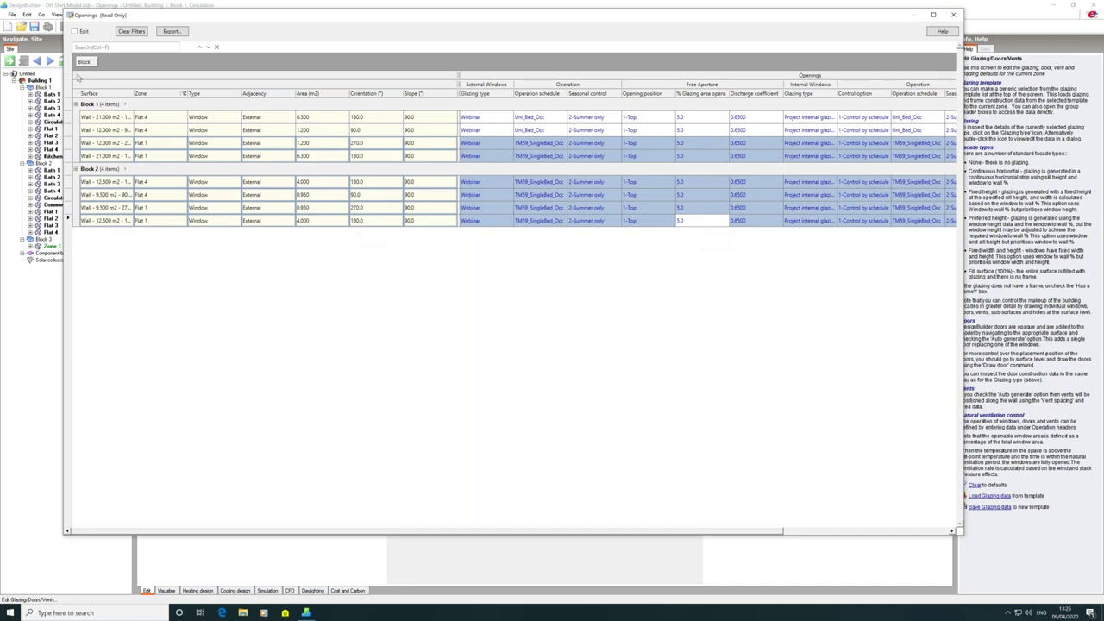
click(76, 32)
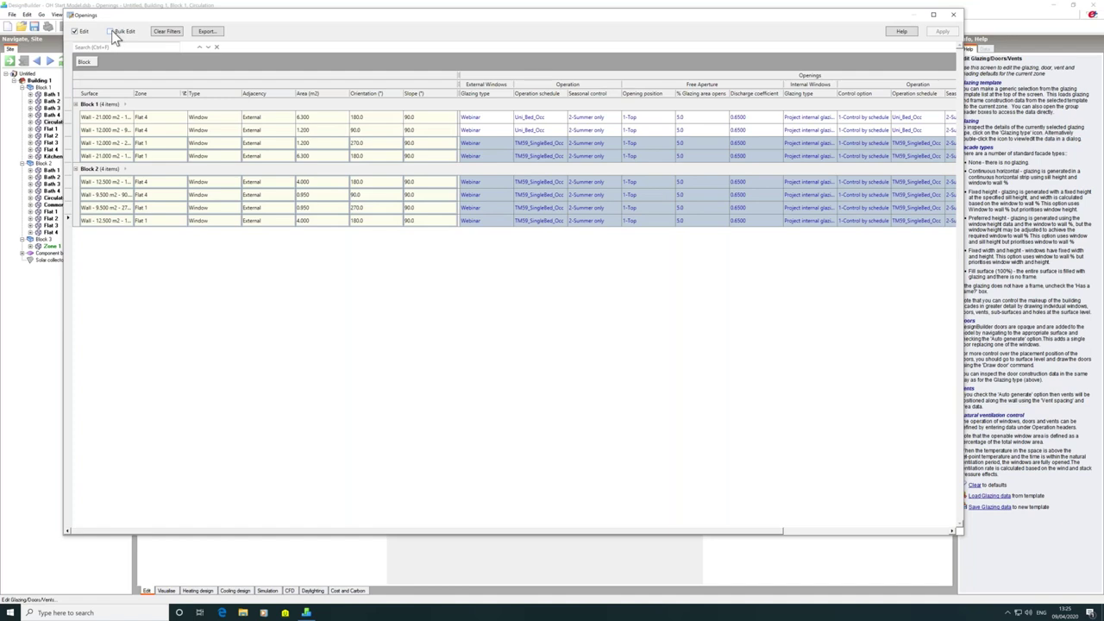
Bulk-edit the six TM59 windows' % glazing area opens to 10.
click(111, 32)
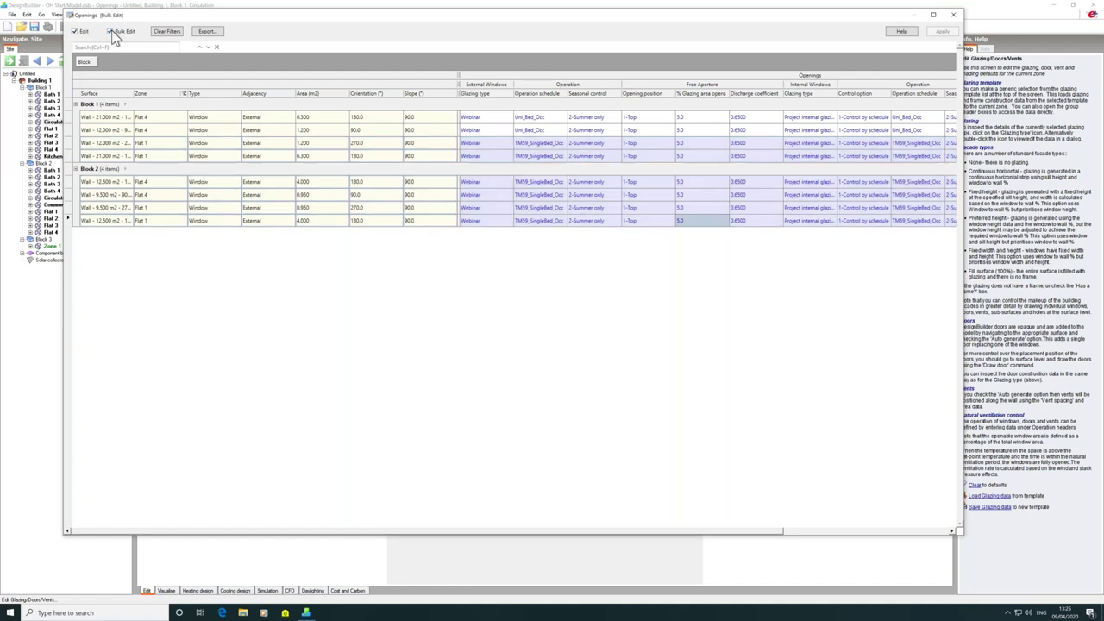
click(680, 222)
text(10)
key(Return)
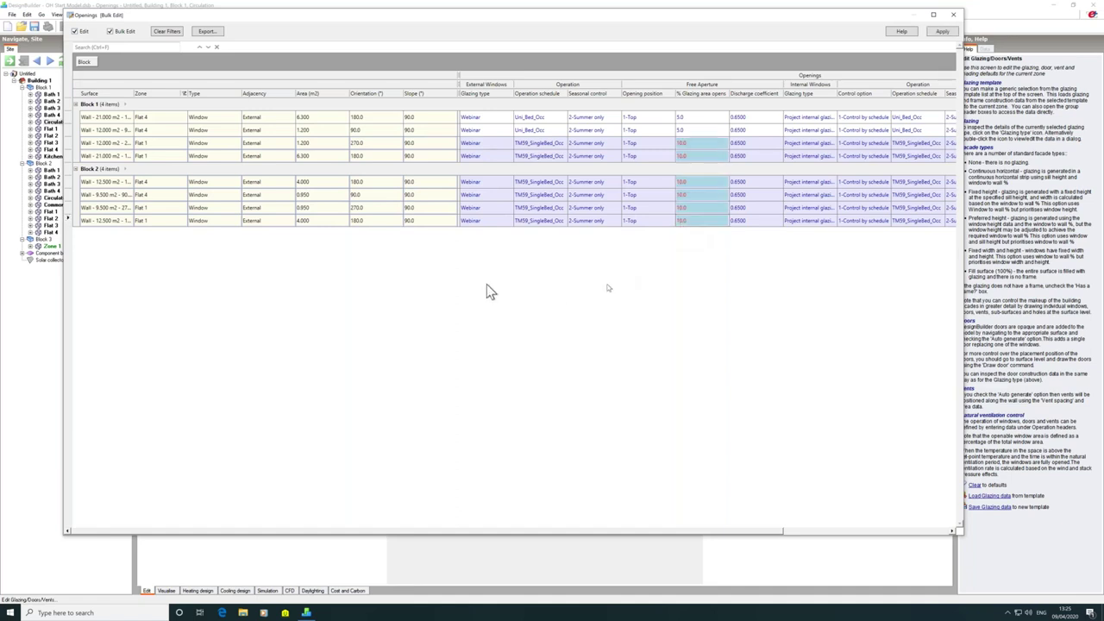
click(111, 32)
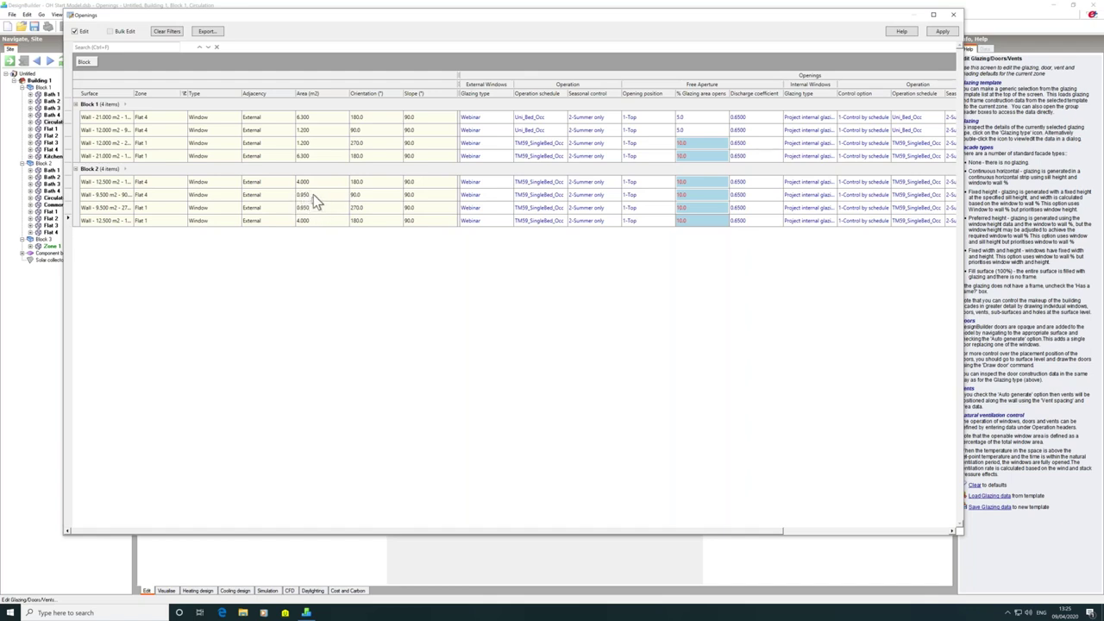
Set Block 2's two 9.5 m2 Flat 4 and Flat 1 windows to 25% openable, then apply.
click(682, 195)
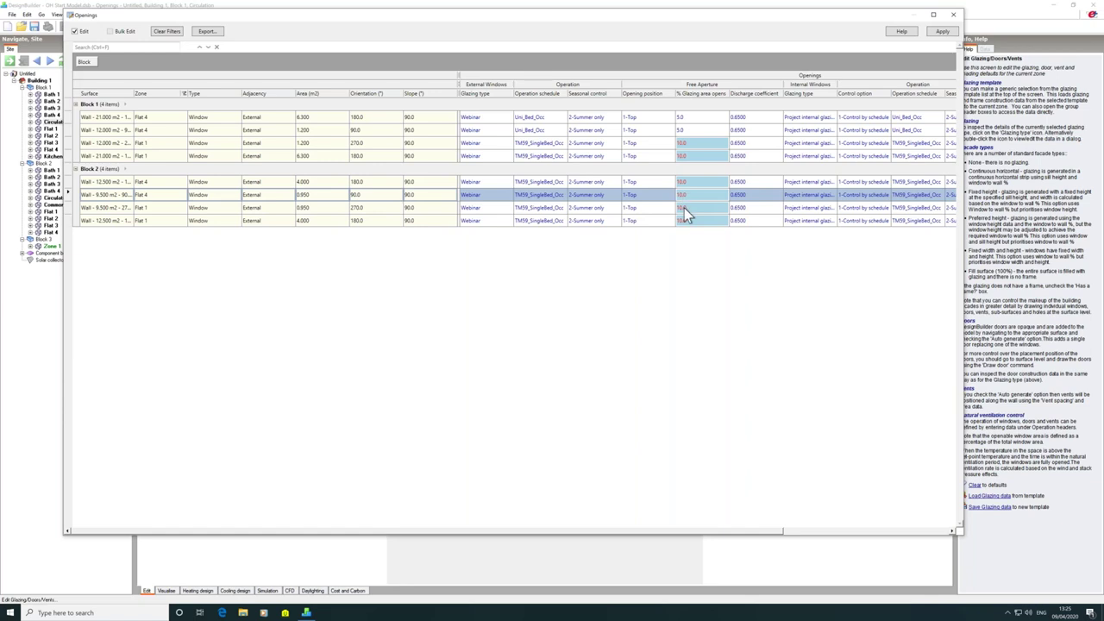
shift+click(684, 208)
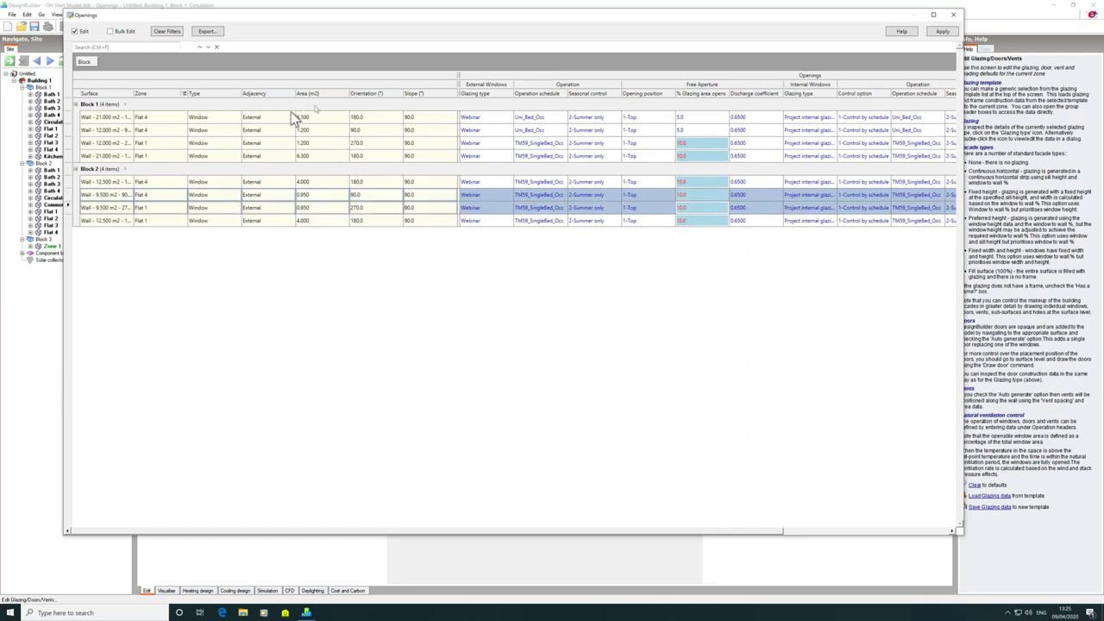
click(111, 32)
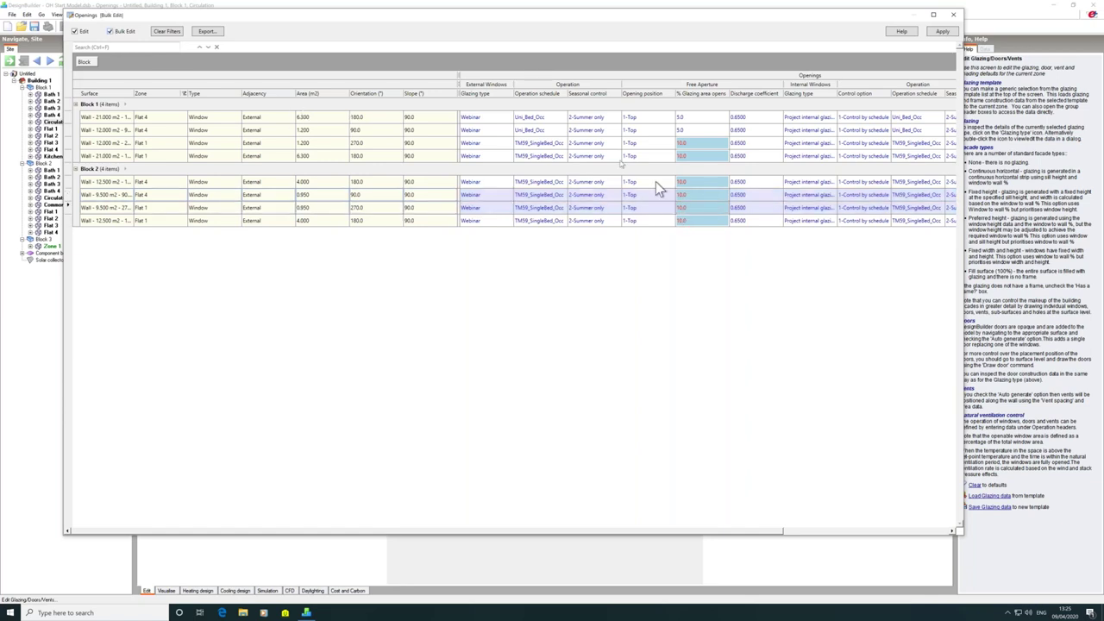
click(683, 207)
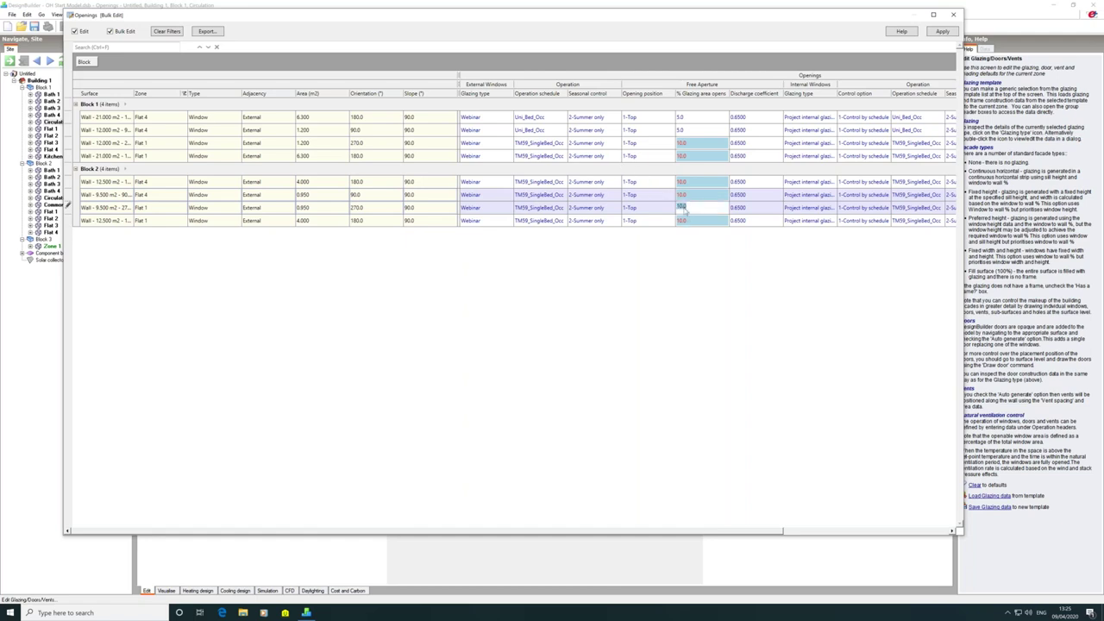
text(25)
key(Return)
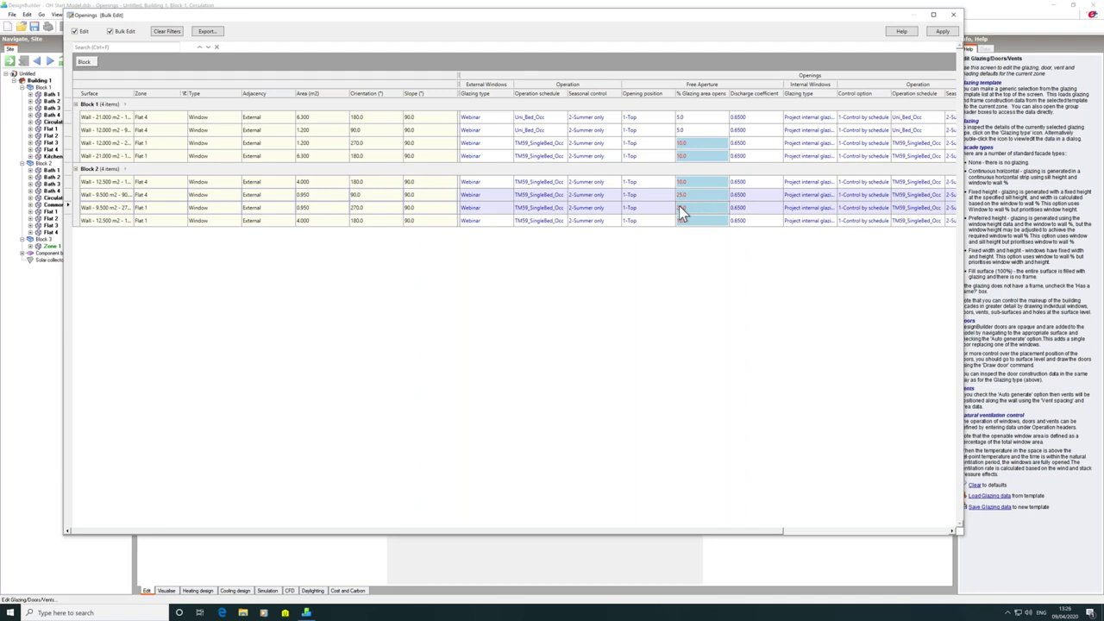
text(25)
click(942, 32)
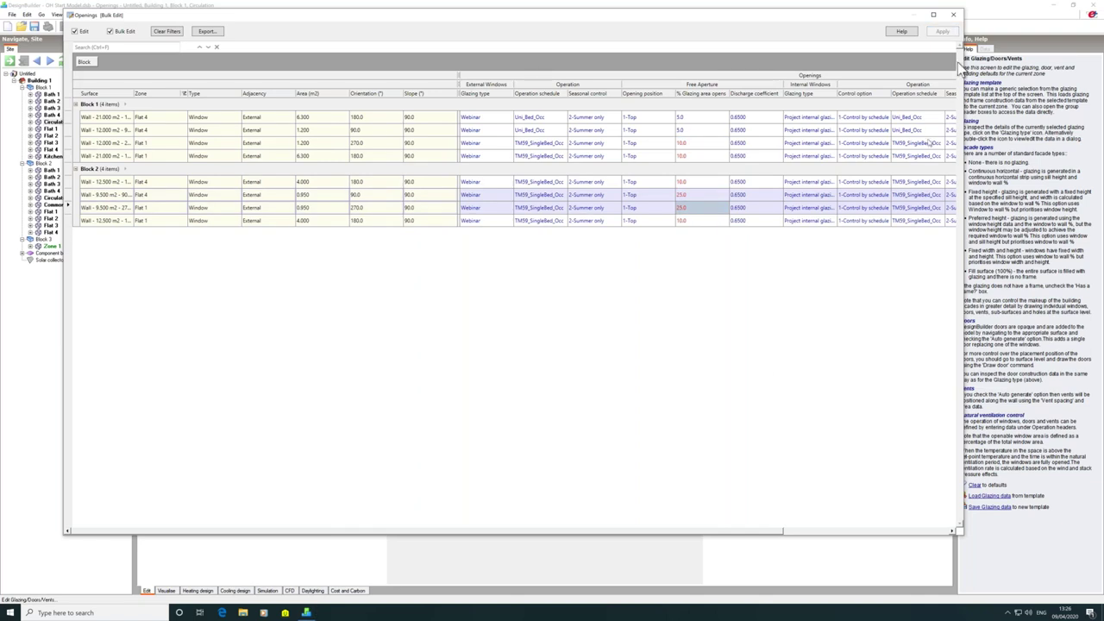
click(954, 15)
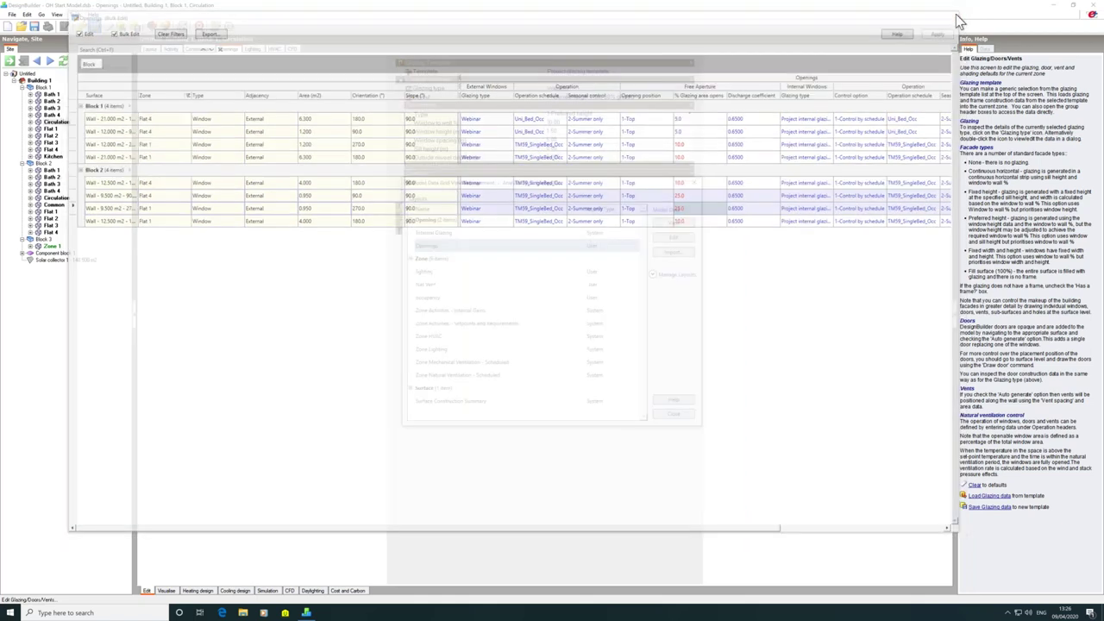
Apply the TM59_Lighting template to Building 1's lighting.
click(694, 185)
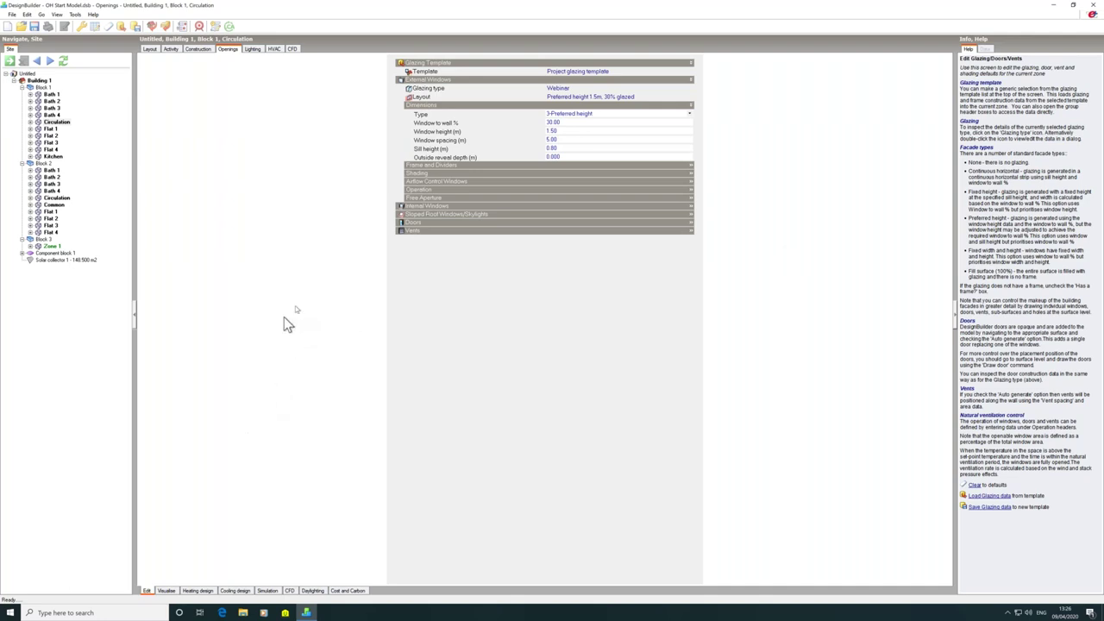
click(251, 48)
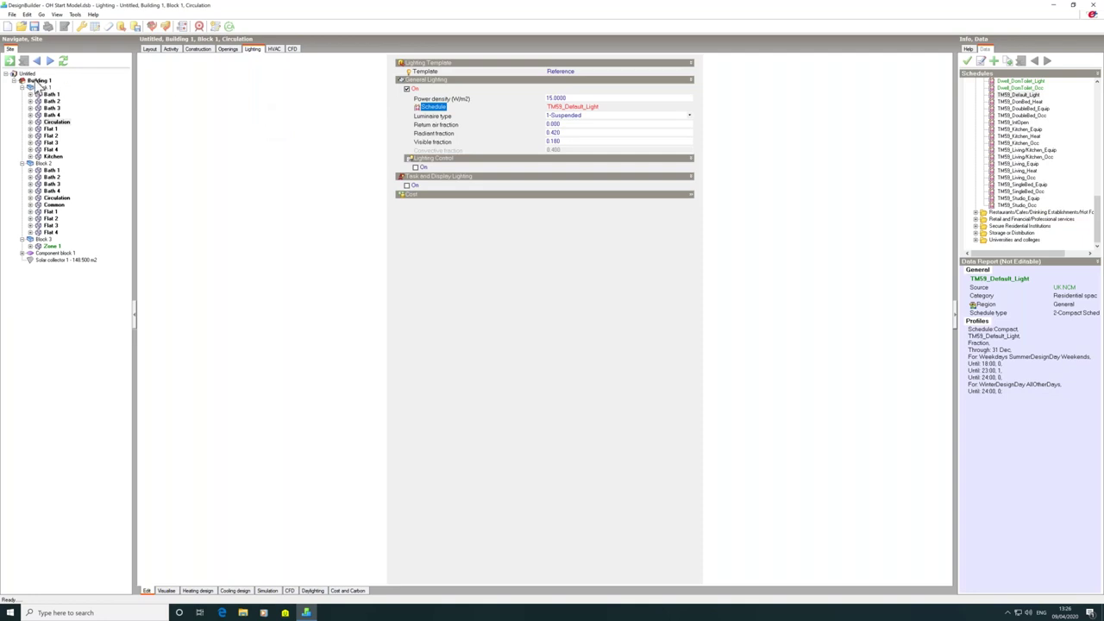
click(39, 82)
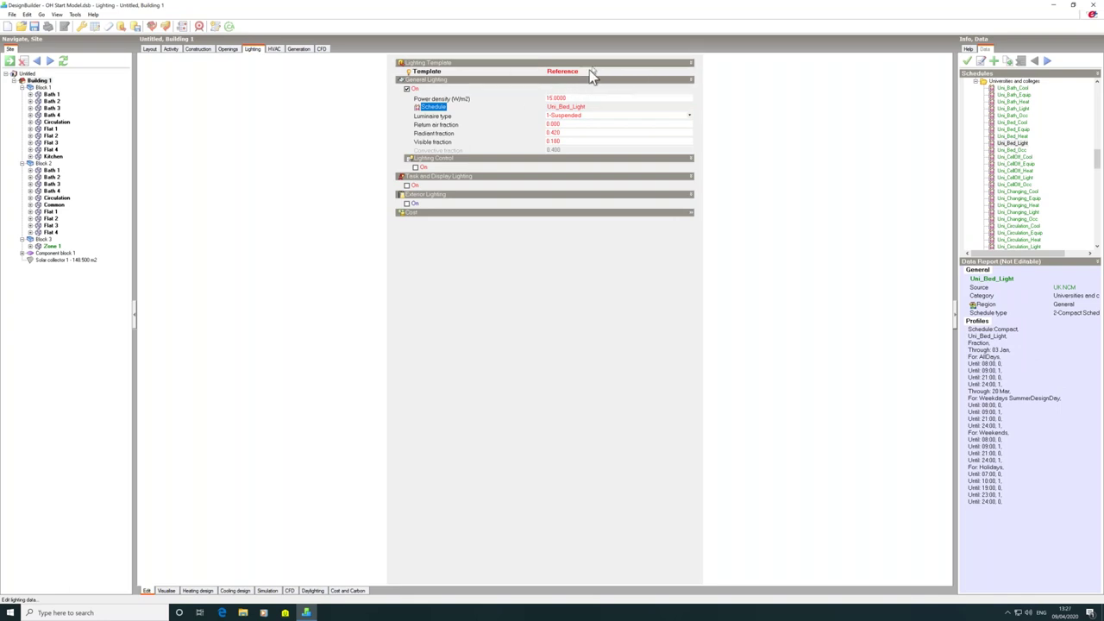
click(585, 73)
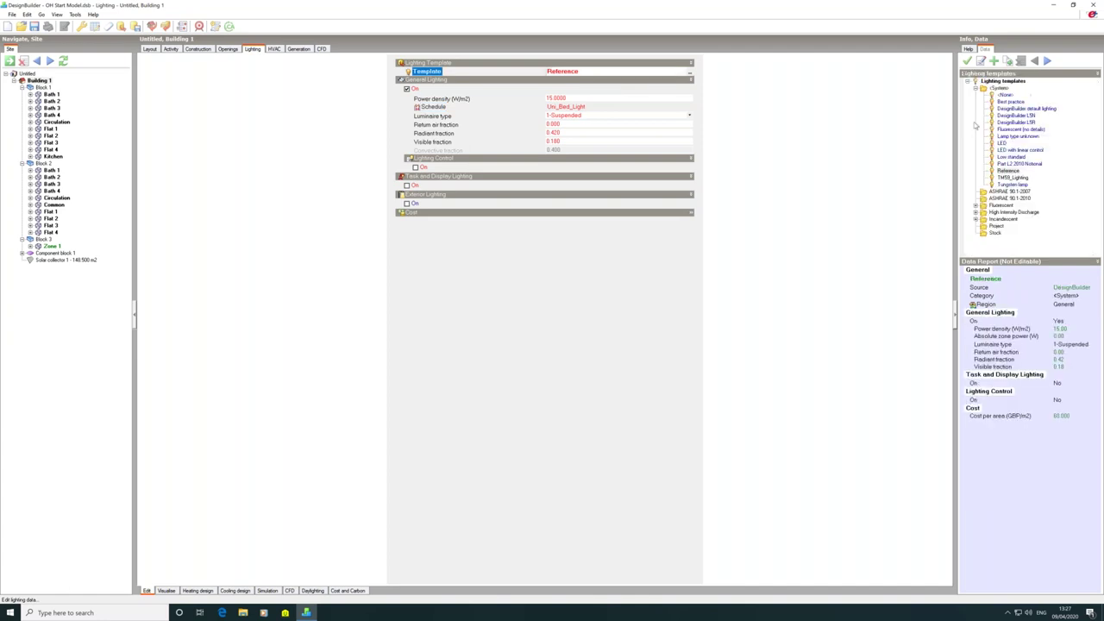
click(1013, 179)
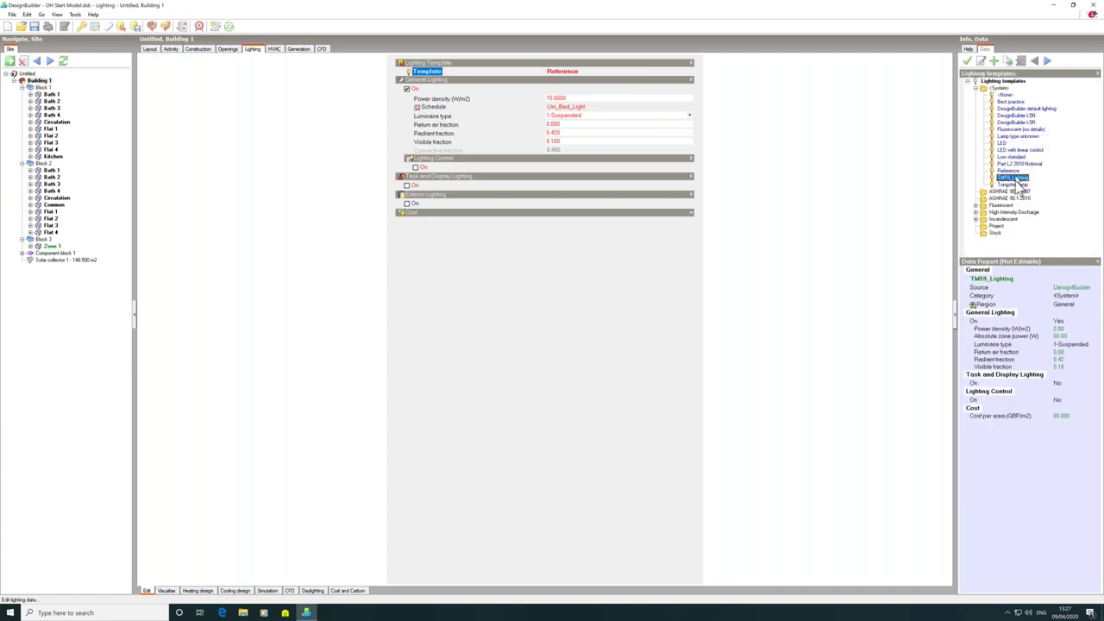
click(967, 60)
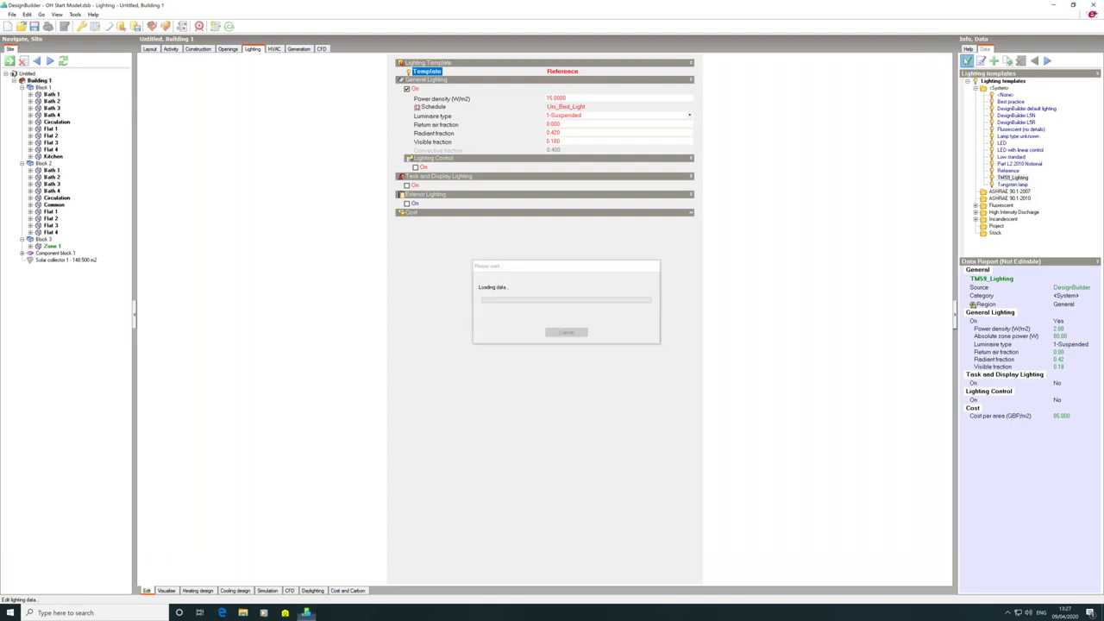
Set Building 1's lighting schedule to TM59_Default_Light from the Residential spaces schedules.
click(571, 106)
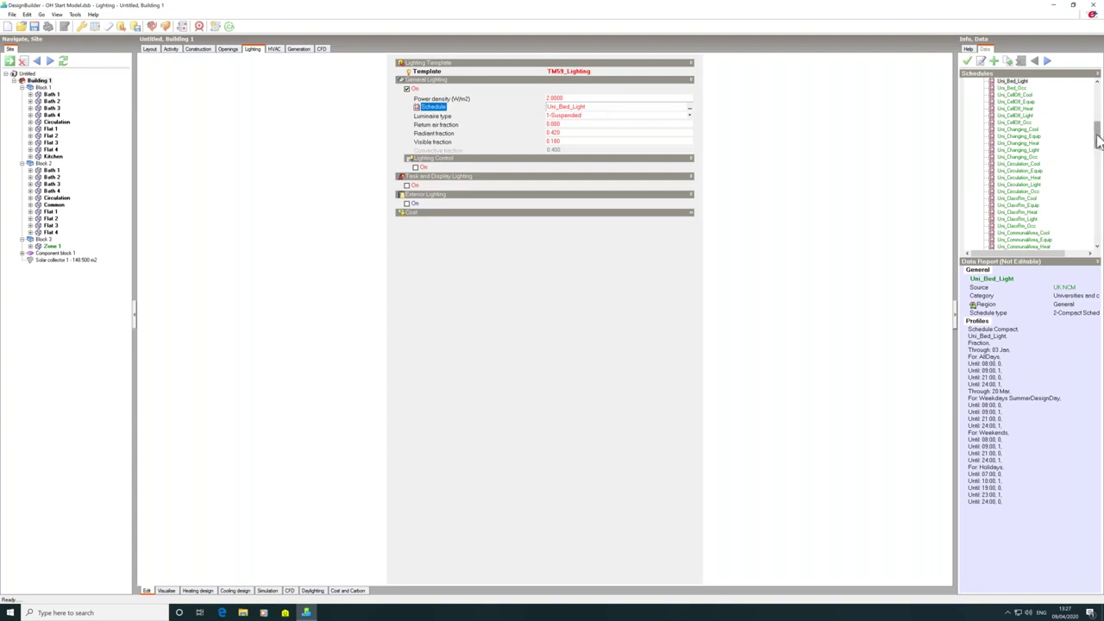
scroll(974, 146, up, 7)
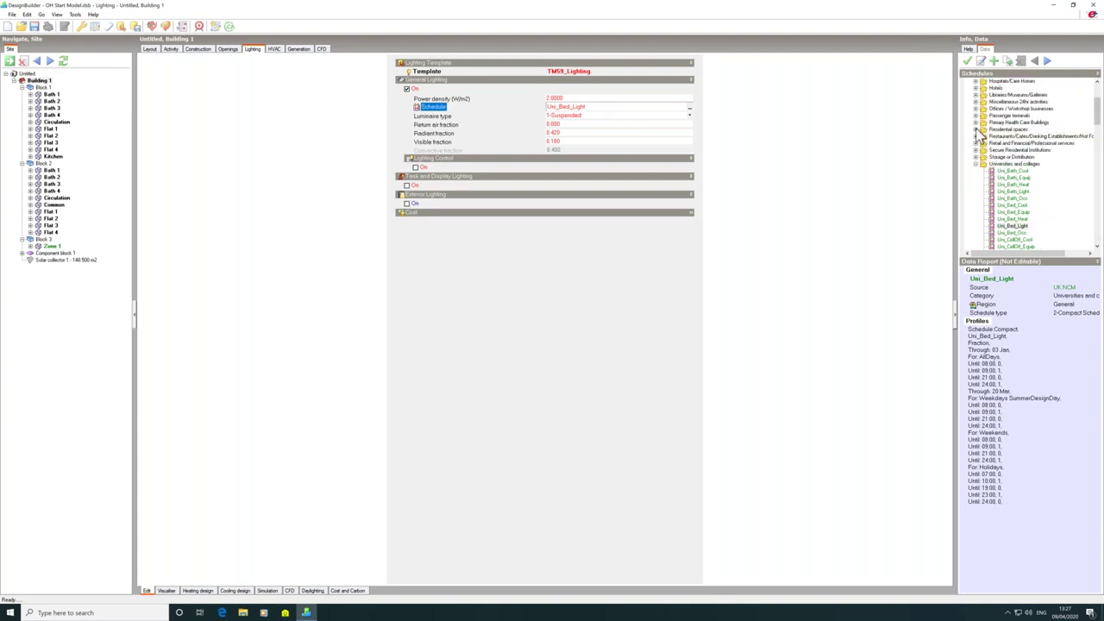
click(975, 129)
click(1027, 163)
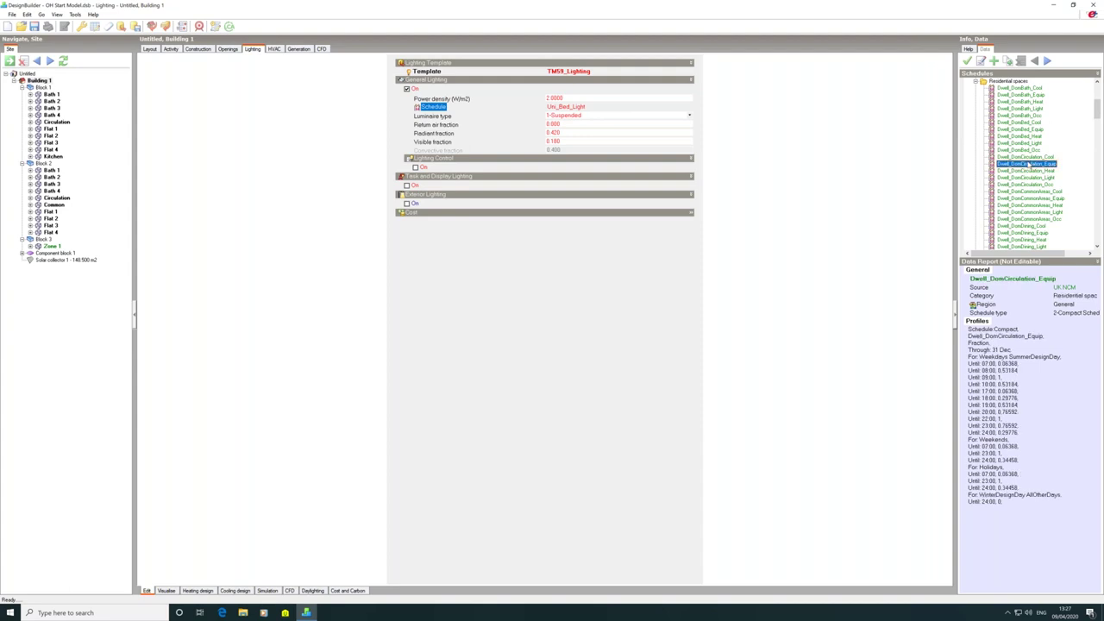
scroll(1027, 173, down, 6)
click(1017, 238)
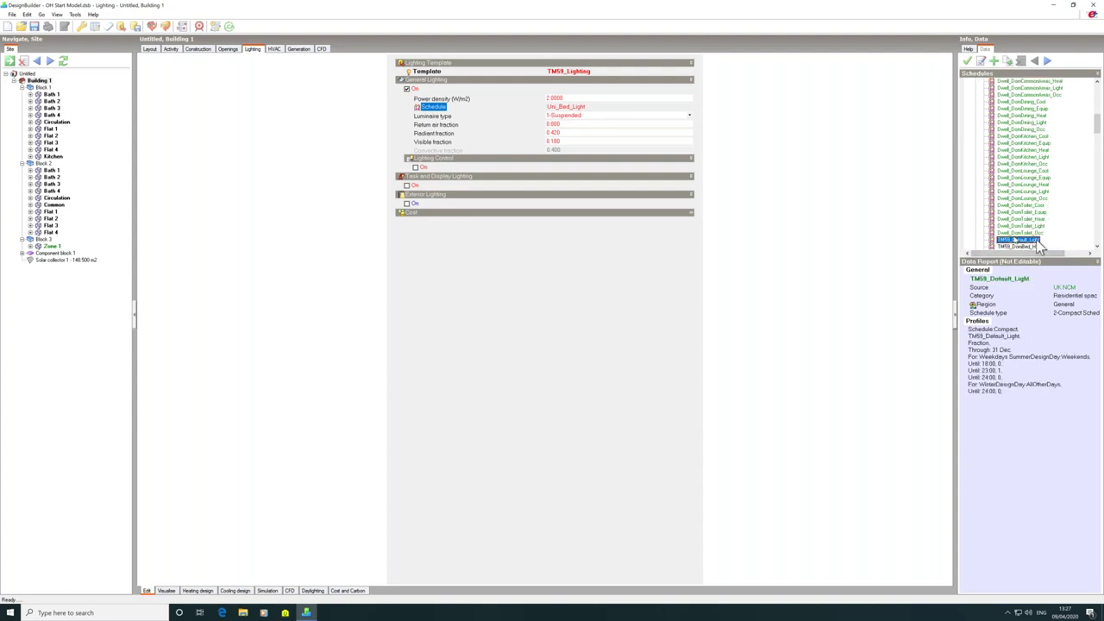
click(967, 61)
click(273, 49)
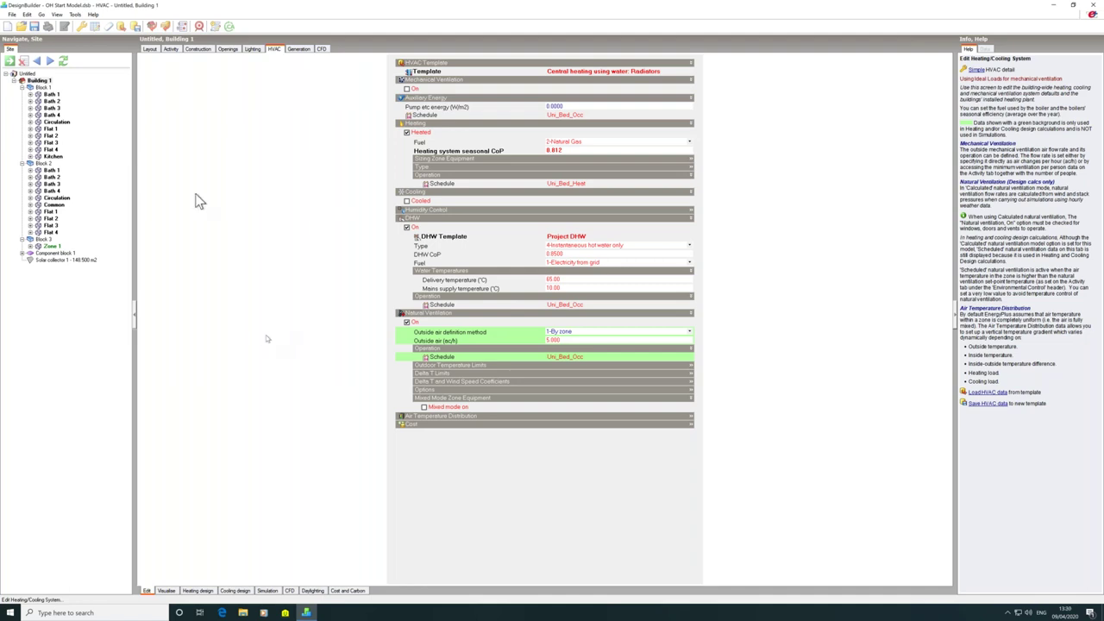
Show Block 2 Flat 1's HVAC settings, with its TM59_DomBed_Heat heating schedule.
click(39, 211)
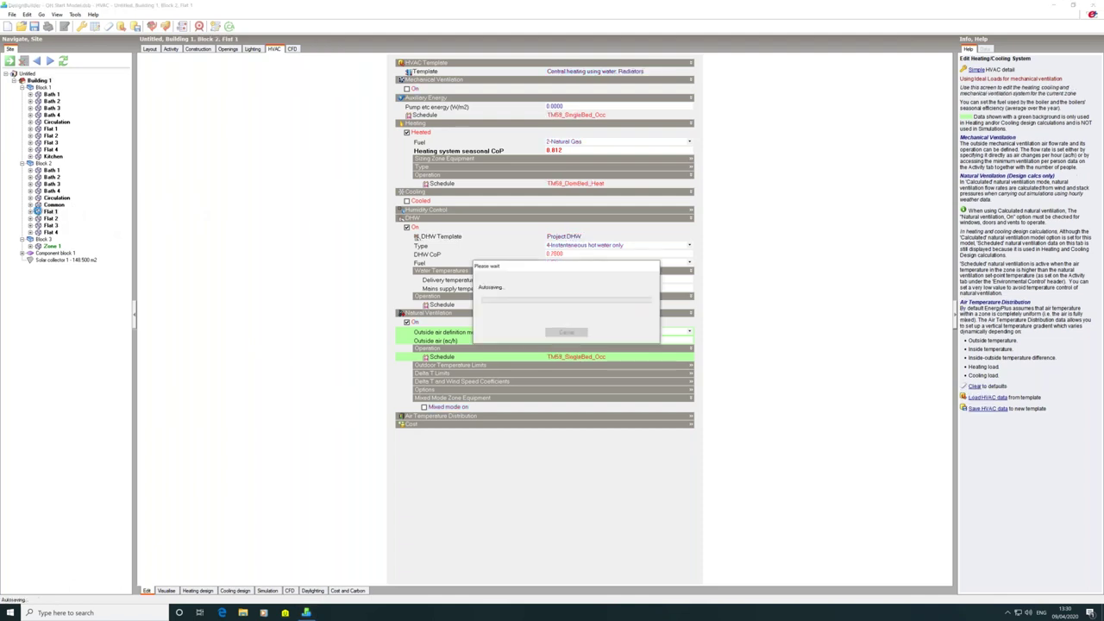
click(82, 29)
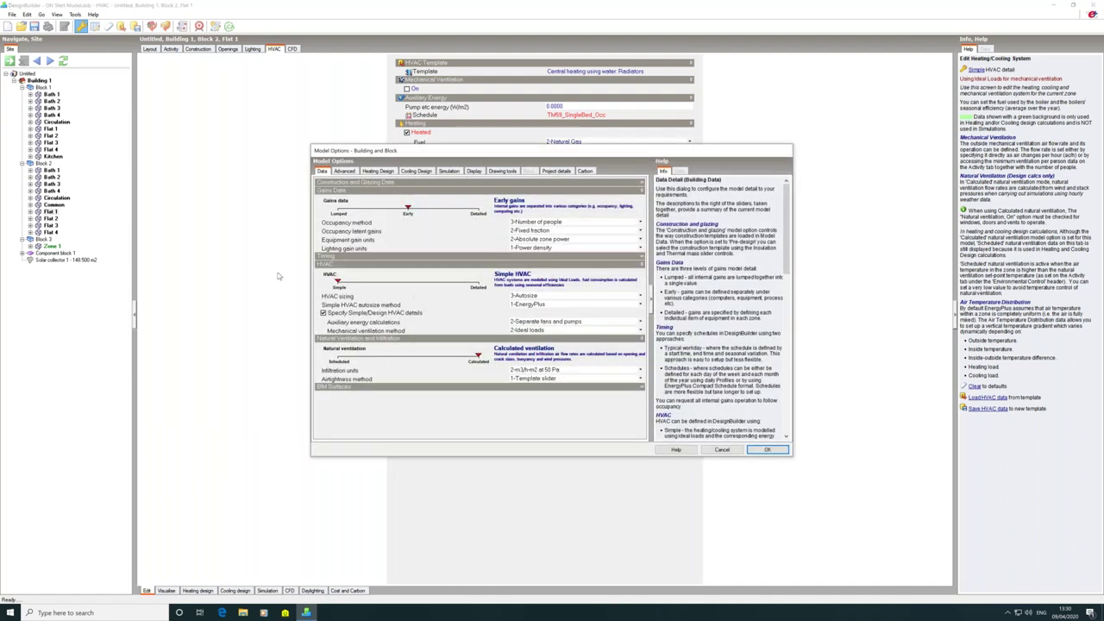
click(452, 172)
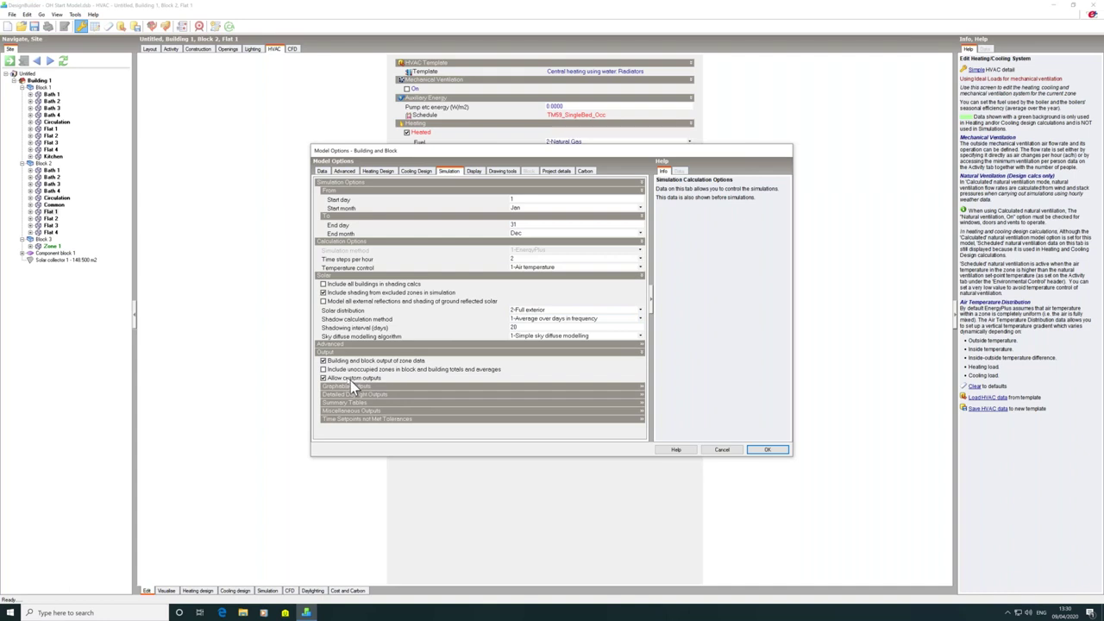
click(763, 450)
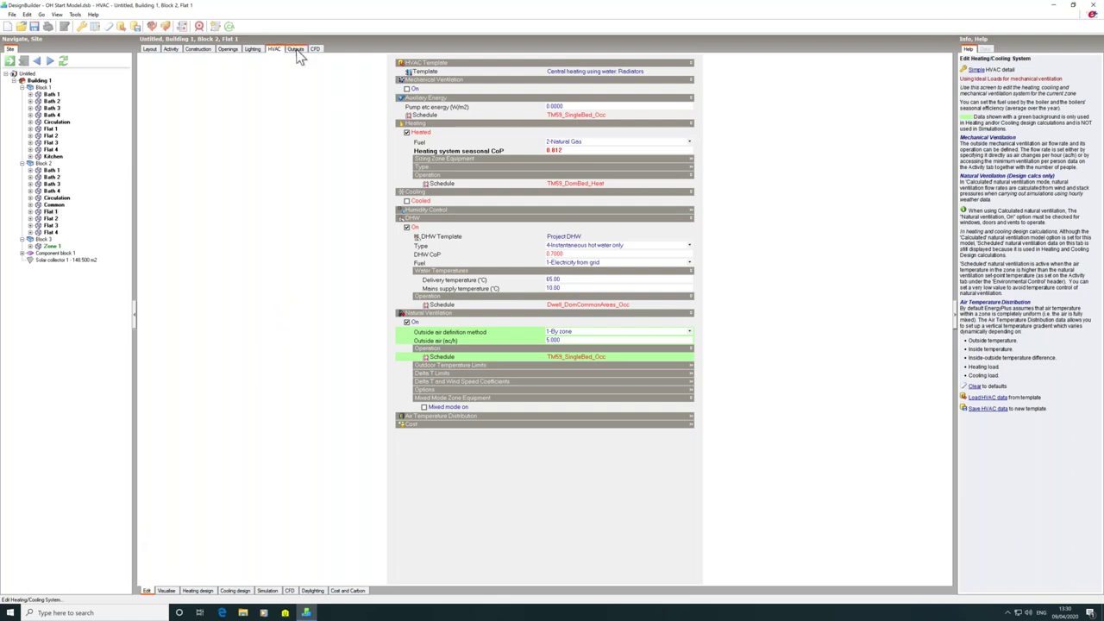
Enable stored surface and window/opening outputs for Block 2 Flat 1.
click(296, 49)
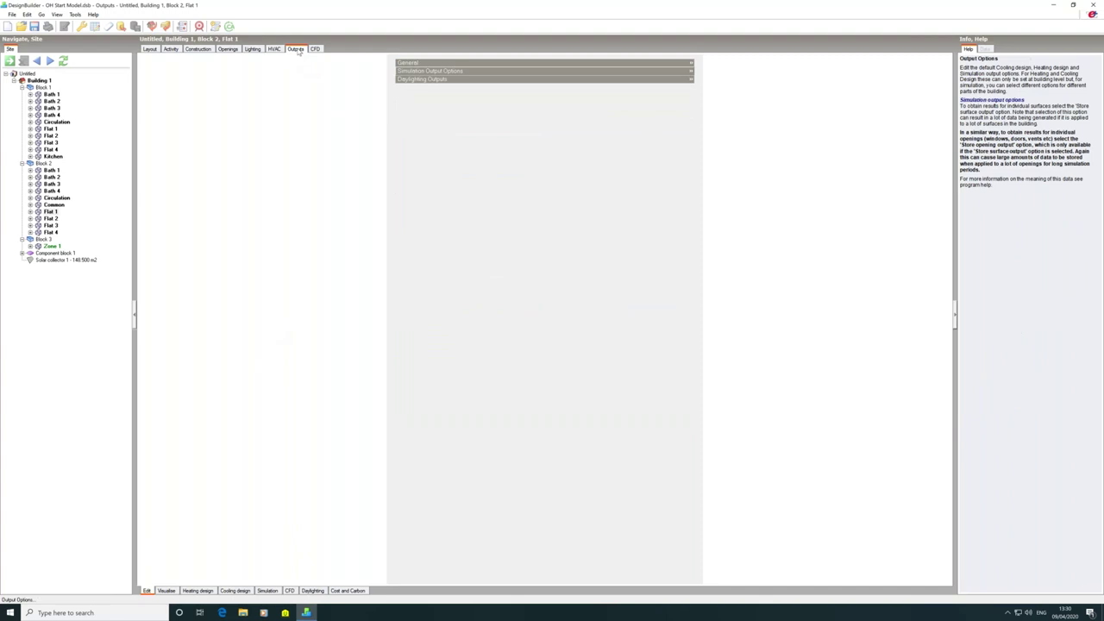
click(496, 71)
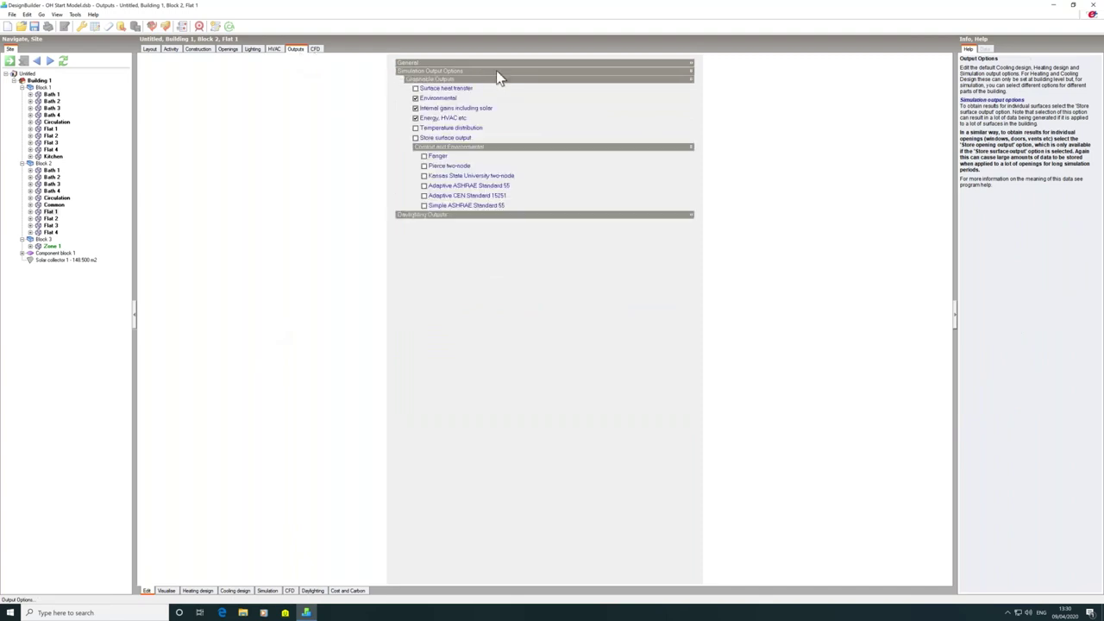
click(431, 139)
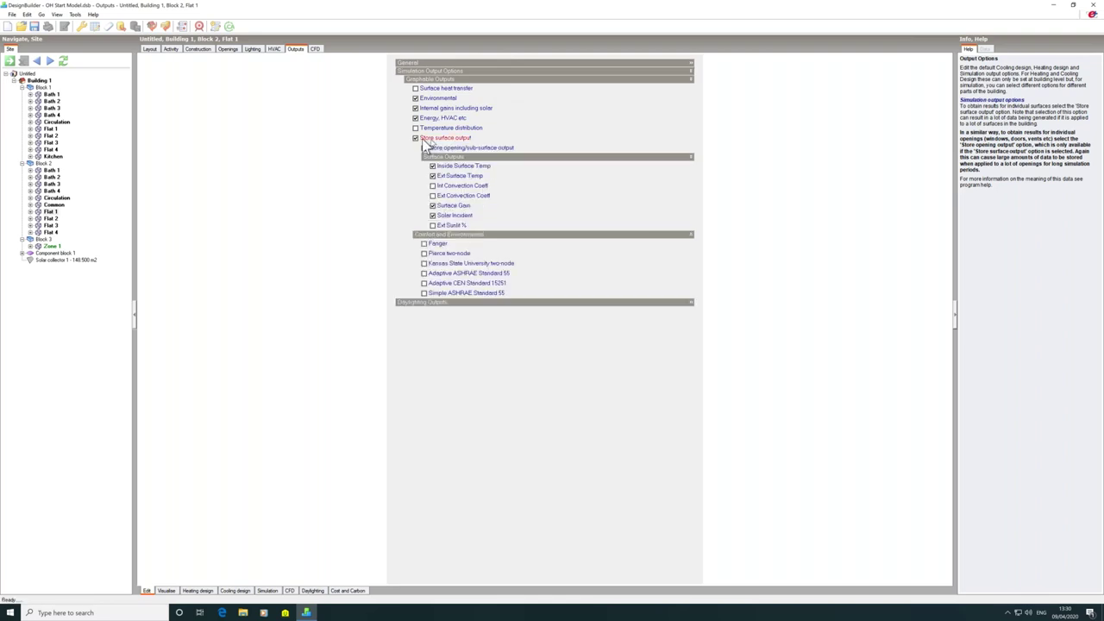
click(470, 149)
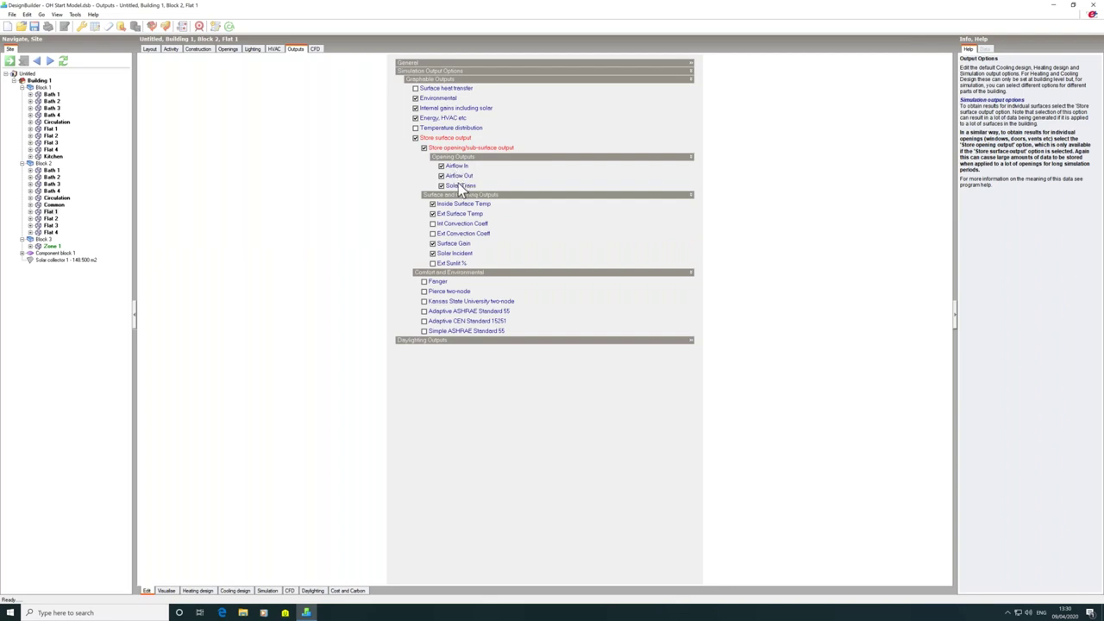
Turn off Solar Trans, surface temperature, gain and incident, Environmental, Internal gains and Energy outputs.
click(461, 186)
click(448, 204)
click(448, 213)
click(450, 244)
click(450, 252)
click(440, 99)
click(440, 108)
click(432, 119)
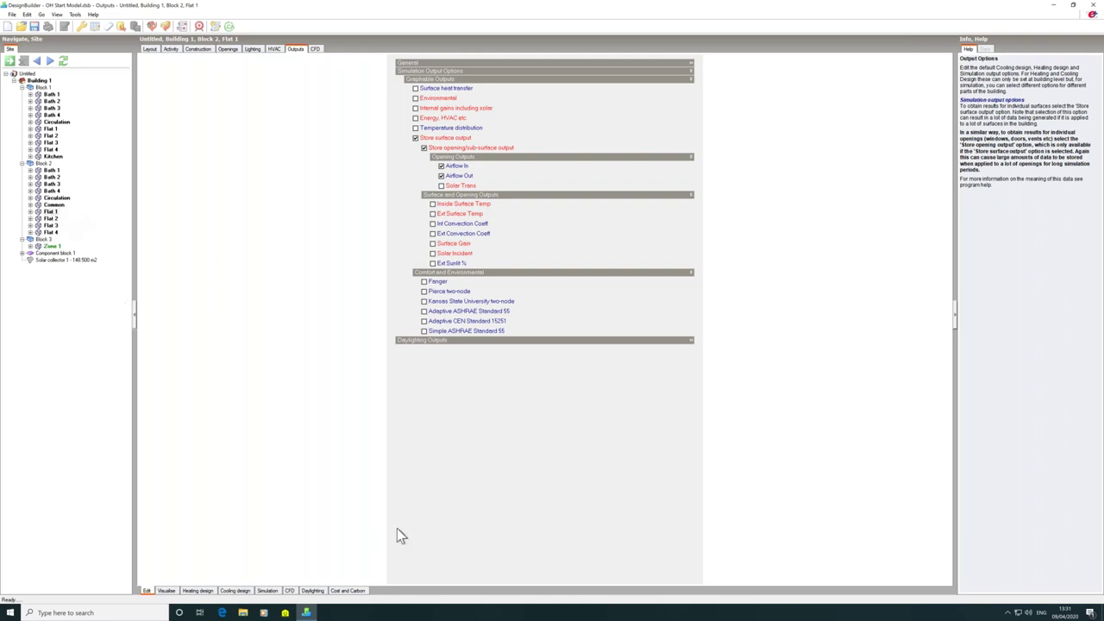
click(268, 591)
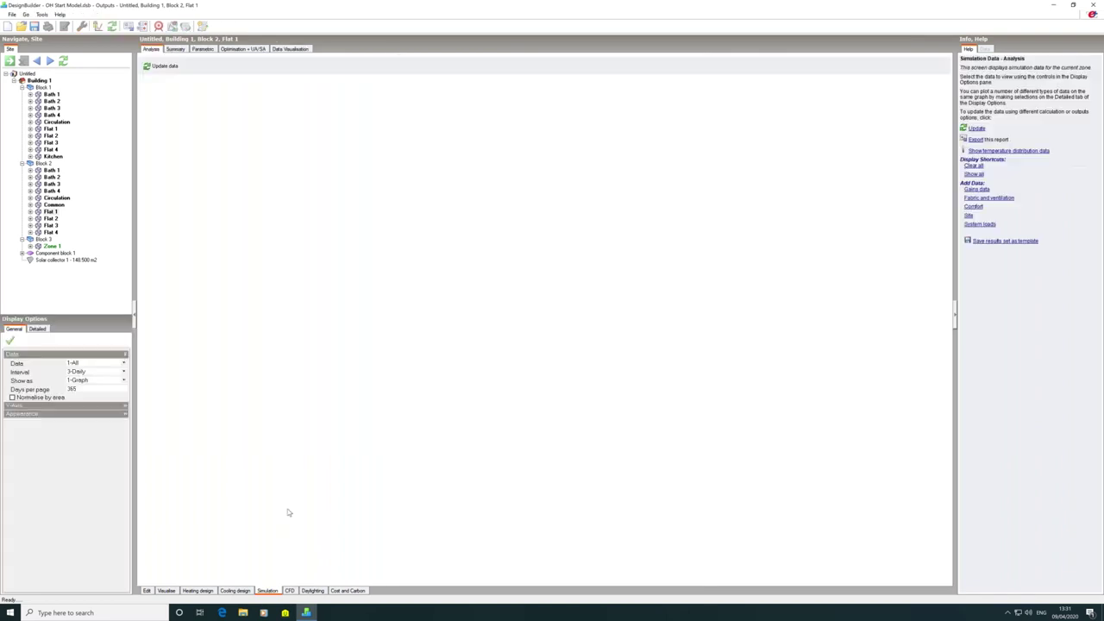
Report sub-hourly only, limit the run to the summer typical week, described as 'Vent Check'.
click(164, 68)
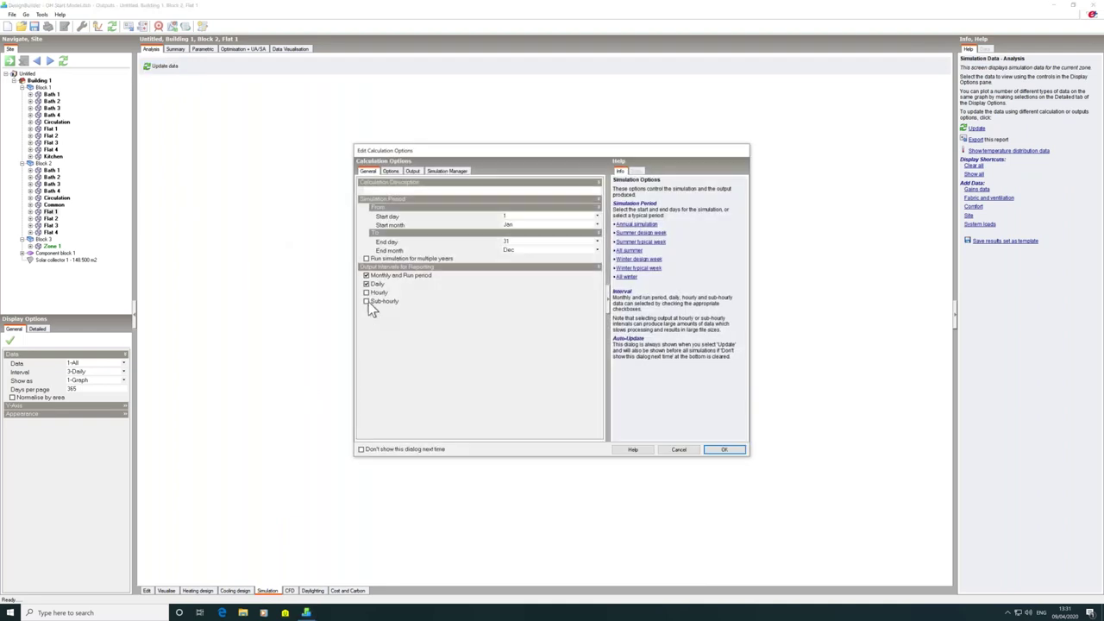
click(366, 302)
click(384, 277)
click(645, 243)
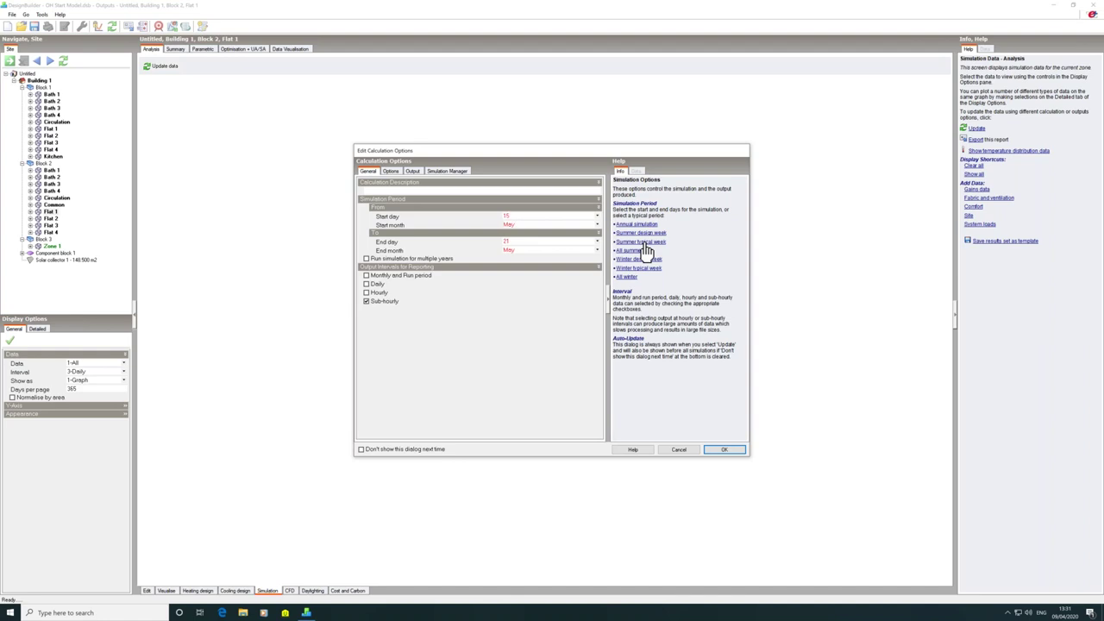
click(408, 190)
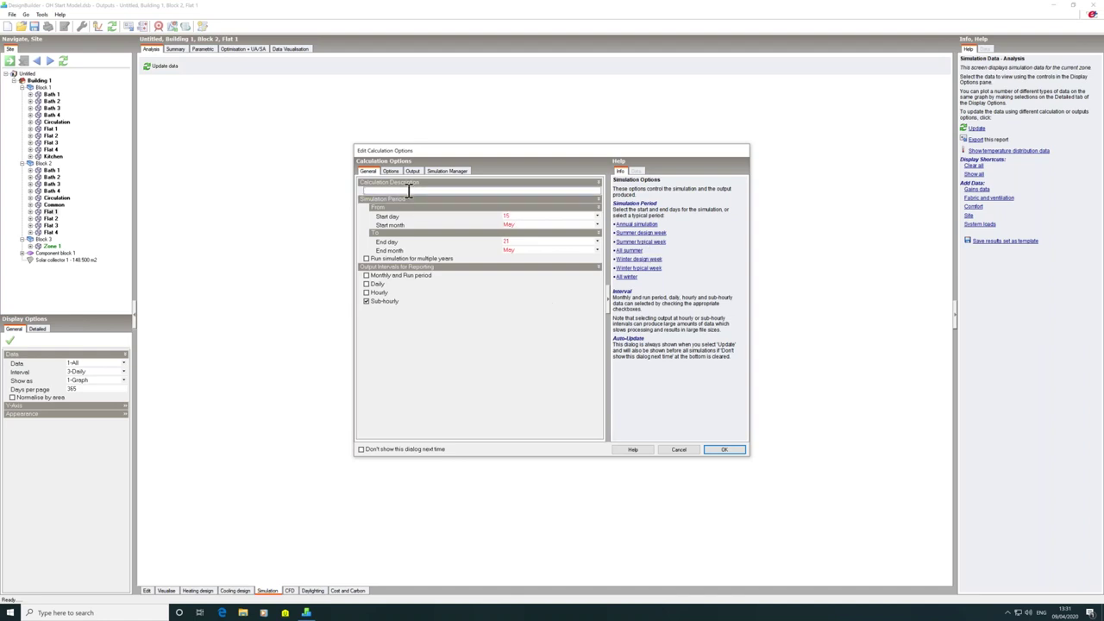
text(Vent Check)
Set 6 time steps per hour and start the simulation.
click(391, 171)
click(531, 199)
click(530, 201)
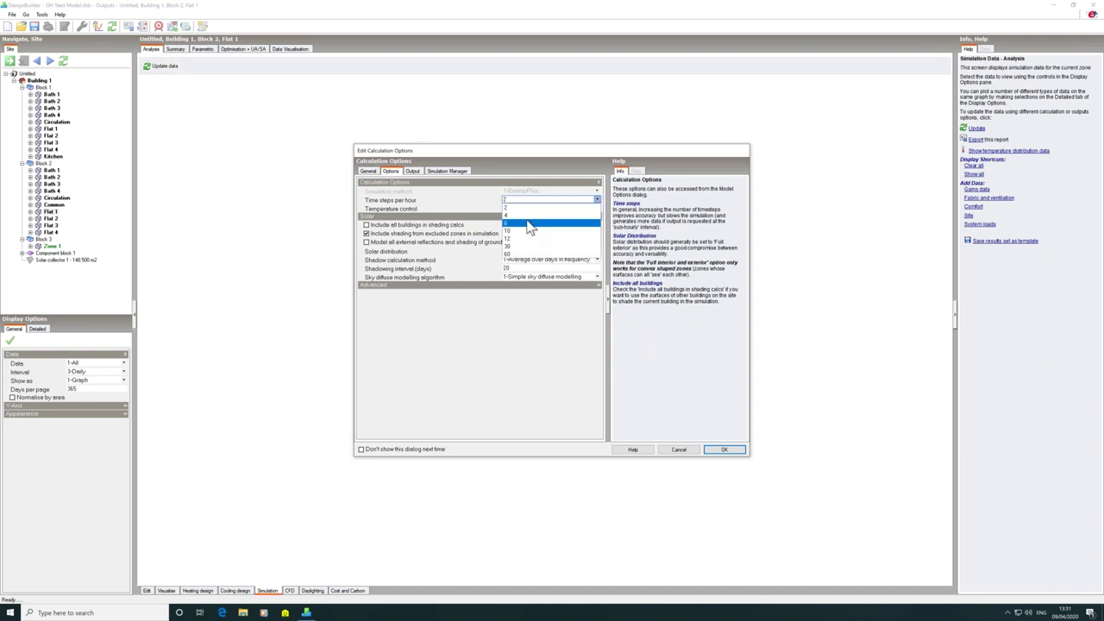
click(530, 224)
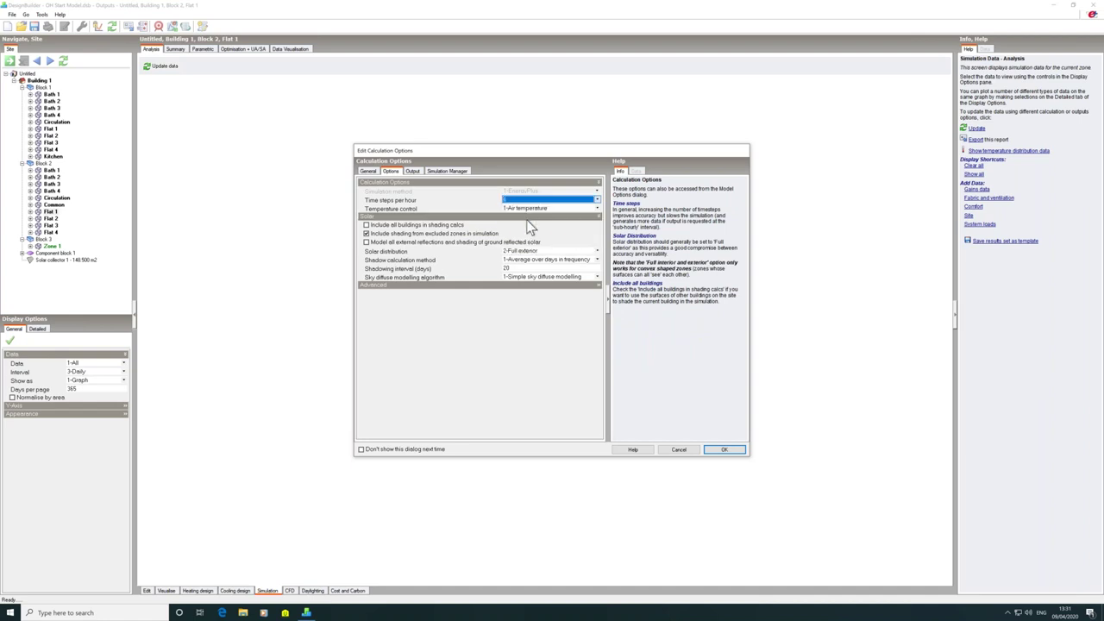
click(448, 172)
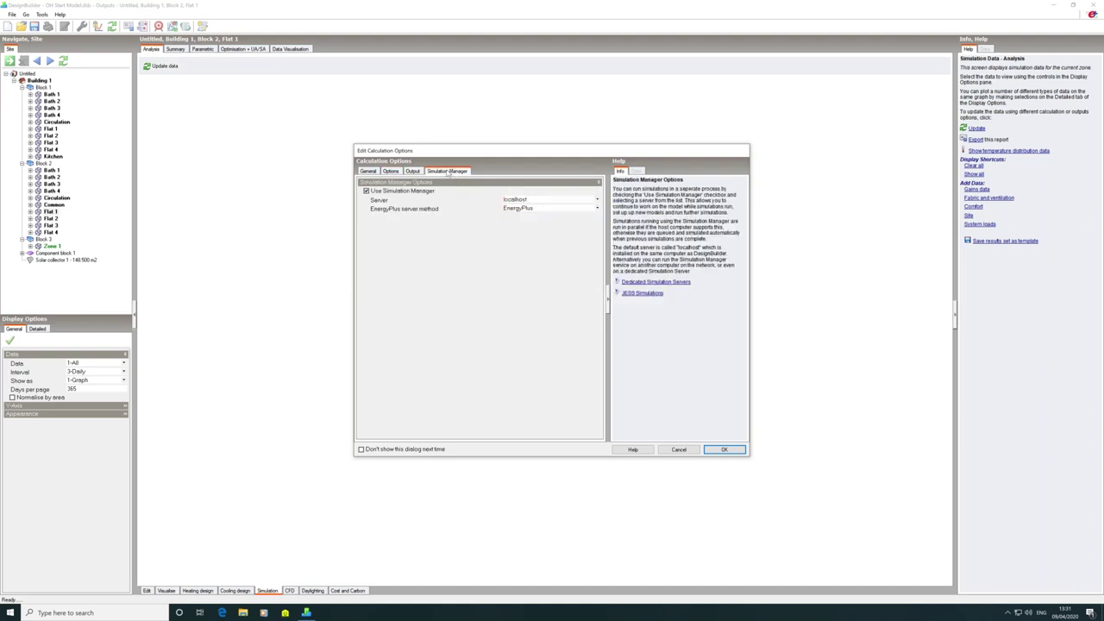
click(724, 450)
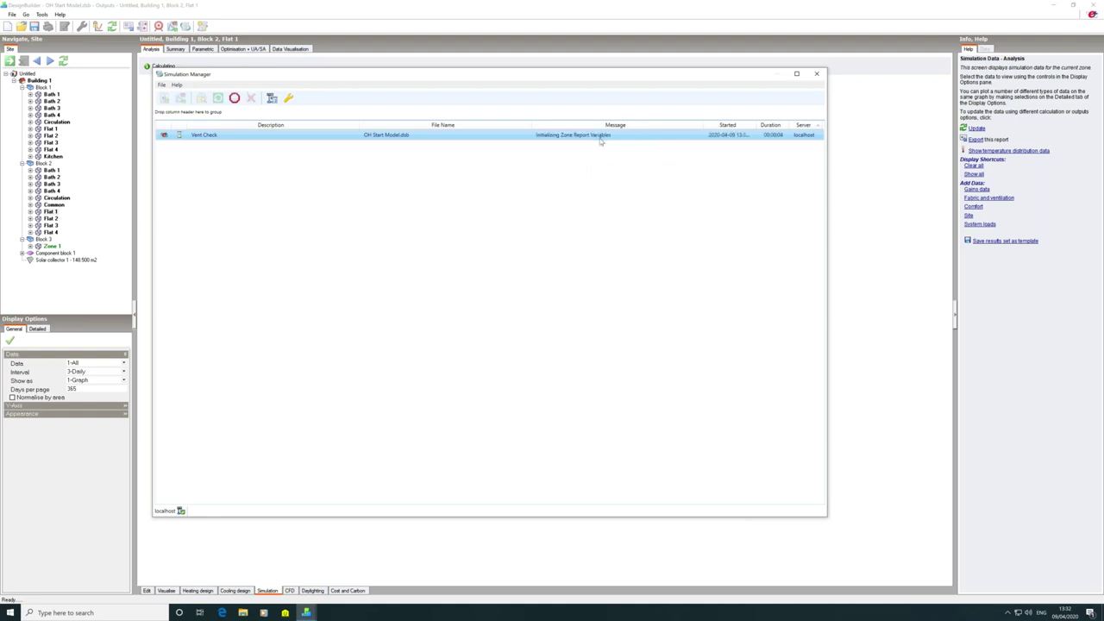
Close the Simulation Manager and go back to the Edit screen.
click(818, 75)
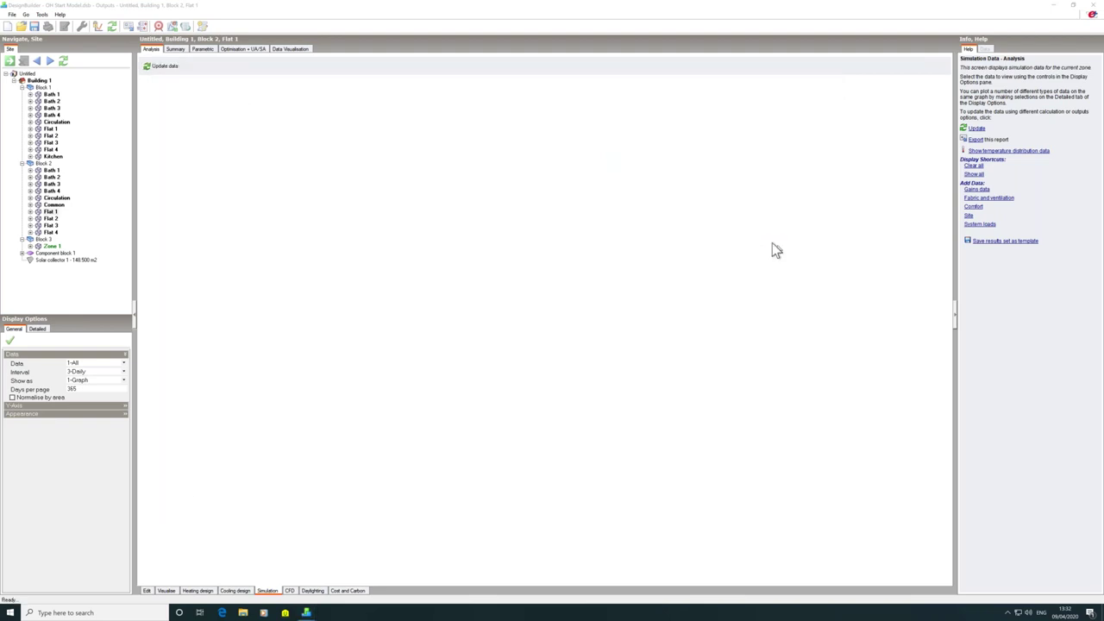
click(148, 592)
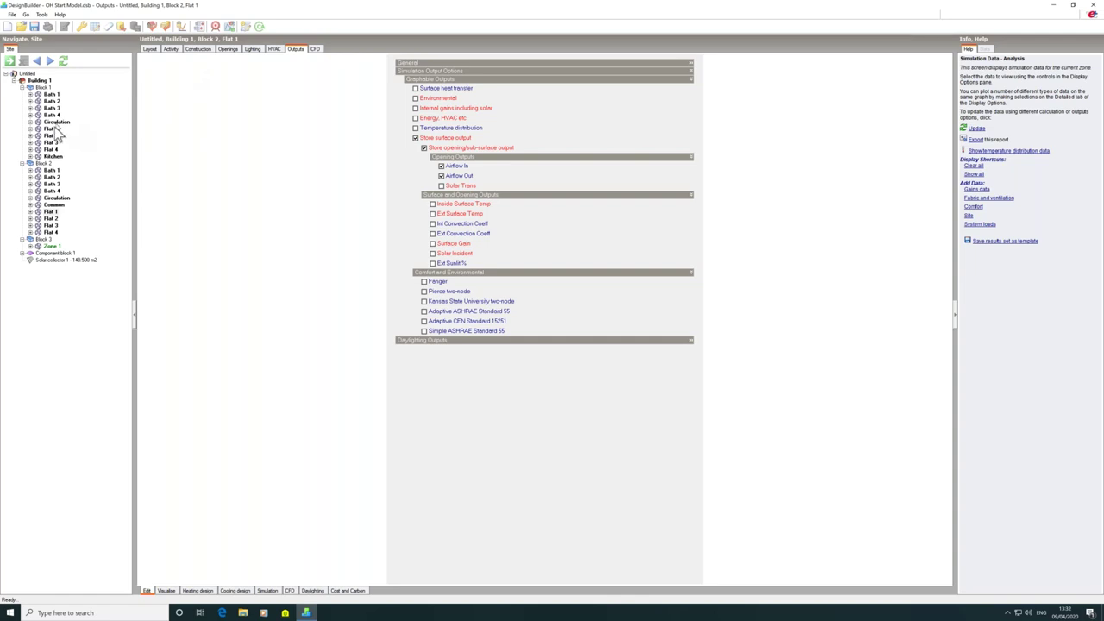
Exclude every zone of Building 1 from thermal calculations.
click(172, 49)
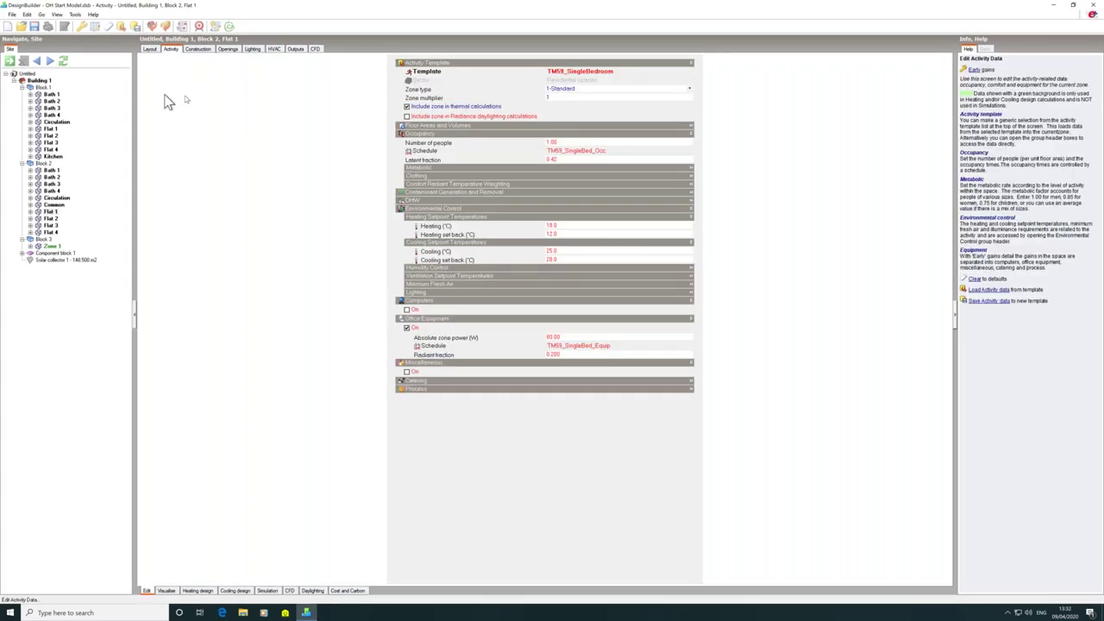
click(40, 81)
click(407, 97)
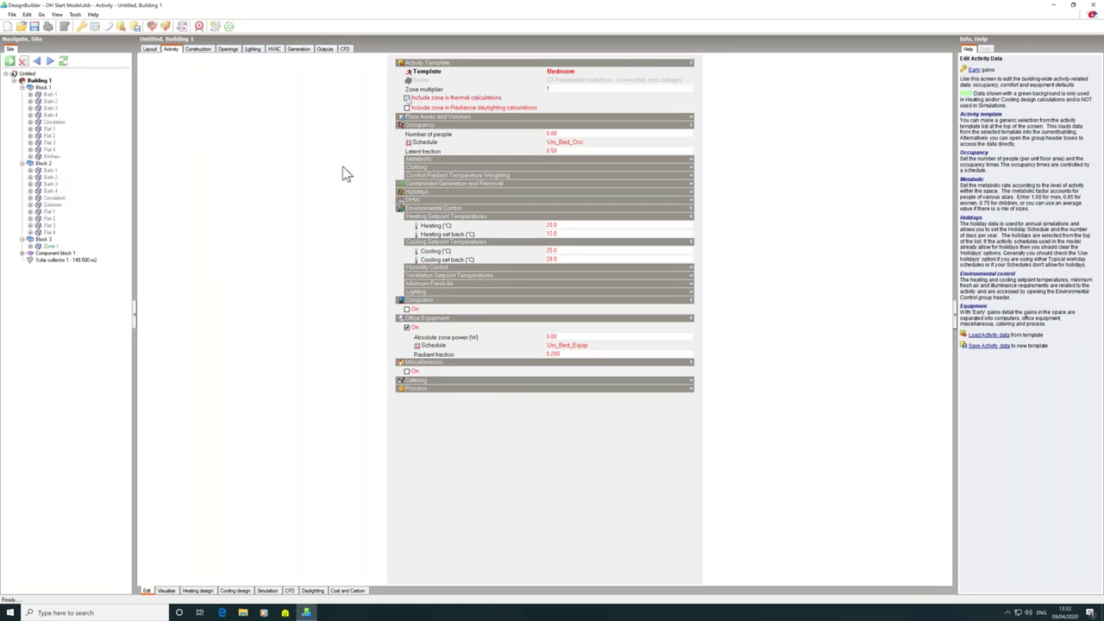
Re-include Block 1 Circulation, Block 1 Flat 1, and Block 2 Flats 1 and 4.
click(48, 121)
click(407, 106)
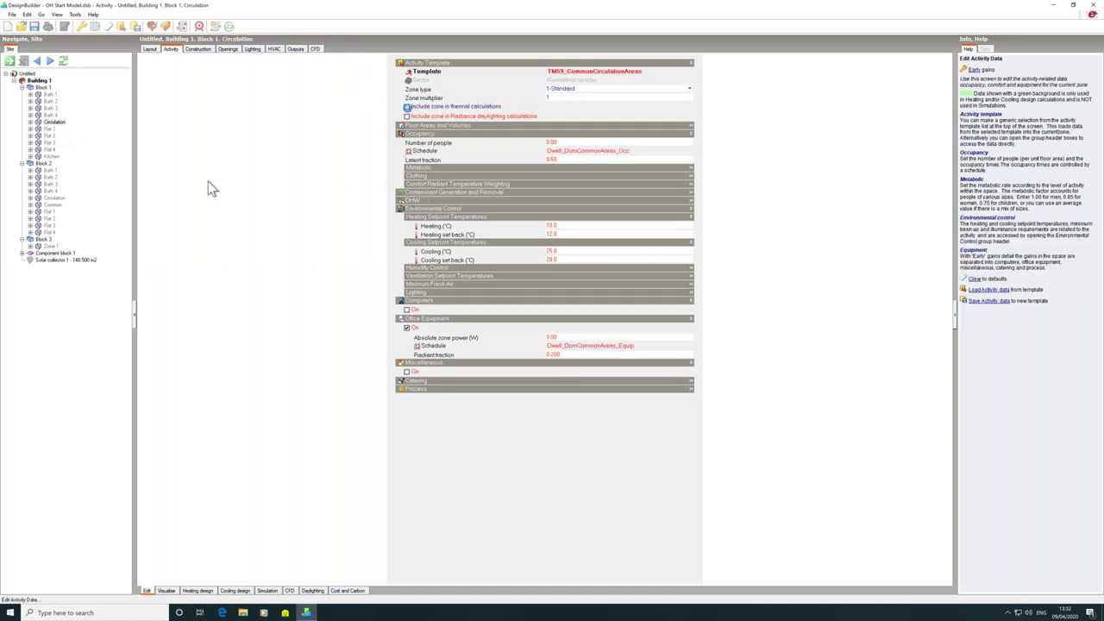
click(46, 129)
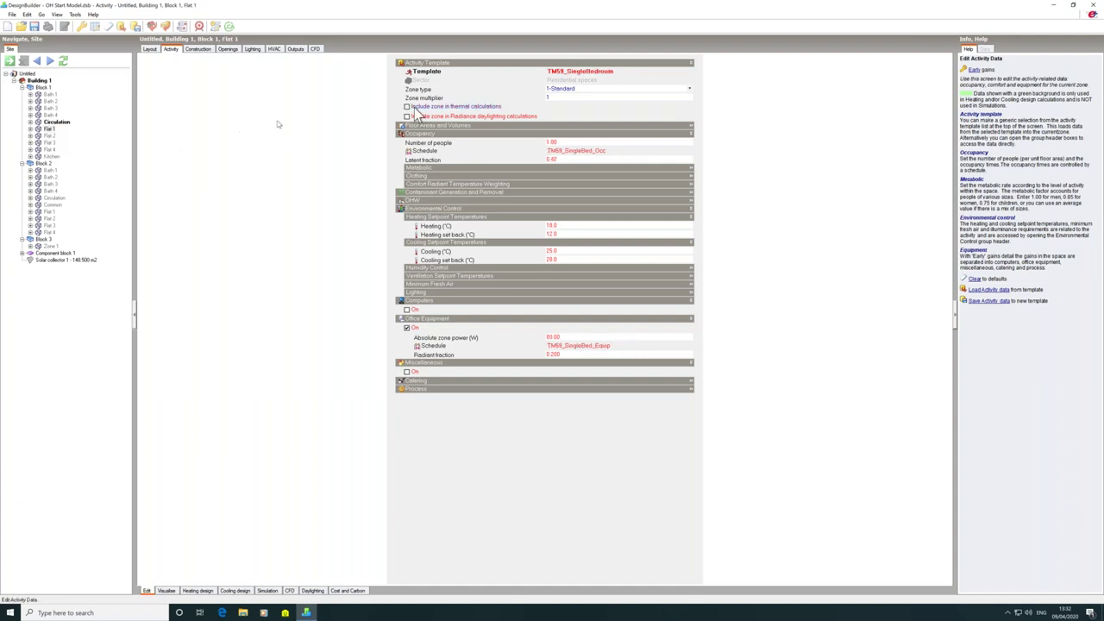
click(407, 106)
click(50, 198)
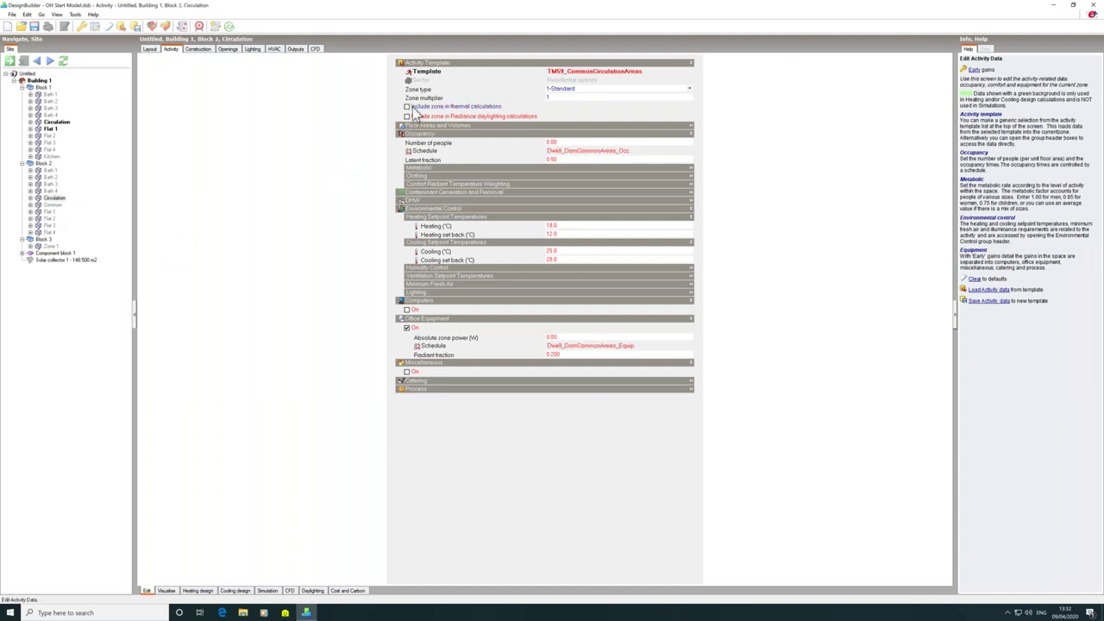
click(49, 211)
click(407, 107)
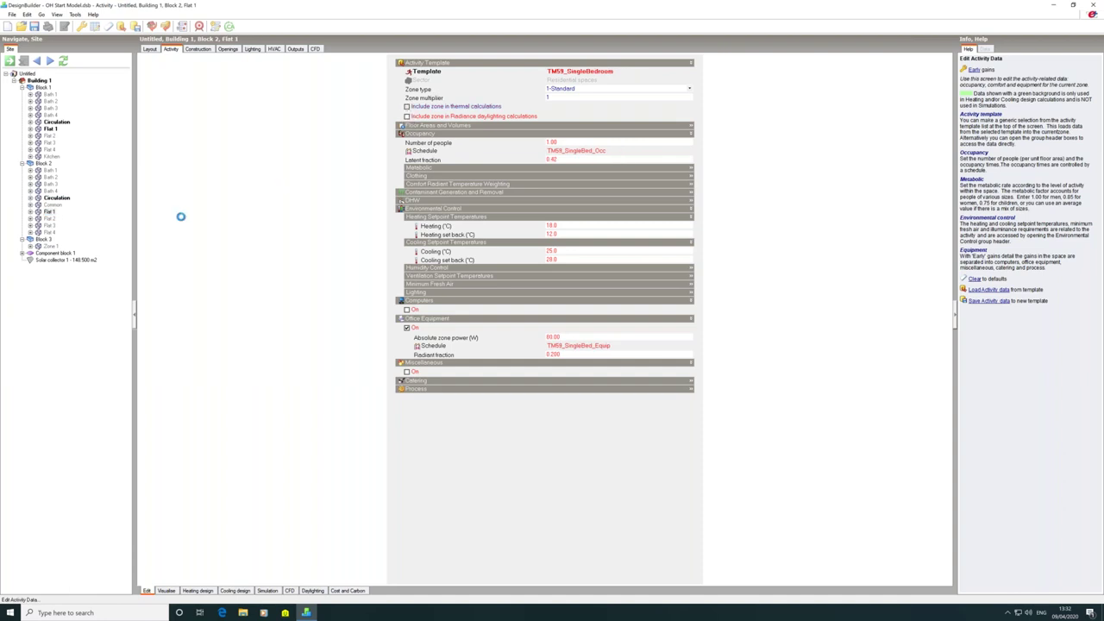
click(49, 232)
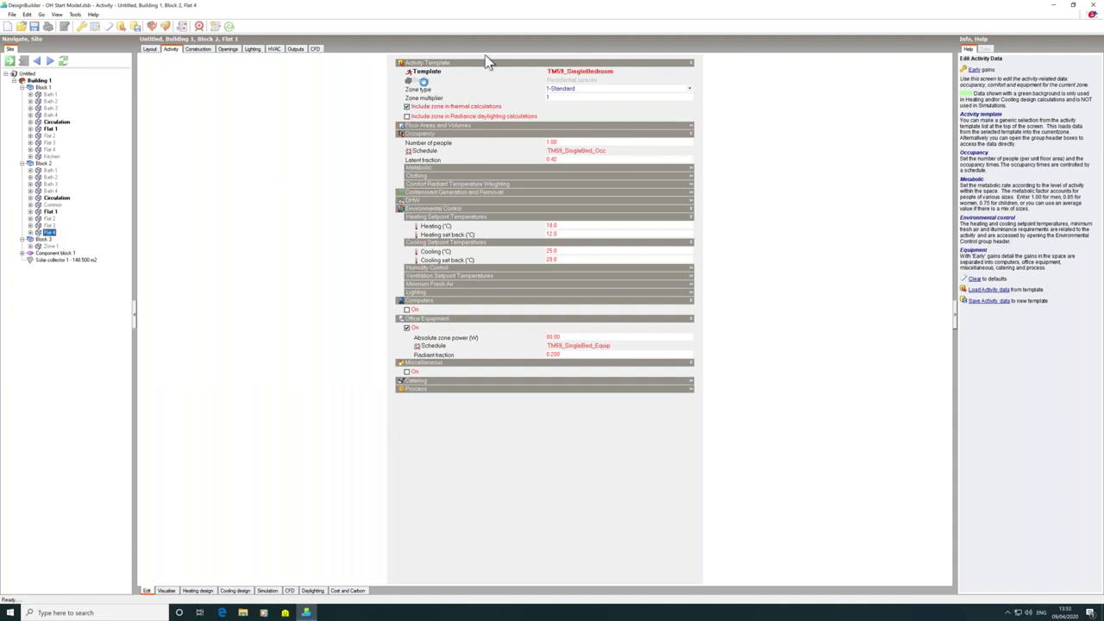
click(408, 106)
Switch to the Simulation screen showing Block 2 Flat 4's daily analysis graph.
click(267, 591)
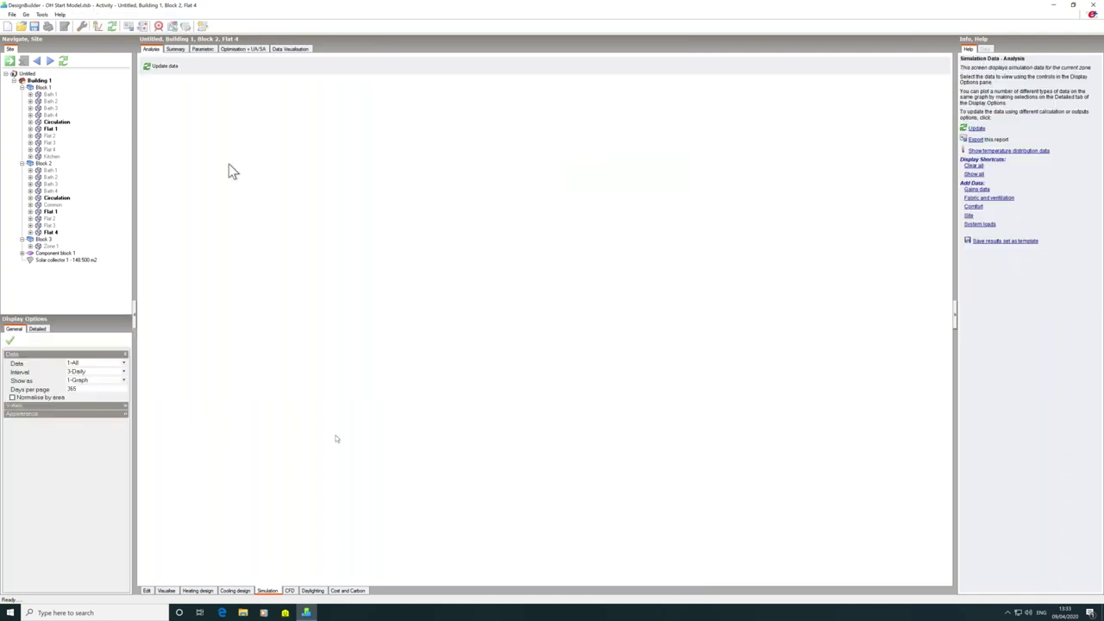
Set an annual simulation run described as 'TM59 First Run'.
click(173, 68)
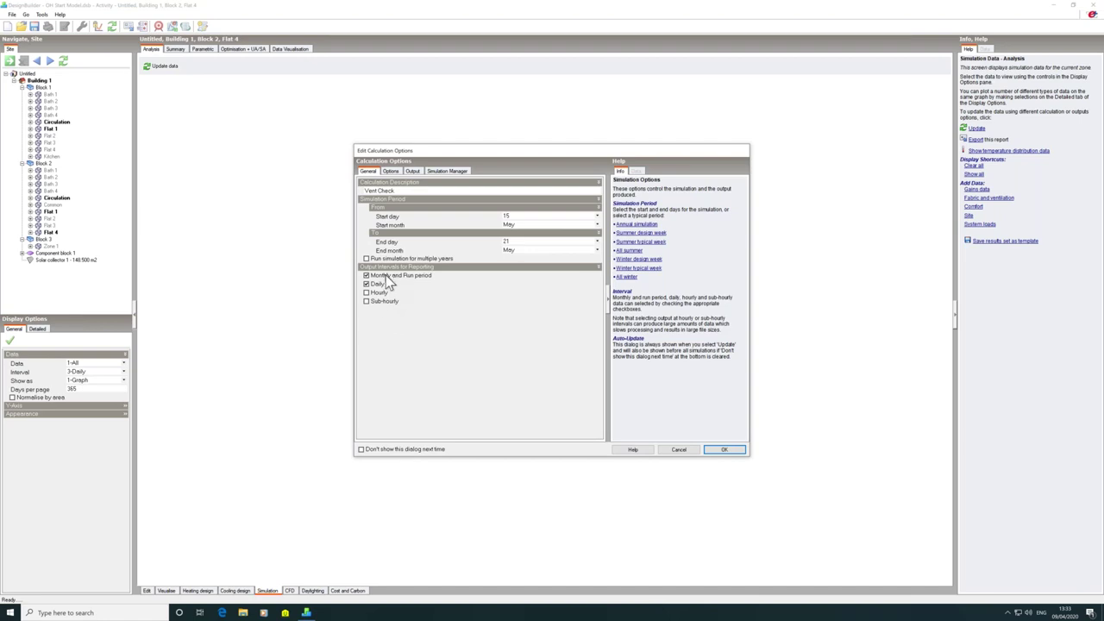
click(648, 225)
click(409, 190)
double_click(384, 190)
shift+click(363, 190)
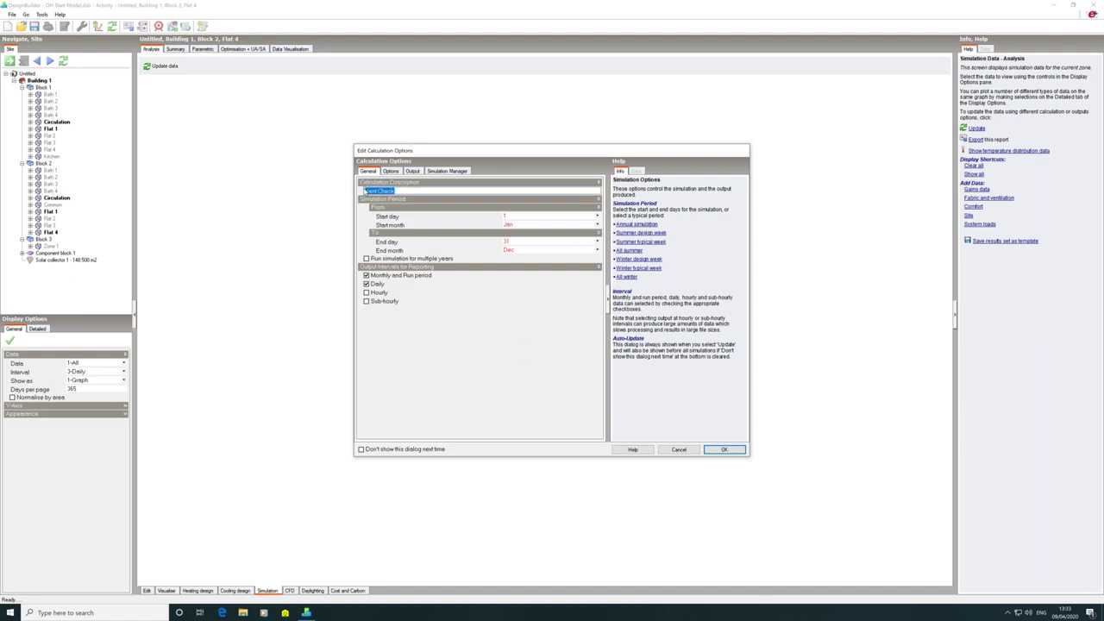
text(TM59 First Run)
Include all buildings in shading calcs and model all external reflections, keeping 6 time steps.
click(392, 170)
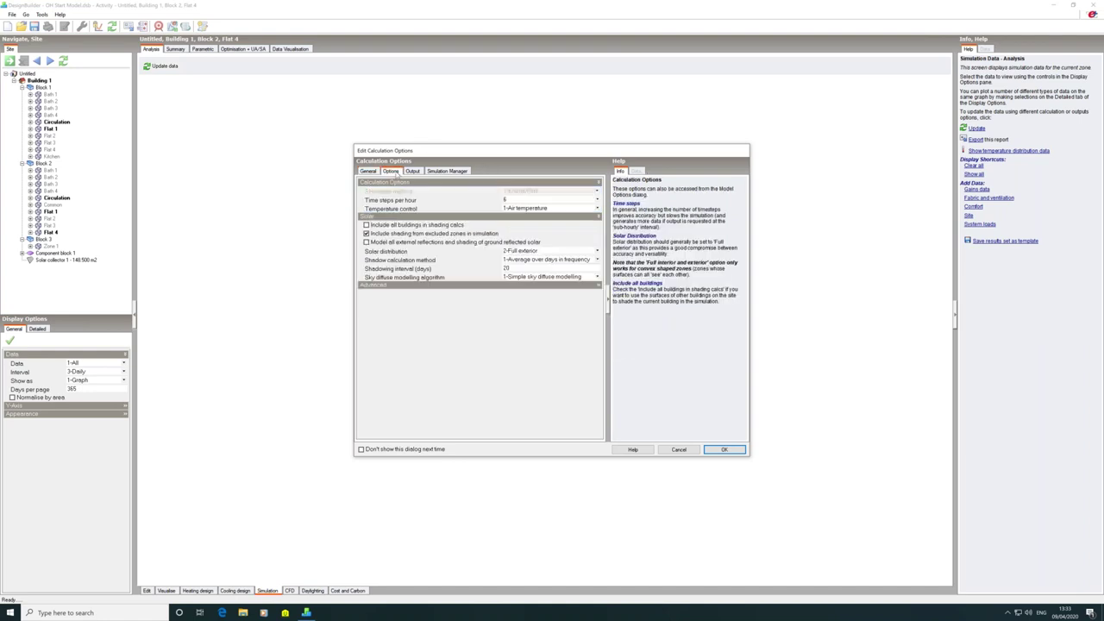
click(509, 200)
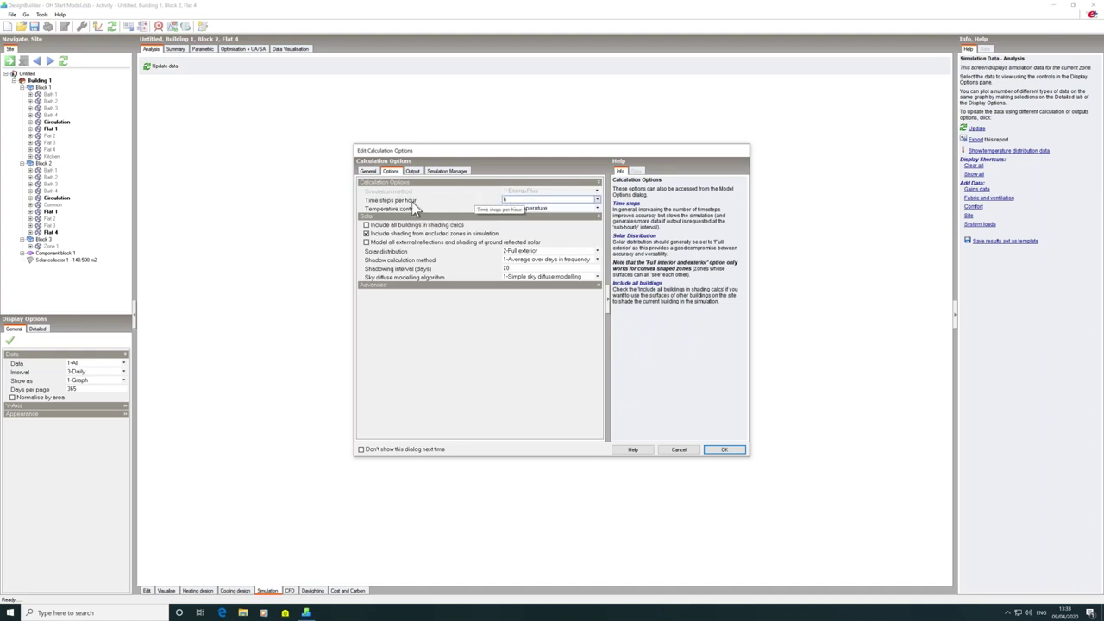
click(388, 225)
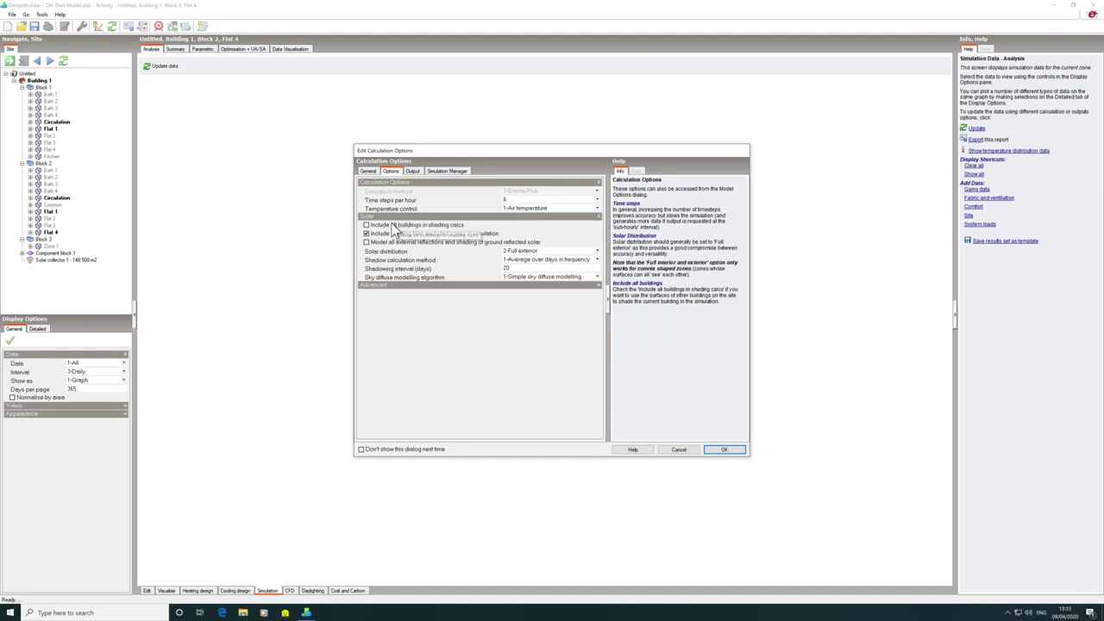
click(389, 243)
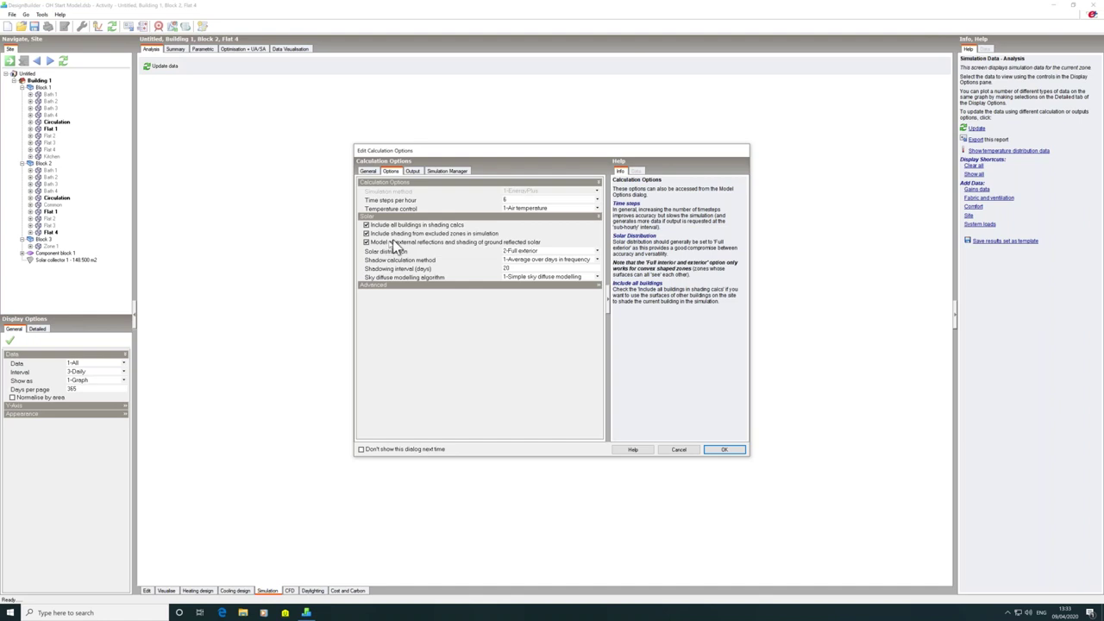
Turn off custom outputs and enable CIBSE TM59 comfort with corridors and natural ventilation rules.
click(414, 172)
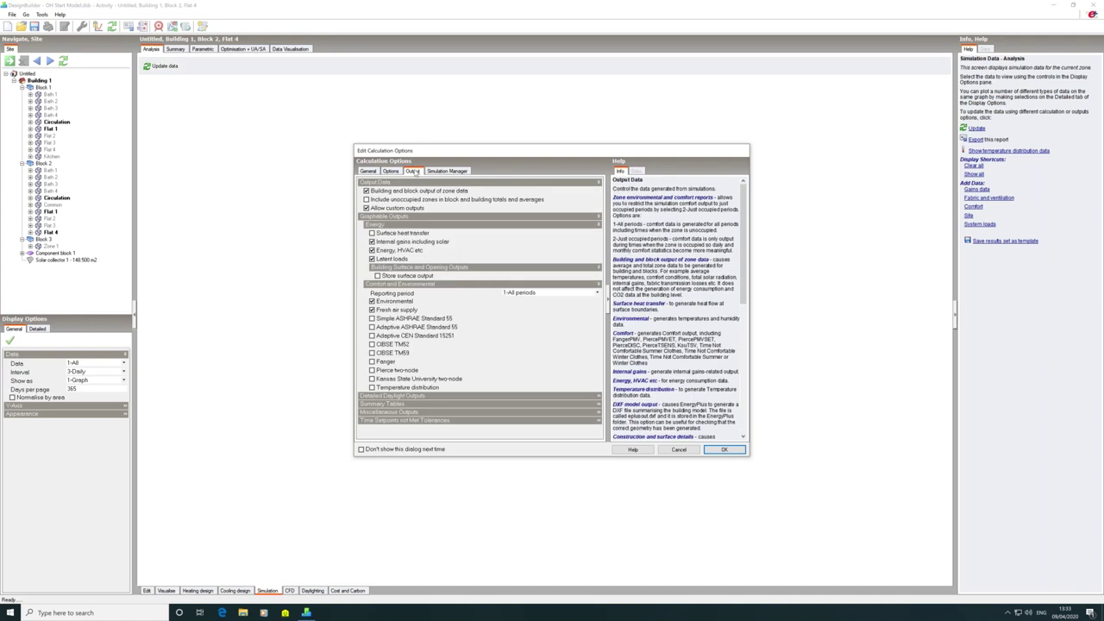
click(380, 212)
click(385, 352)
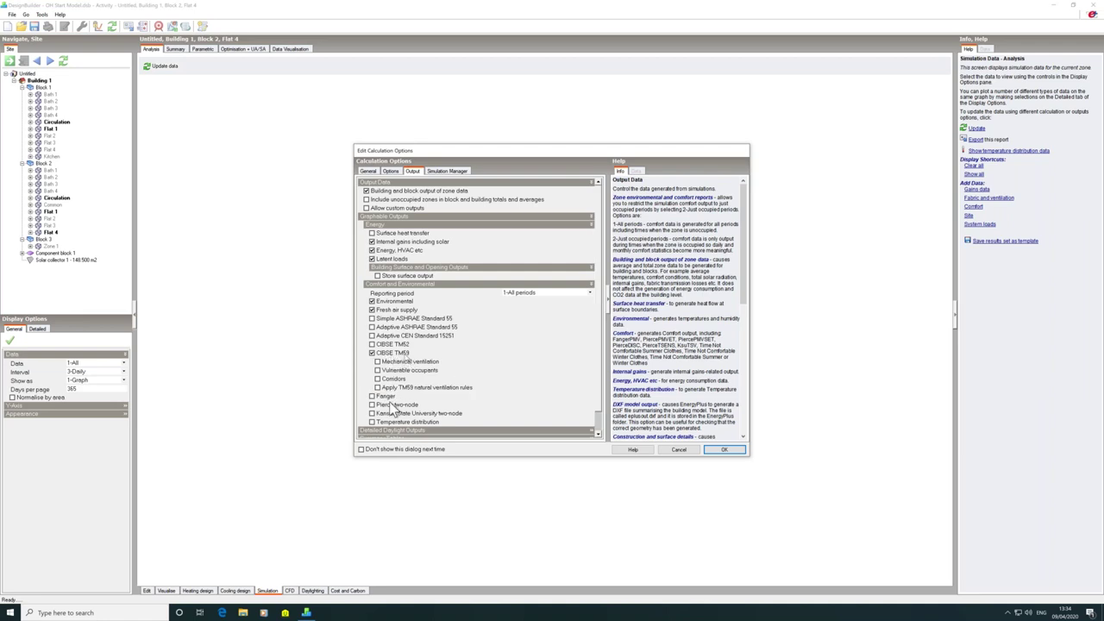
click(395, 379)
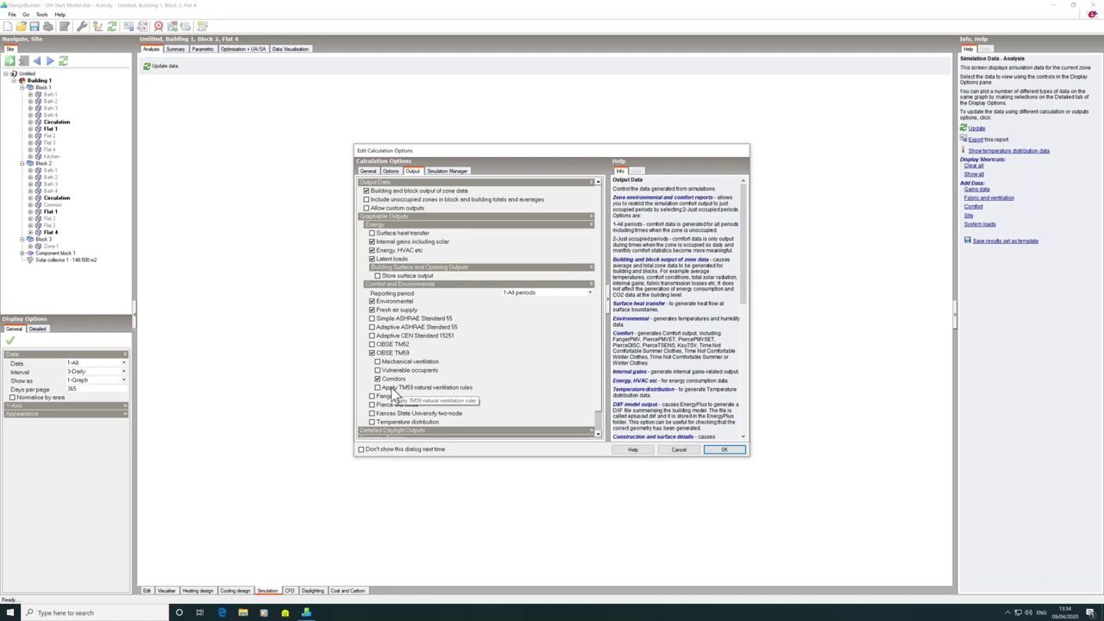
click(393, 389)
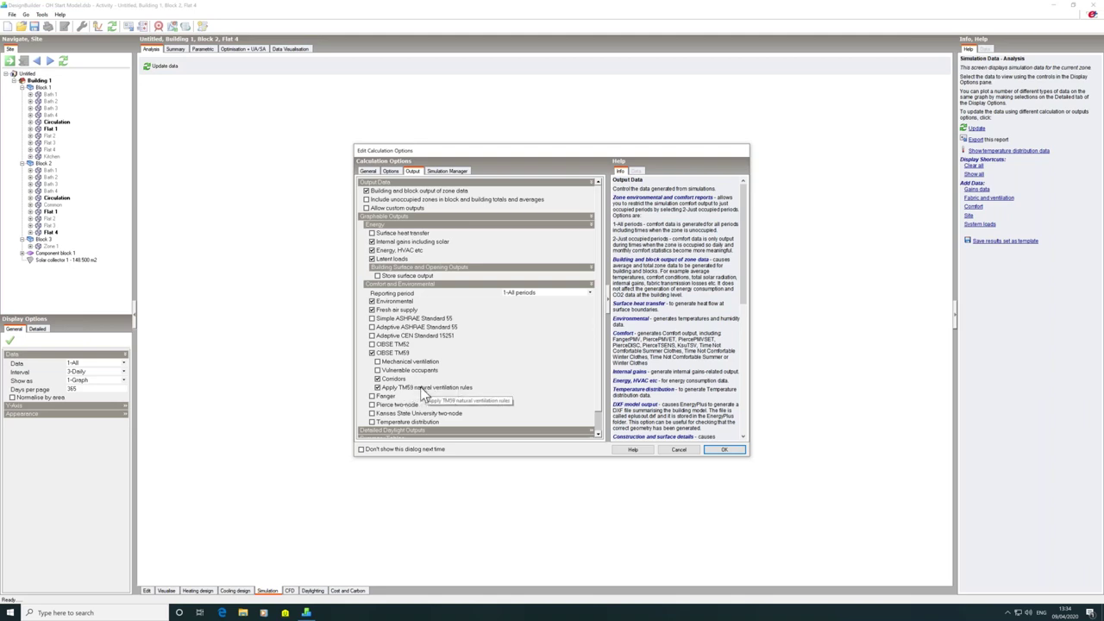
click(454, 170)
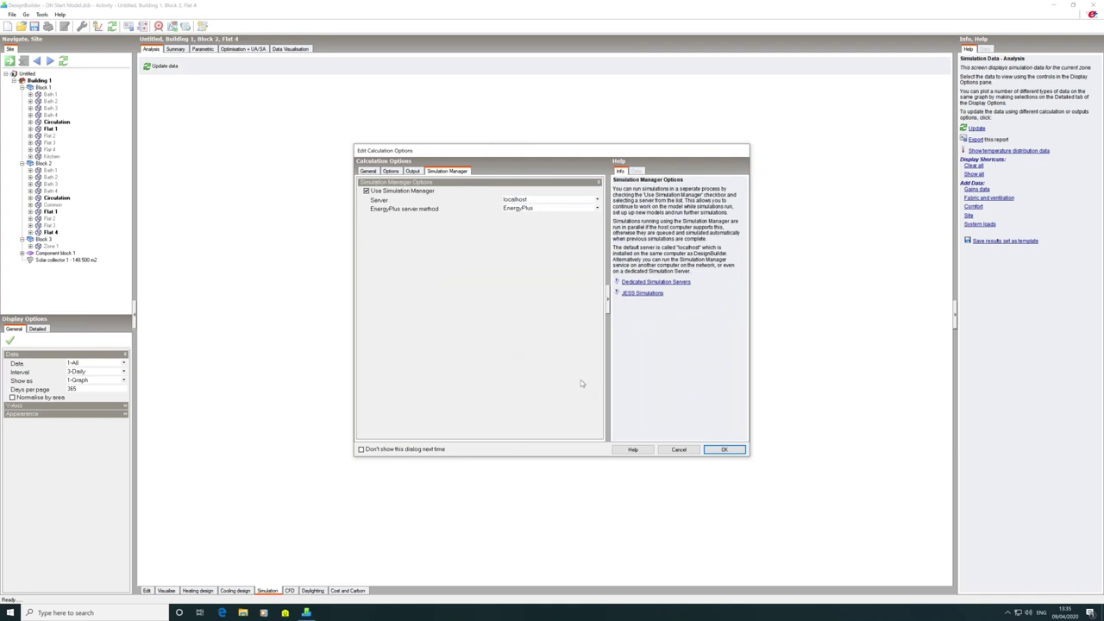
Start the TM59 First Run simulation and load the earlier Vent Check run's results.
click(736, 451)
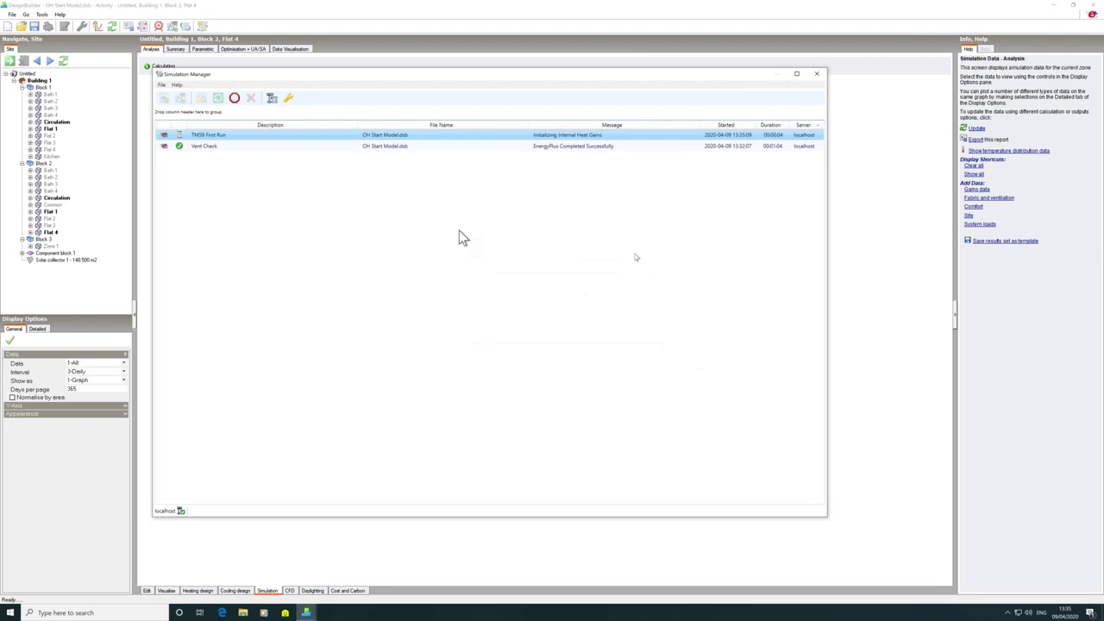
click(383, 147)
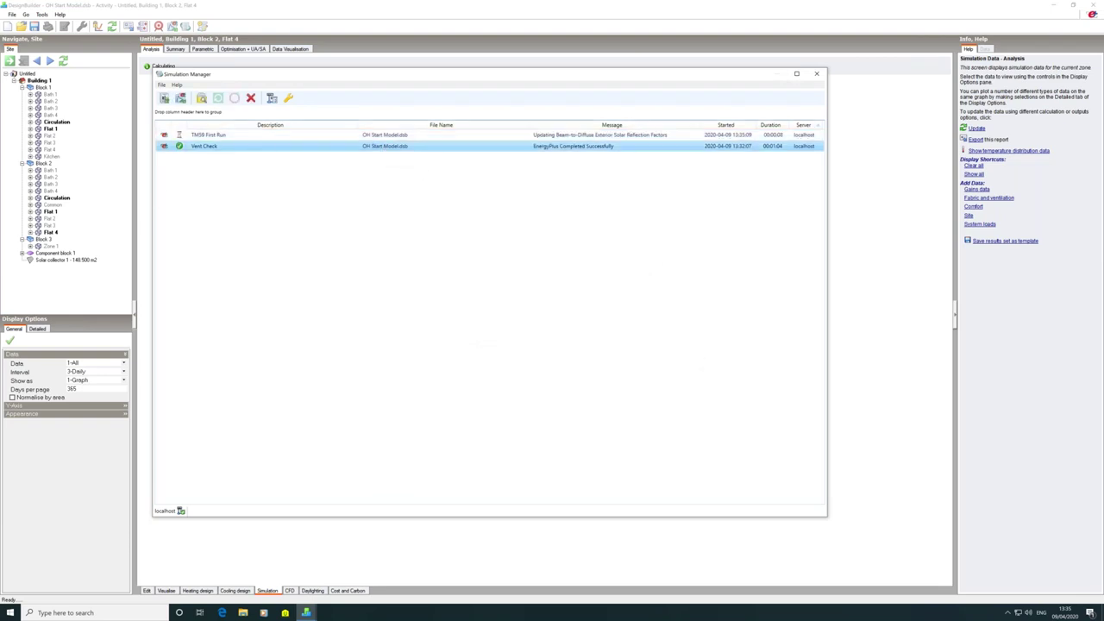
click(161, 99)
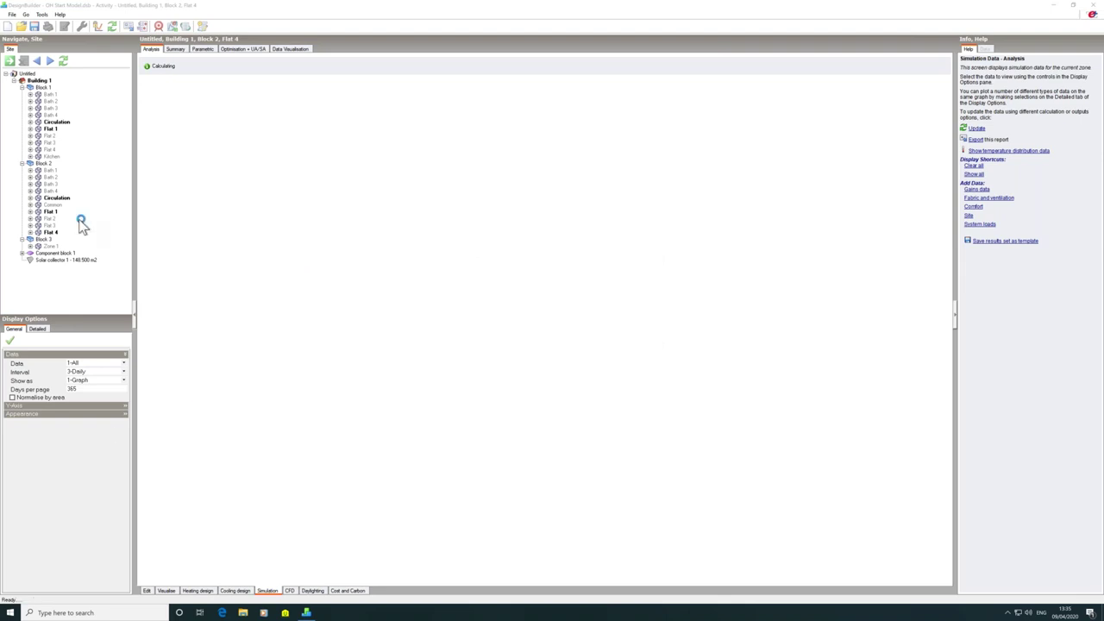
Select the external window on Block 2 Flat 1's 270° wall and set the interval to 5-Sub-hourly.
click(31, 212)
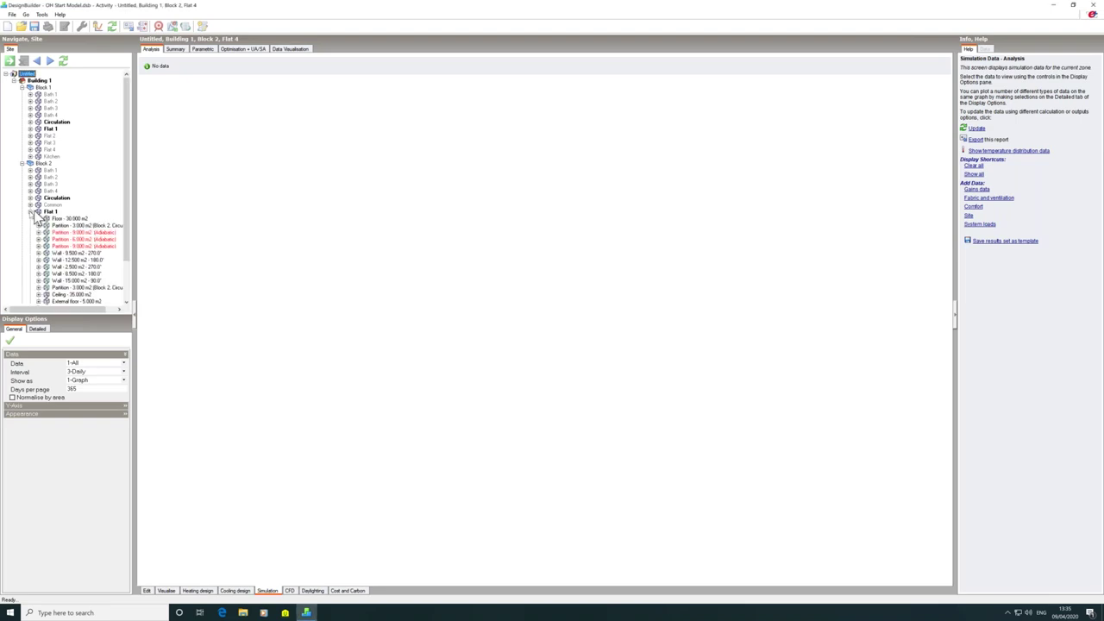
click(38, 253)
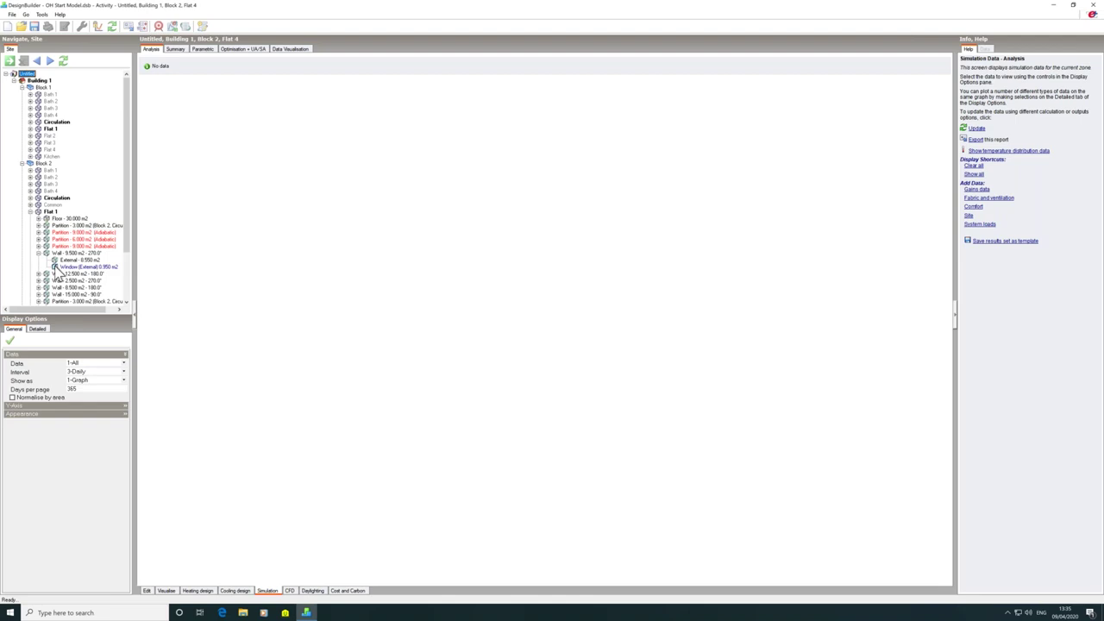
click(82, 266)
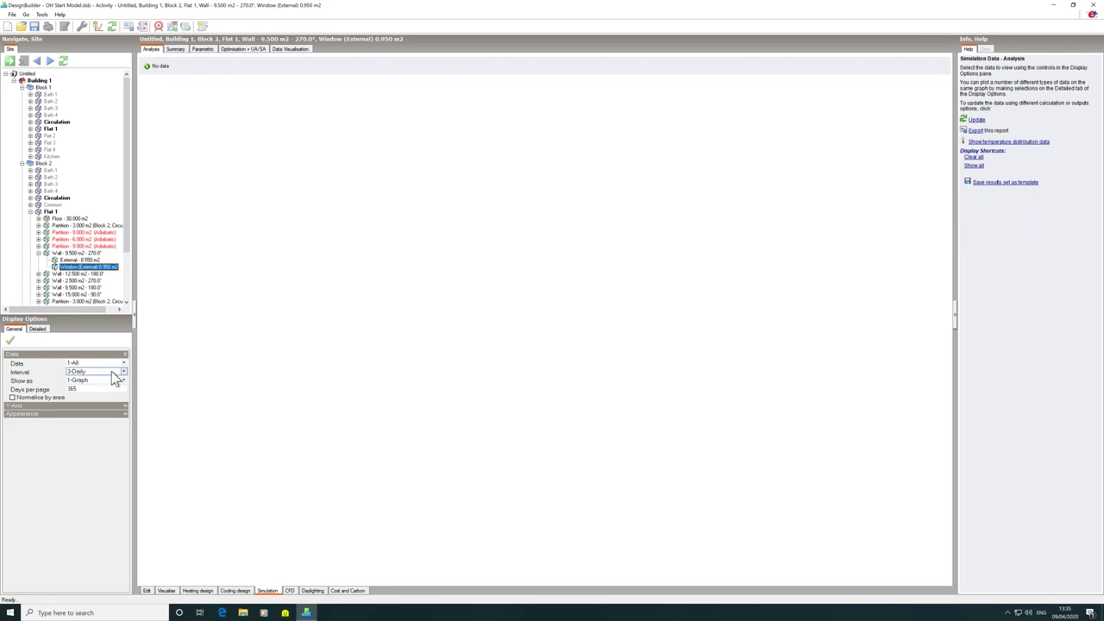
click(112, 375)
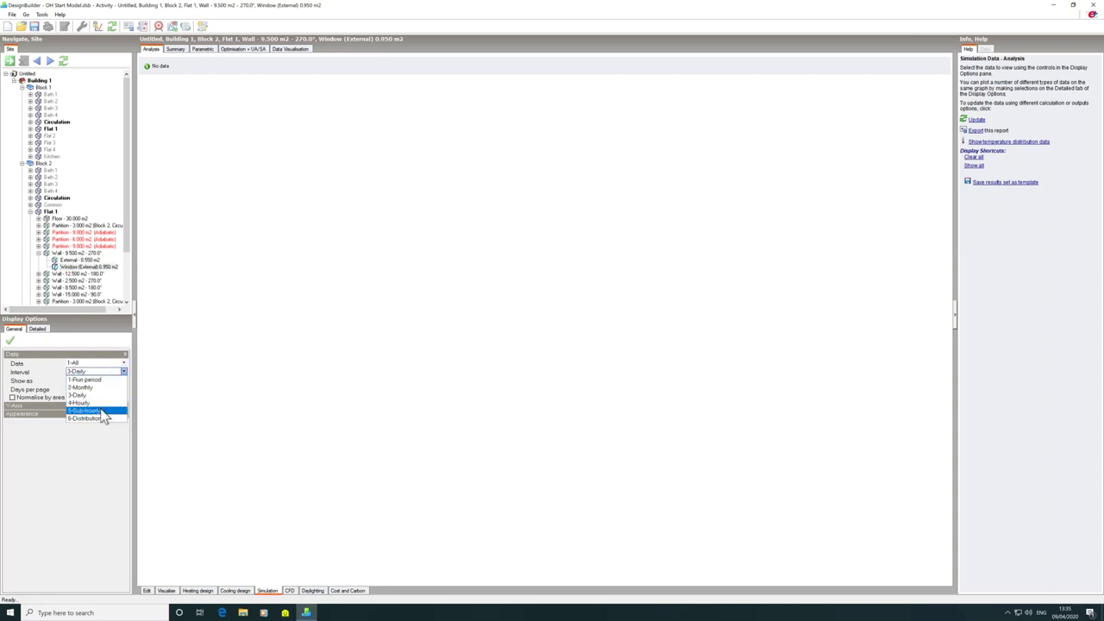
click(101, 411)
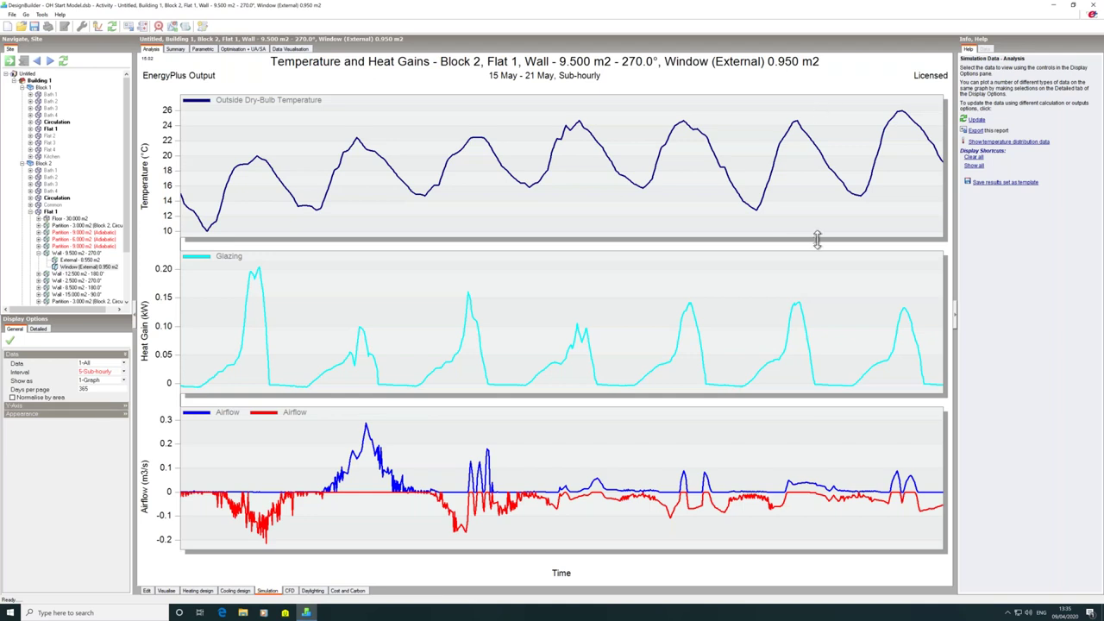
Replace the plotted data with Airflow In, Airflow Out, Wind direction and Wind speed, then update.
click(975, 158)
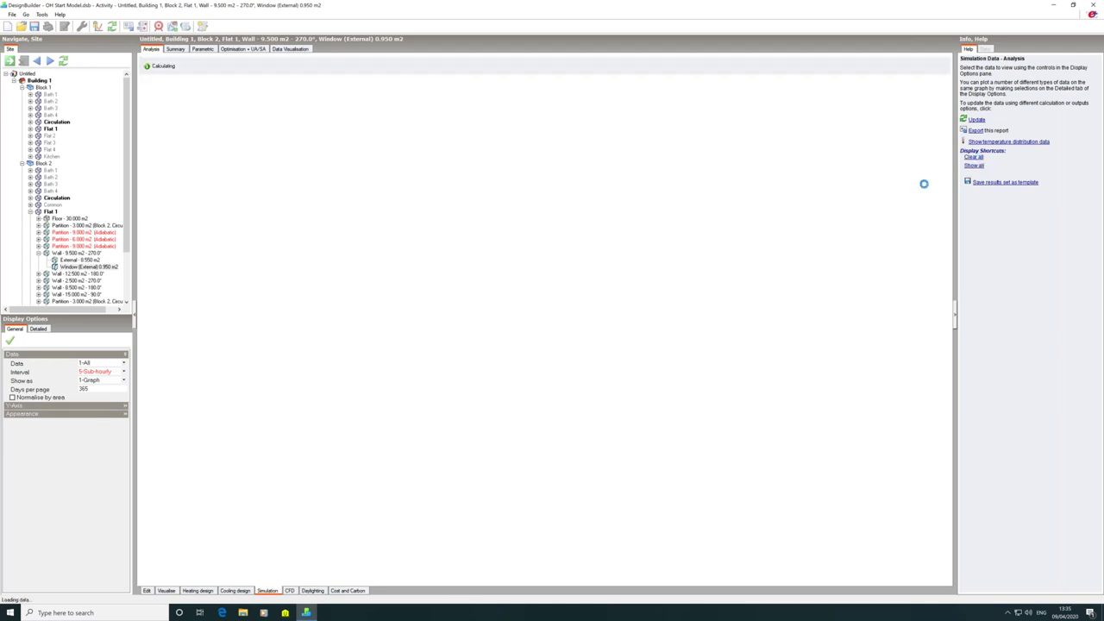
click(38, 329)
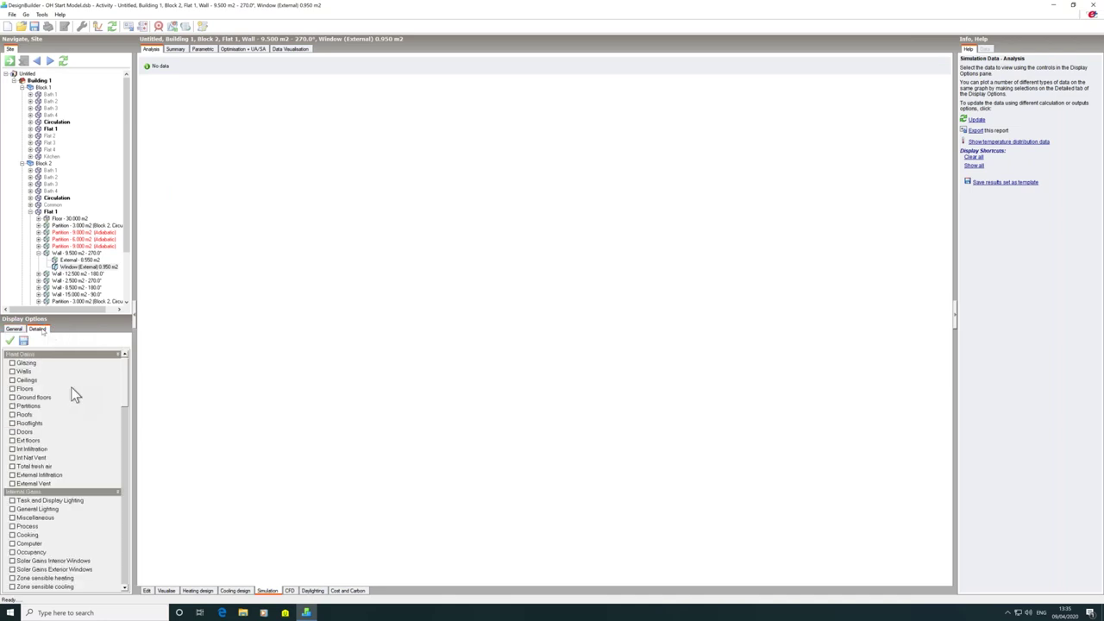
drag(123, 395, 128, 582)
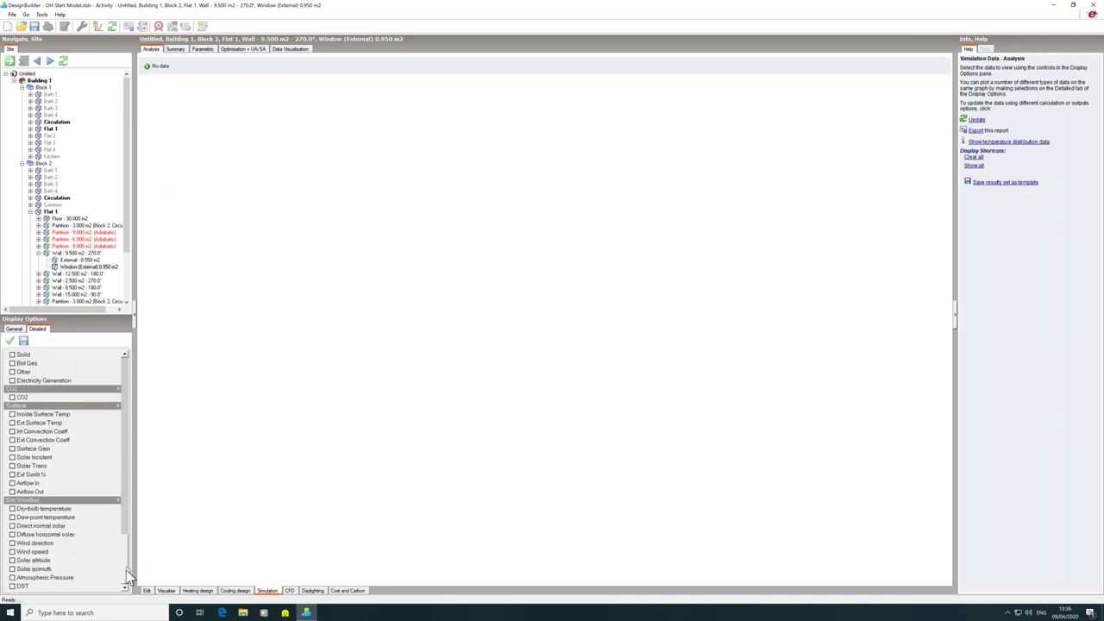
click(19, 484)
click(30, 501)
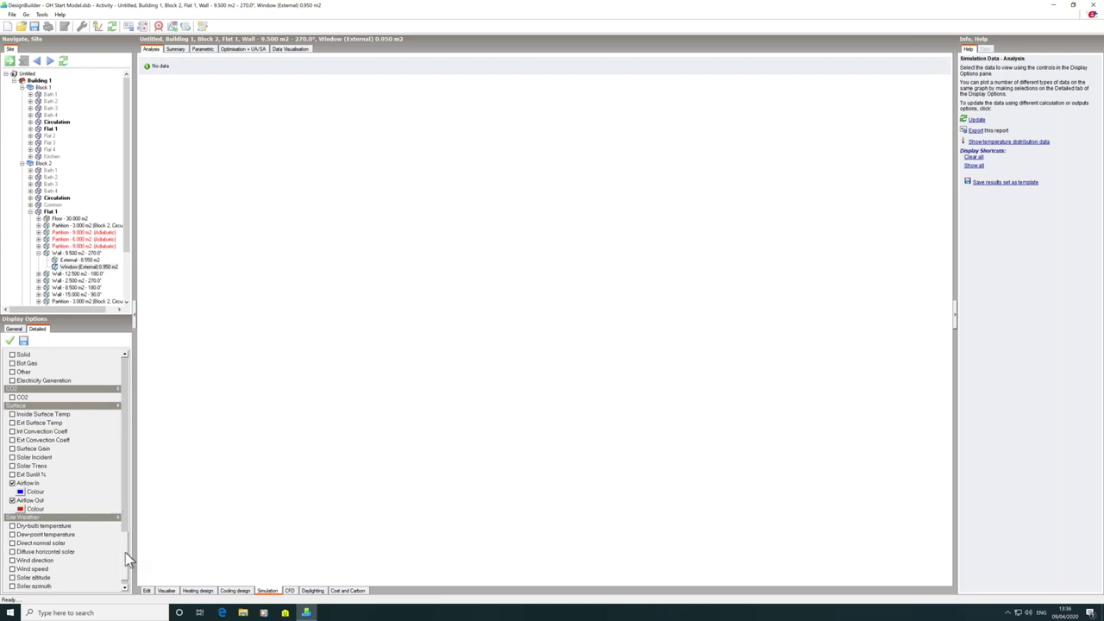
scroll(125, 556, down, 1)
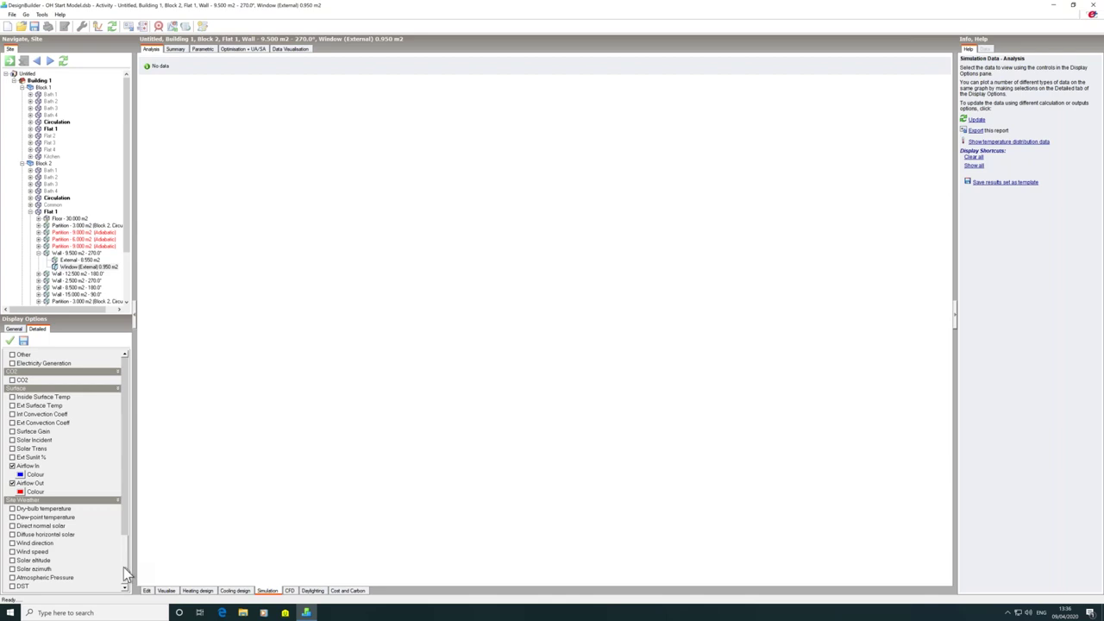
click(21, 543)
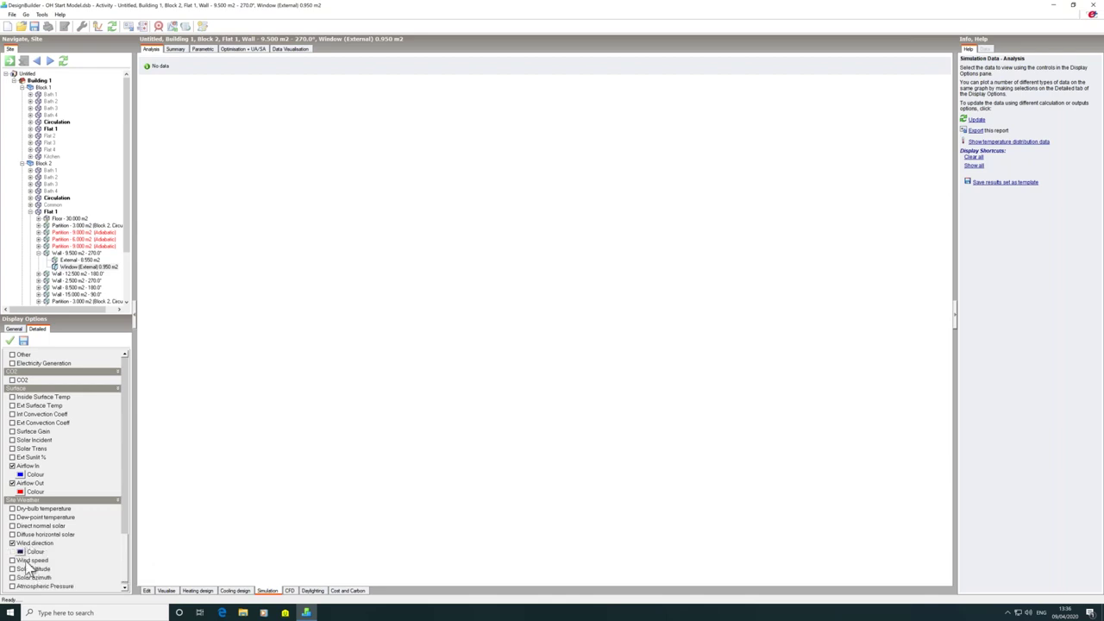
click(29, 562)
click(12, 343)
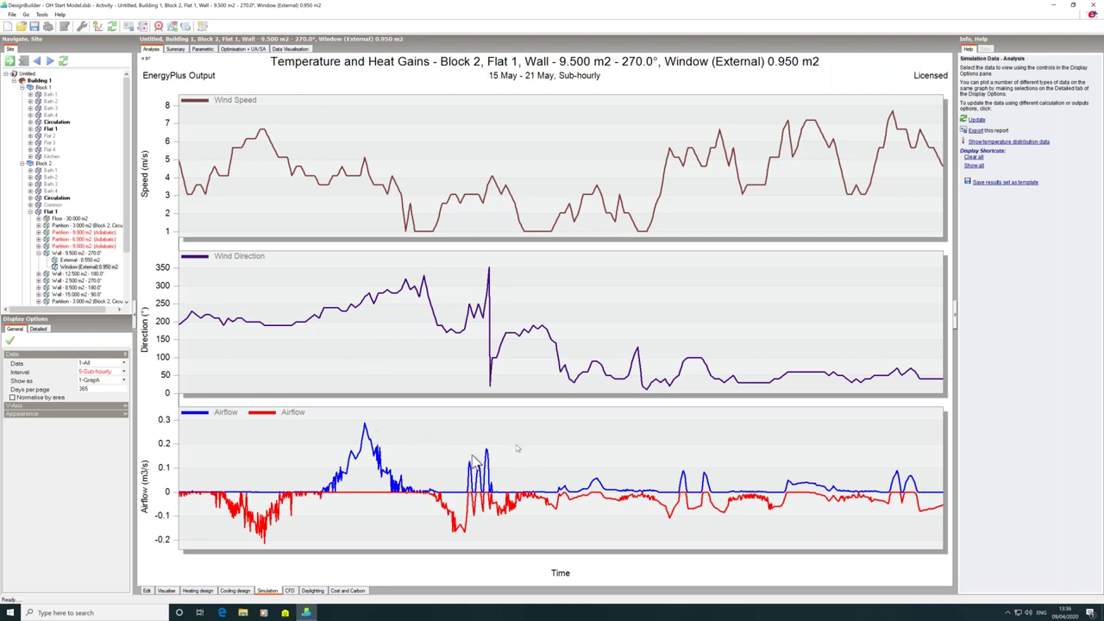
Place a vertical cursor line at the 16 May airflow peak and read values across the charts.
mouse_move(364, 427)
click(365, 426)
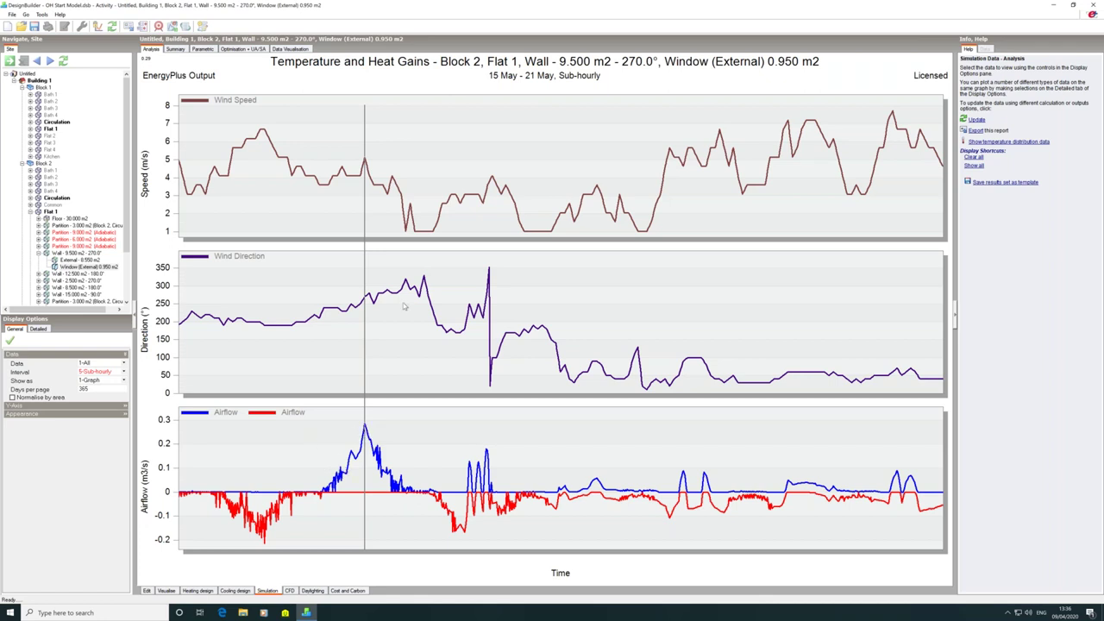
mouse_move(355, 312)
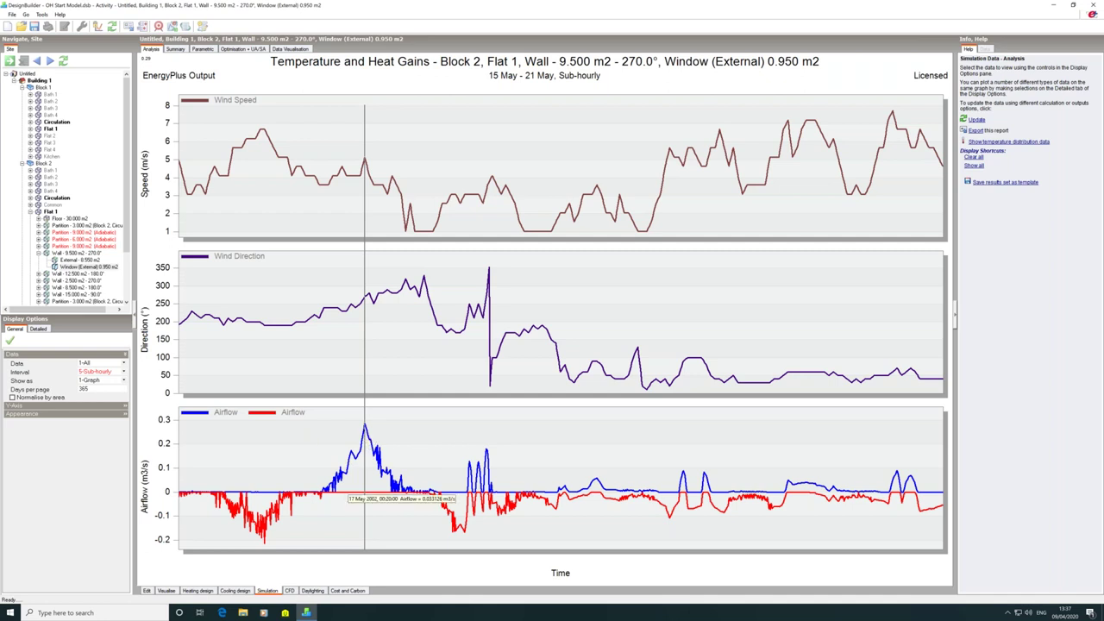
mouse_move(396, 480)
mouse_move(365, 435)
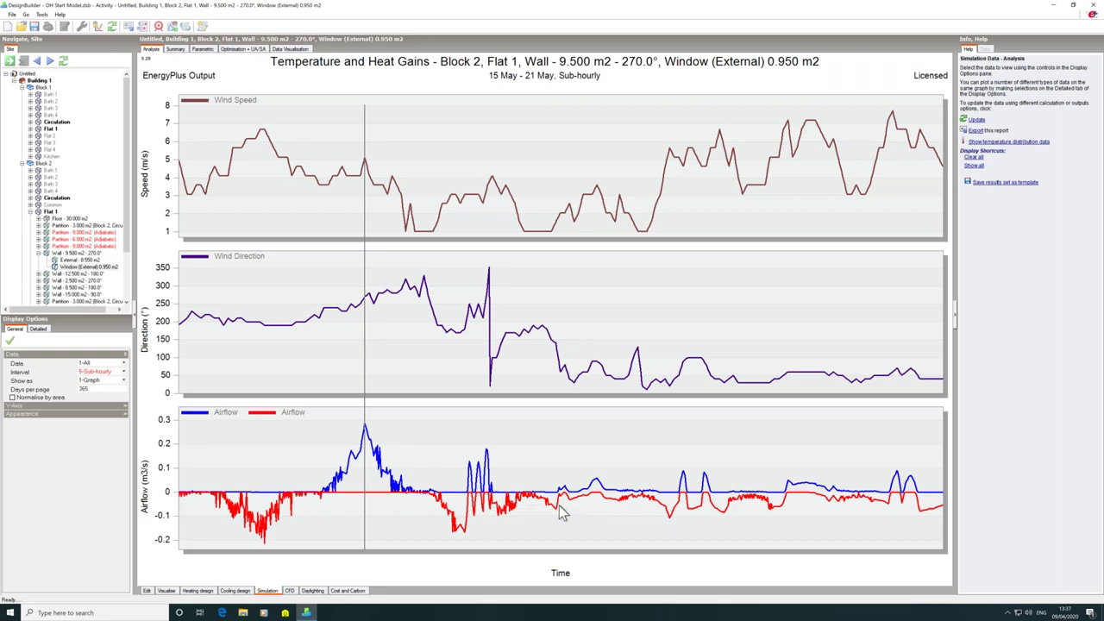
Change the display options in the left-hand Analysis panel.
click(100, 371)
click(101, 379)
click(122, 417)
Open the TM59 First Run results from Simulation Manager and show the CIBSE TM59 pass/fail table.
click(185, 27)
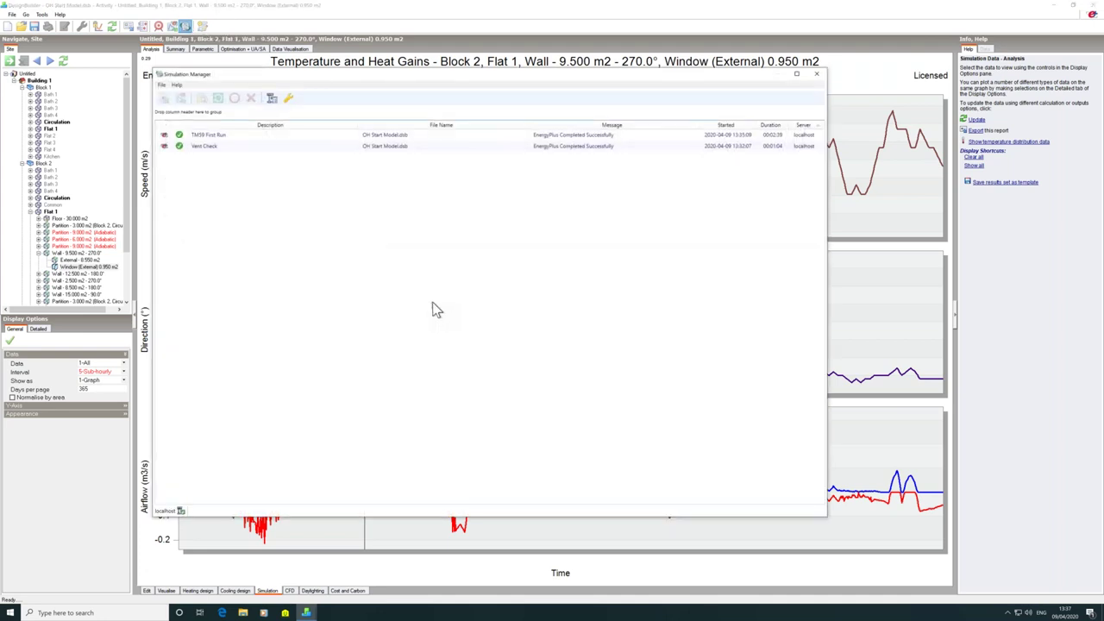
click(271, 135)
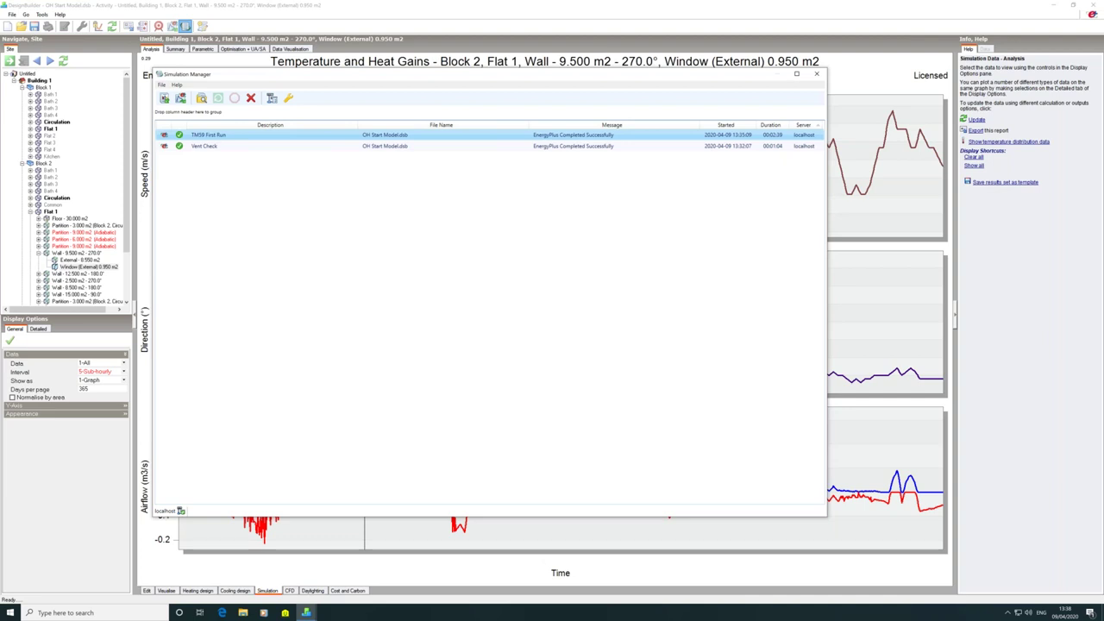
click(180, 98)
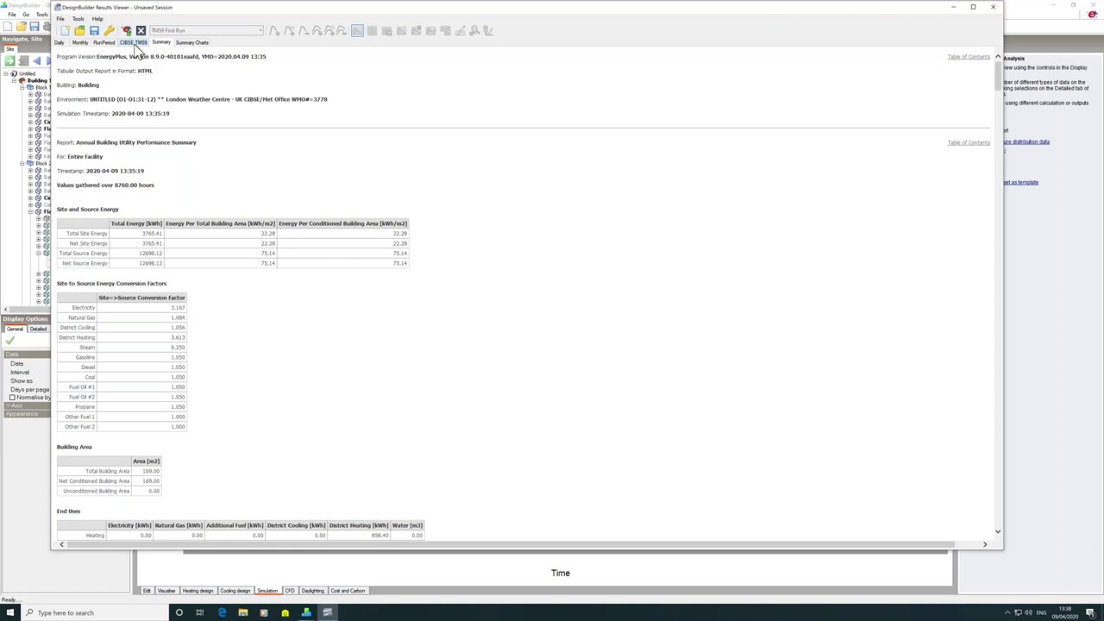
click(134, 43)
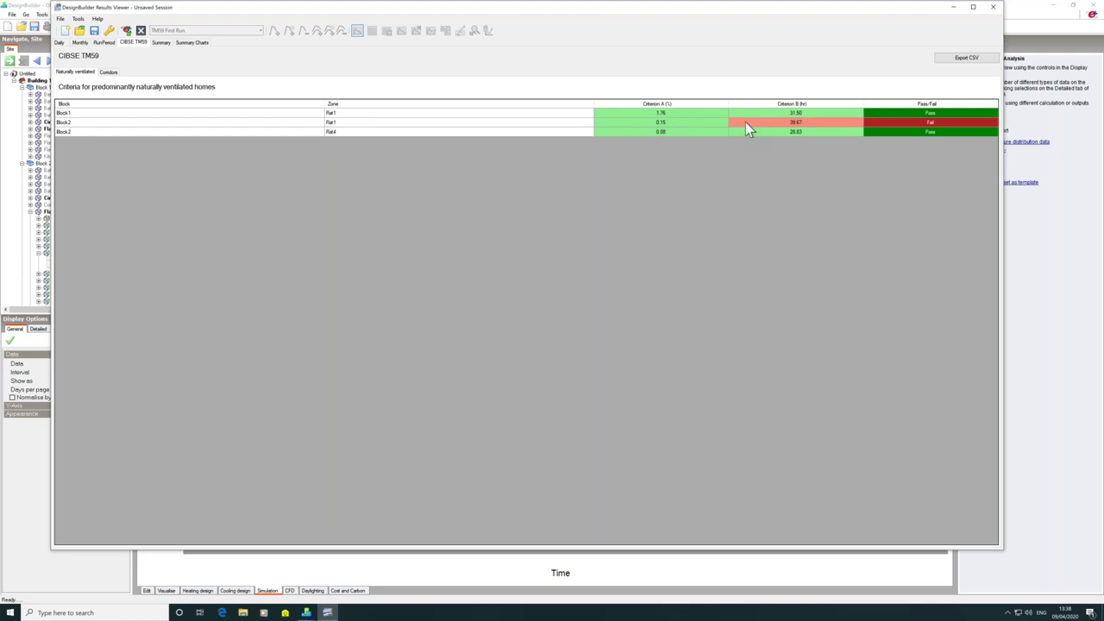
click(112, 72)
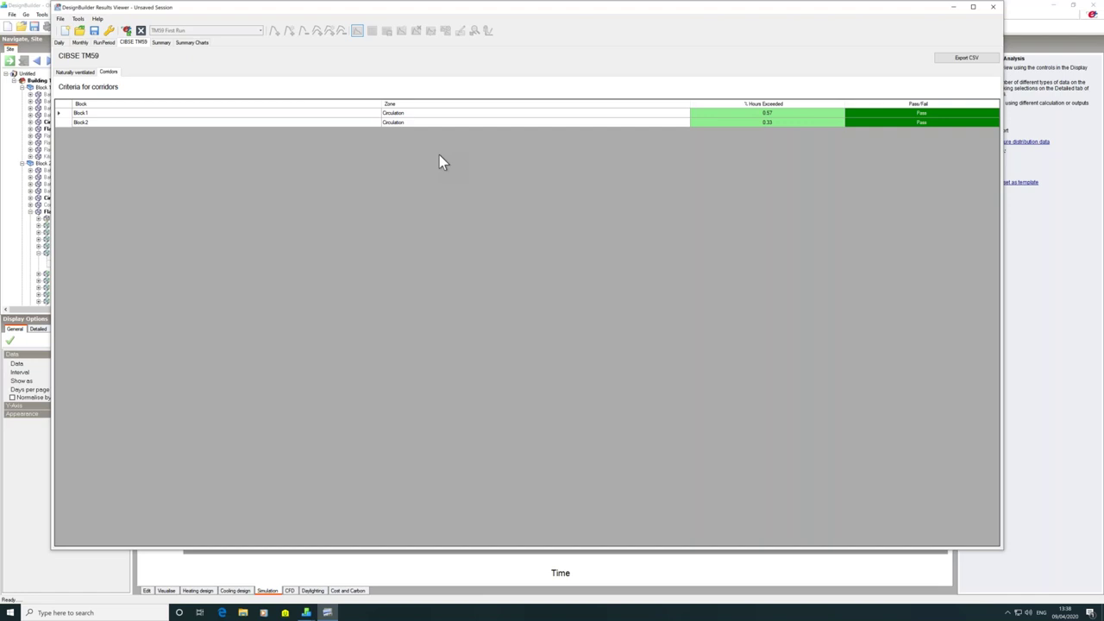
click(74, 72)
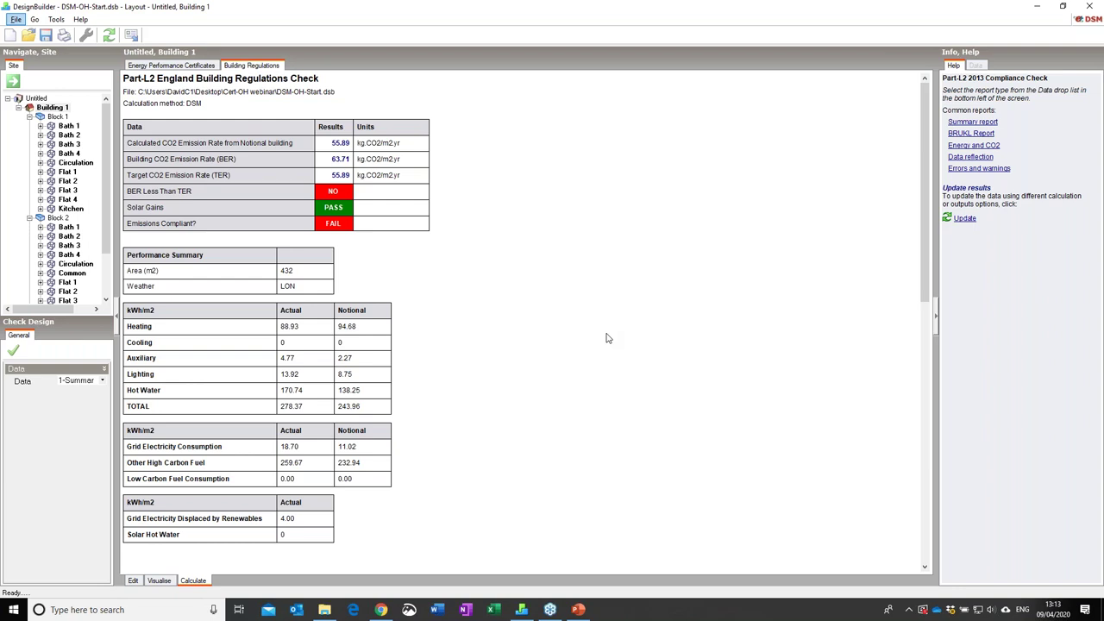
Switch from DesignBuilder back to the PowerPoint slideshow's closing Questions? slide.
key(alt+Tab)
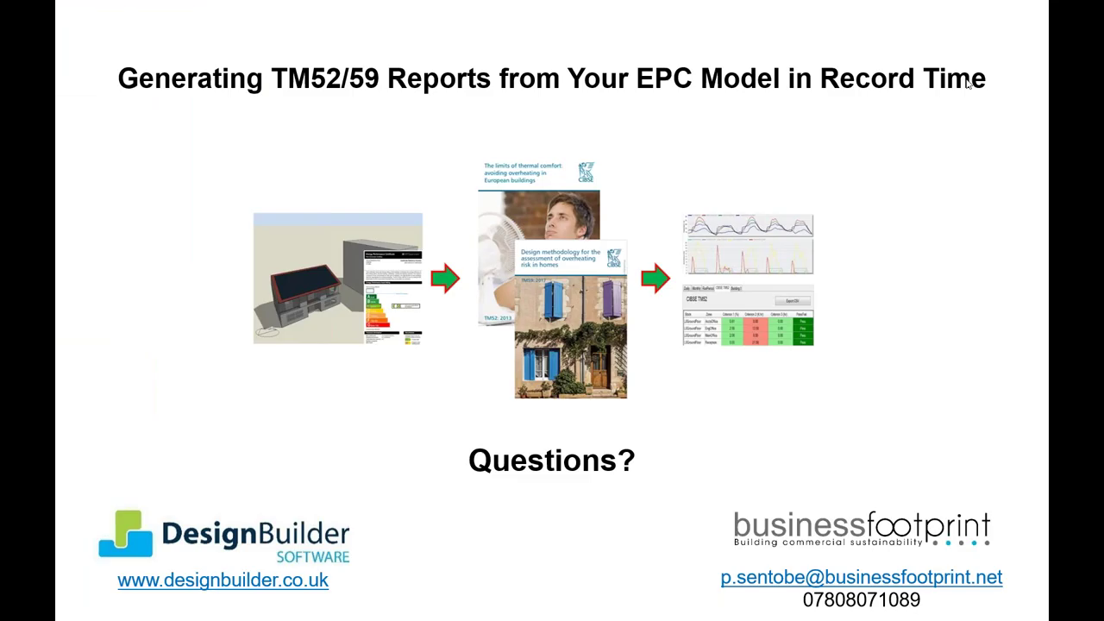